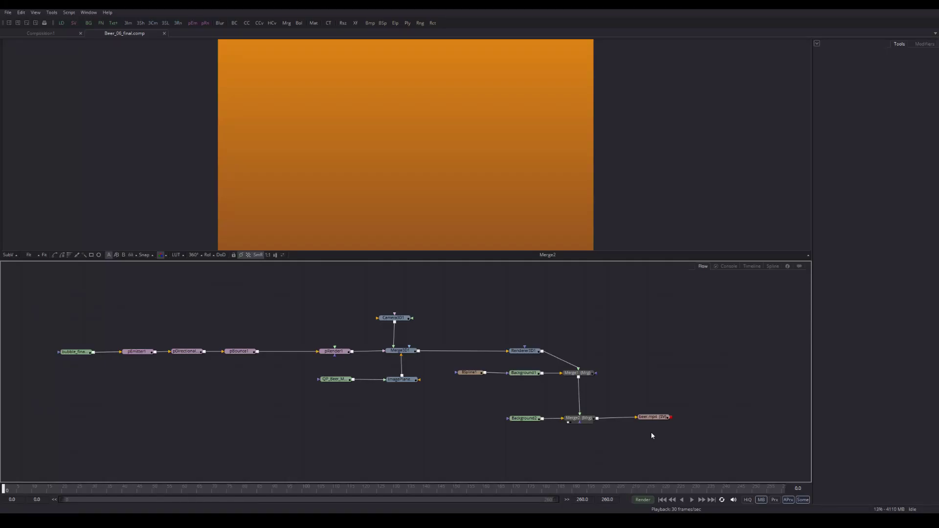
Step: Play back Beer_06_final.comp to preview the finished mug pour and foam animation
left_click(692, 501)
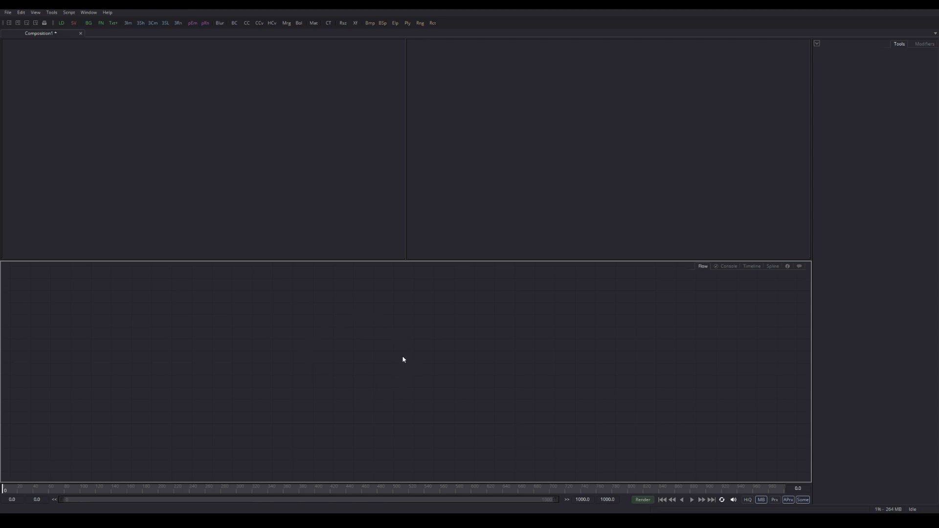
Step: Add a Loader for QP_Beer_Mug.png and position its node in the Flow
right_click(382, 343)
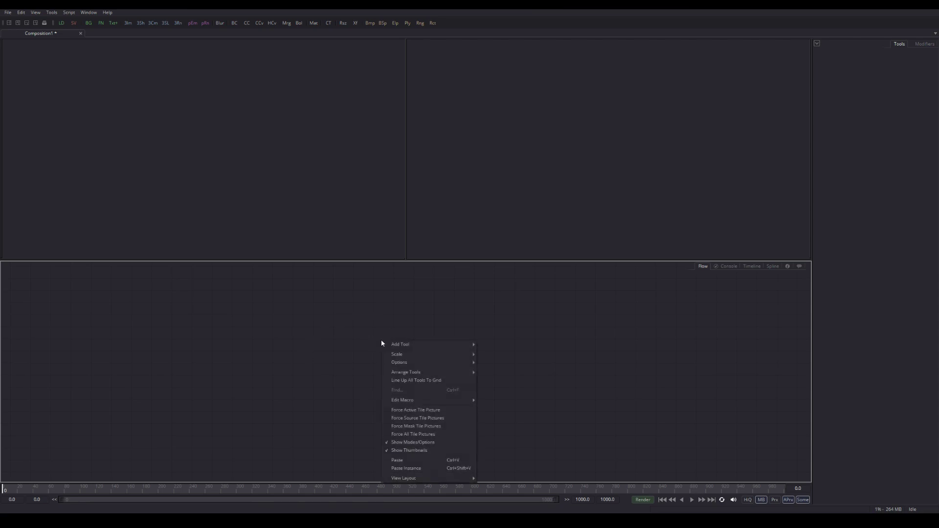
mouse_move(391, 346)
mouse_move(500, 393)
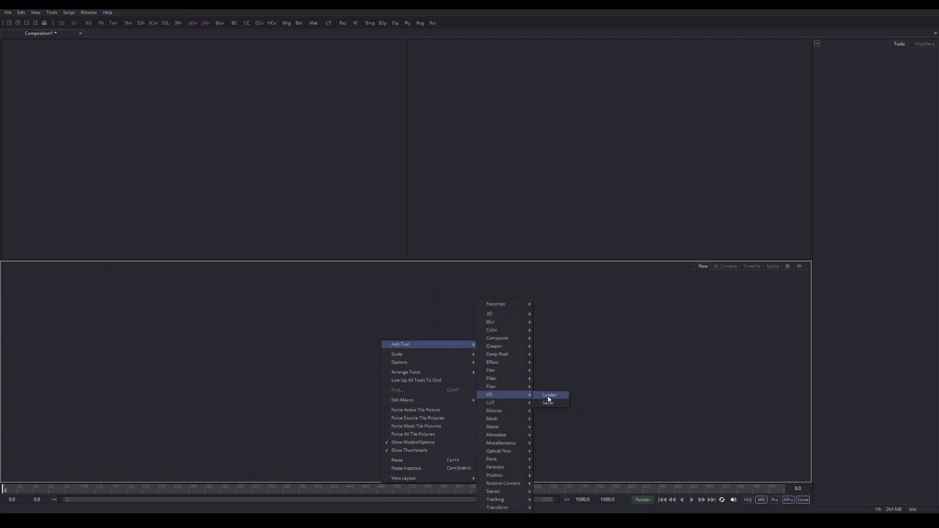
left_click(548, 396)
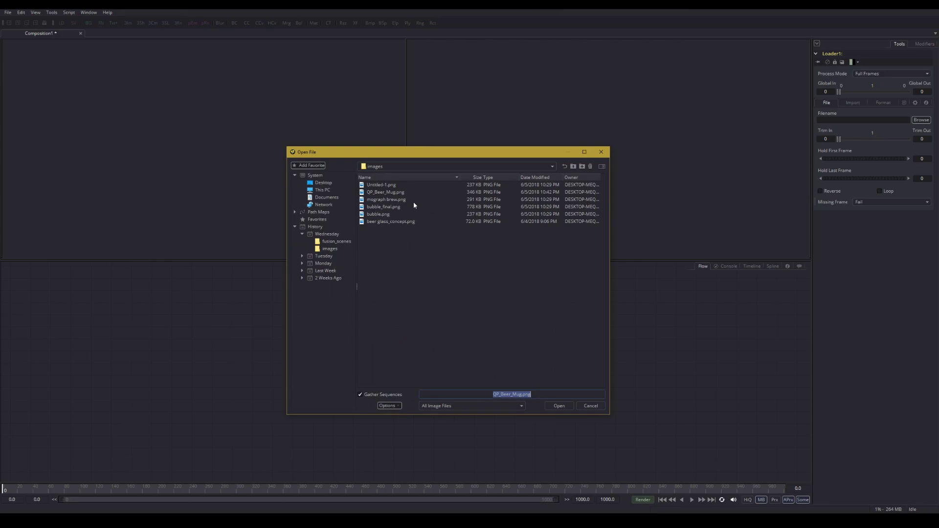
left_click(375, 193)
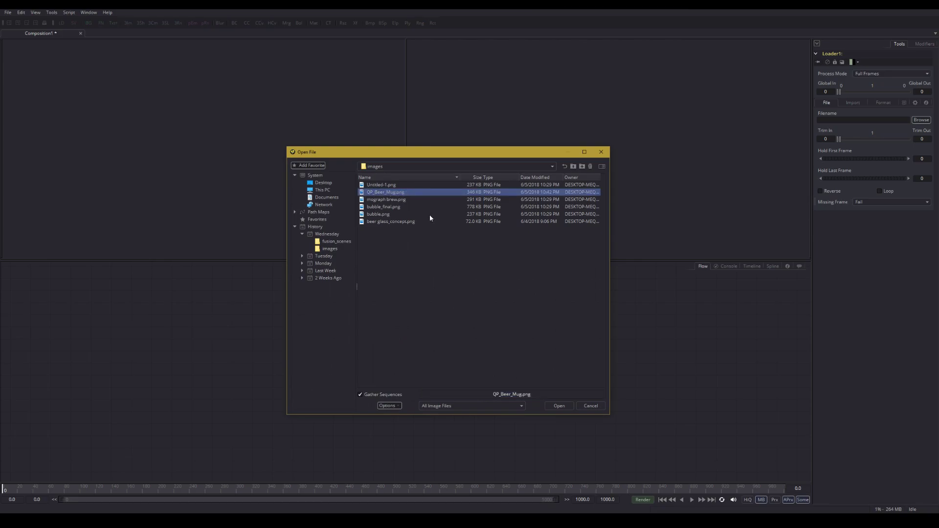
left_click(559, 405)
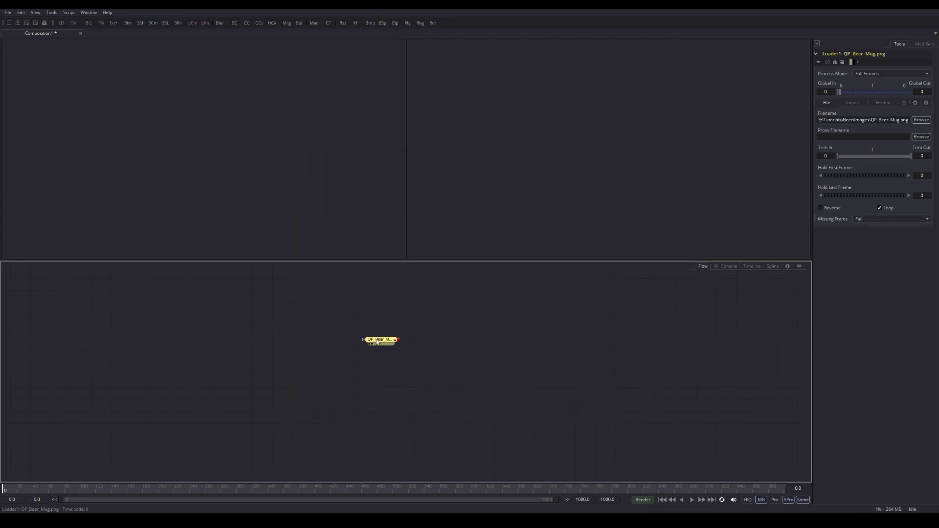
mouse_move(377, 342)
left_mouse_down()
mouse_move(389, 376)
mouse_move(415, 364)
mouse_move(396, 373)
mouse_move(363, 358)
mouse_move(376, 369)
mouse_move(377, 341)
left_mouse_up()
Step: Show the mug in the left viewer and enable Post-Multiply by Alpha on the Import tab
key("1")
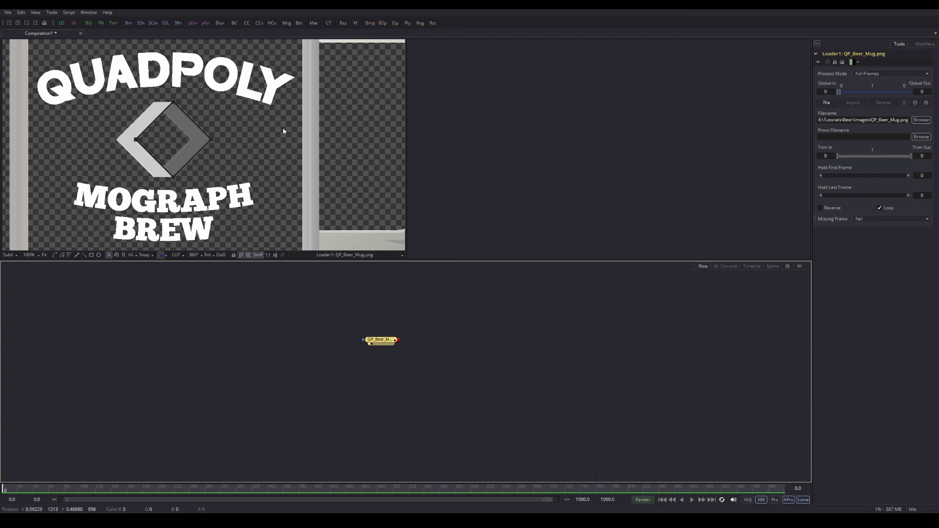
scroll(198, 149, "down", 3)
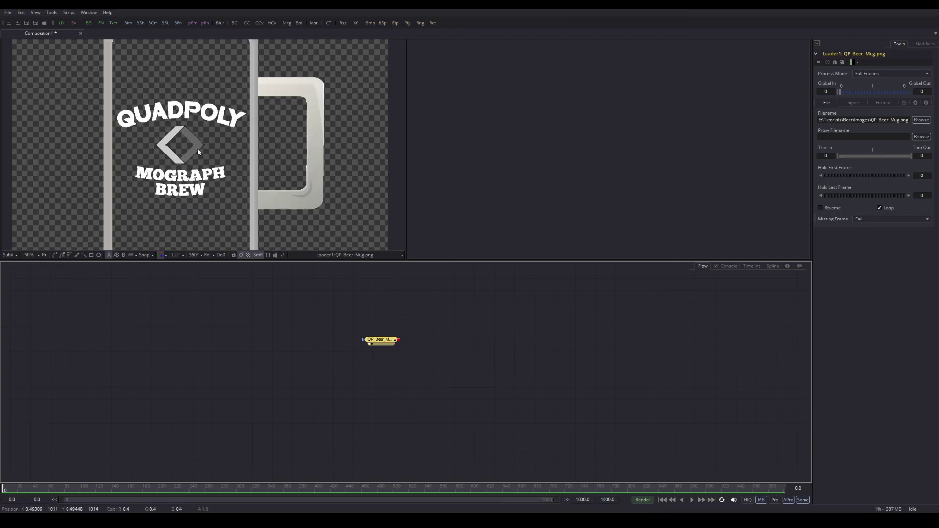
scroll(198, 152, "up", 2)
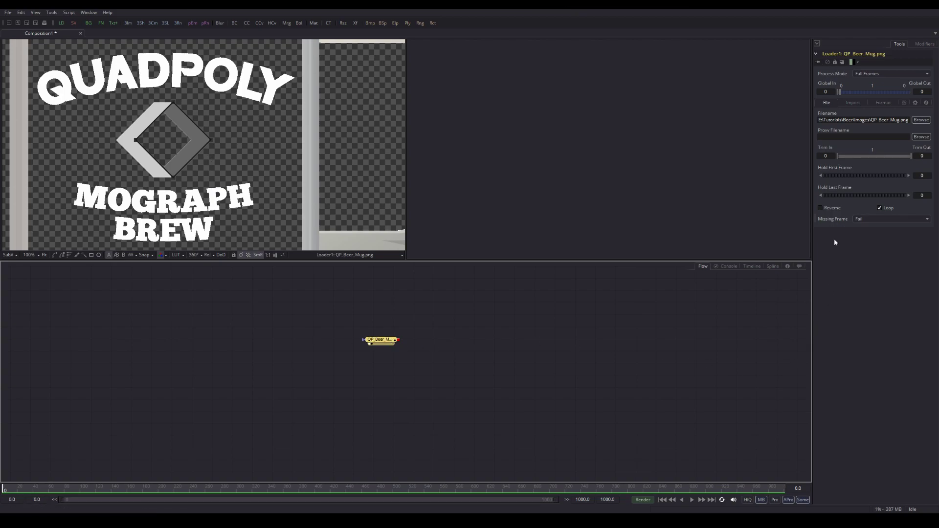
left_click(854, 103)
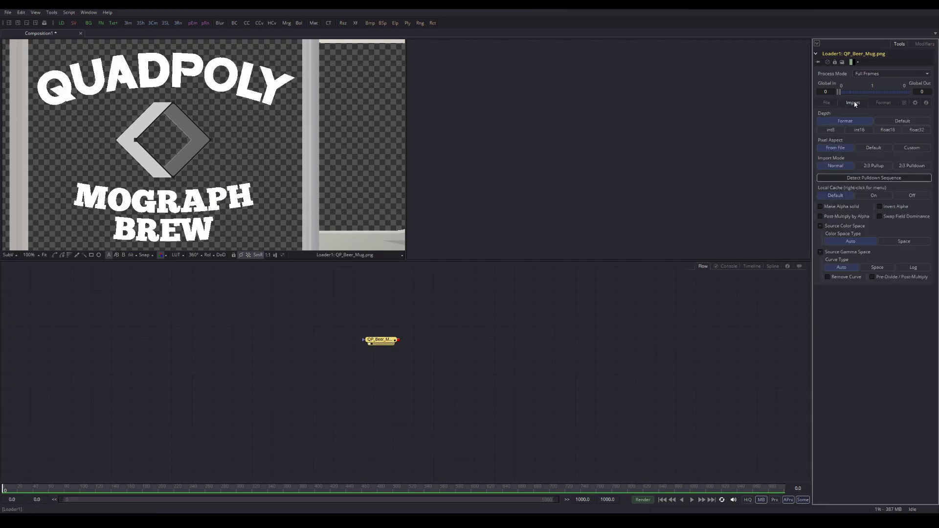
left_click(820, 216)
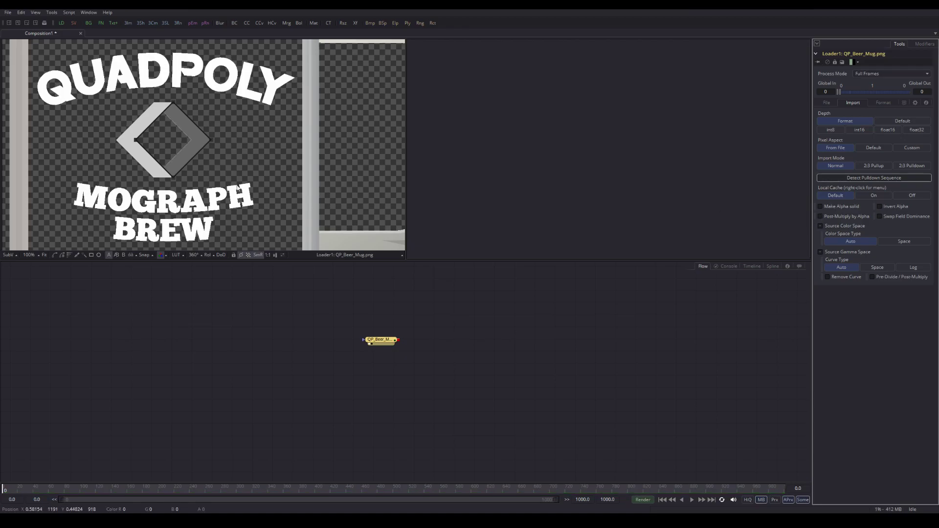
scroll(248, 181, "up", 5)
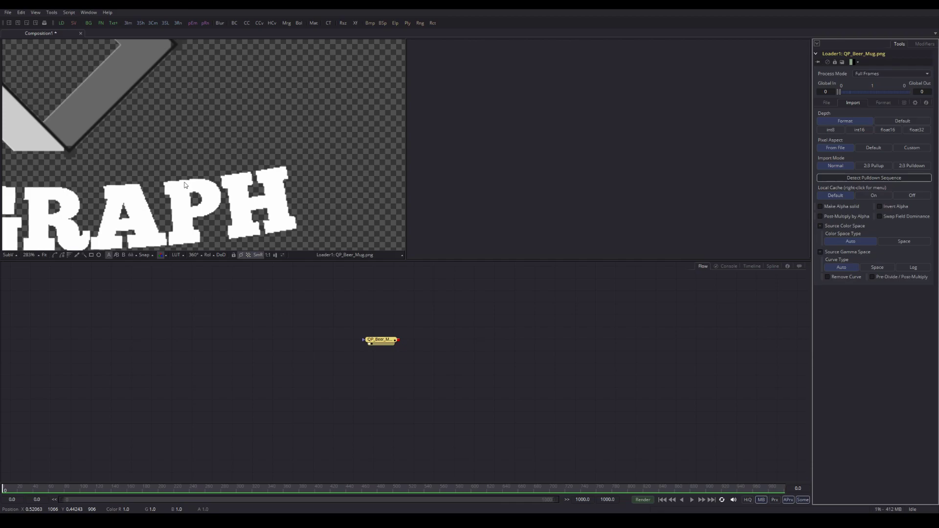
left_click(820, 216)
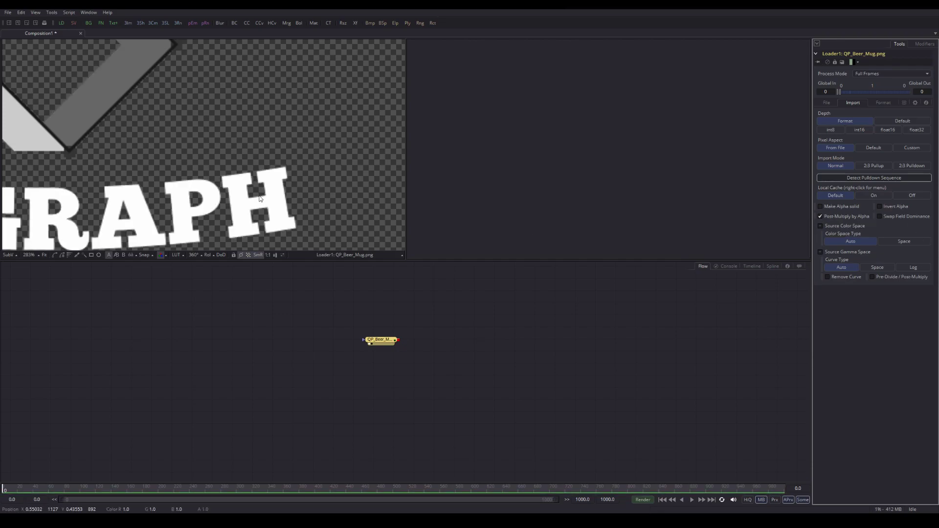
Step: Reposition the QP_Beer_Mug node slightly lower-left in the Flow
scroll(259, 198, "down", 5)
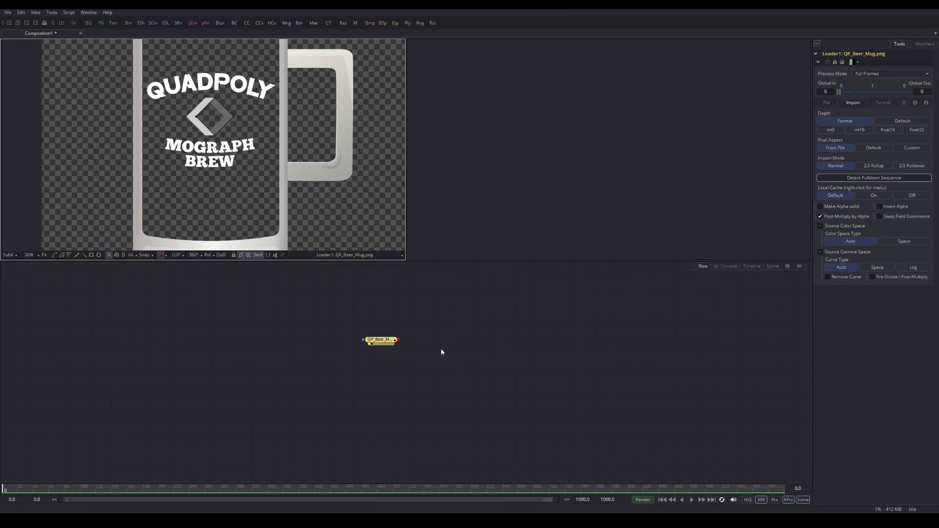
left_click_drag(441, 351, 376, 381)
left_click_drag(321, 371, 315, 372)
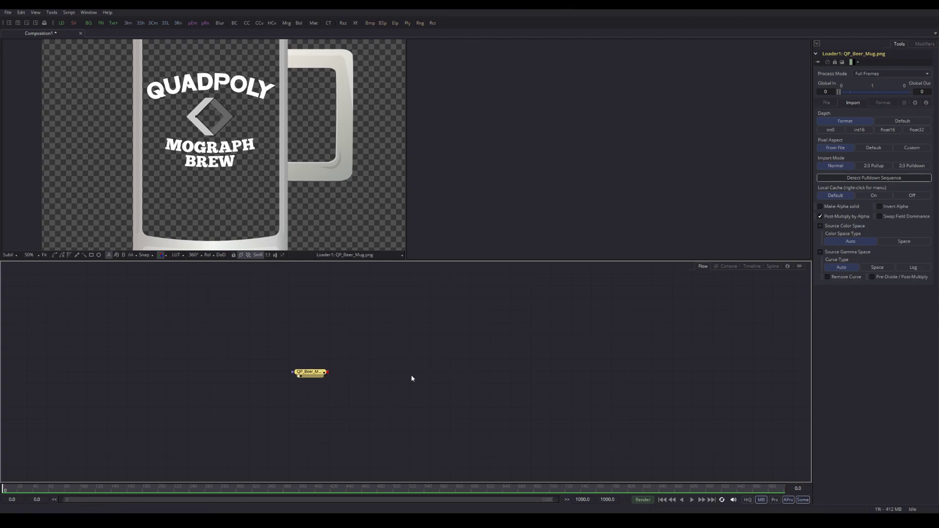
Step: Add an Image Plane 3D node fed by the mug loader, placed to its right
right_click(383, 322)
mouse_move(430, 326)
mouse_move(503, 314)
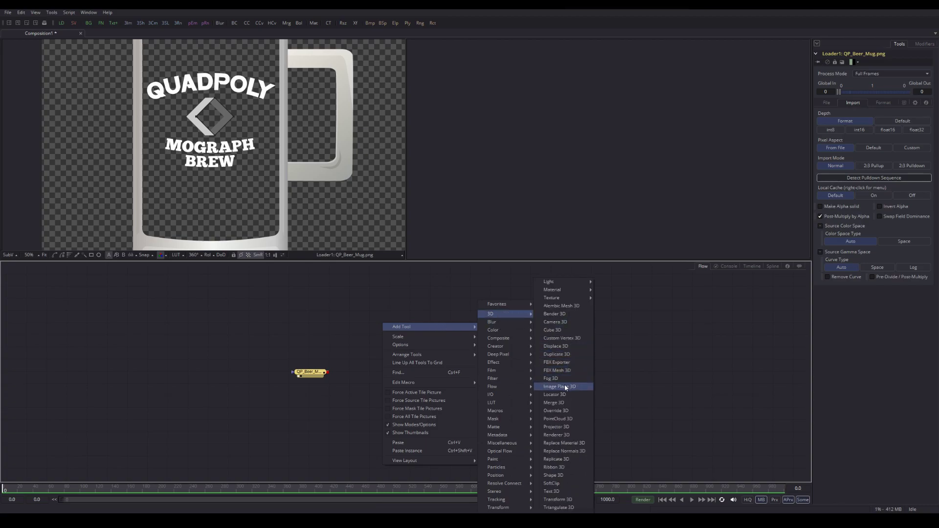
left_click(566, 387)
left_click_drag(383, 324, 367, 373)
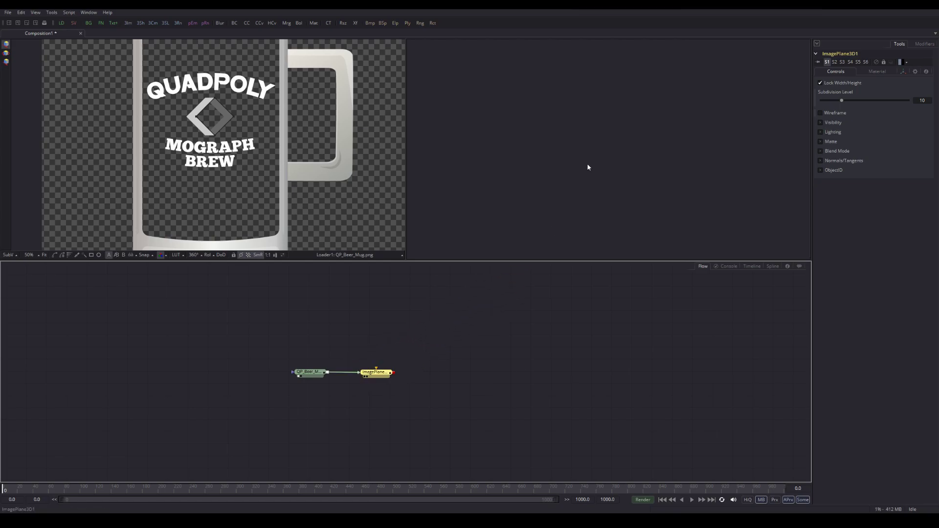
Step: Show the image plane in the right 3D viewer and orbit to see the handle side-on
key("2")
left_click_drag(671, 187, 623, 172)
scroll(618, 156, "up", 1)
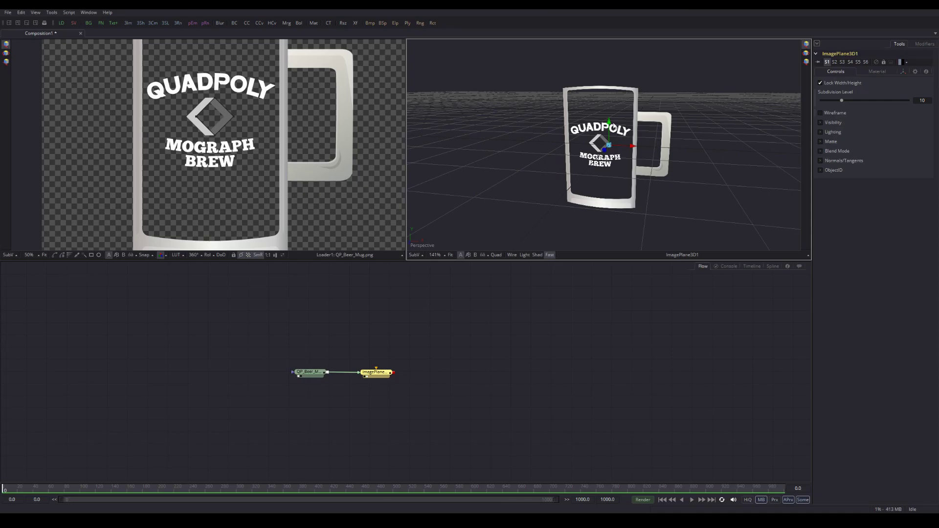
left_click_drag(631, 148, 574, 175)
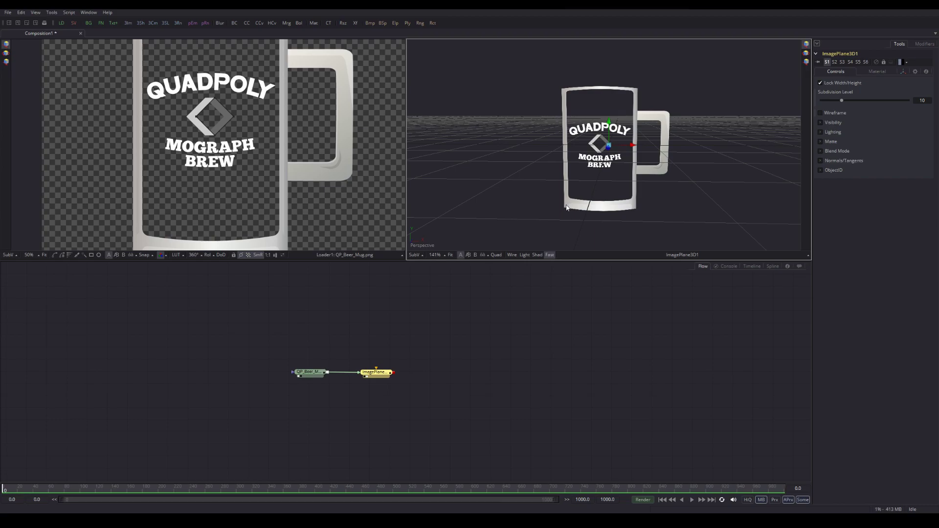
left_click(903, 72)
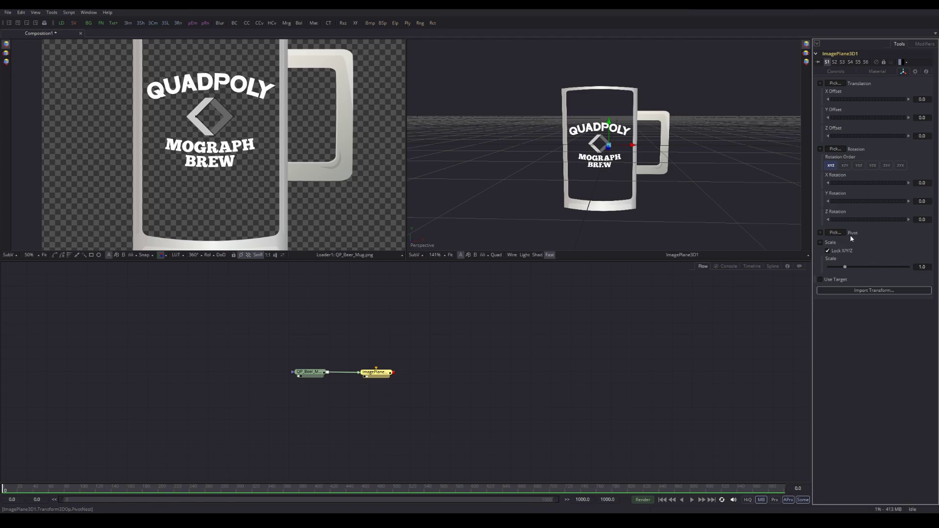
Step: Expand Pivot, trial pivot, Y Offset and X Rotation changes, then undo them
left_click(820, 233)
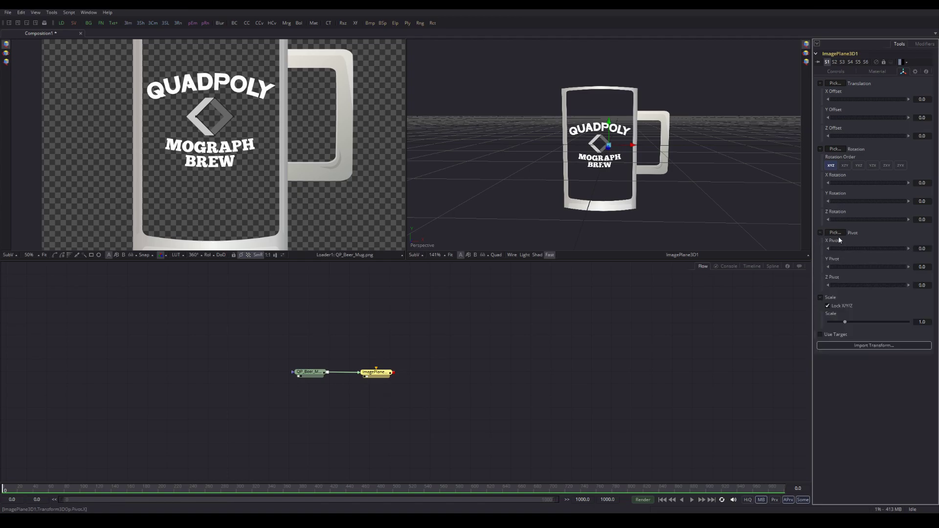
mouse_move(849, 248)
left_mouse_down()
mouse_move(831, 248)
mouse_move(845, 250)
left_mouse_up()
left_click_drag(844, 248, 847, 248)
left_click_drag(932, 248, 916, 248)
left_click_drag(608, 121, 634, 127)
left_click_drag(850, 187, 857, 216)
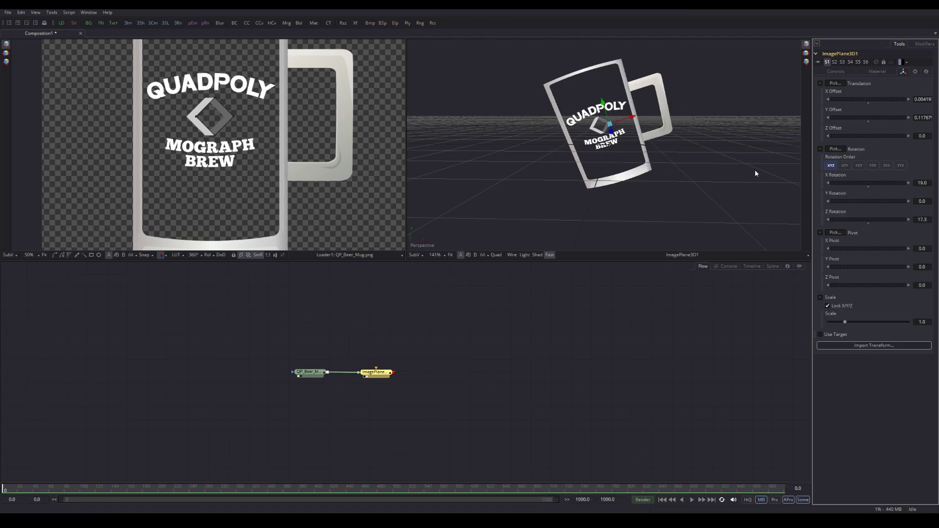
key("ctrl+z")
key("ctrl+z")
key("ctrl+z")
key("ctrl+z")
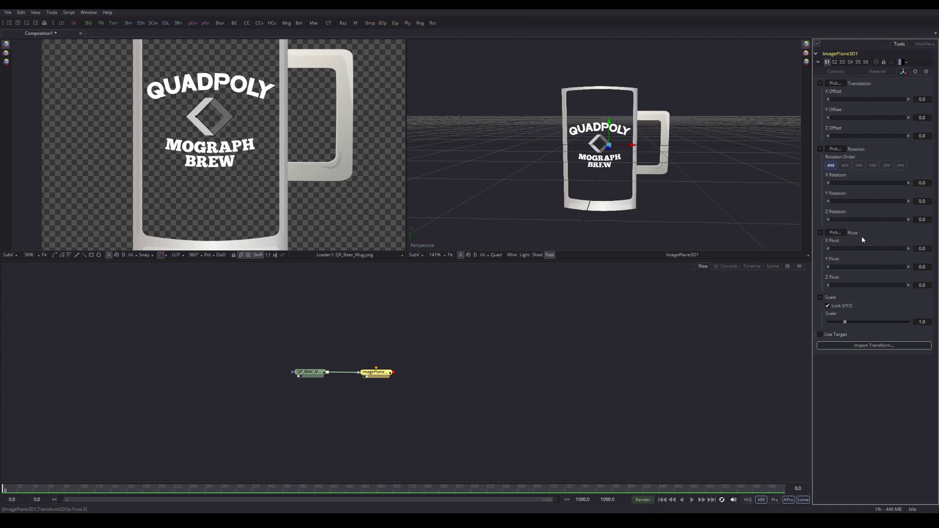
Step: Orbit the 3D Perspective viewer until the mug is seen nearly edge-on
left_click_drag(835, 234, 755, 135)
left_click_drag(673, 166, 637, 186)
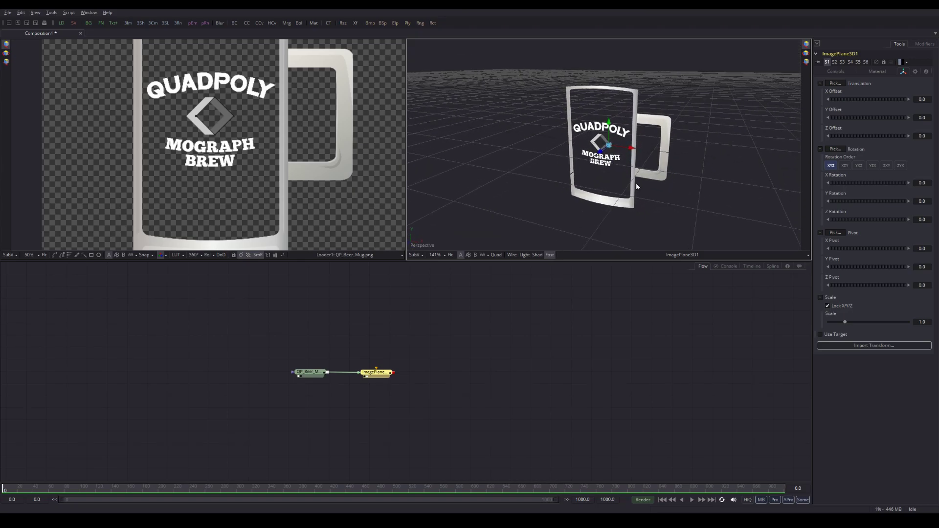
scroll(674, 156, "up", 4)
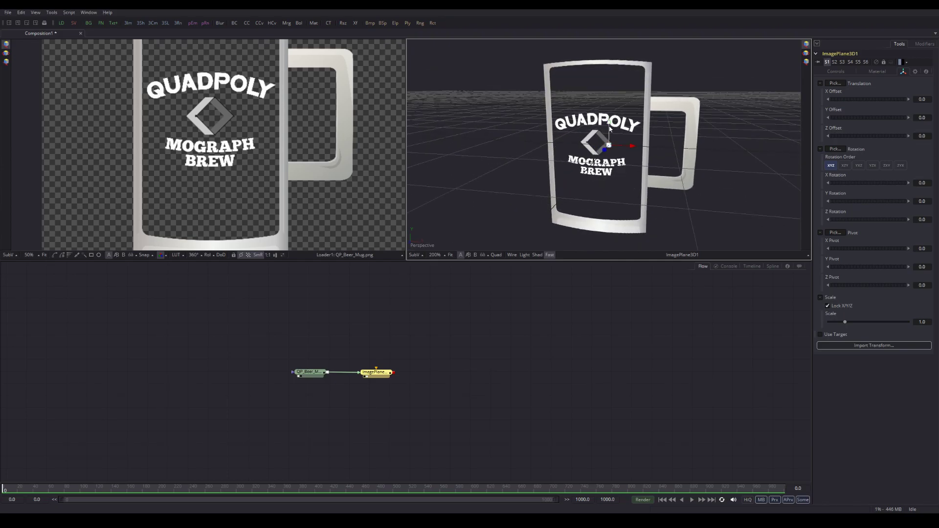
left_click_drag(630, 151, 590, 138)
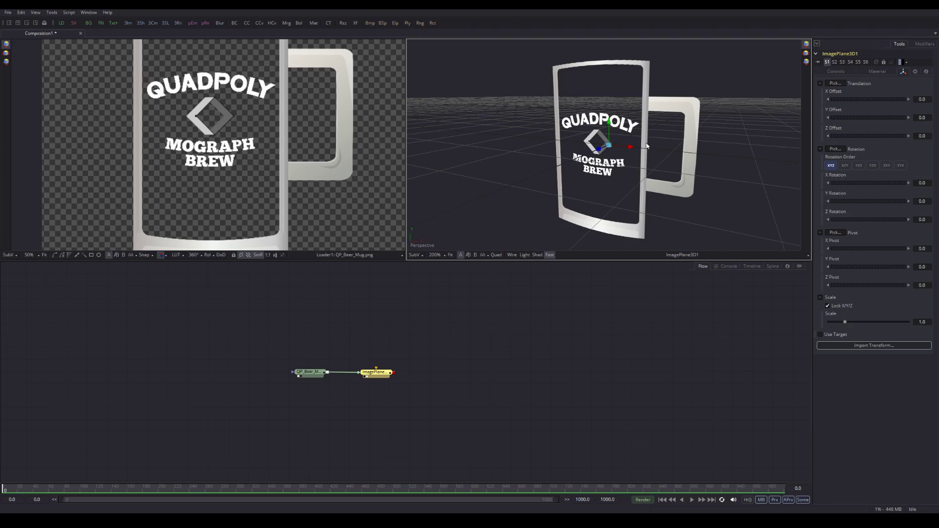
left_click_drag(600, 166, 601, 140)
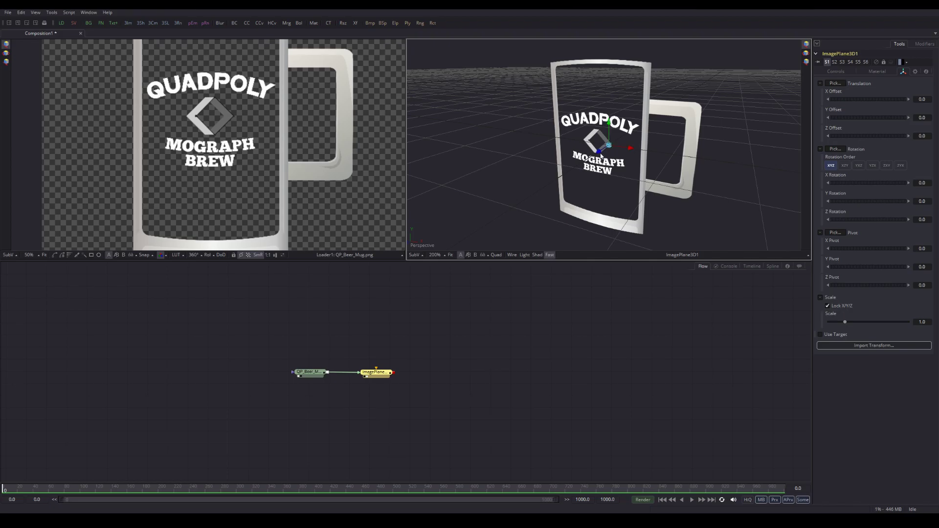
mouse_move(650, 171)
left_mouse_down()
mouse_move(556, 175)
mouse_move(656, 172)
left_mouse_up()
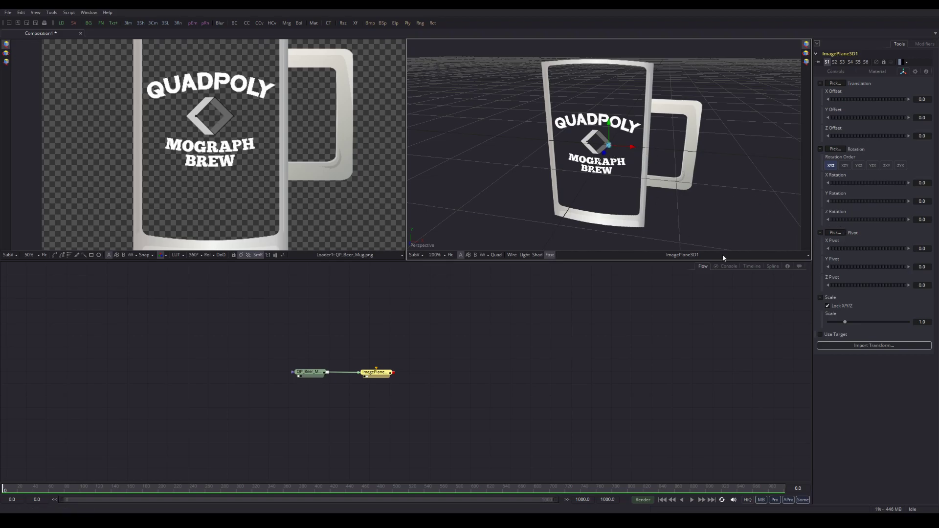
Step: Set X Pivot to -0.25 and orbit back to a front view of the mug
mouse_move(861, 249)
left_mouse_down()
mouse_move(870, 250)
mouse_move(861, 257)
left_mouse_up()
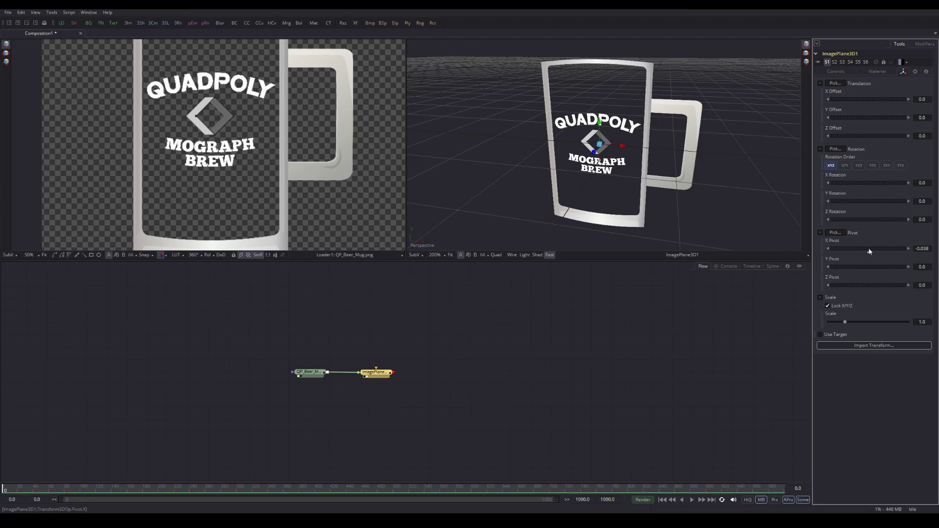
left_click_drag(867, 247, 863, 248)
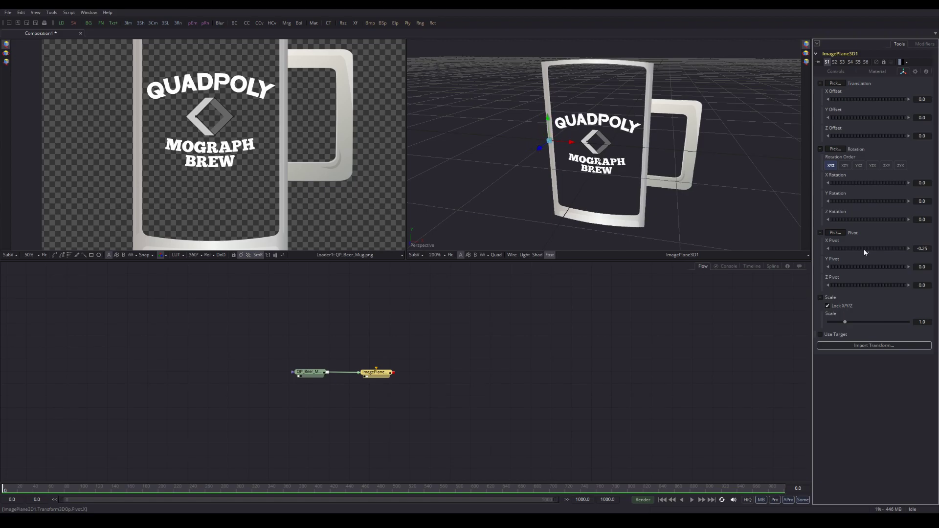
left_click_drag(655, 189, 628, 160)
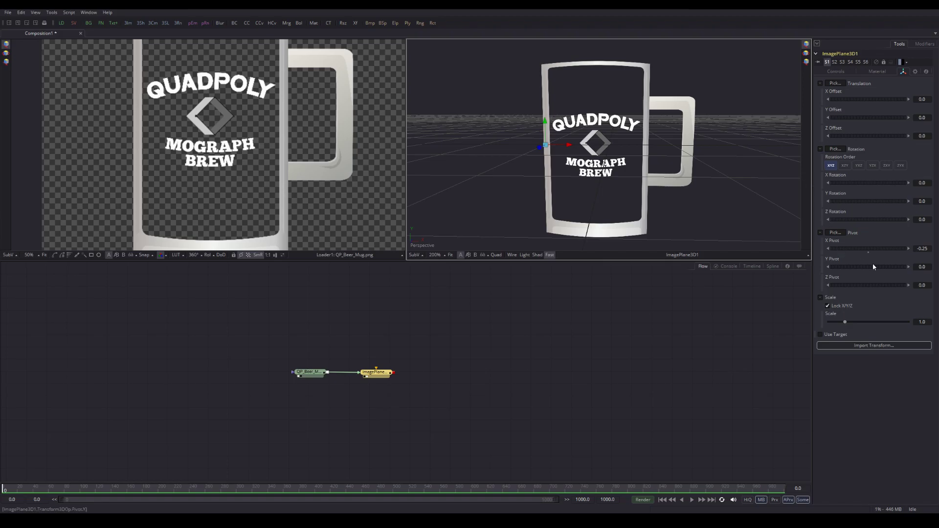
Step: Set Y Pivot to -0.365 and inspect the pivot at the mug's base in the viewer
left_click_drag(873, 271, 866, 270)
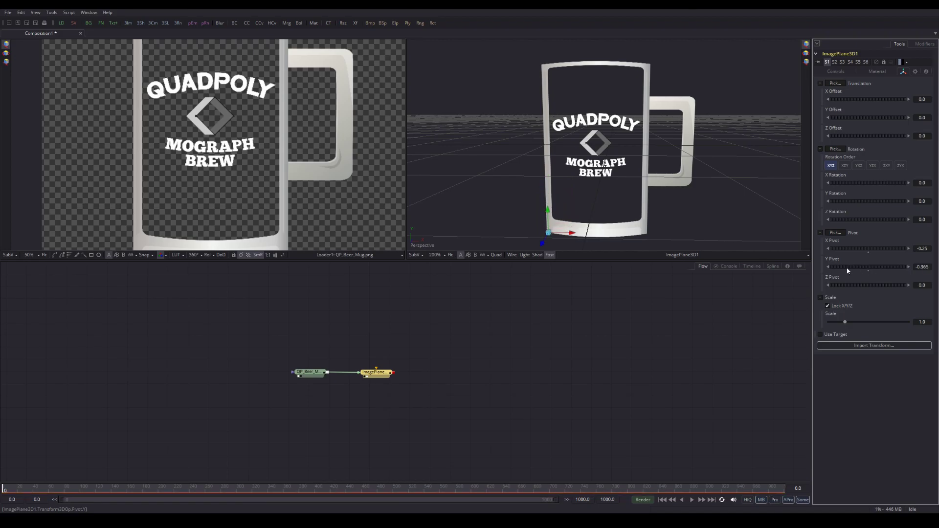
left_click_drag(611, 193, 566, 181)
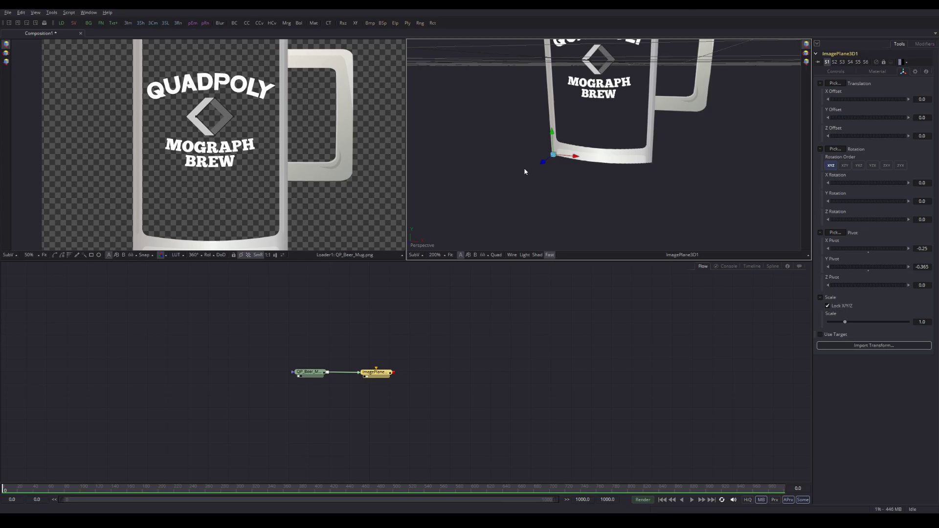
mouse_move(520, 169)
left_mouse_down()
mouse_move(541, 186)
mouse_move(702, 176)
mouse_move(733, 138)
mouse_move(520, 161)
left_mouse_up()
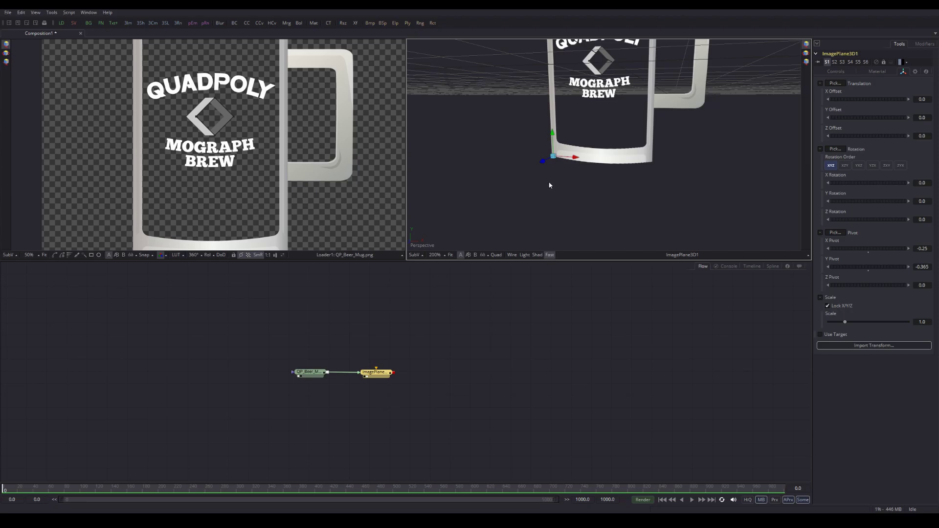
mouse_move(560, 185)
left_mouse_down()
mouse_move(528, 191)
mouse_move(689, 201)
mouse_move(473, 143)
mouse_move(580, 175)
mouse_move(557, 201)
left_mouse_up()
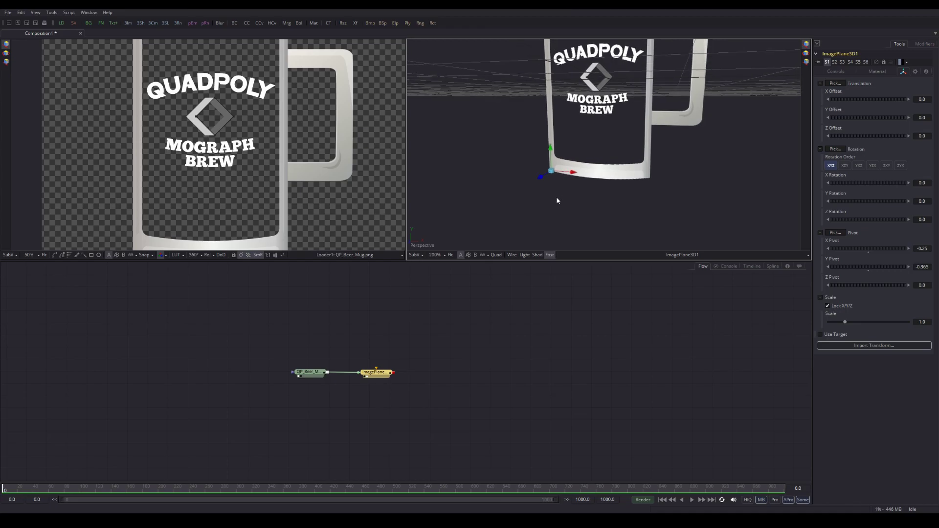
scroll(556, 201, "up", 3)
scroll(556, 201, "down", 2)
scroll(556, 200, "up", 1)
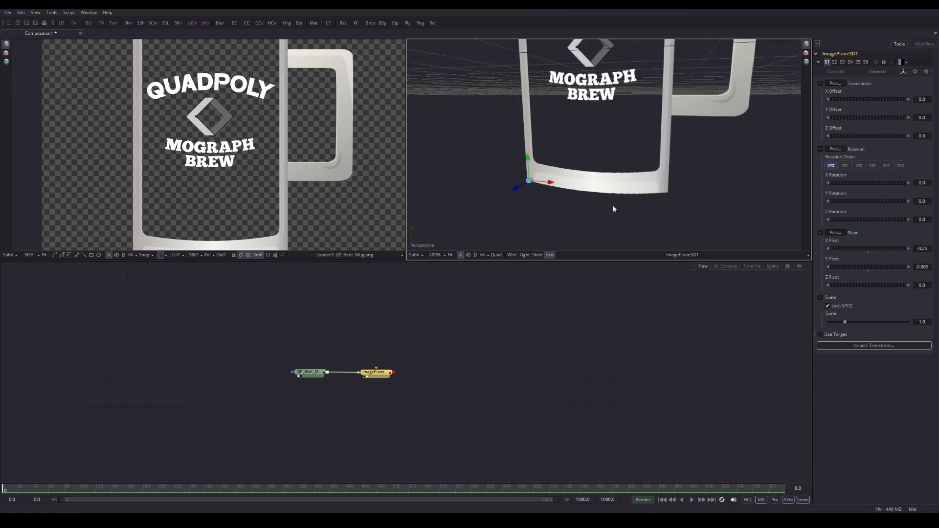
left_click_drag(549, 211, 530, 194)
scroll(585, 163, "down", 3)
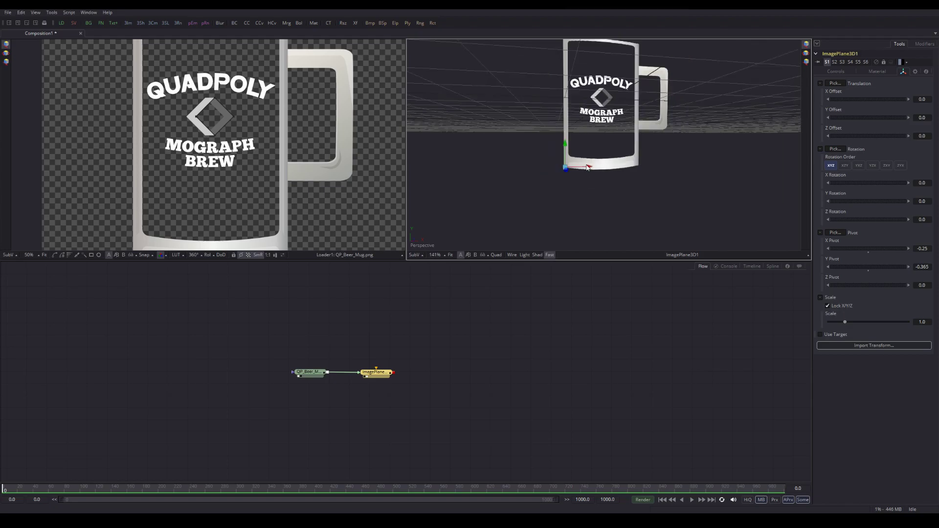
mouse_move(606, 175)
left_mouse_down()
mouse_move(572, 199)
mouse_move(597, 184)
left_mouse_up()
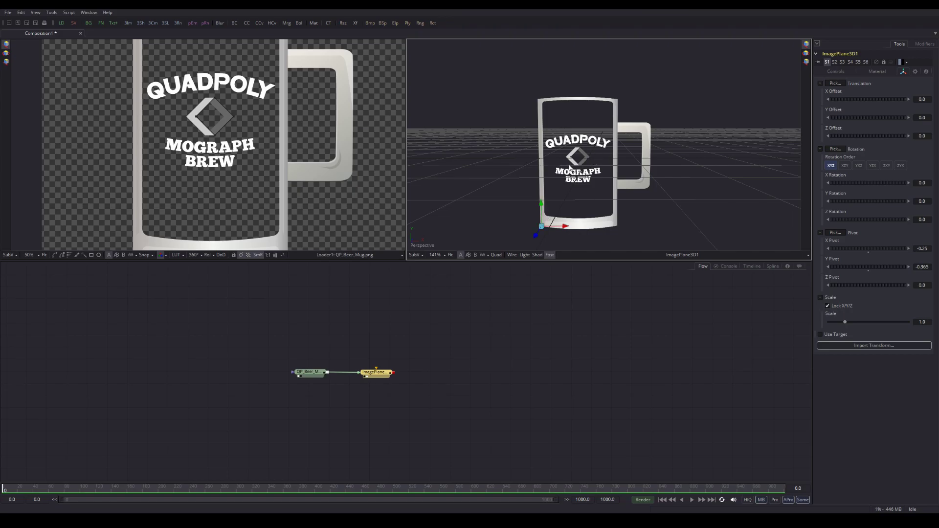
Step: Drag the gizmo's Y axis to lift the mug to Y Offset 0.386, then pan the Flow
left_click_drag(617, 195, 596, 196)
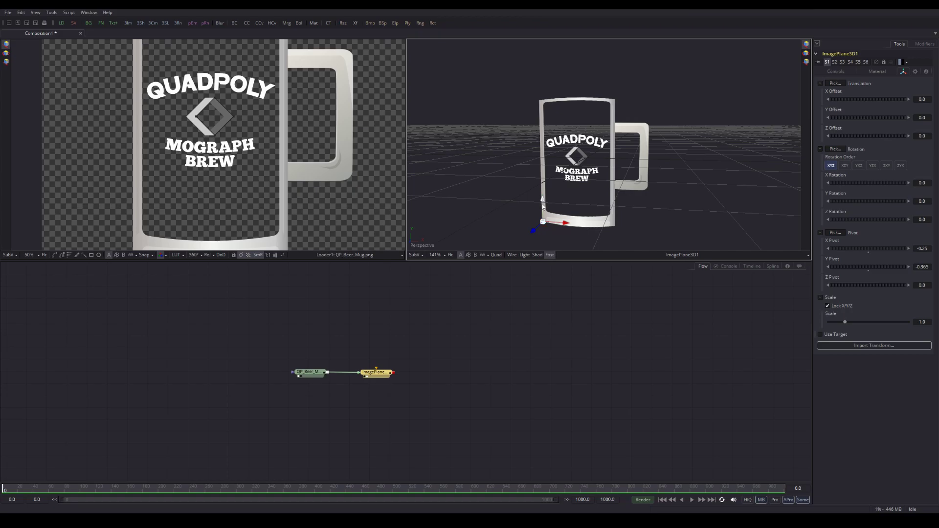
left_click_drag(543, 203, 550, 131)
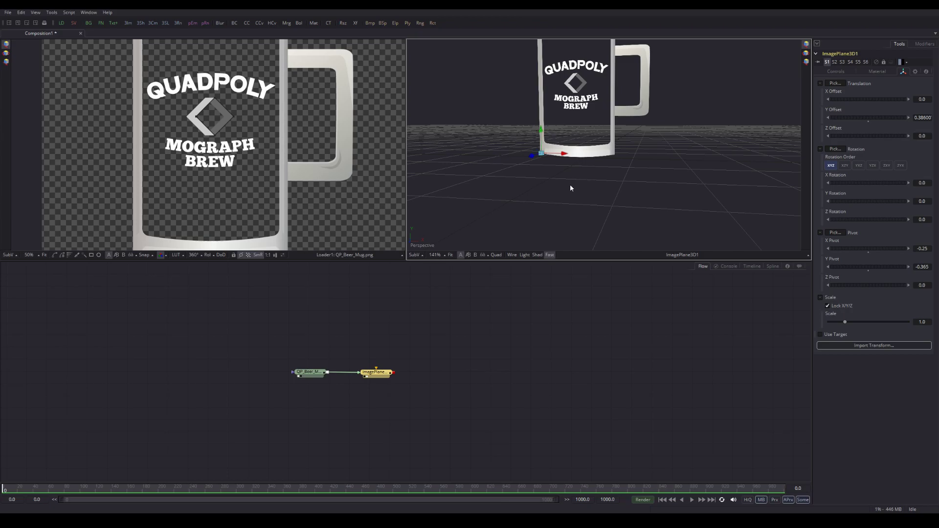
left_click_drag(542, 194, 606, 215)
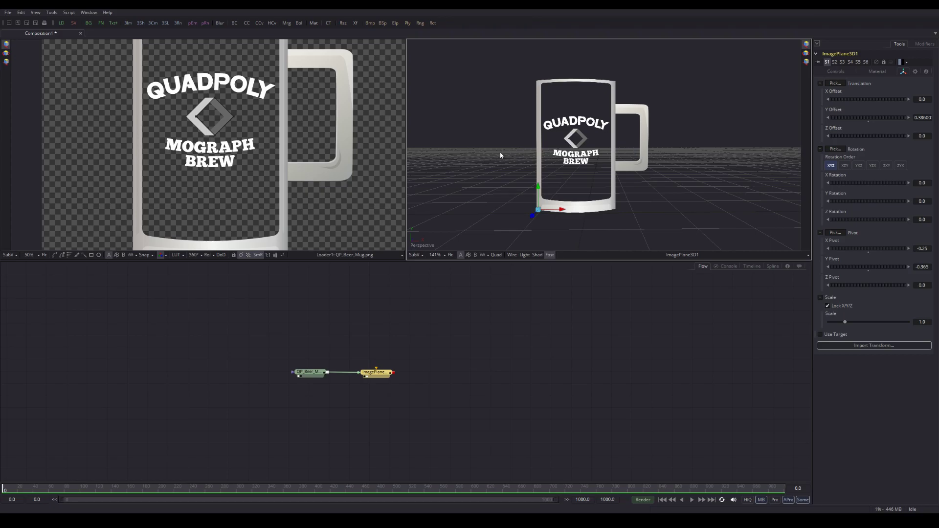
scroll(239, 171, "down", 3)
scroll(237, 166, "up", 3)
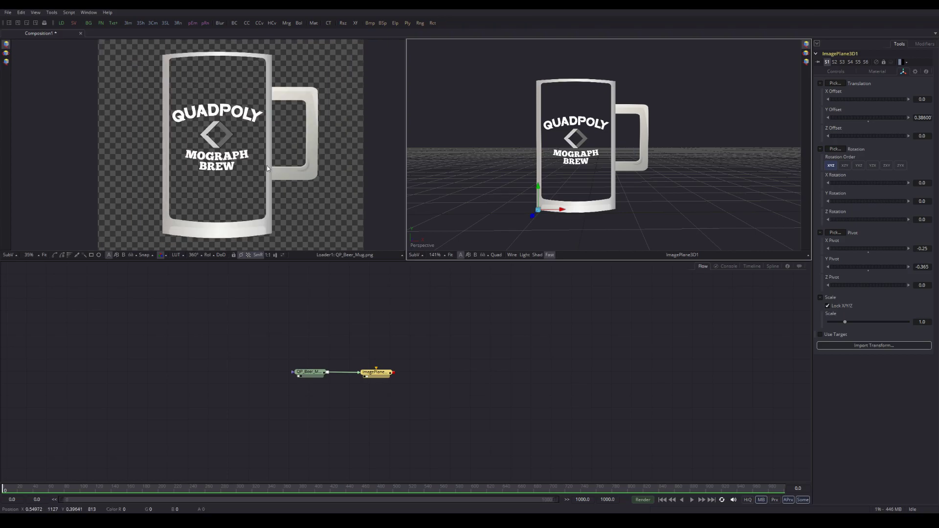
scroll(236, 162, "down", 1)
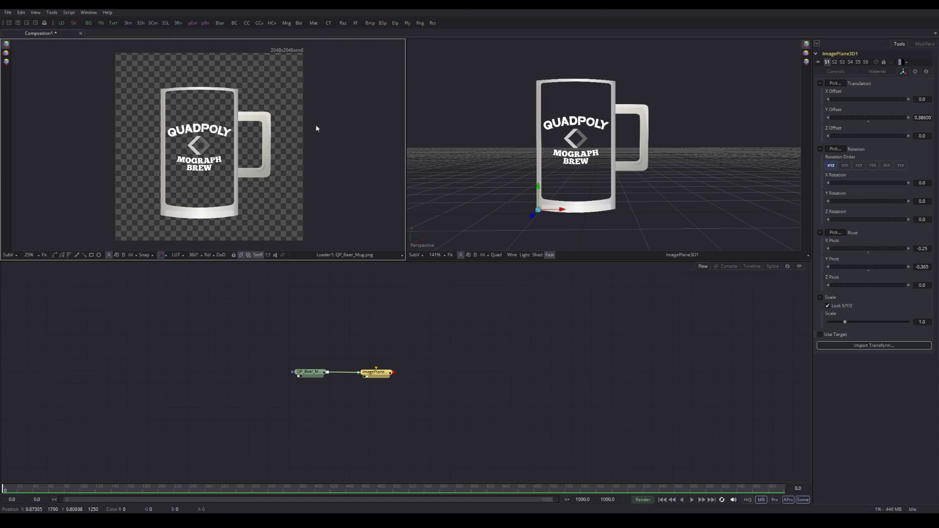
left_click_drag(429, 375, 360, 352)
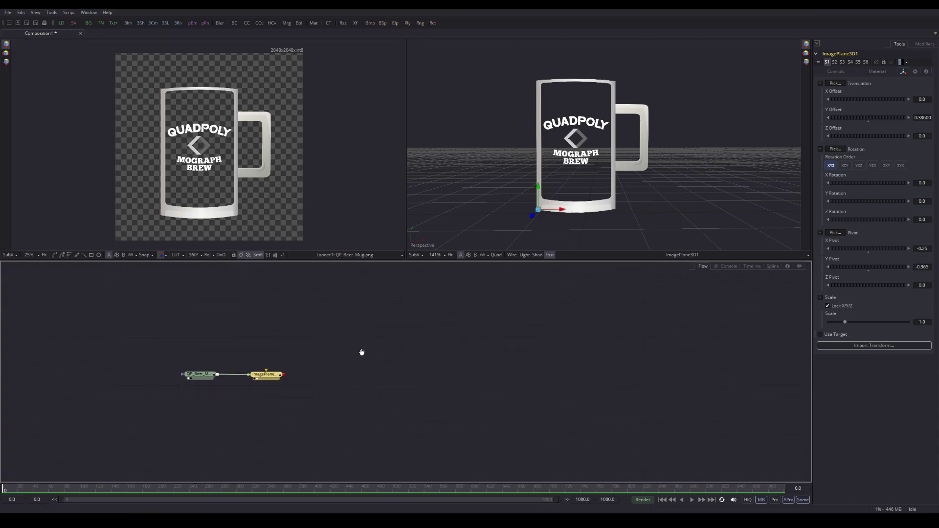
Step: Add a Merge 3D node and place it right of ImagePlane3D1
right_click(330, 337)
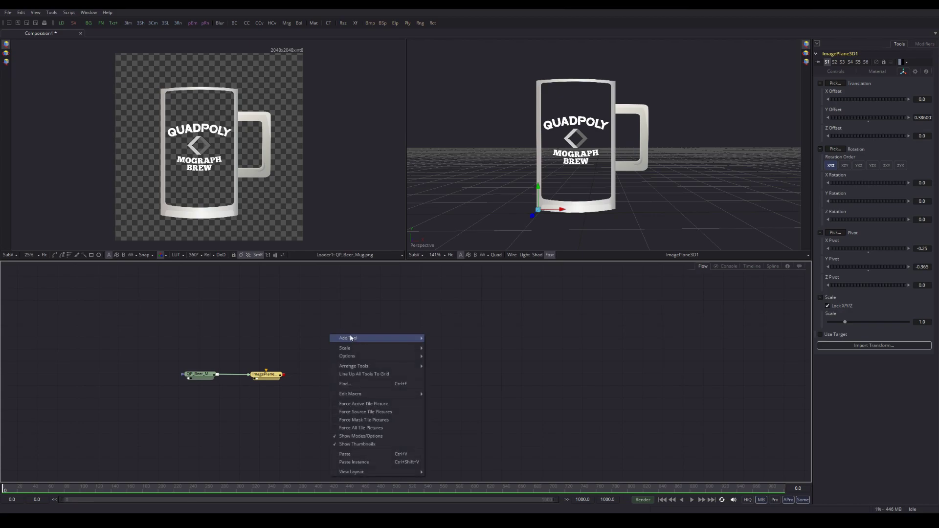
mouse_move(352, 338)
mouse_move(451, 313)
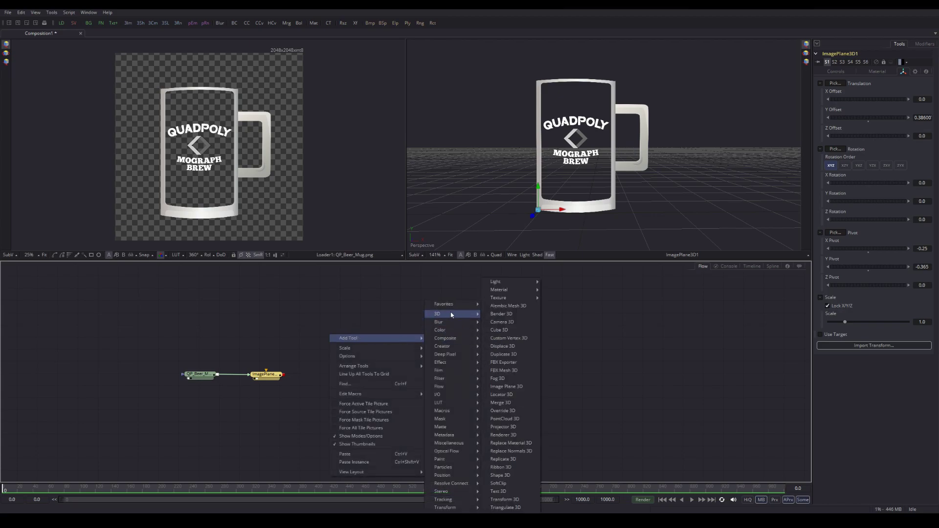
left_click(523, 404)
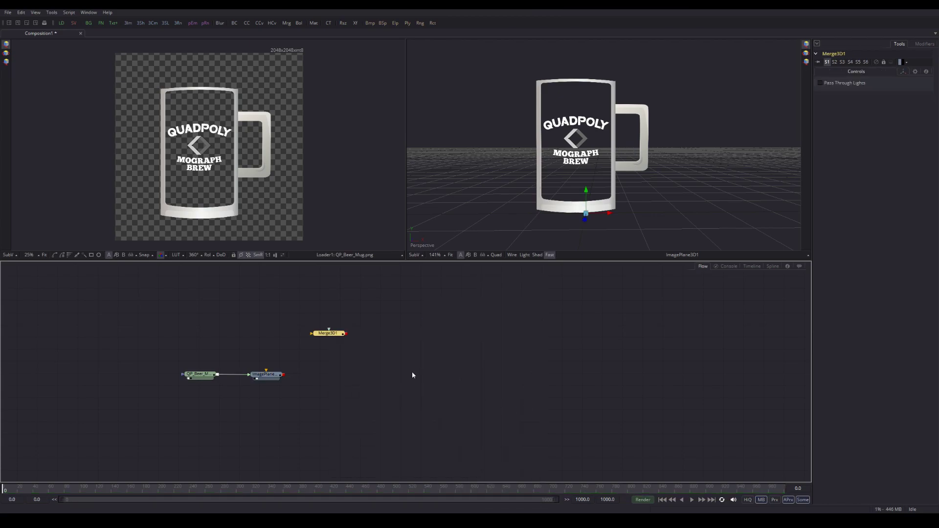
left_click_drag(331, 334, 321, 375)
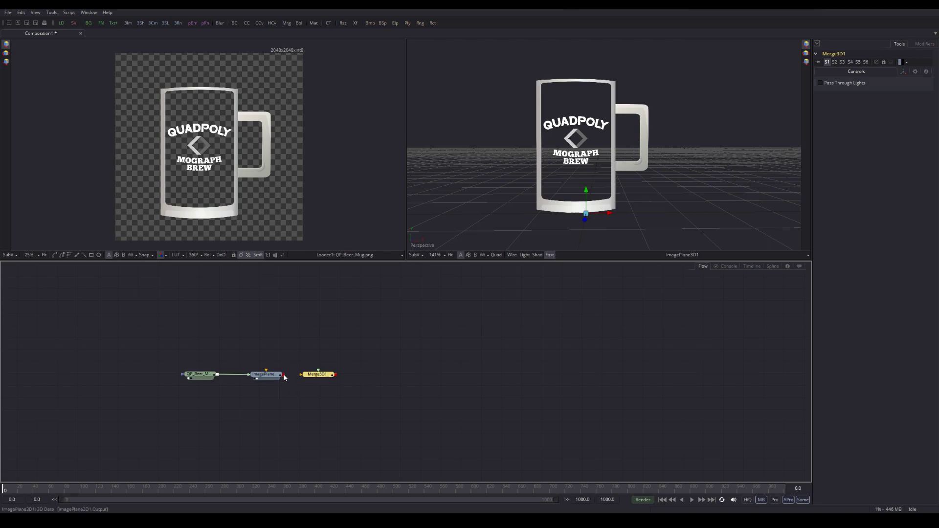
Step: Connect ImagePlane3D1 into Merge3D1 and show the merged scene in the left viewer
left_click_drag(284, 374, 303, 378)
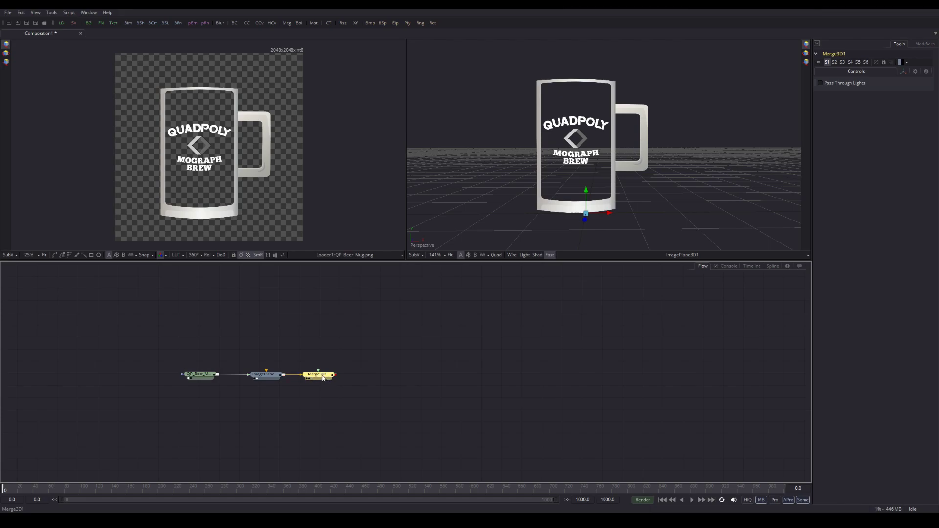
left_click_drag(322, 378, 328, 204)
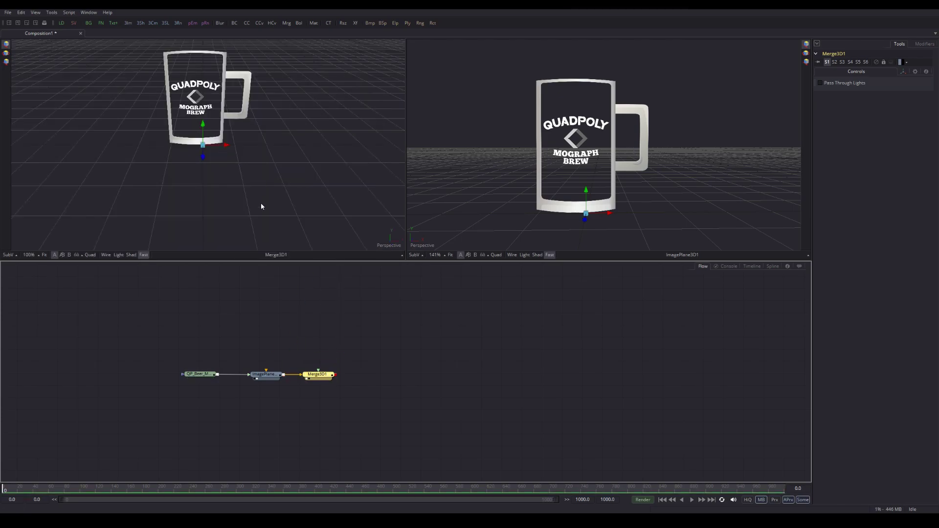
left_click_drag(315, 150, 263, 159)
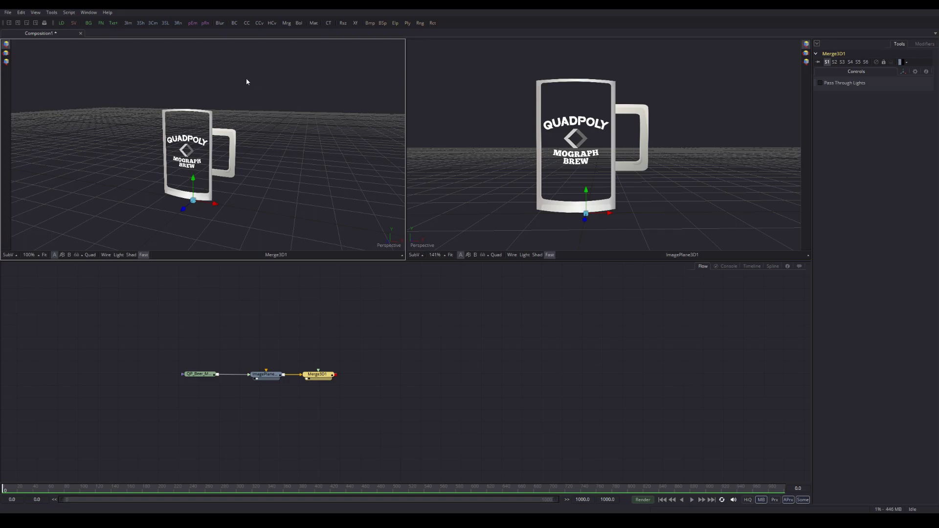
right_click(353, 307)
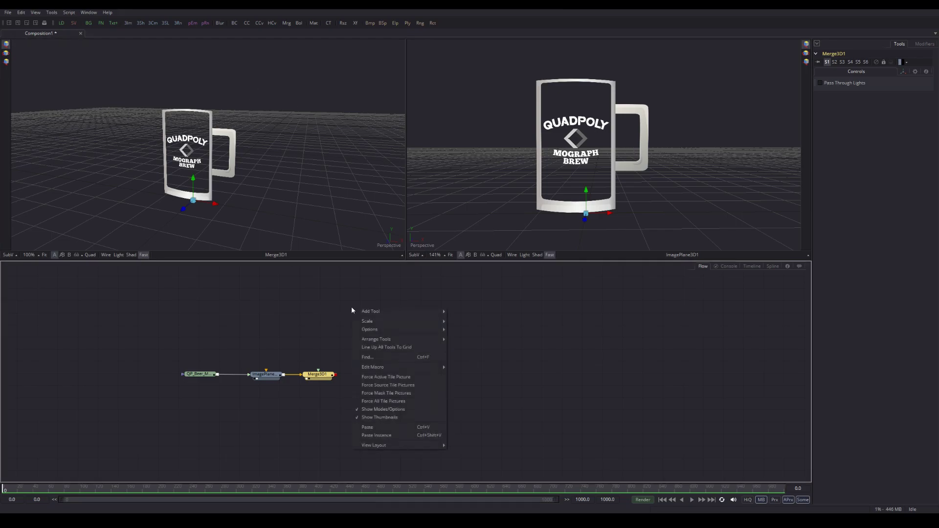
Step: Add a Camera 3D node and place it directly above Merge3D1
mouse_move(382, 311)
mouse_move(471, 317)
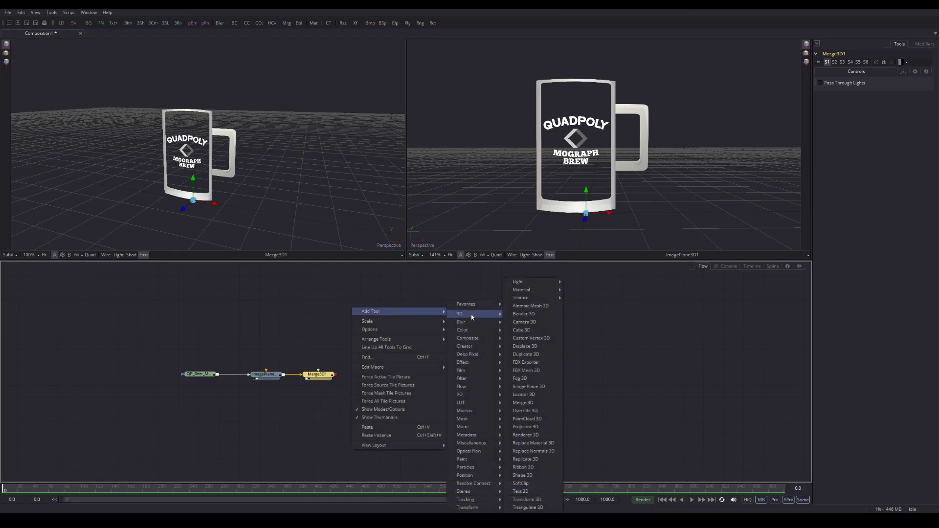
left_click(524, 321)
left_click_drag(367, 311, 319, 373)
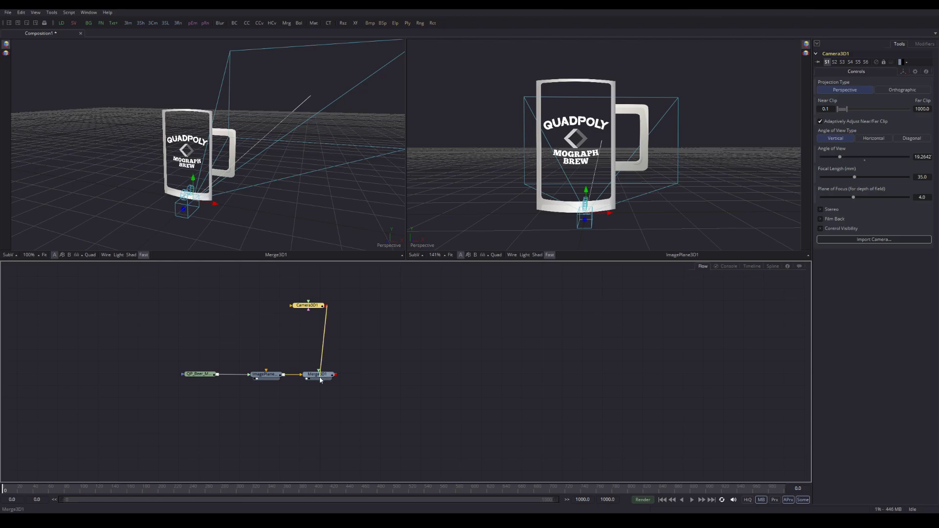
left_click_drag(315, 309, 325, 347)
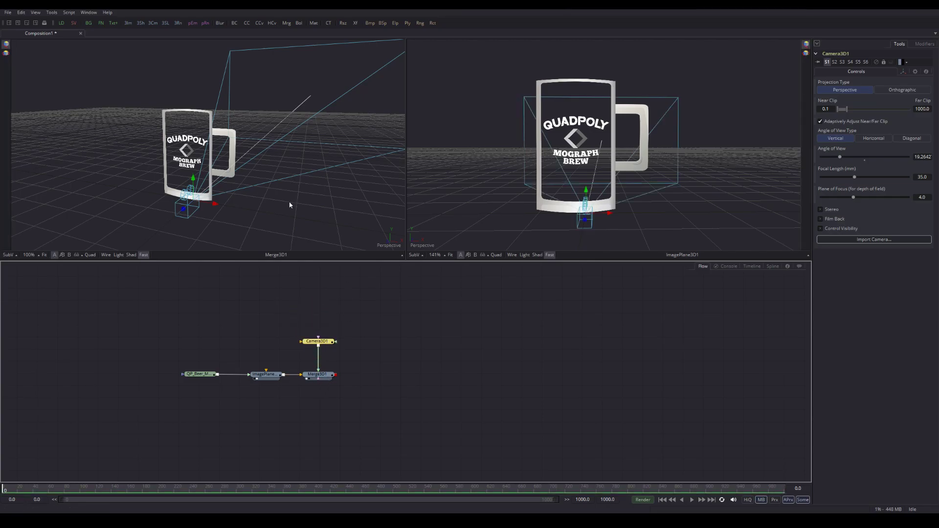
Step: Move the camera toward the mug and view Merge3D1 in the right viewer
left_click(313, 377)
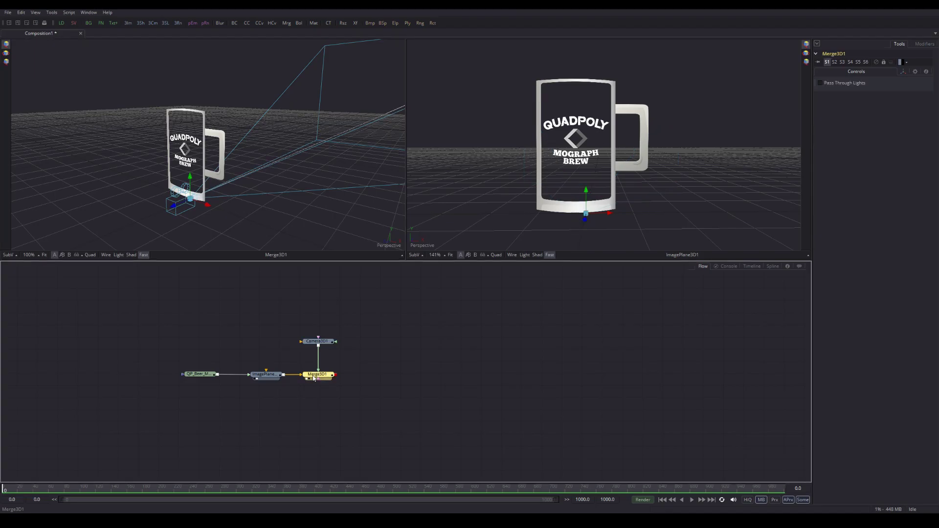
left_click_drag(190, 179, 198, 125)
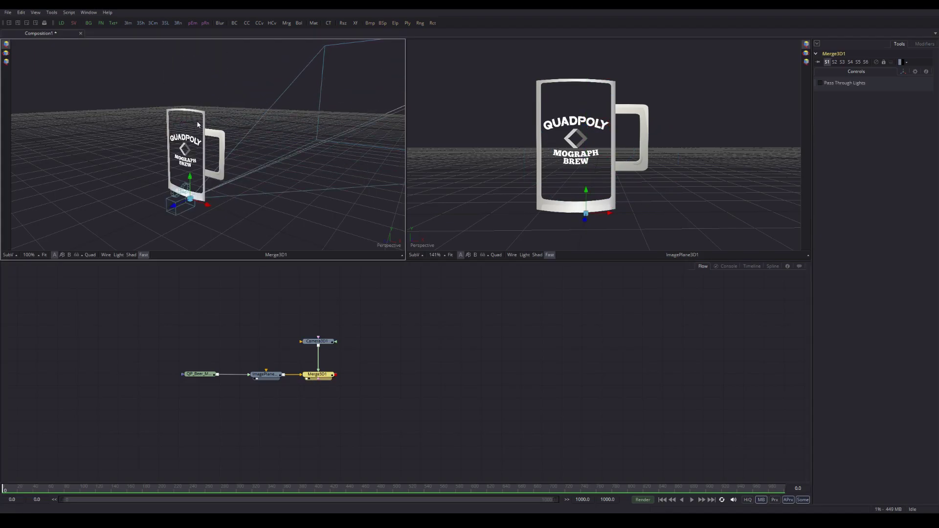
left_click(317, 340)
left_click_drag(175, 207, 131, 215)
mouse_move(180, 198)
left_mouse_down()
mouse_move(306, 176)
mouse_move(179, 188)
left_mouse_up()
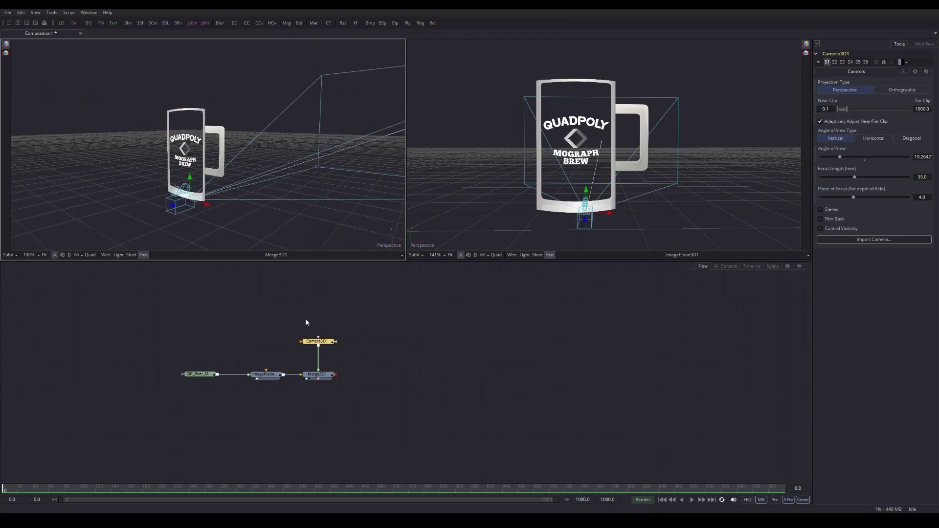
left_click(383, 349)
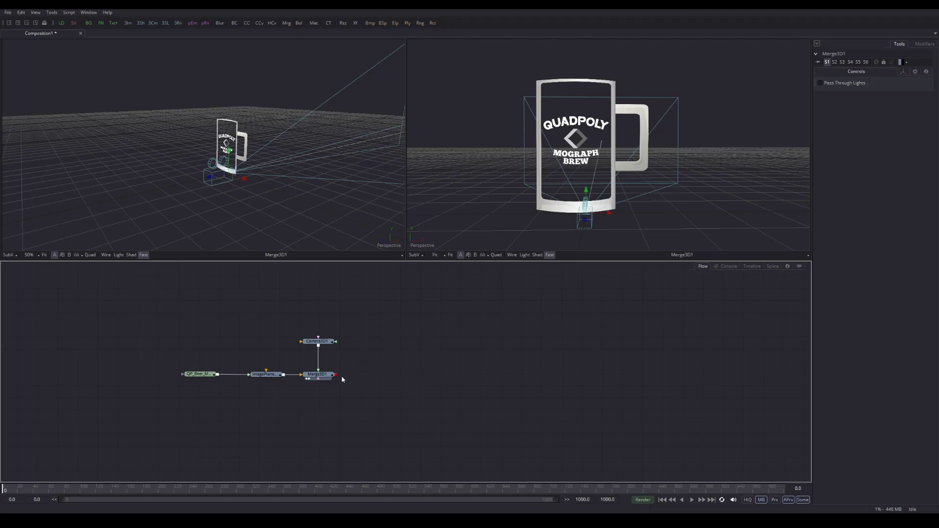
Step: Insert a Renderer3D1 node after Merge3D1 and show its 1920x1080 output in the right viewer
right_click(378, 352)
mouse_move(430, 356)
mouse_move(507, 342)
mouse_move(496, 313)
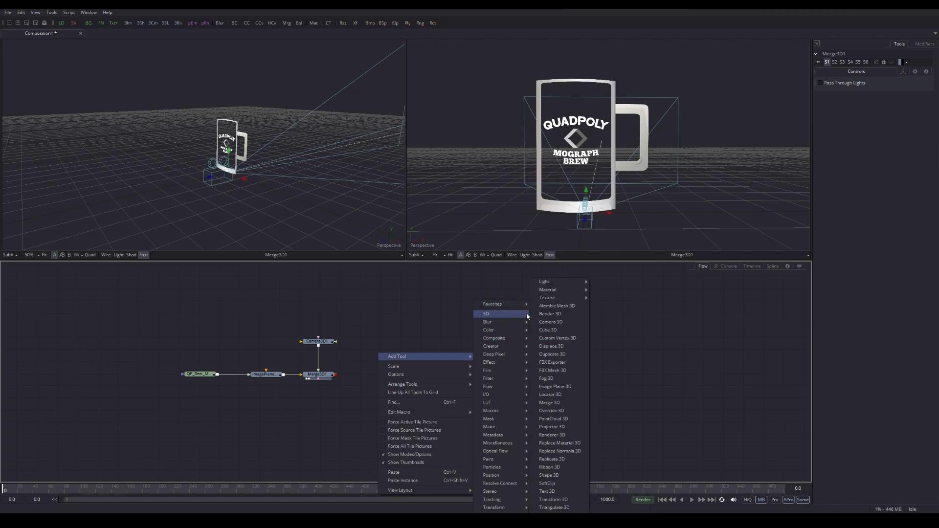
left_click(558, 436)
left_click_drag(377, 350, 366, 378)
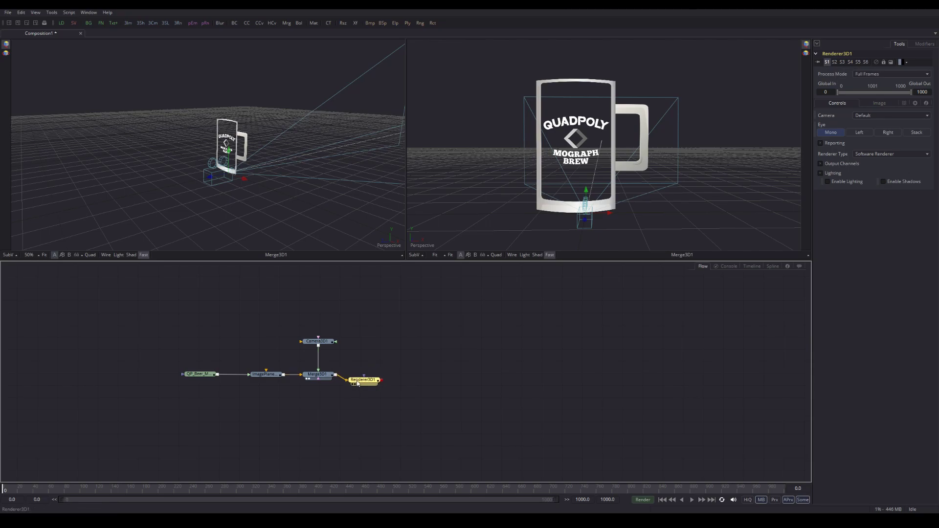
key("2")
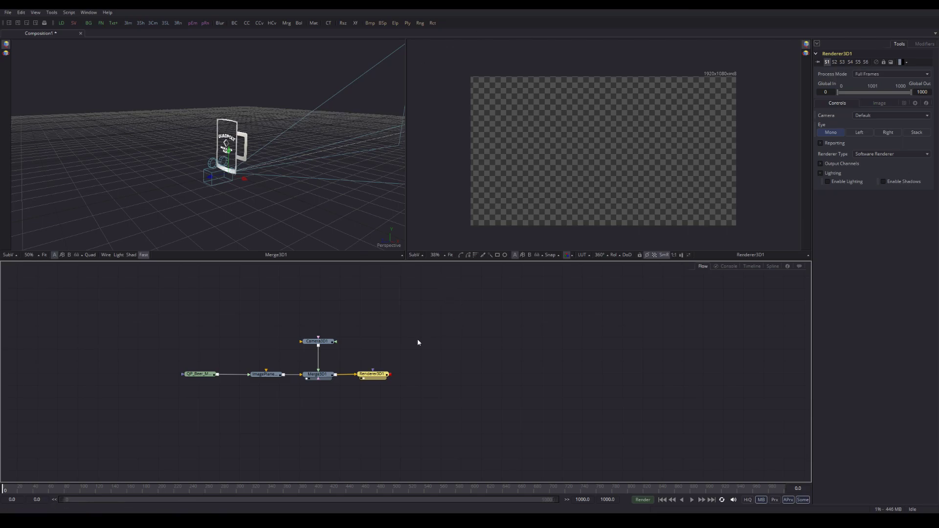
Step: Raise Camera3D1 and pull it back until the whole mug is centred in the render
left_click(323, 341)
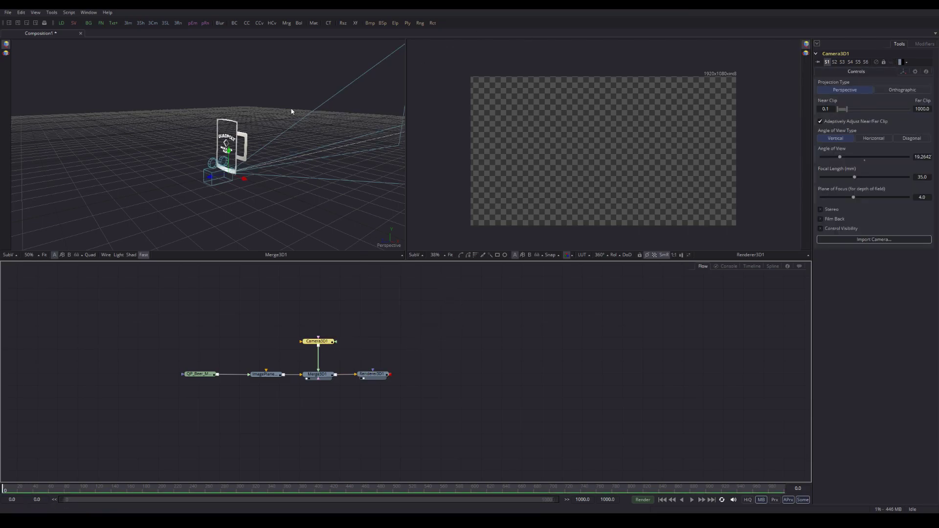
left_click_drag(331, 187, 196, 182)
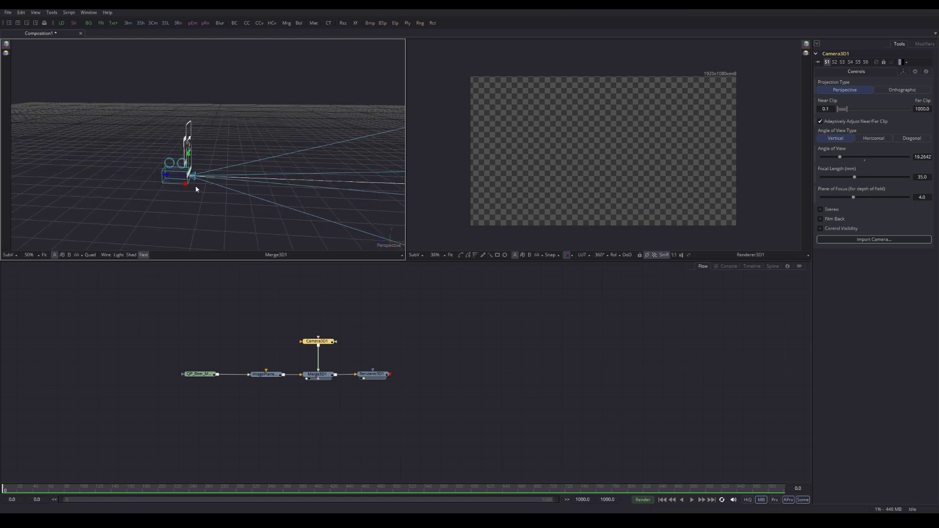
left_click_drag(193, 197, 233, 216)
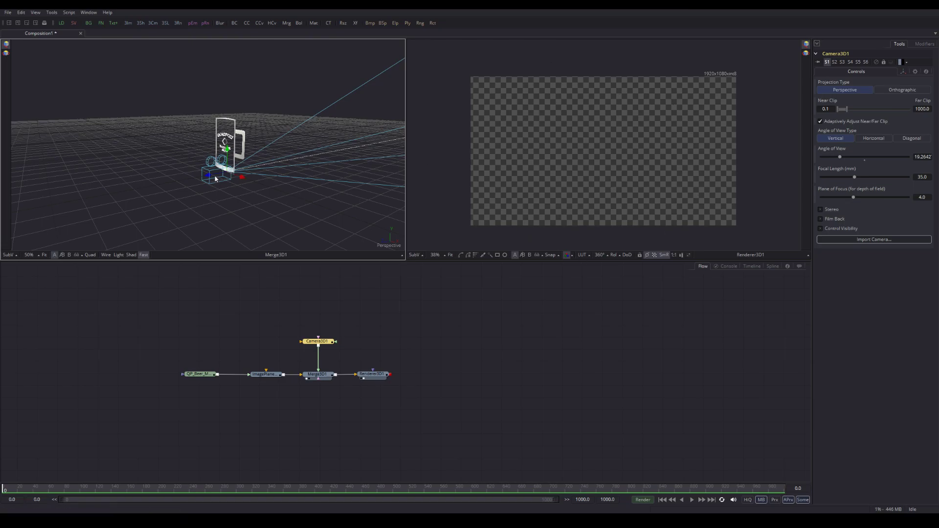
left_click(316, 343)
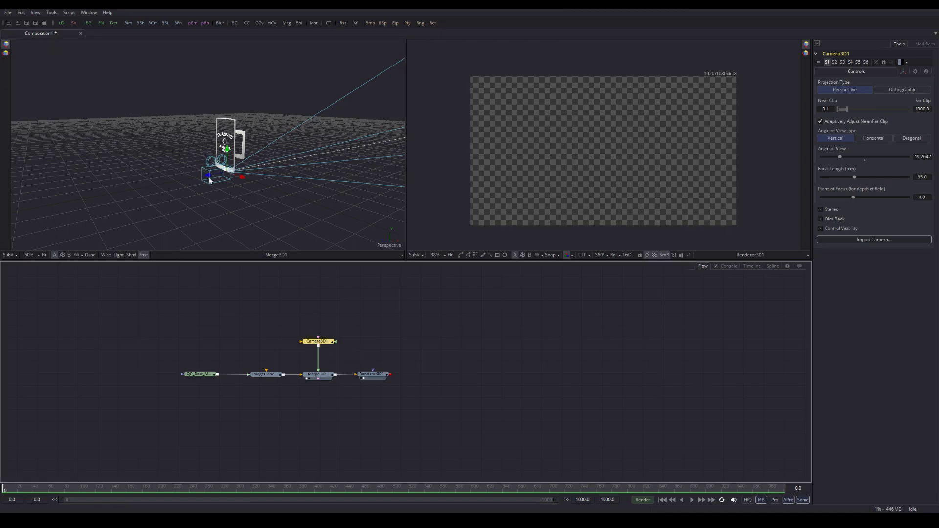
left_click_drag(222, 216, 191, 177)
left_click_drag(103, 190, 14, 215)
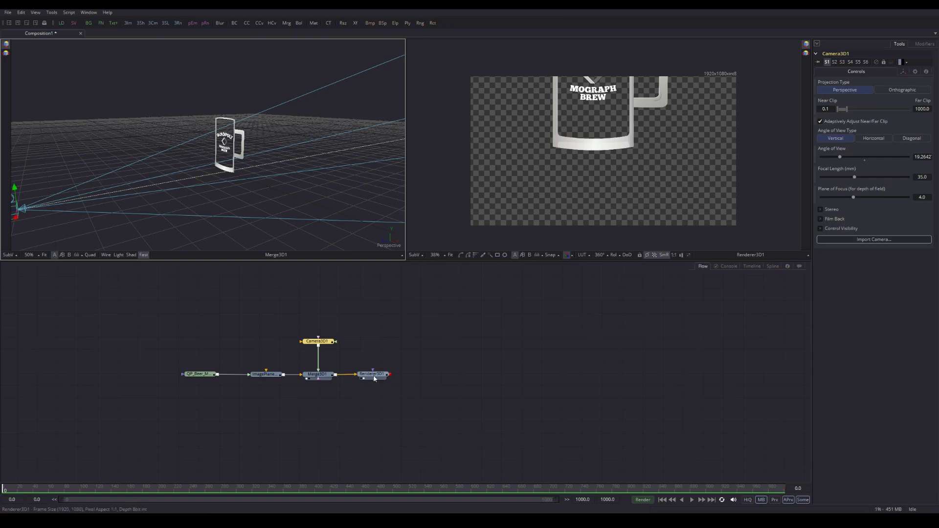
mouse_move(242, 208)
left_mouse_down()
mouse_move(191, 212)
mouse_move(228, 202)
left_mouse_up()
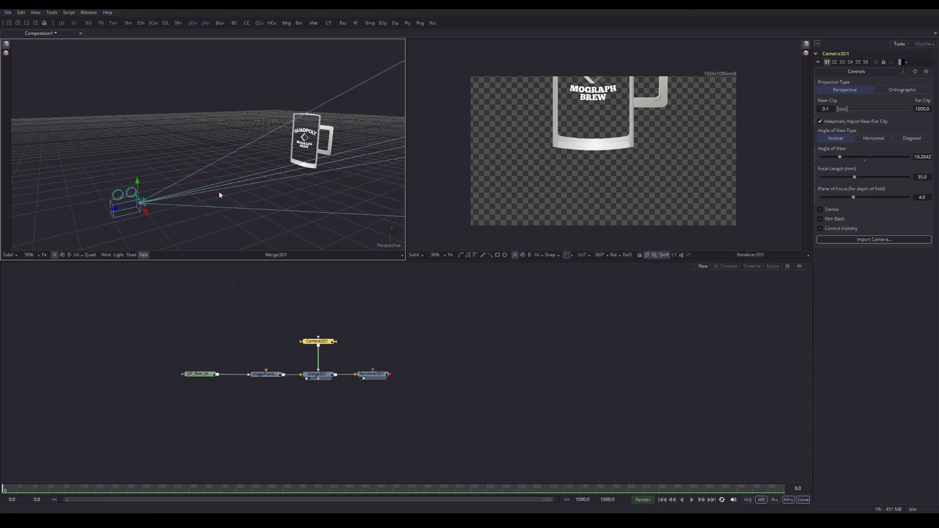
left_click_drag(137, 183, 128, 145)
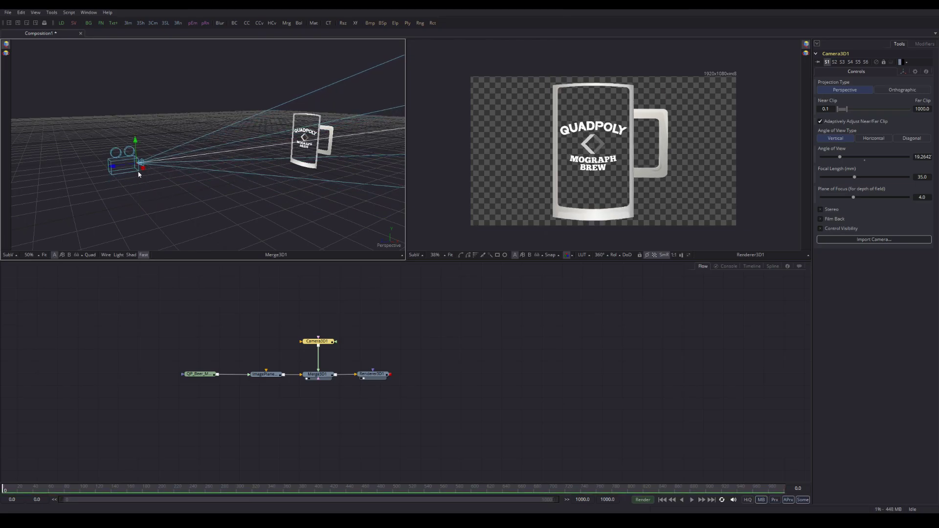
left_click_drag(112, 166, 3, 178)
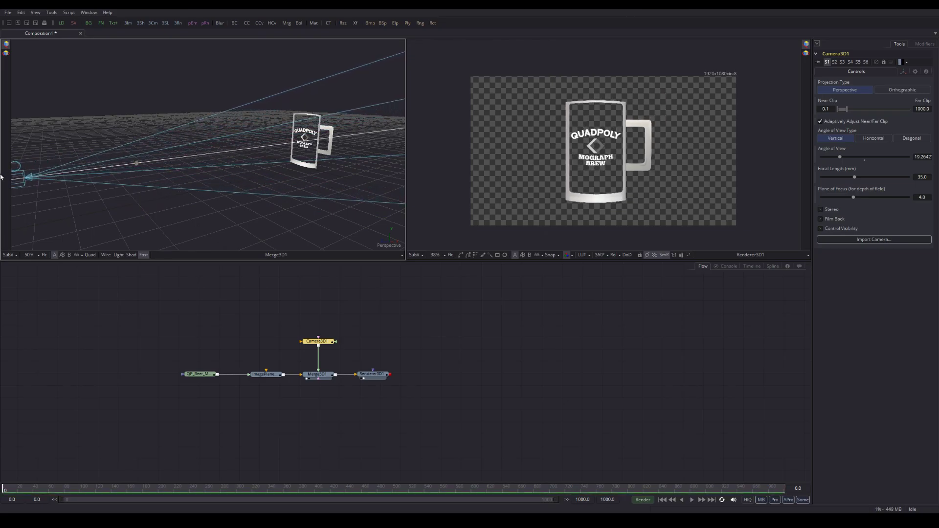
left_click_drag(125, 199, 198, 204)
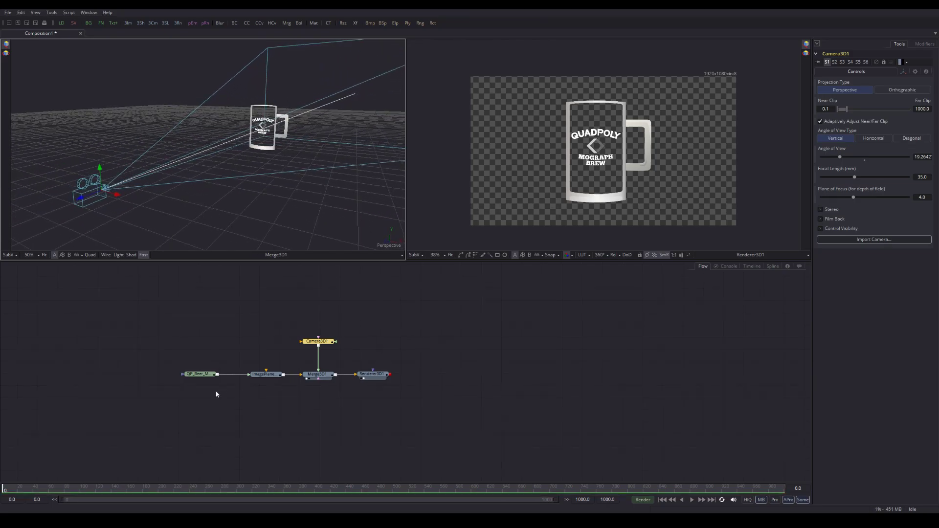
Step: Move all five flow nodes together up and to the left
left_click_drag(167, 320, 441, 407)
left_click_drag(376, 377, 353, 349)
left_click(449, 326)
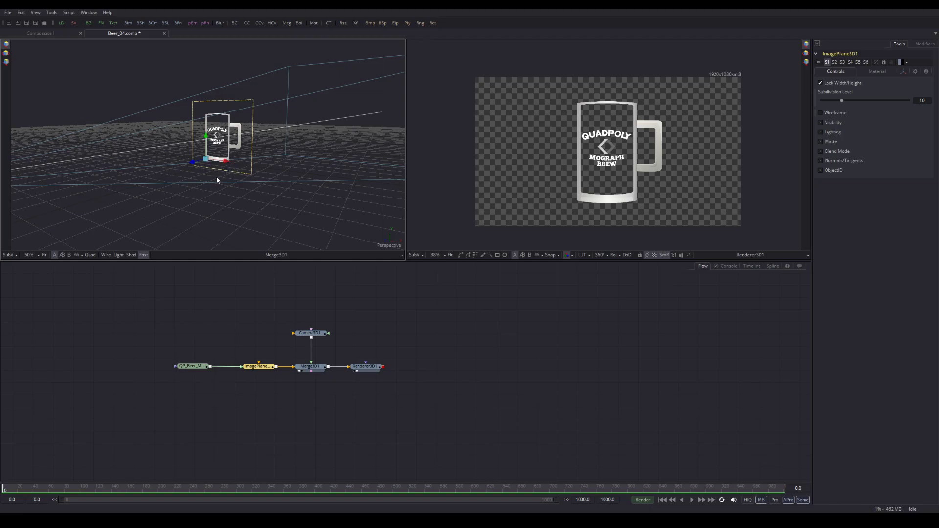
Step: Drag ImagePlane3D1's X-axis handle right until the mug leaves the Renderer3D1 frame
mouse_move(225, 162)
left_mouse_down()
mouse_move(311, 166)
mouse_move(225, 158)
left_mouse_up()
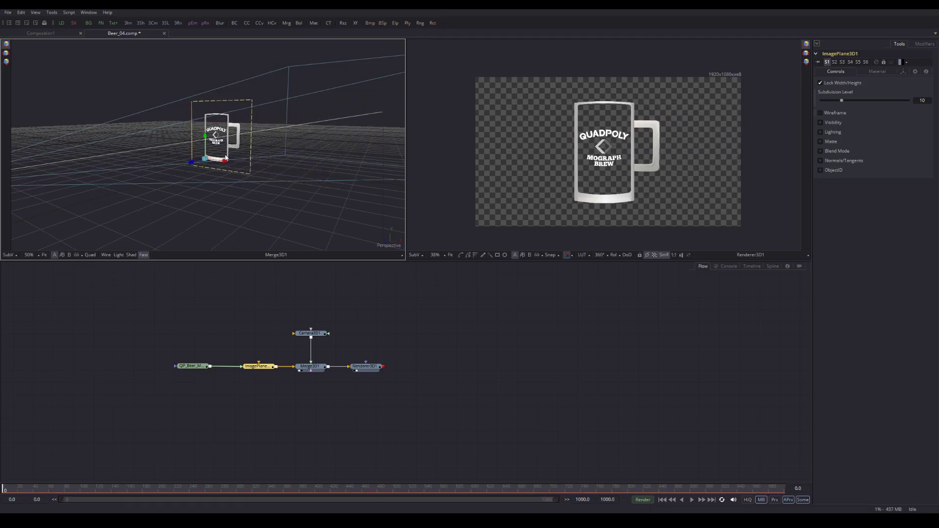
mouse_move(226, 165)
left_mouse_down()
mouse_move(322, 190)
mouse_move(225, 170)
left_mouse_up()
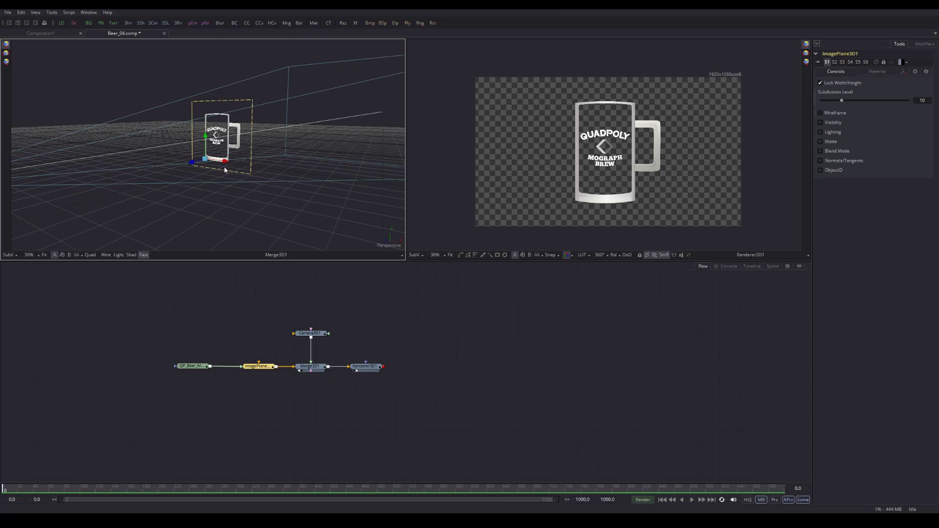
mouse_move(225, 164)
left_mouse_down()
mouse_move(305, 183)
mouse_move(225, 177)
left_mouse_up()
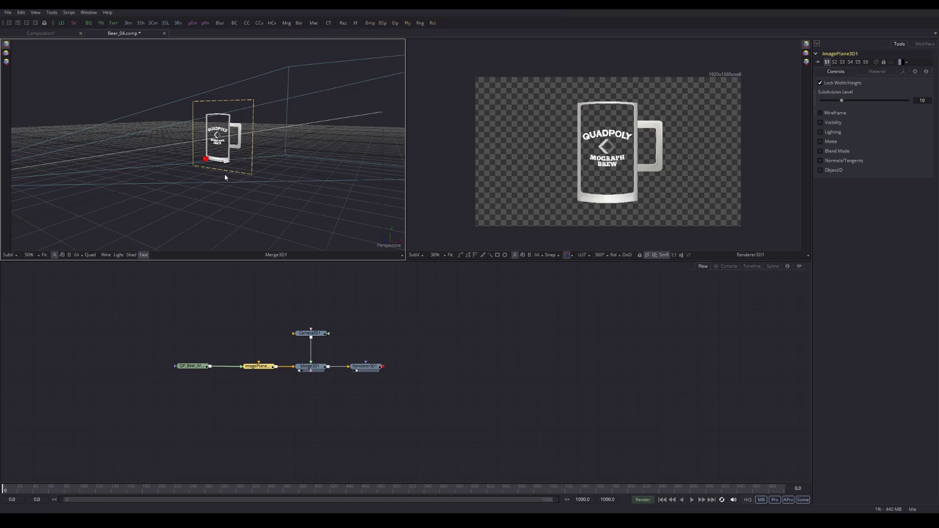
mouse_move(225, 178)
left_mouse_down()
mouse_move(233, 175)
mouse_move(225, 176)
left_mouse_up()
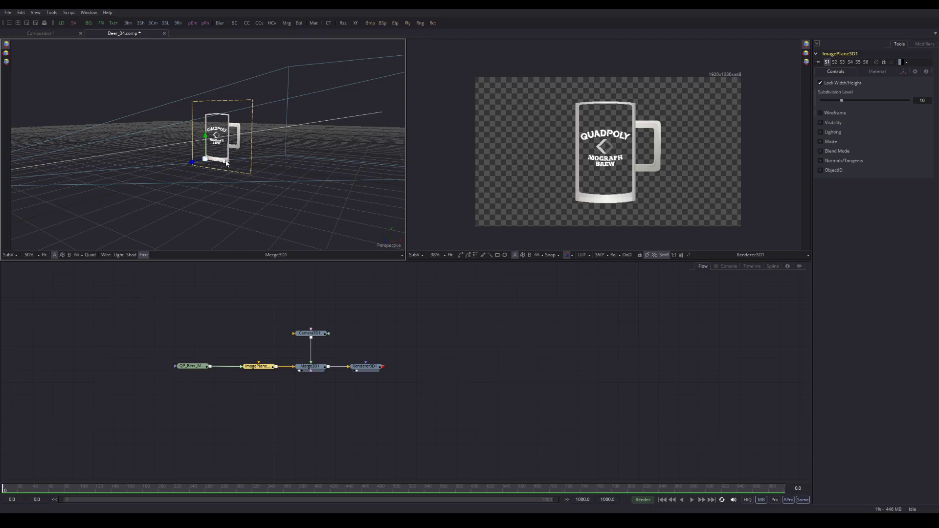
left_click_drag(225, 165, 311, 187)
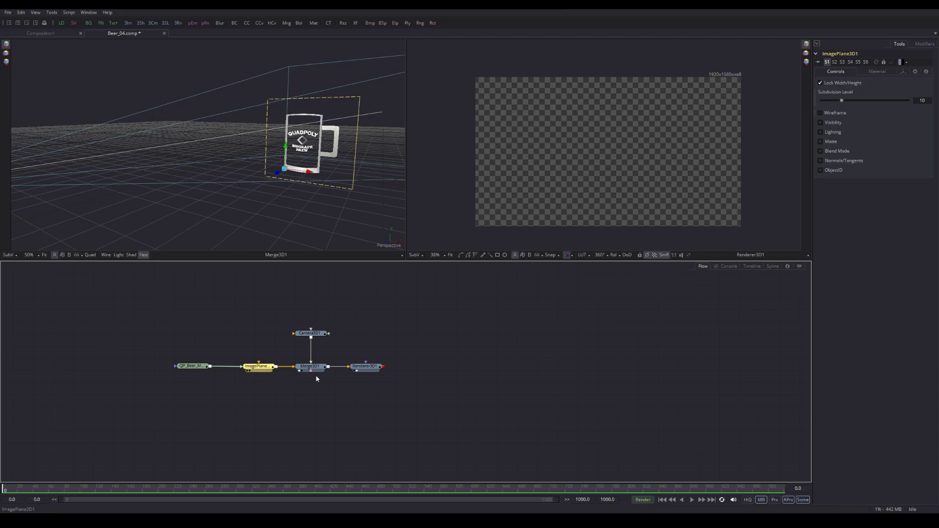
Step: Animate ImagePlane3D1's X Offset in the Transform tab, keying it at 1.23524 off frame
left_click(903, 72)
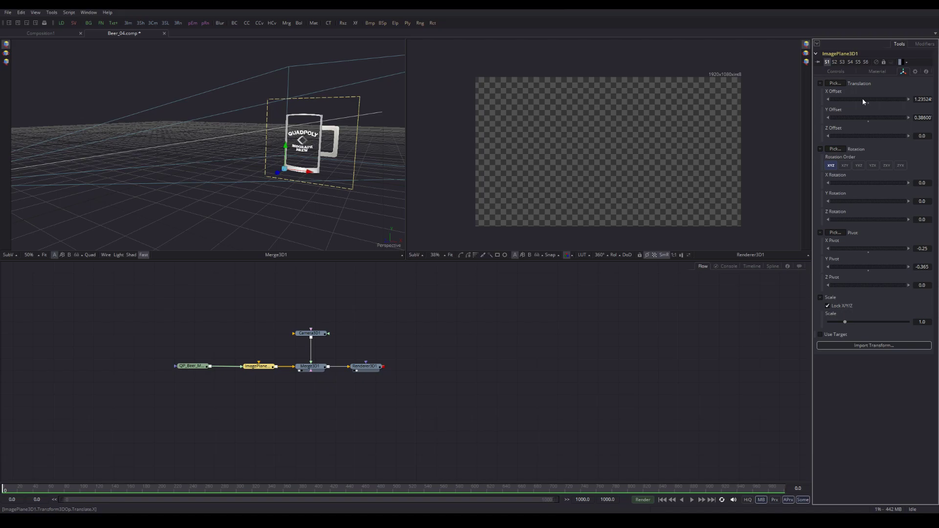
right_click(838, 93)
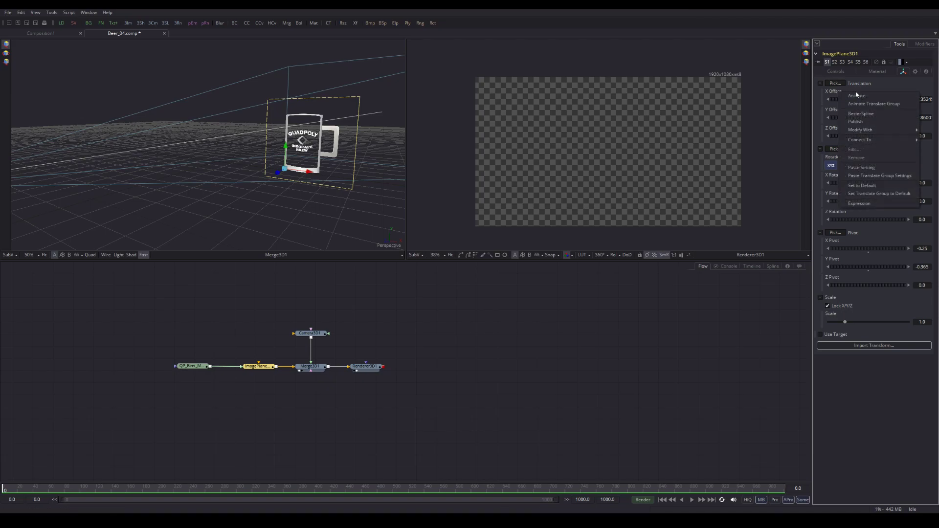
left_click(857, 104)
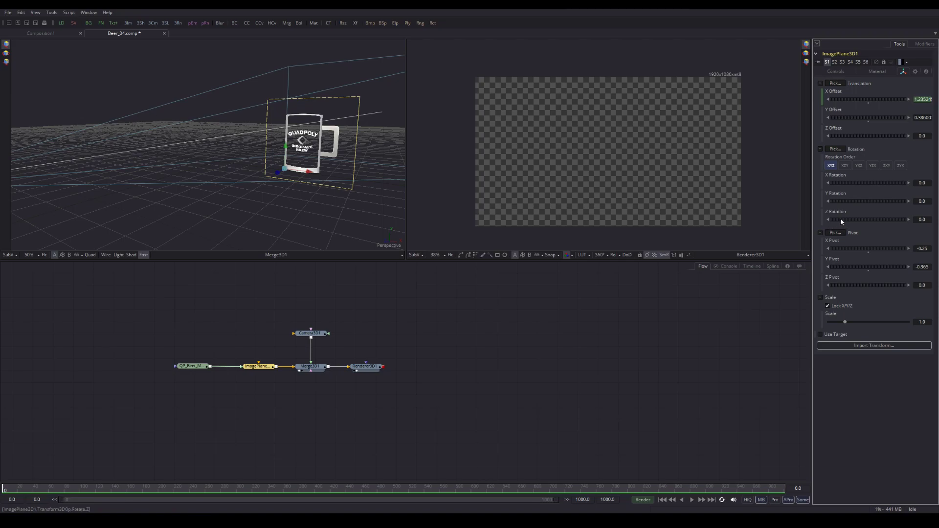
left_click_drag(286, 199, 261, 184)
scroll(253, 185, "up", 3)
scroll(254, 184, "down", 3)
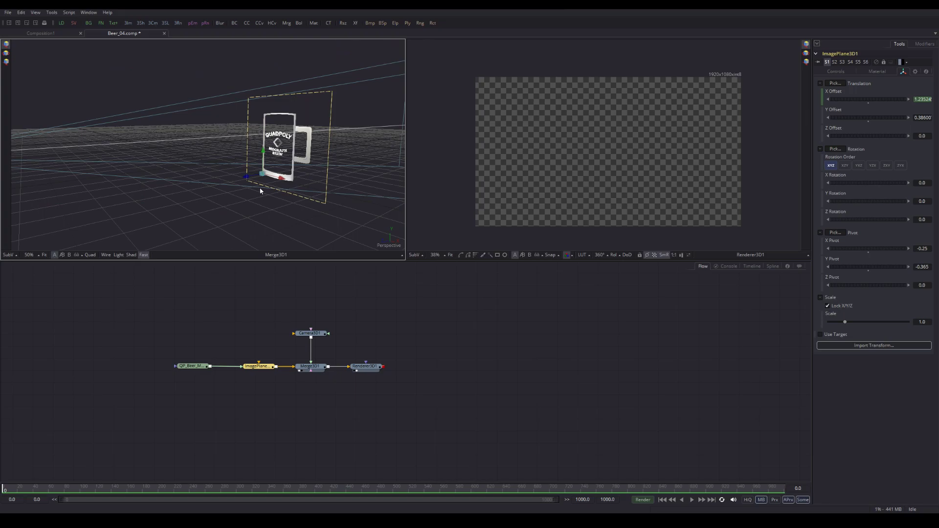
scroll(262, 190, "up", 2)
left_click_drag(293, 197, 246, 197)
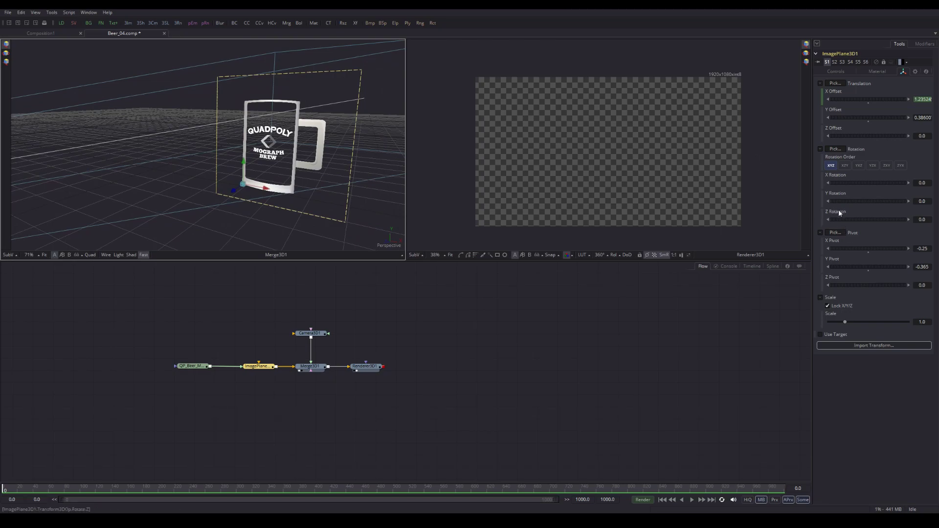
Step: Animate Z Rotation, then at frame 20 slide the mug back to X Offset 0.02109
right_click(855, 223)
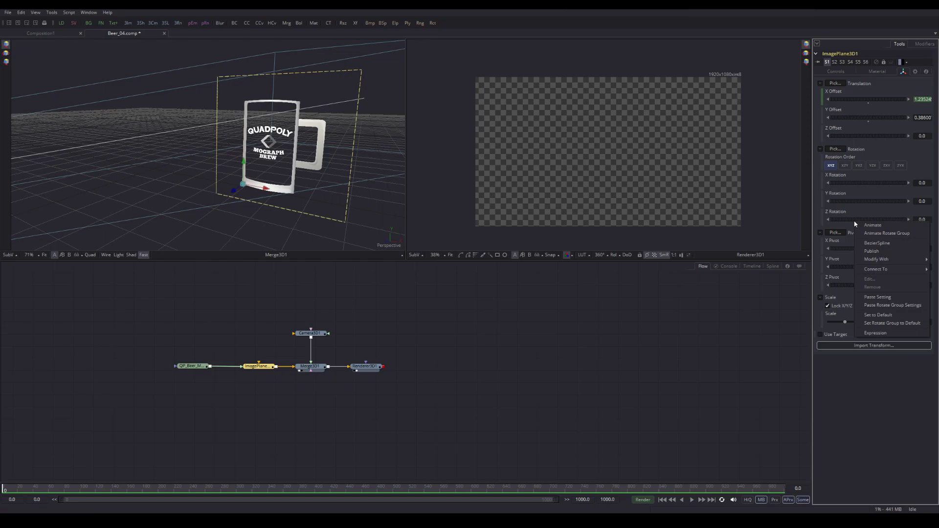
left_click(880, 228)
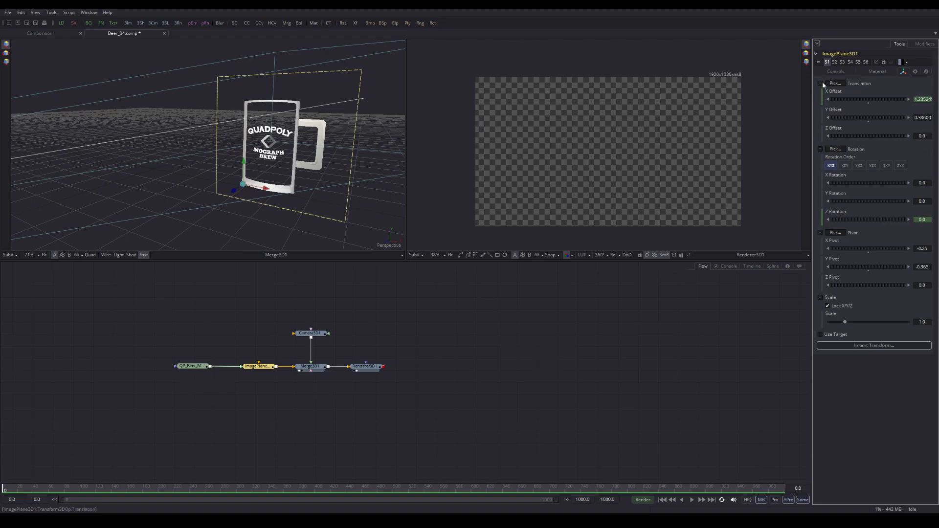
mouse_move(254, 205)
left_mouse_down()
mouse_move(278, 195)
mouse_move(244, 194)
left_mouse_up()
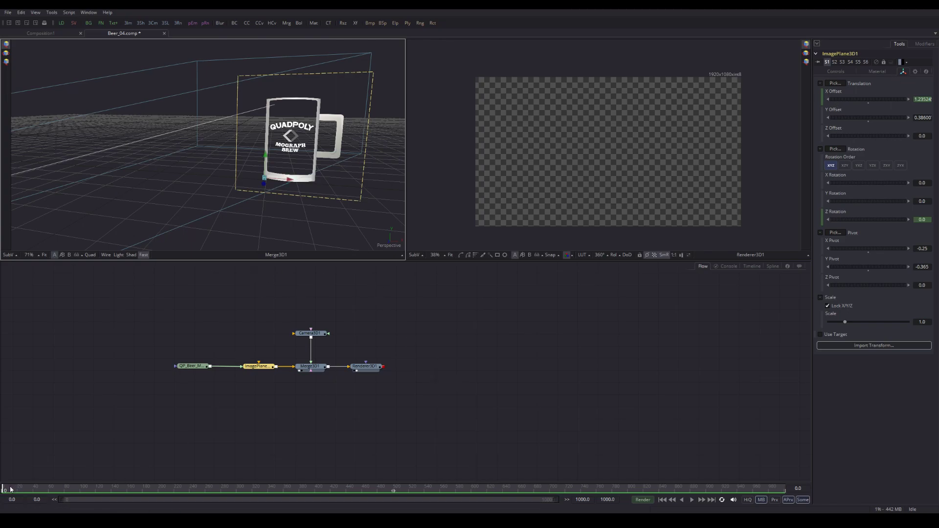
left_click_drag(4, 489, 18, 494)
left_click_drag(291, 182, 156, 177)
Step: Scrub the timeline to frame 64 and back to frame 0 to check the slide
right_click(609, 190)
left_click(664, 65)
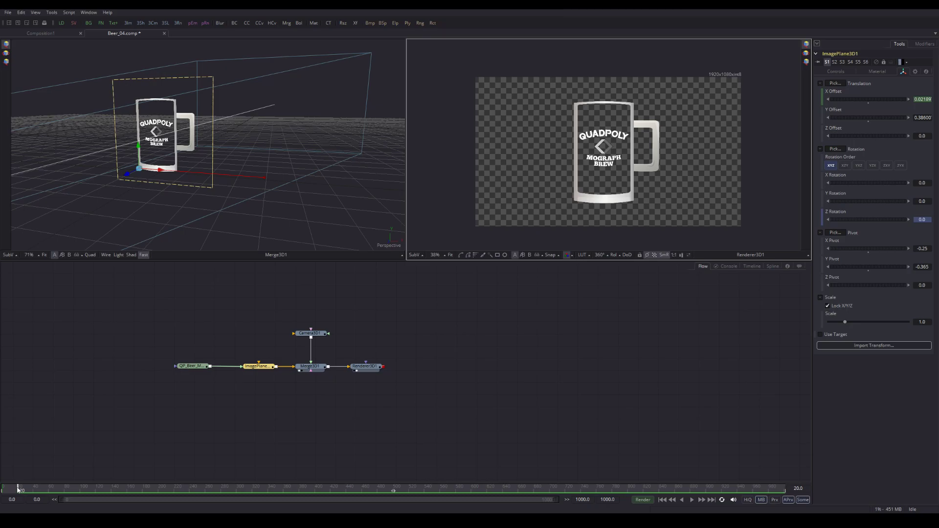
left_click_drag(17, 489, 53, 494)
left_click_drag(14, 490, 5, 489)
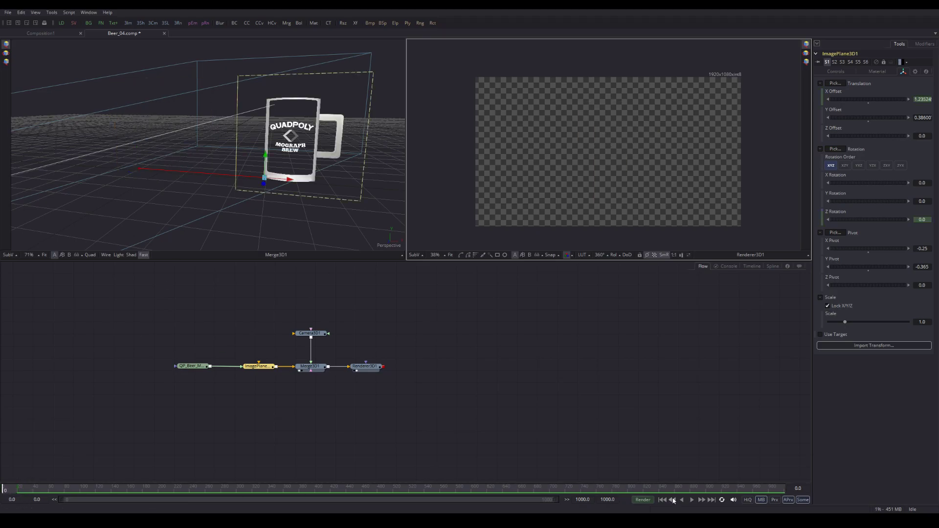
Step: Play the slide-in from frame 0, stop once the mug lands, and open the Spline editor
left_click(691, 501)
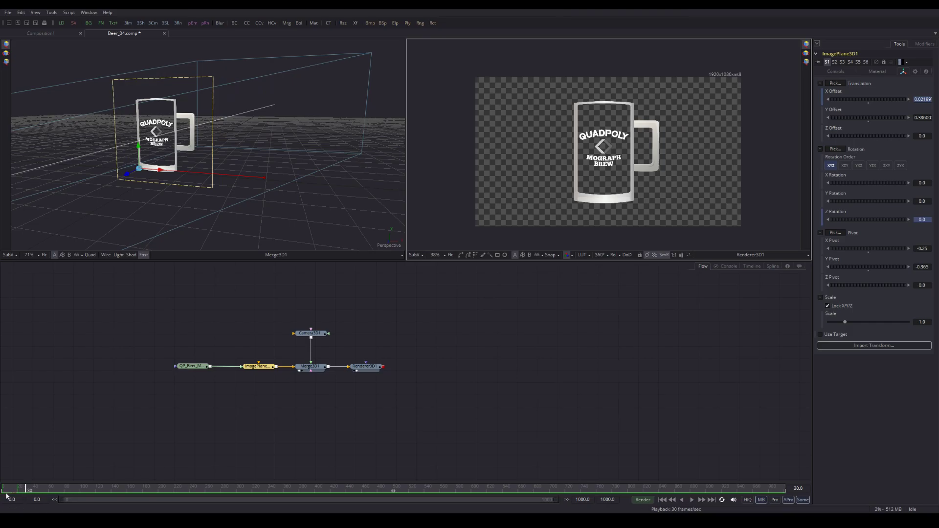
left_click(662, 500)
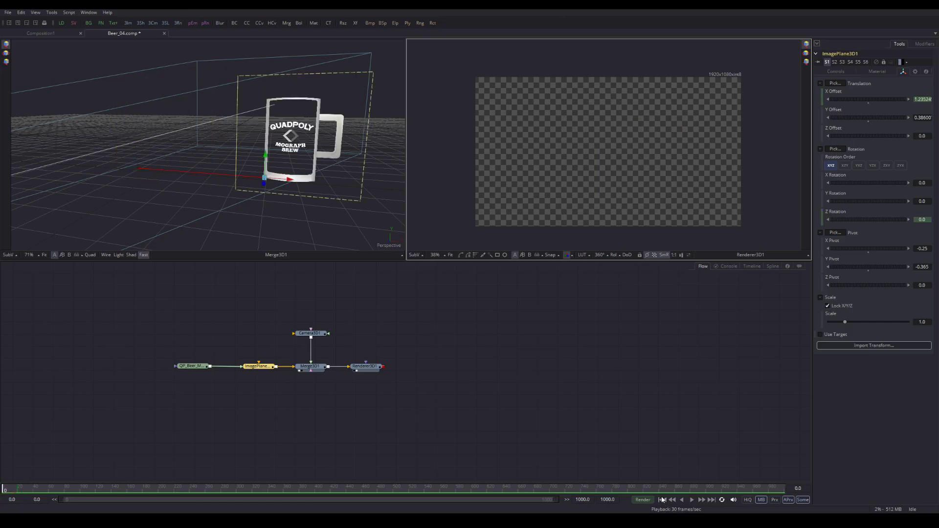
left_click(692, 500)
left_click(693, 499)
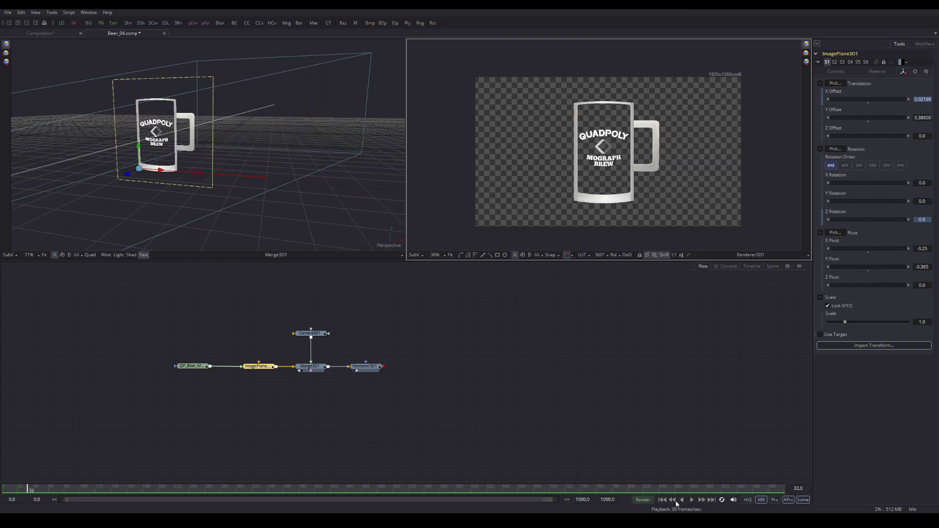
left_click(662, 500)
left_click(691, 500)
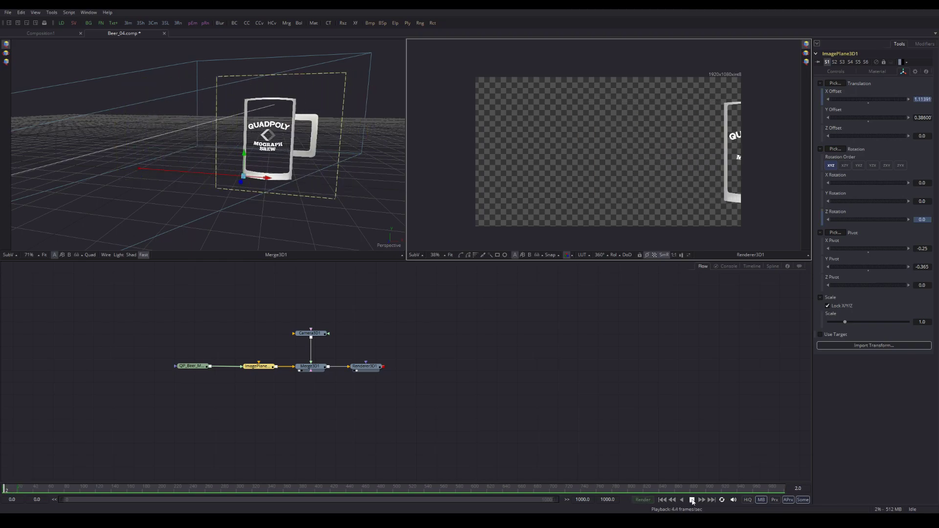
left_click(693, 500)
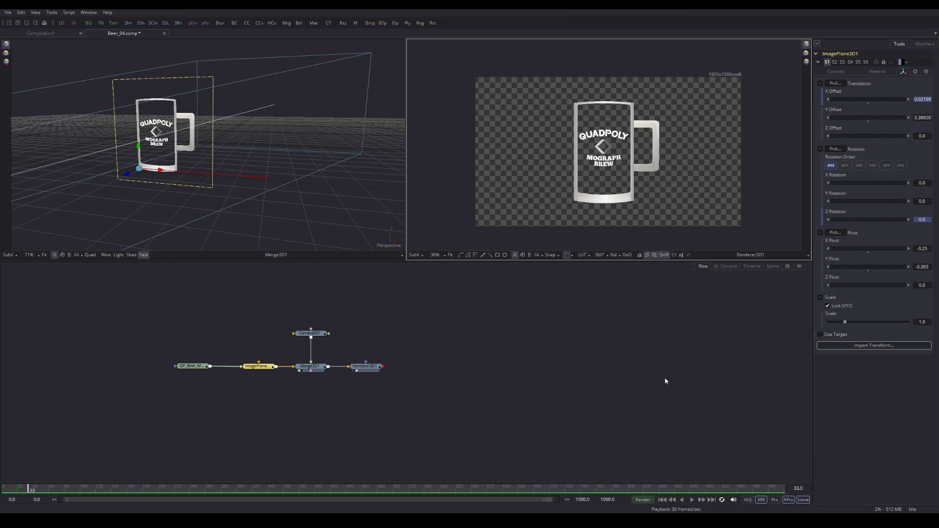
left_click(772, 267)
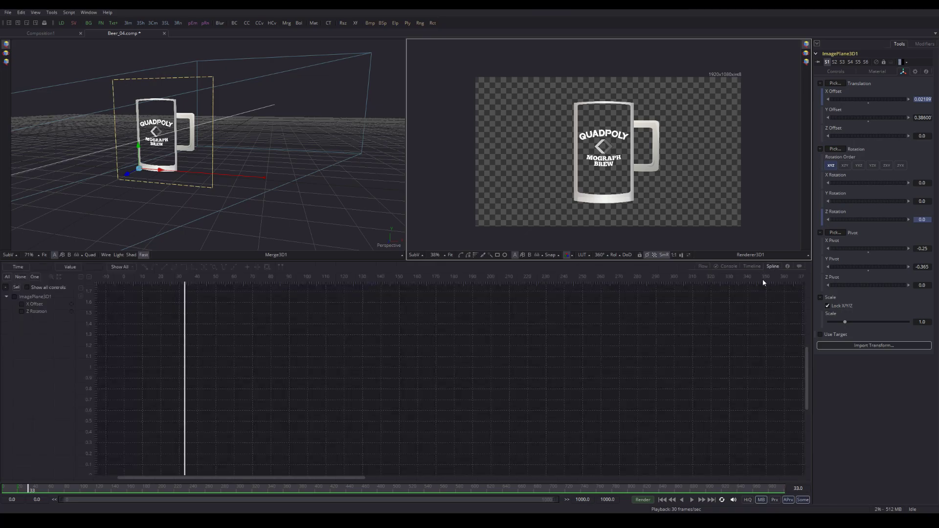
Step: Tick ImagePlane3D1 in the Spline editor and untick Z Rotation, leaving the X Offset curve
left_click(703, 267)
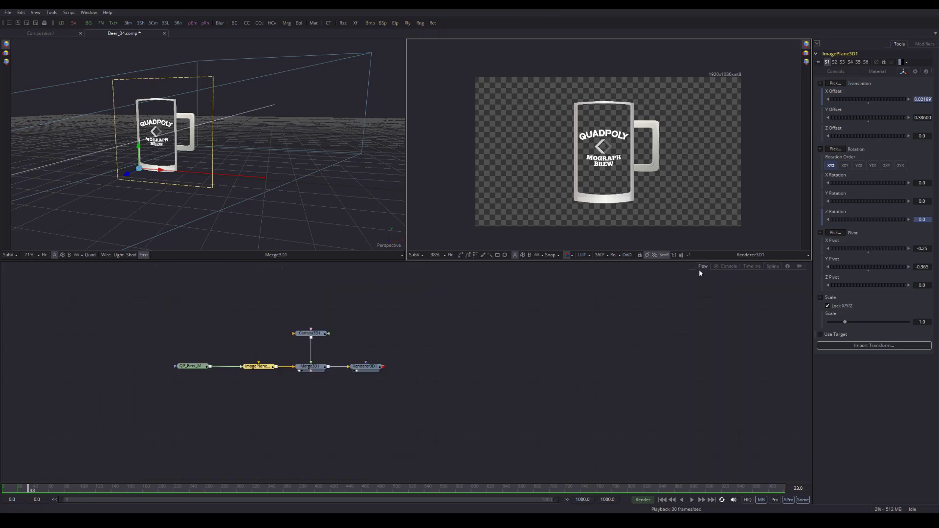
left_click(774, 267)
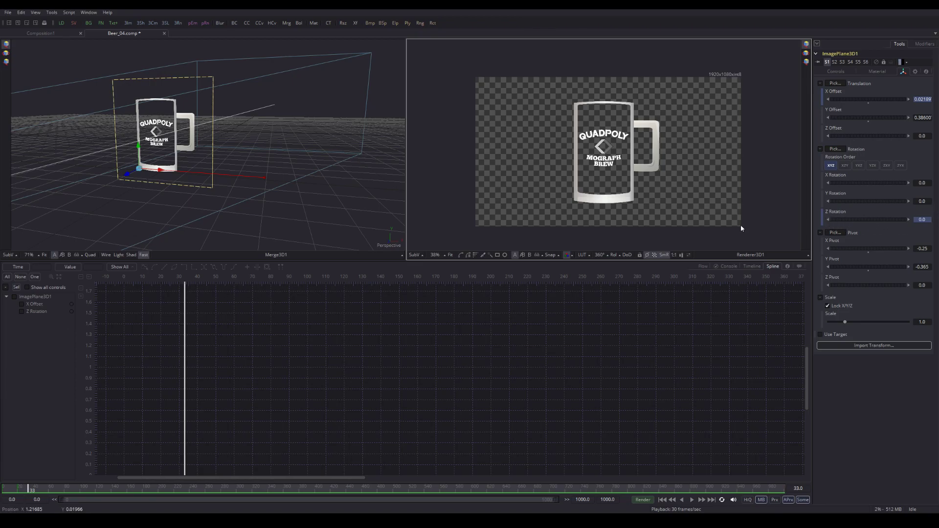
left_click(14, 297)
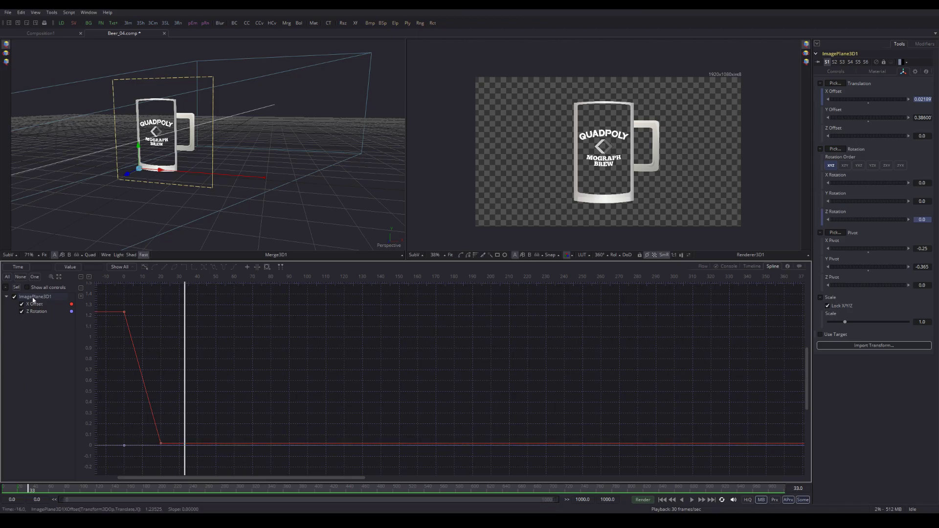
left_click(22, 312)
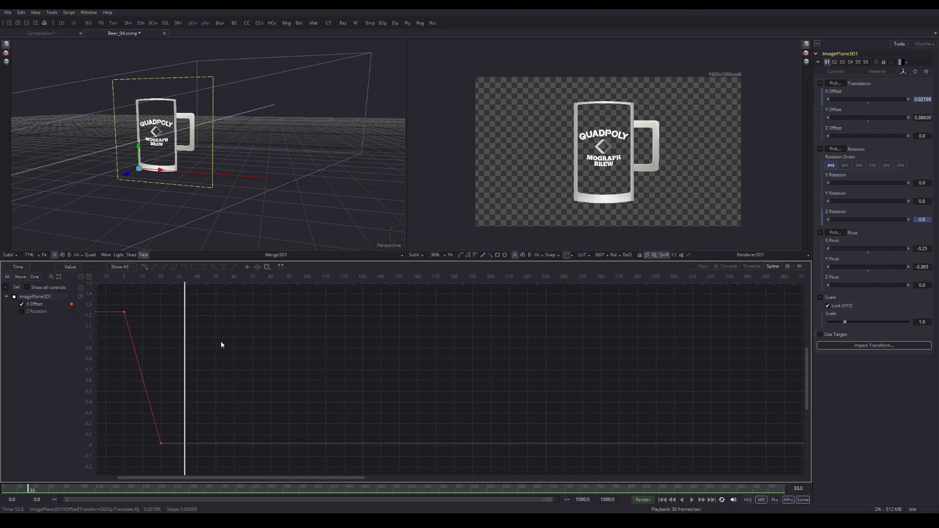
left_click_drag(228, 354, 283, 352)
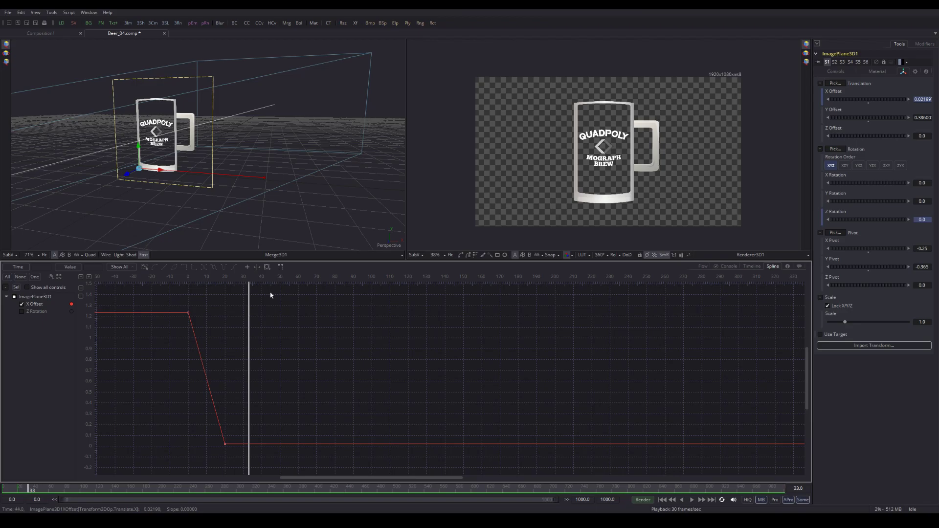
Step: Scrub frames 0 to 25, then select the frame-20 X Offset keyframe and bend its tangent
left_click_drag(110, 135, 183, 208)
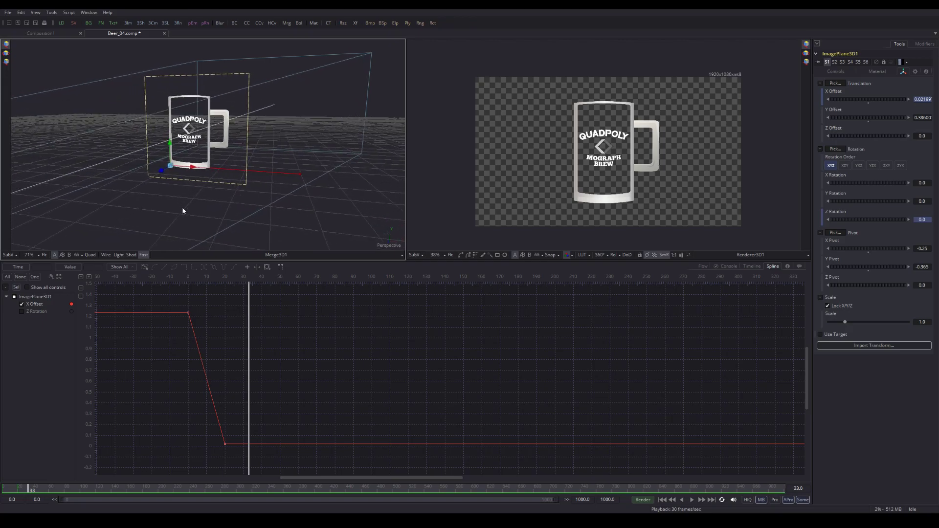
left_click(2, 489)
left_click_drag(2, 489, 22, 492)
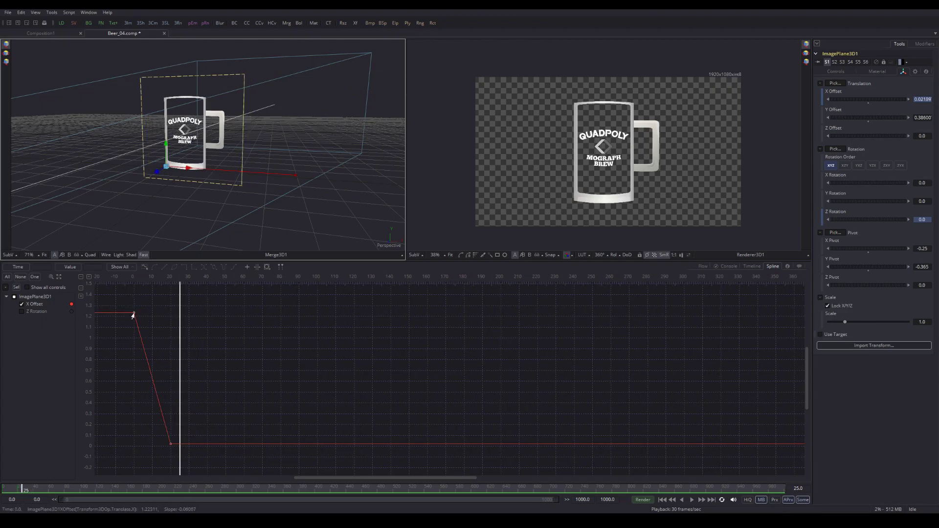
left_click_drag(179, 333, 163, 309)
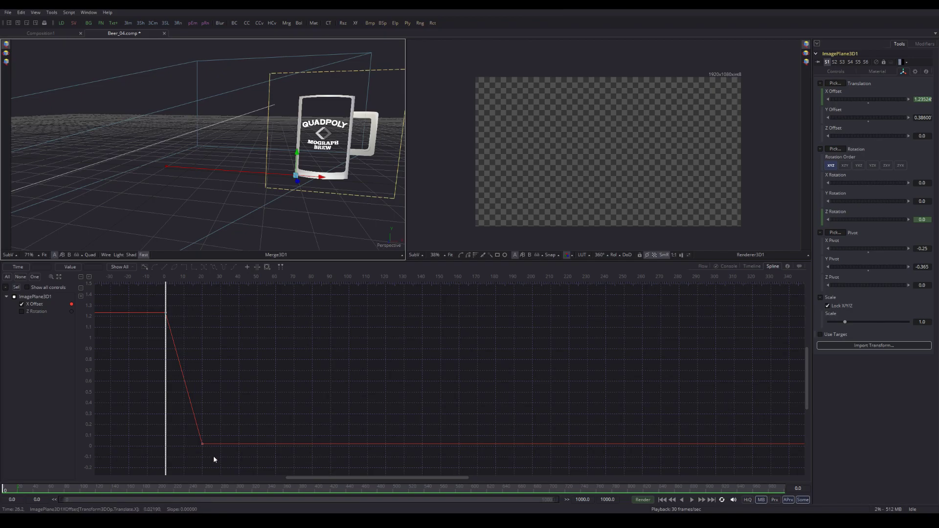
left_click_drag(12, 490, 23, 491)
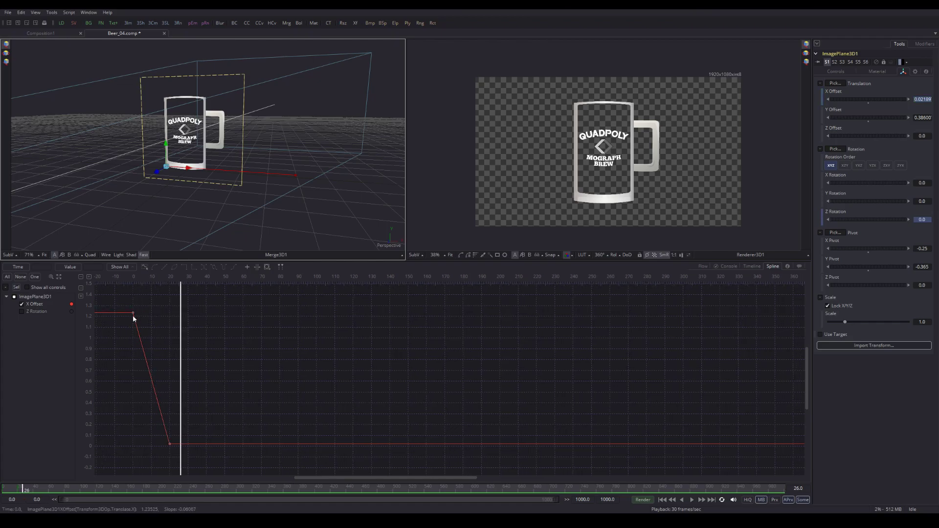
left_click(169, 444)
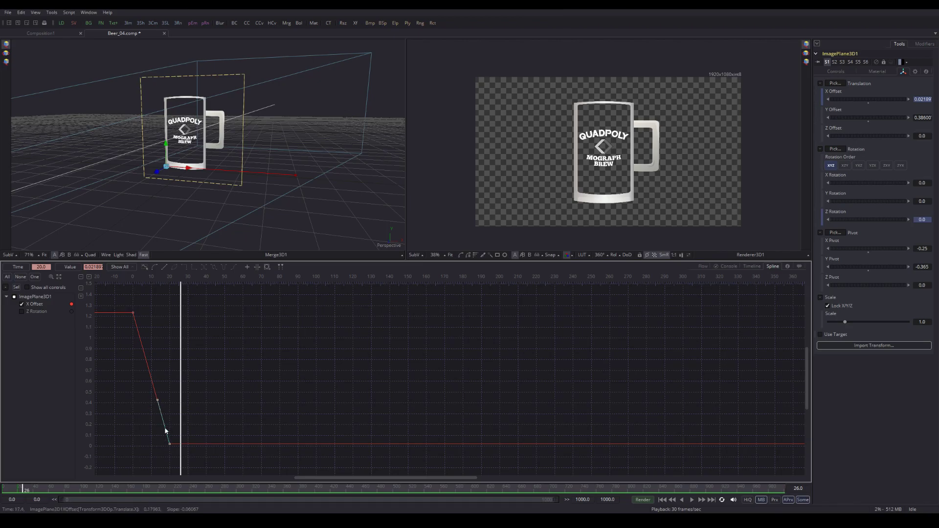
left_click_drag(157, 400, 138, 435)
Step: Review the eased slide from frame 0, undo an accidental mug move, and reshape the frame-20 tangent
left_click_drag(22, 489, 1, 491)
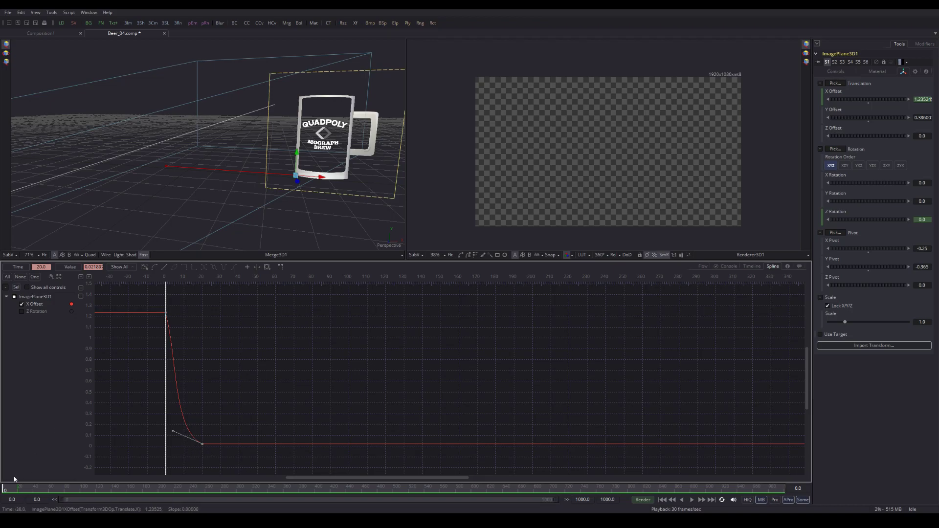
left_click_drag(6, 490, 20, 493)
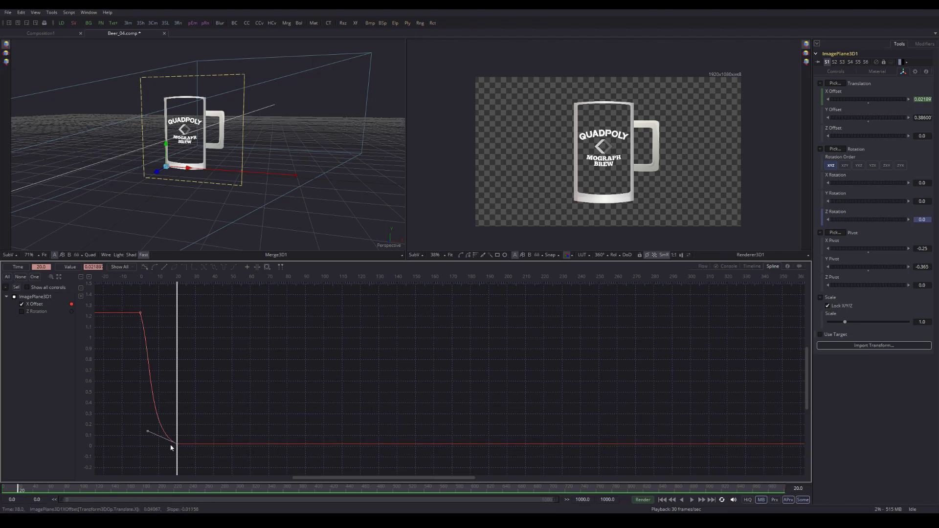
left_click_drag(16, 489, 1, 491)
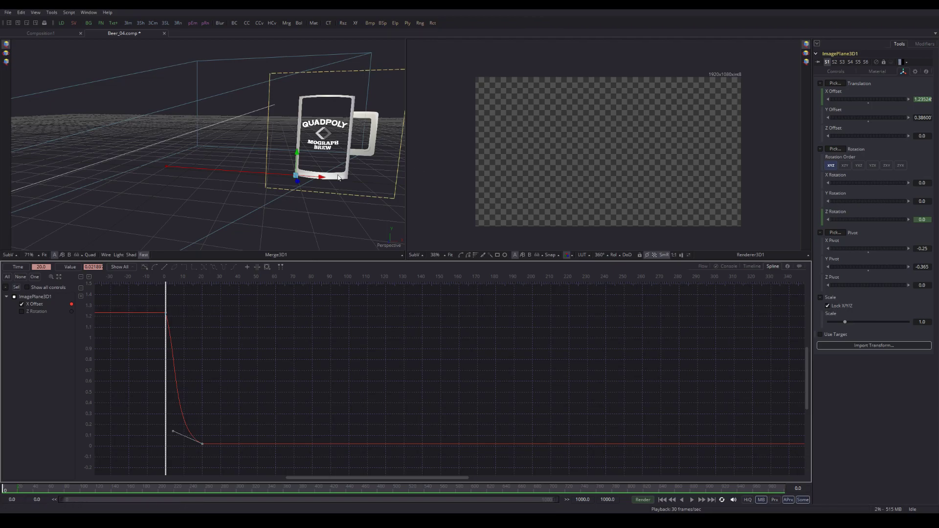
left_click_drag(313, 176, 97, 172)
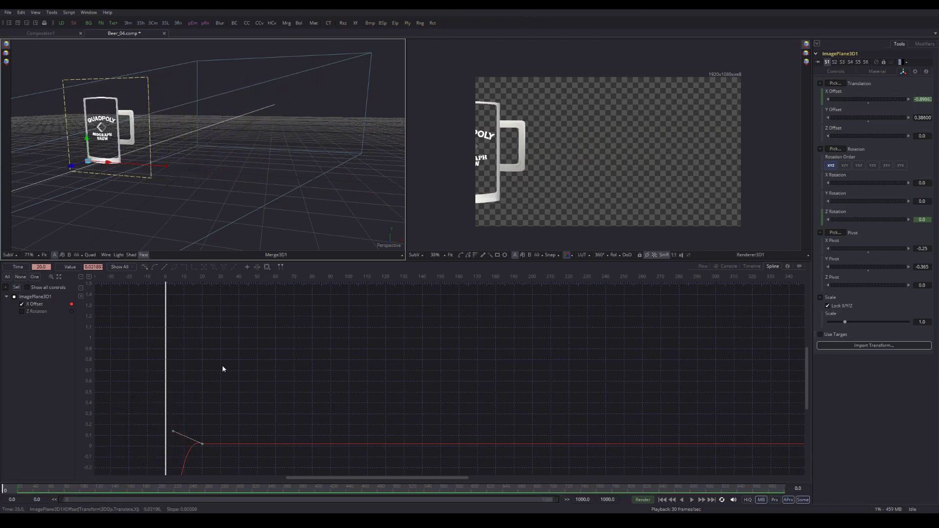
key("ctrl+z")
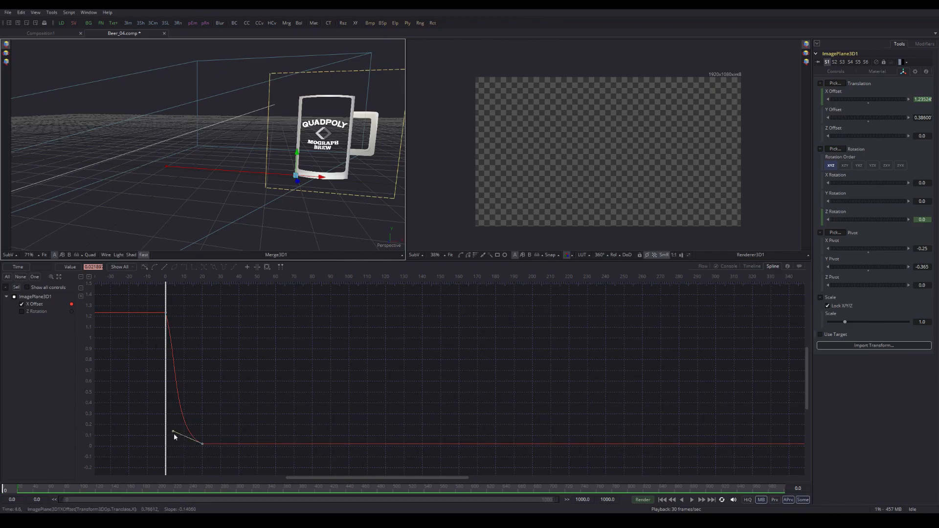
left_click_drag(171, 433, 204, 401)
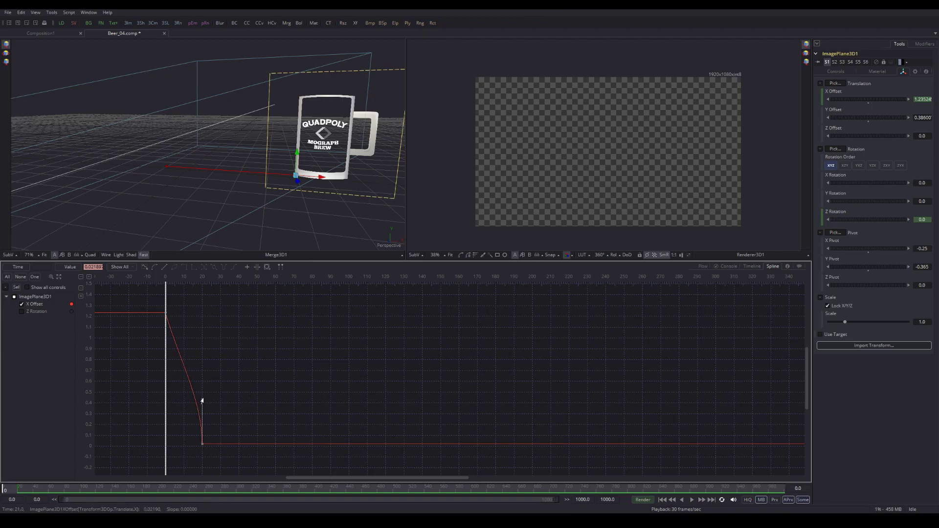
Step: Adjust the X Offset tangents at frames 0 and 20 for a softer landing
left_click_drag(202, 400, 172, 439)
left_click(166, 282)
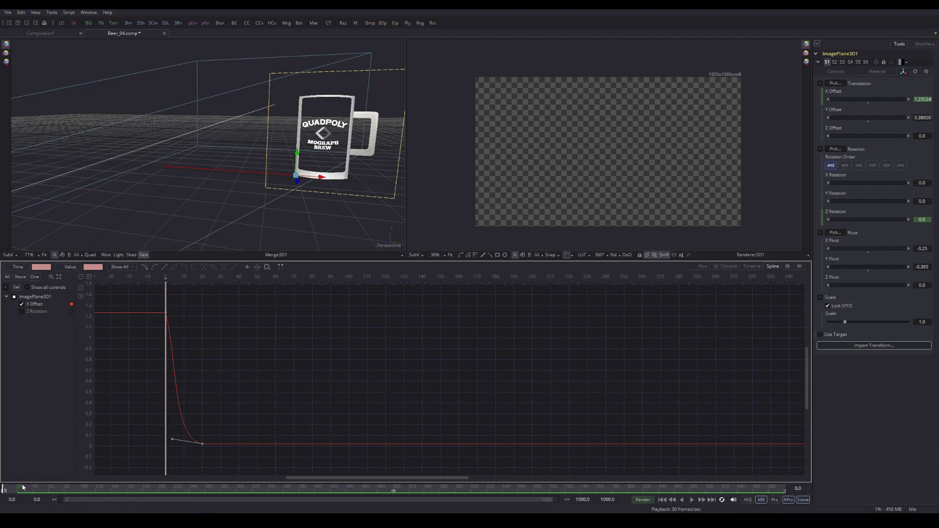
mouse_move(4, 485)
left_mouse_down()
mouse_move(18, 489)
mouse_move(8, 489)
left_mouse_up()
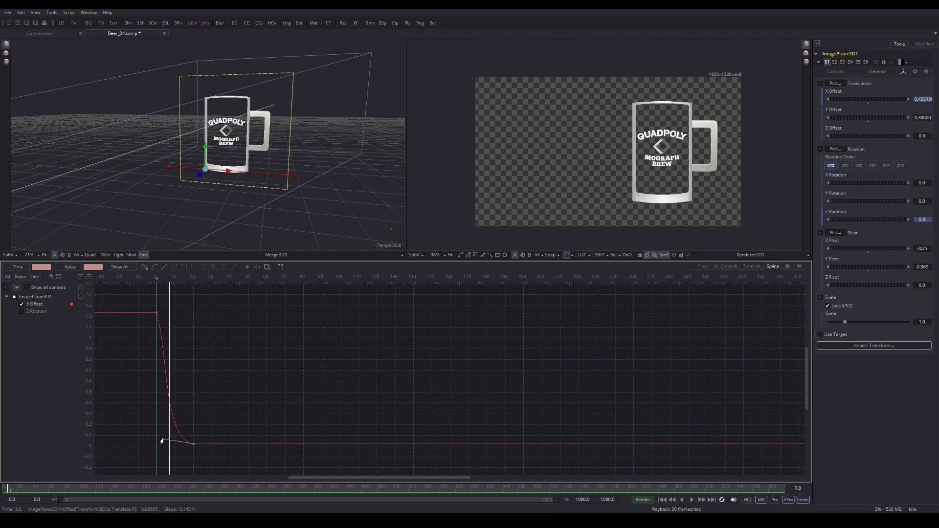
left_click_drag(161, 442, 161, 441)
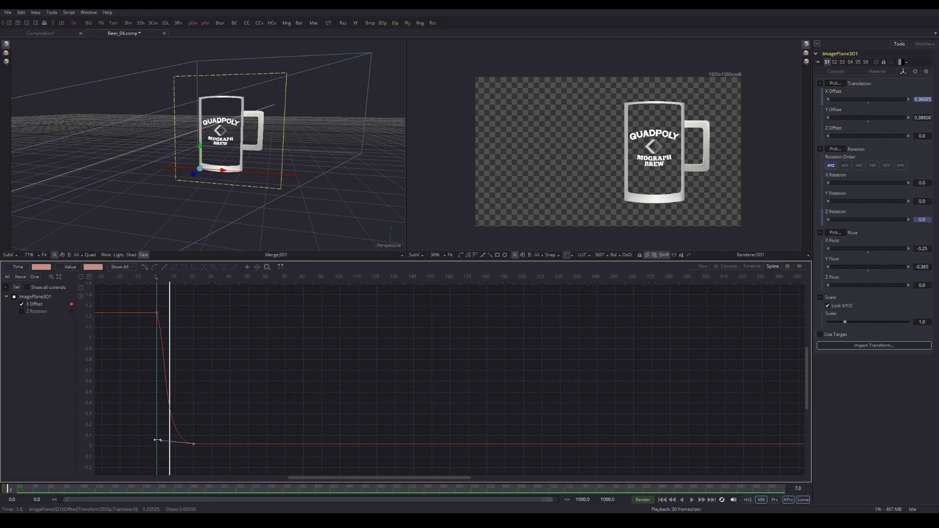
left_click_drag(161, 441, 193, 398)
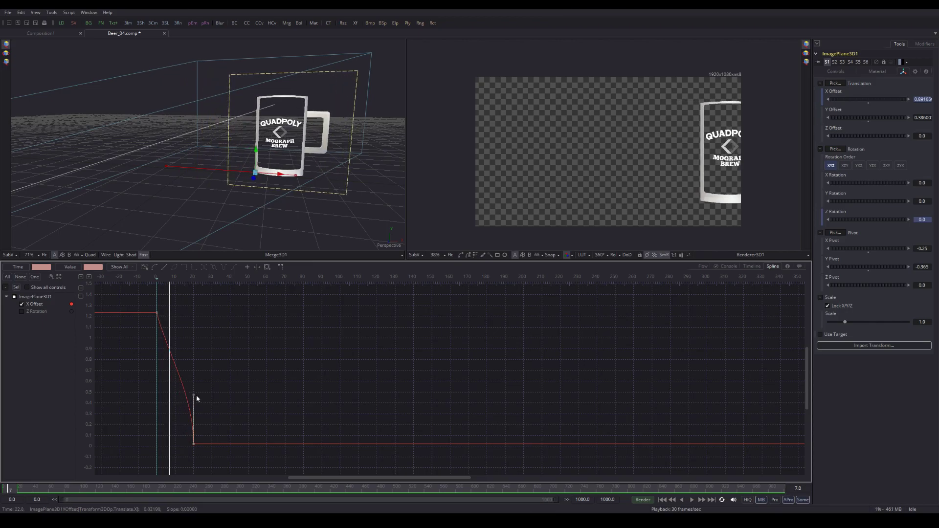
Step: Preview the slide from frame 0 and pull the landing tangent to refine the ease
left_click(2, 489)
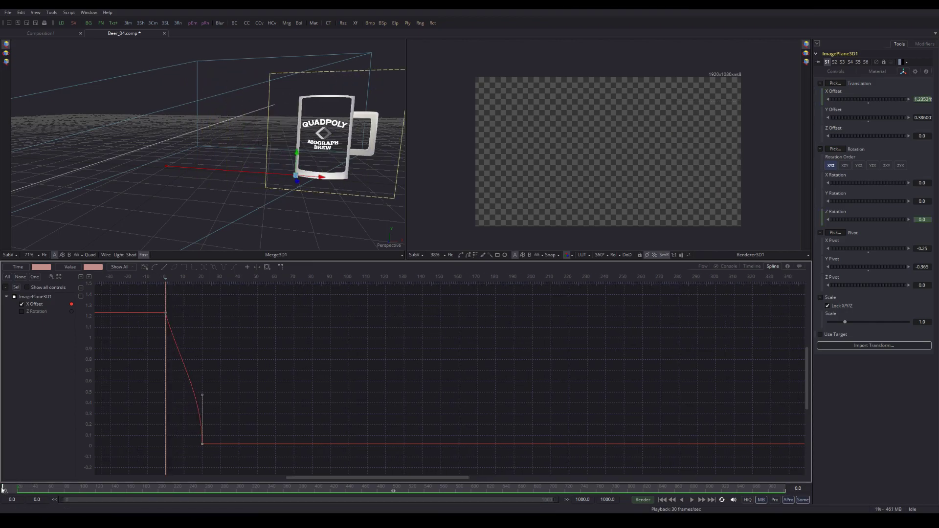
mouse_move(2, 489)
left_mouse_down()
mouse_move(33, 489)
mouse_move(3, 488)
mouse_move(16, 486)
left_mouse_up()
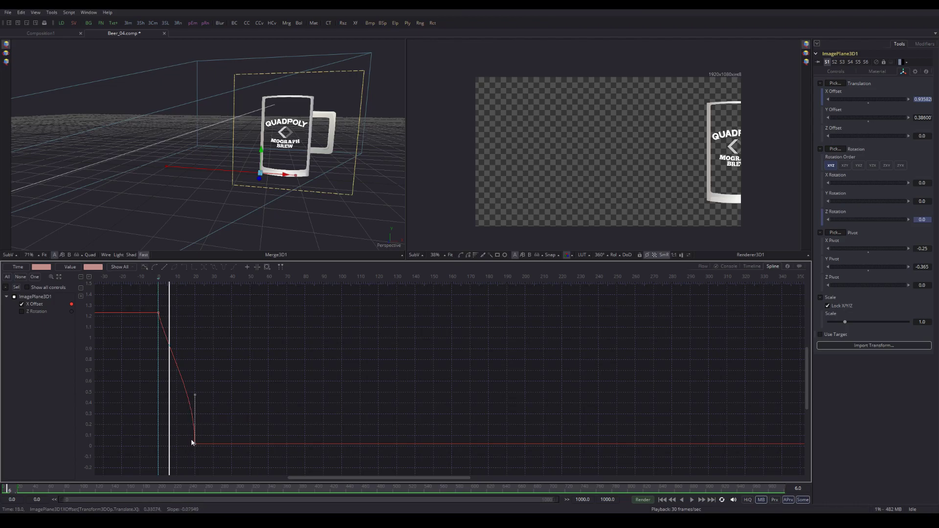
left_click(2, 489)
mouse_move(2, 489)
left_mouse_down()
mouse_move(22, 495)
mouse_move(5, 492)
left_mouse_up()
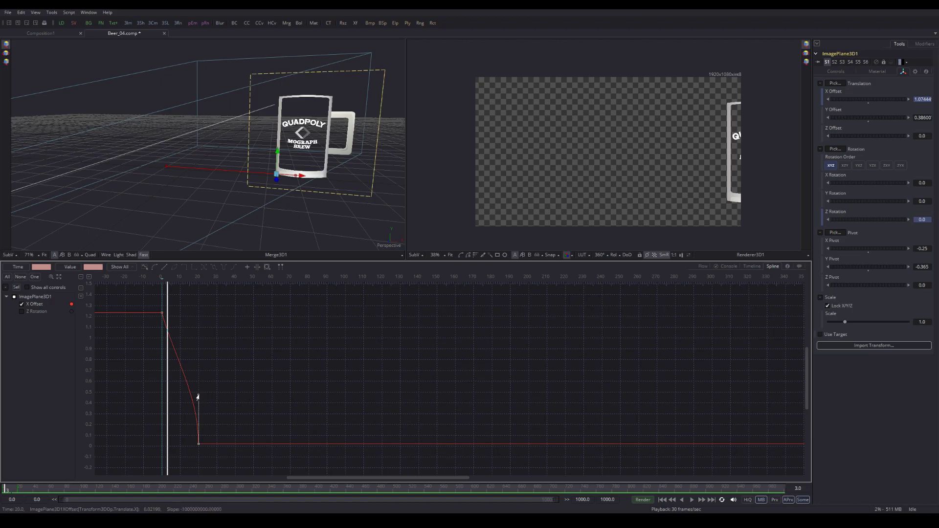
left_click_drag(197, 398, 159, 445)
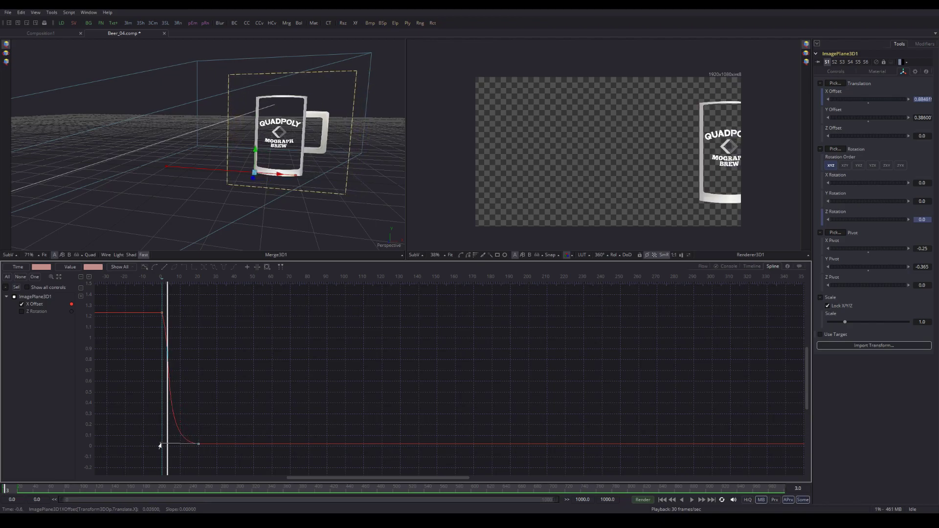
left_click(197, 445)
left_click_drag(198, 446, 253, 447)
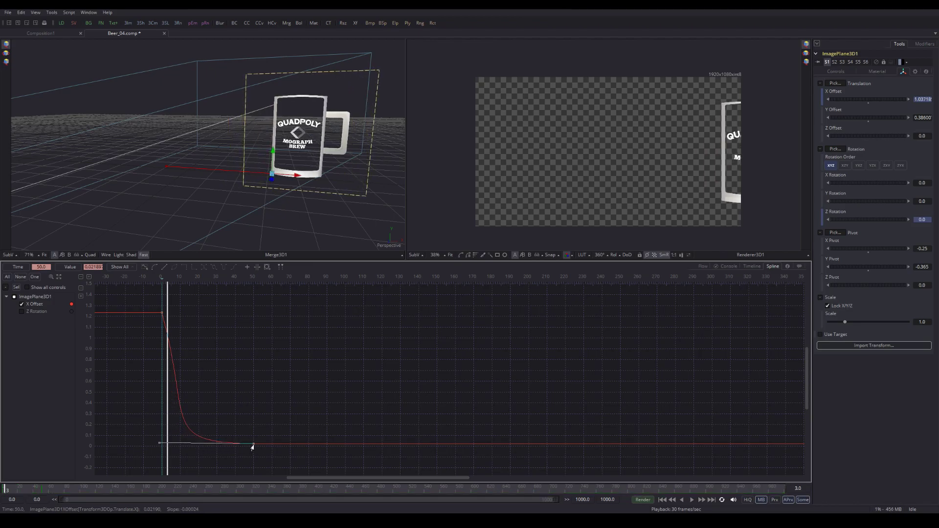
left_click(5, 490)
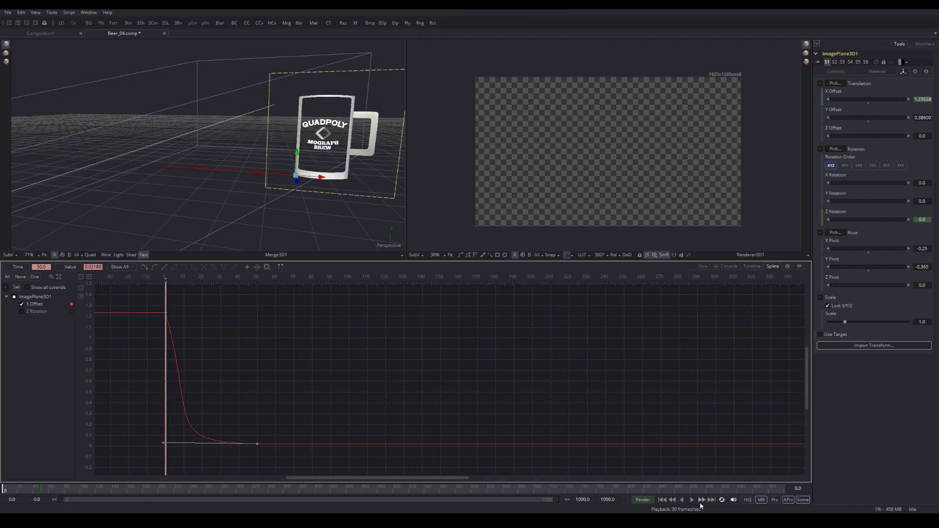
left_click(692, 499)
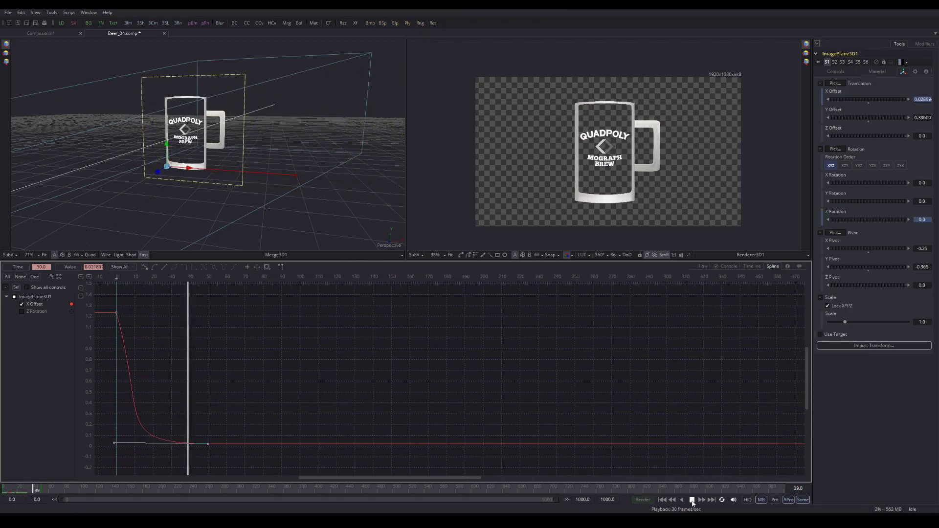
left_click(662, 499)
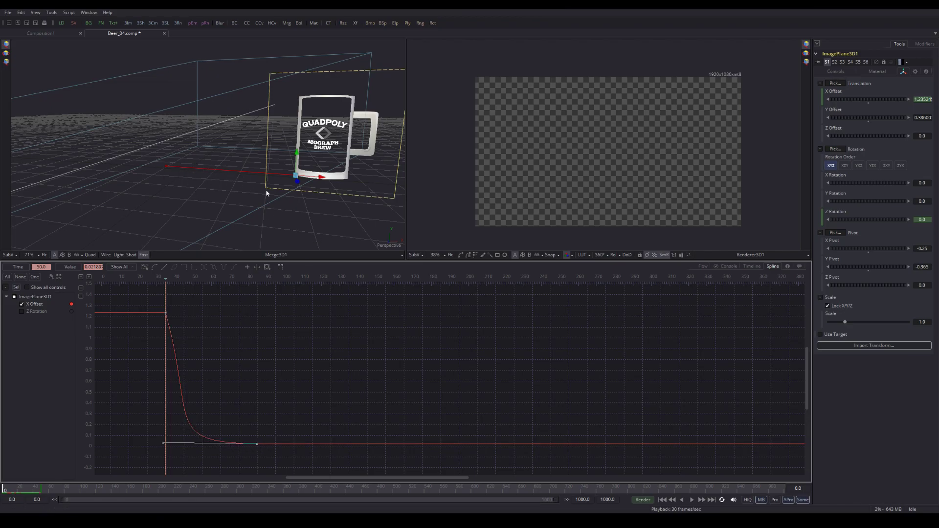
left_click(691, 499)
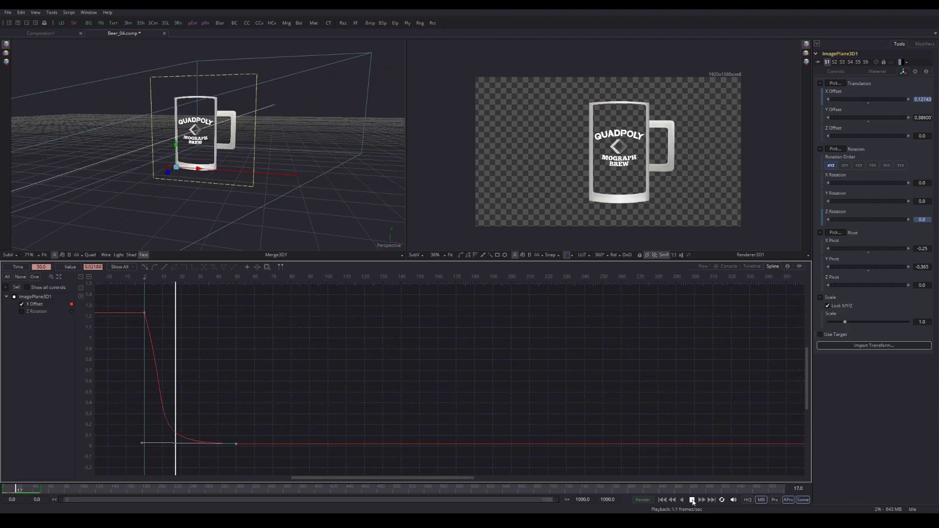
left_click(691, 500)
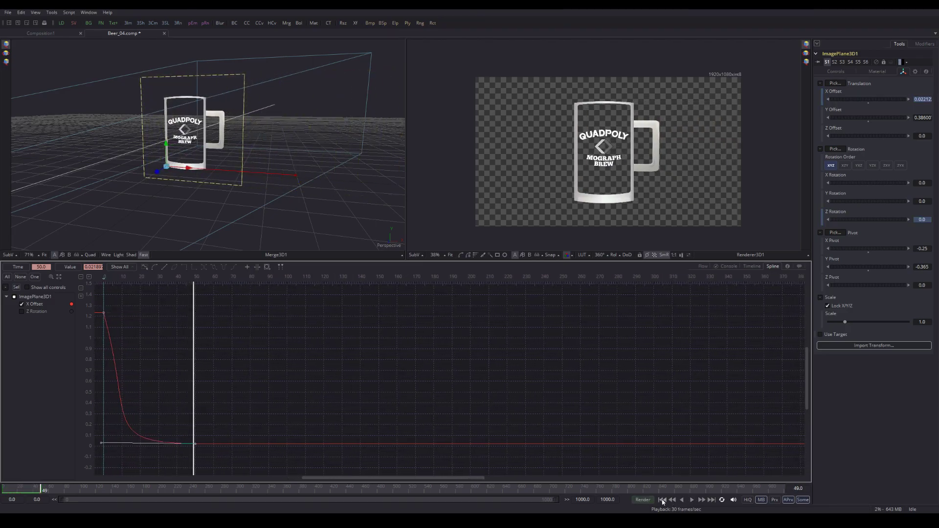
left_click(663, 499)
left_click(692, 499)
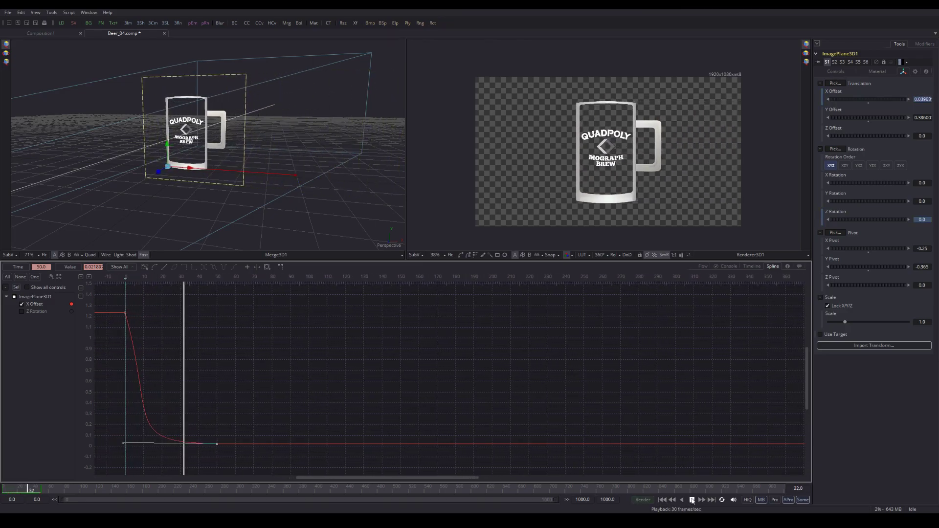
left_click(691, 499)
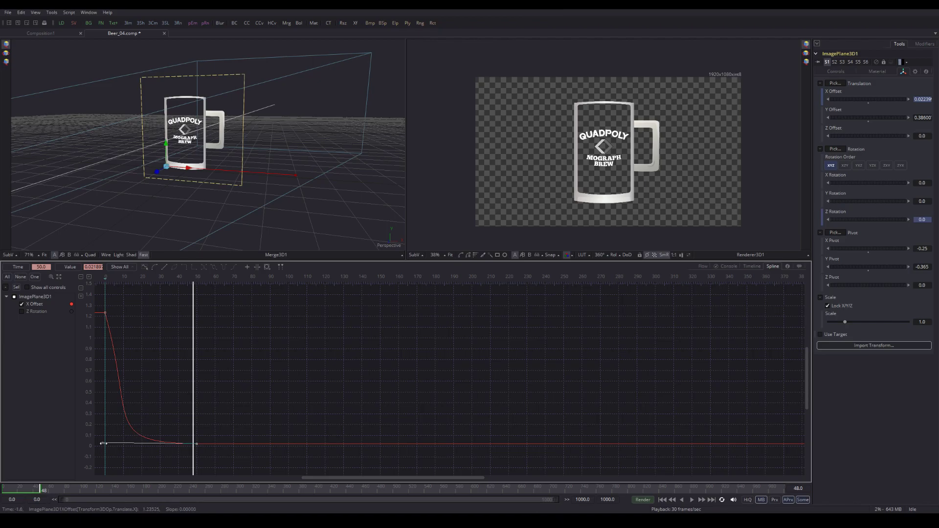
Step: Reshape the first X Offset keyframe's tangent and play back the new slide
left_click_drag(99, 445, 194, 350)
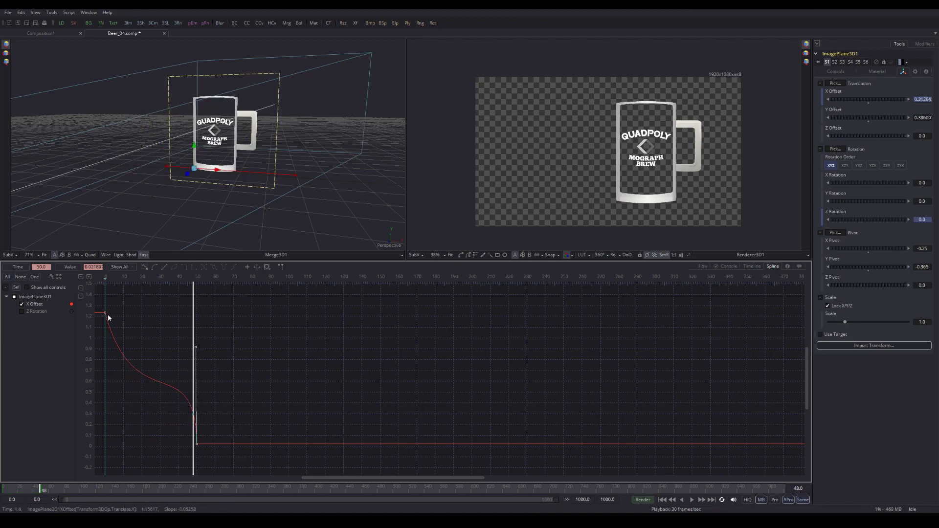
left_click_drag(113, 319, 114, 320)
left_click_drag(134, 424, 158, 328)
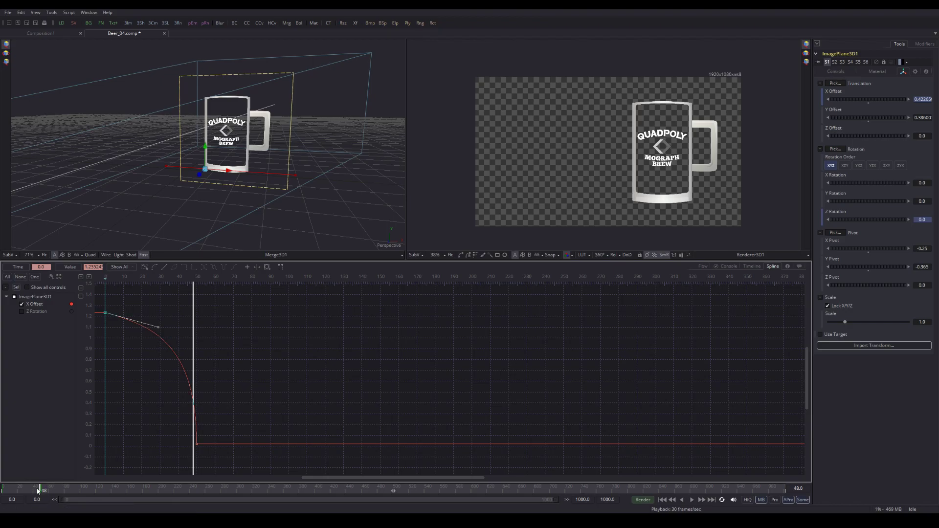
key("shift+Left")
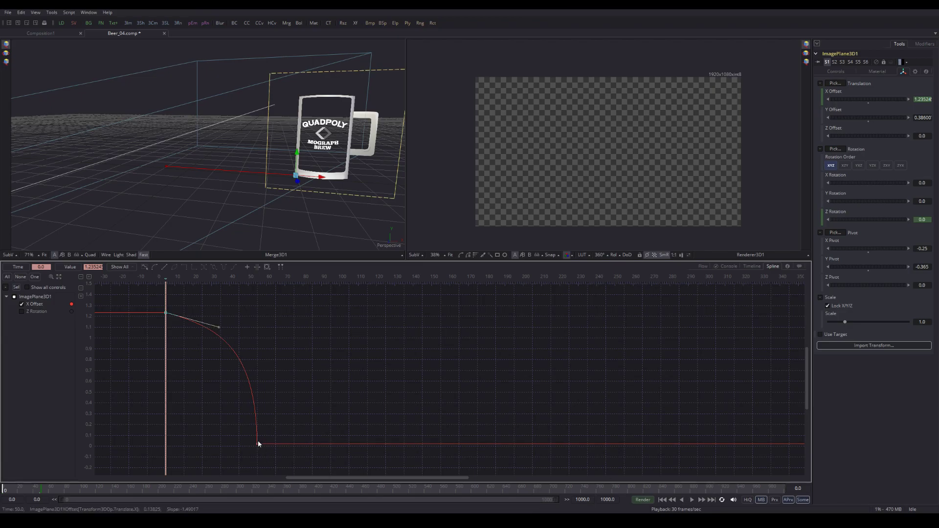
left_click(692, 500)
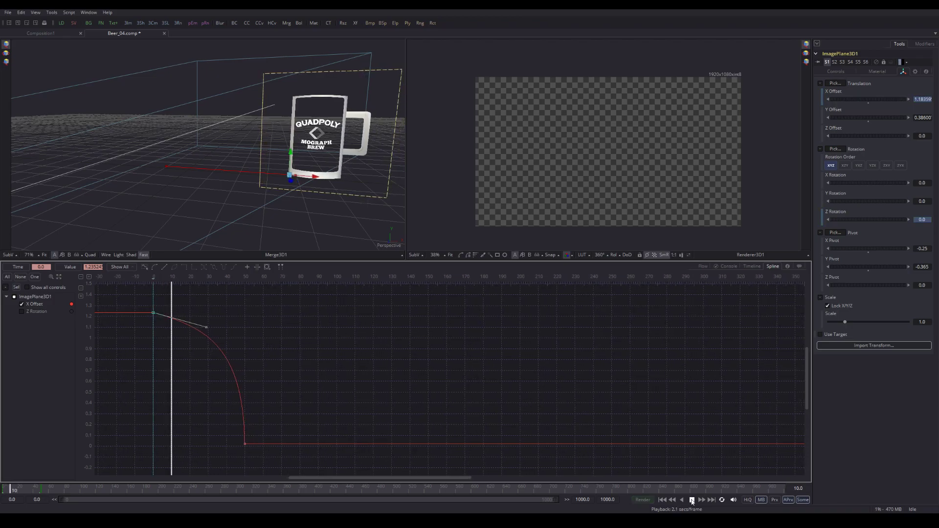
left_click(691, 500)
left_click(663, 500)
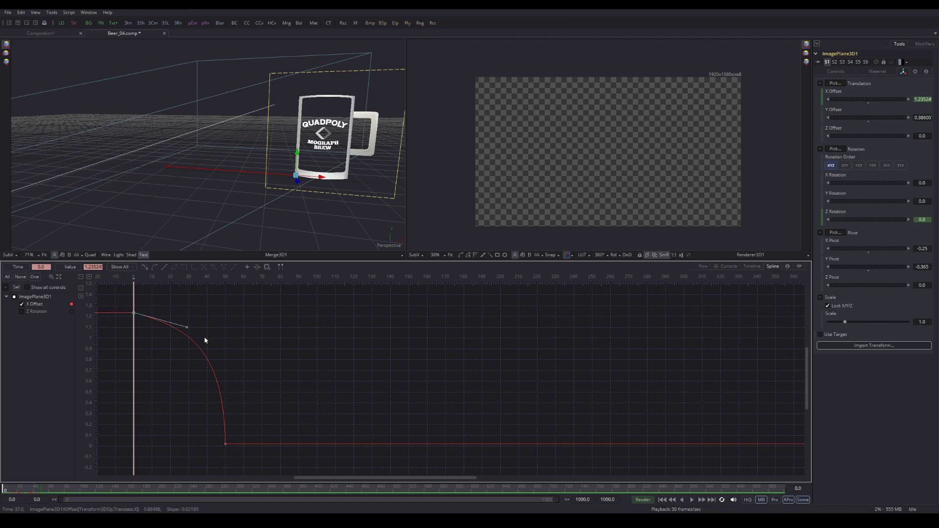
Step: Flatten the start tangent so the mug eases out of 1.23, then replay the slide
left_click_drag(187, 327, 189, 315)
left_click(692, 500)
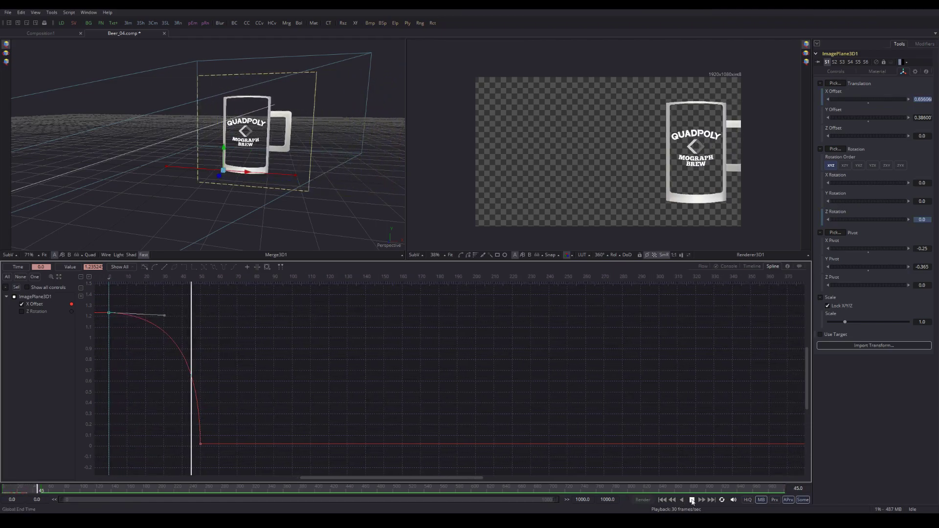
left_click(692, 500)
left_click(662, 500)
left_click(691, 500)
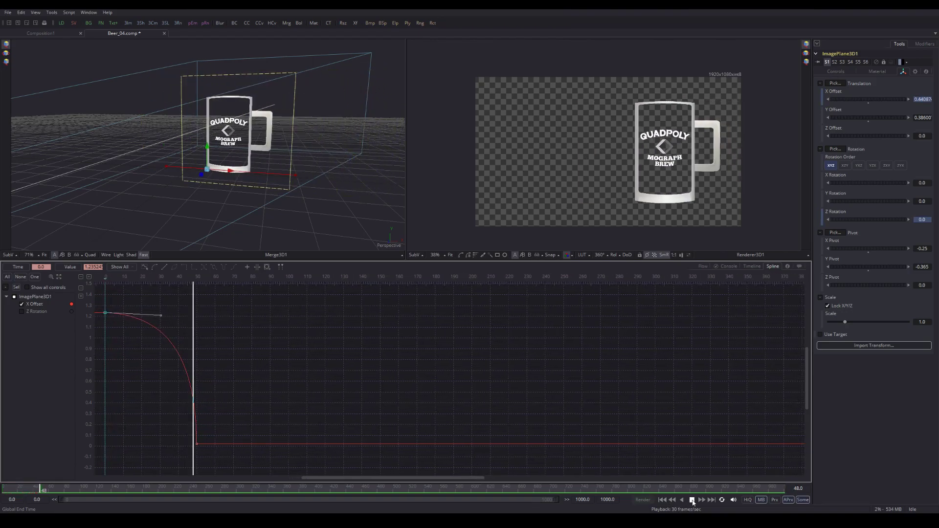
left_click(691, 500)
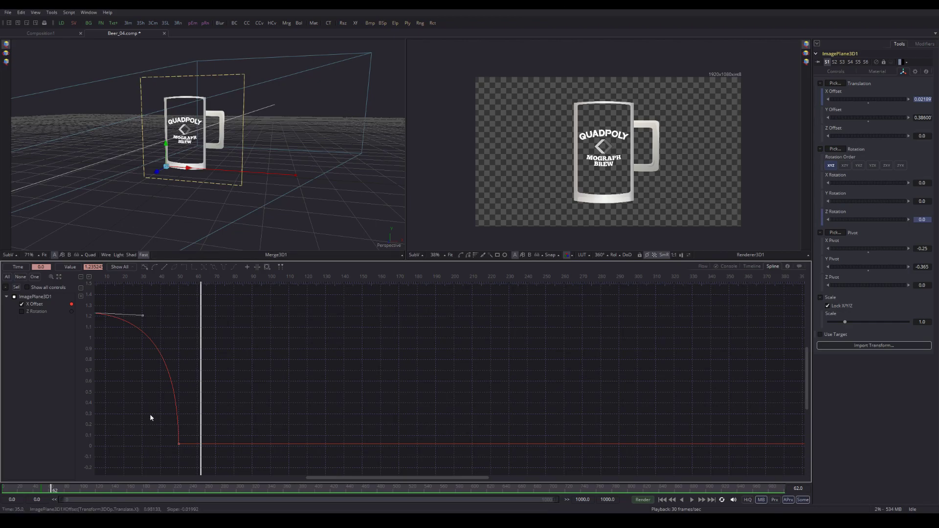
Step: Ease the X Offset curve into its end keyframe and move that key earlier
left_click_drag(23, 491, 2, 492)
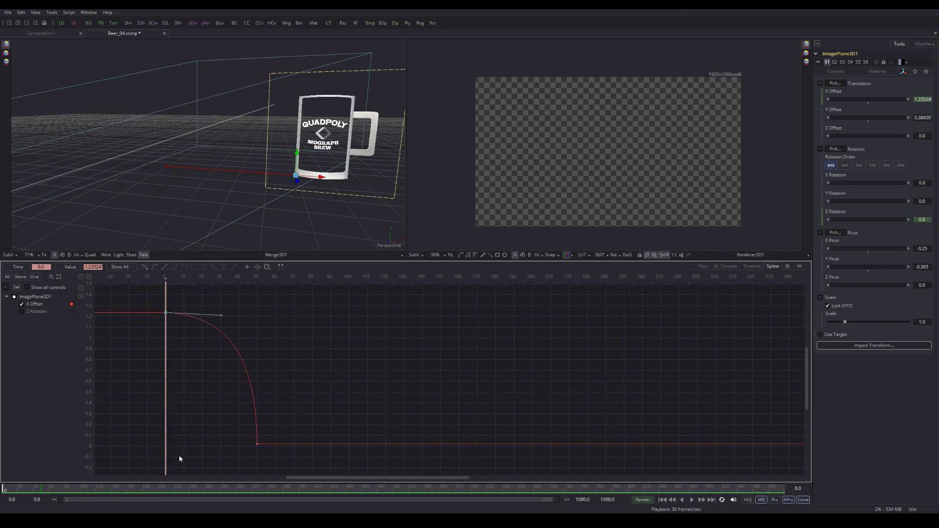
left_click(257, 444)
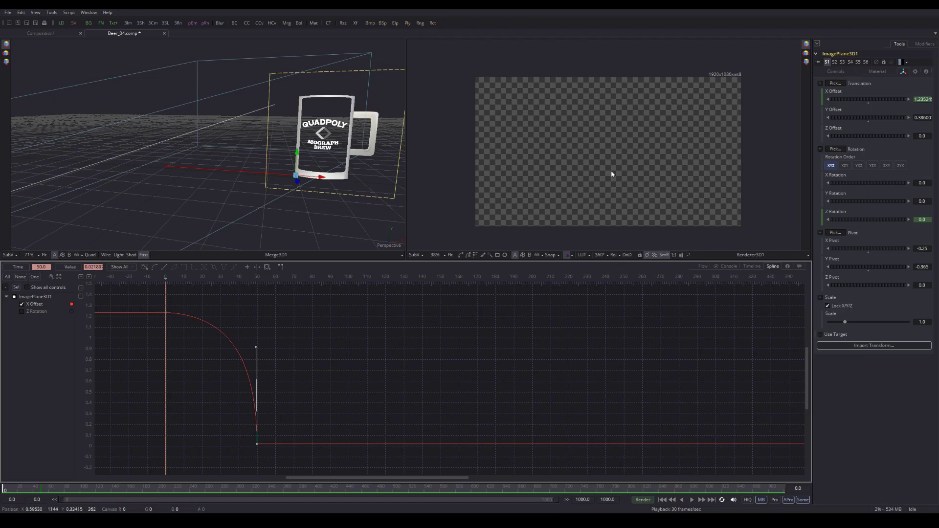
left_click_drag(255, 351, 212, 406)
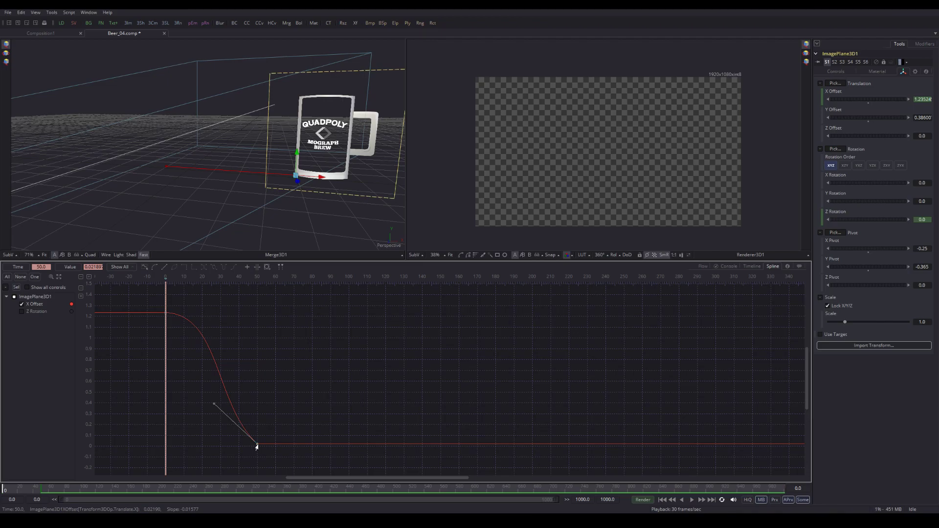
left_click_drag(257, 446, 202, 436)
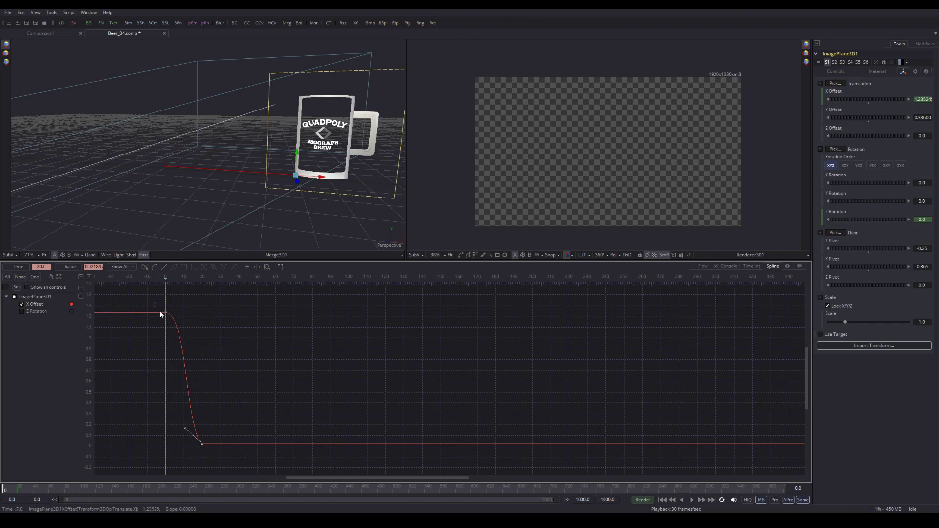
Step: Angle the frame-0 key steeply downward and fine-tune the ease into the frame 20 key
left_click_drag(154, 303, 184, 341)
left_click_drag(186, 317, 163, 339)
left_click(202, 445)
left_click_drag(184, 431, 178, 432)
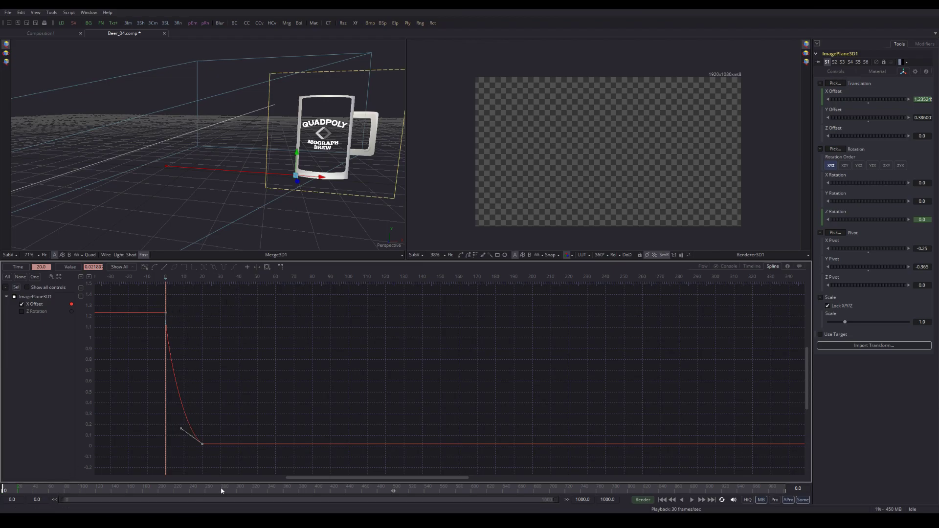
left_click(692, 499)
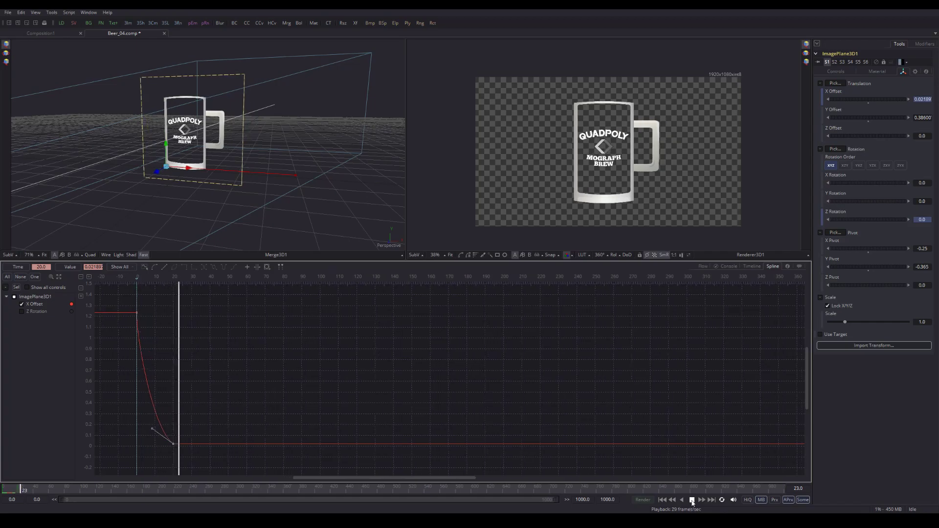
Step: Replay the faster slide, return to frame 0, and enable the Z Rotation curve in the graph
left_click(692, 499)
left_click(662, 499)
left_click(691, 499)
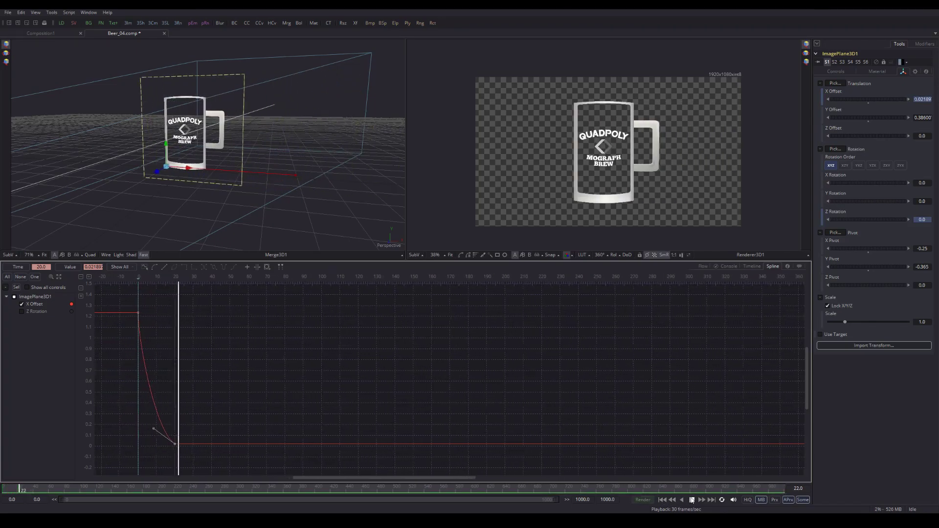
left_click(691, 499)
left_click(675, 499)
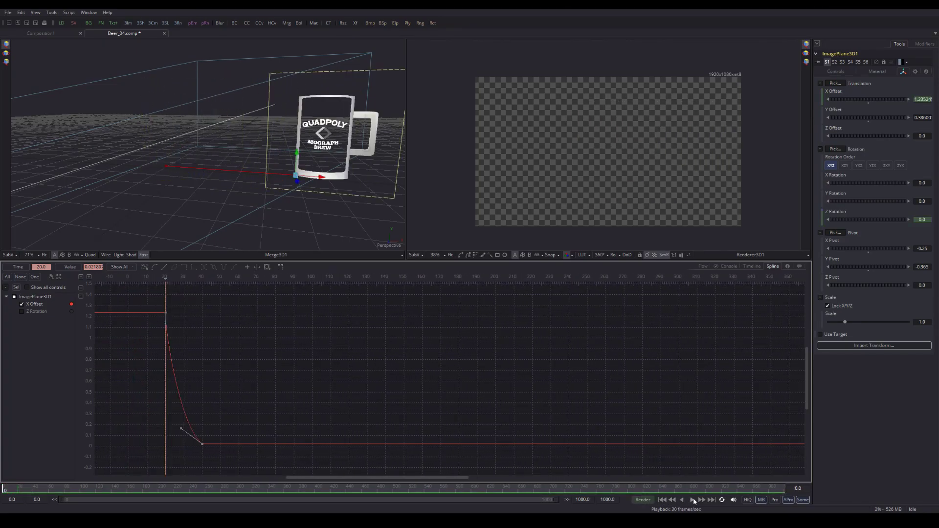
left_click(691, 499)
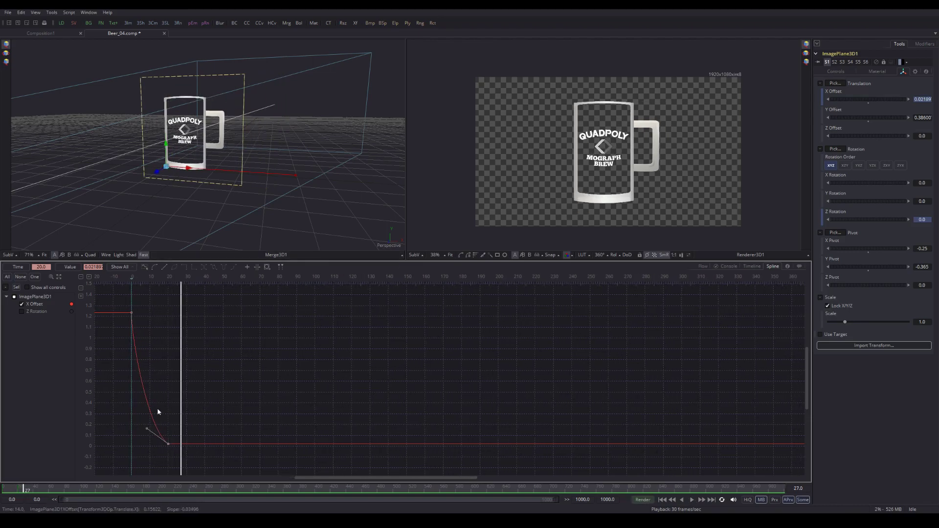
left_click_drag(18, 490, 4, 490)
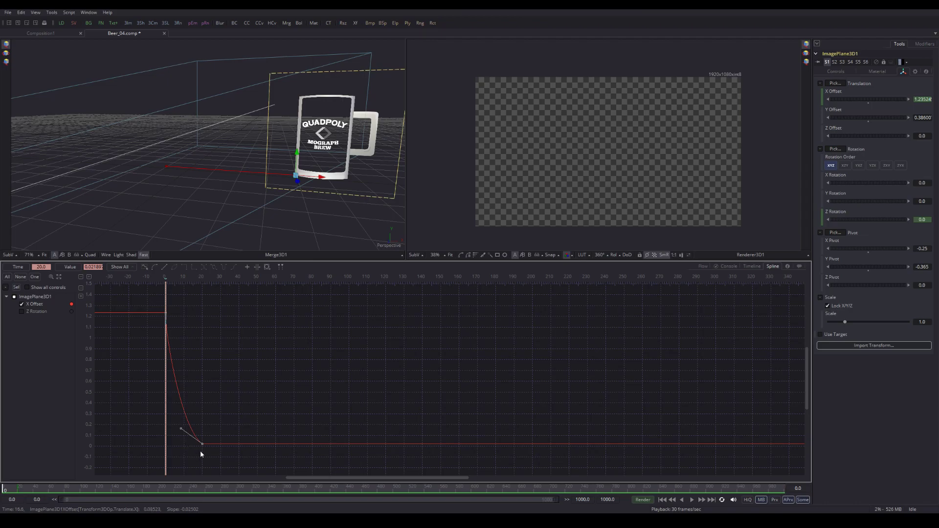
left_click(21, 311)
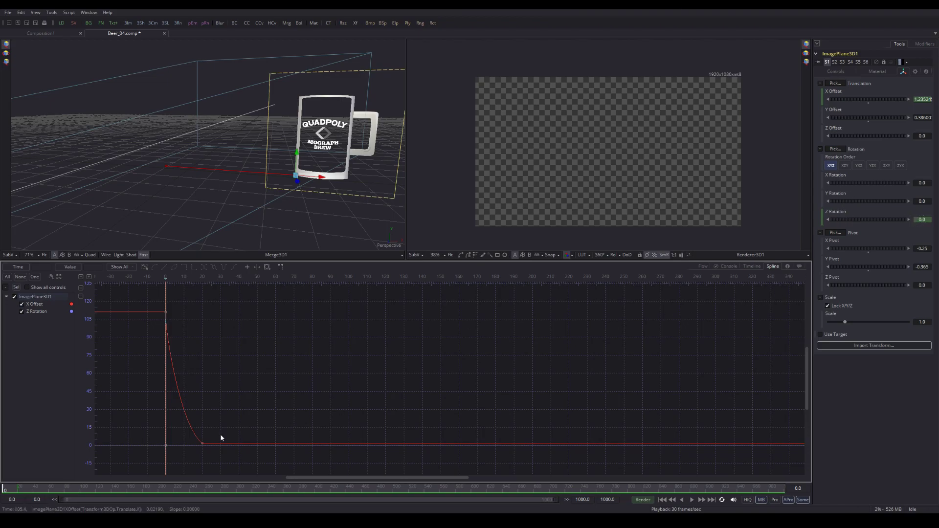
Step: Keyframe Z Rotation at 0, then move the time ruler later into the slide
left_click_drag(7, 488, 18, 488)
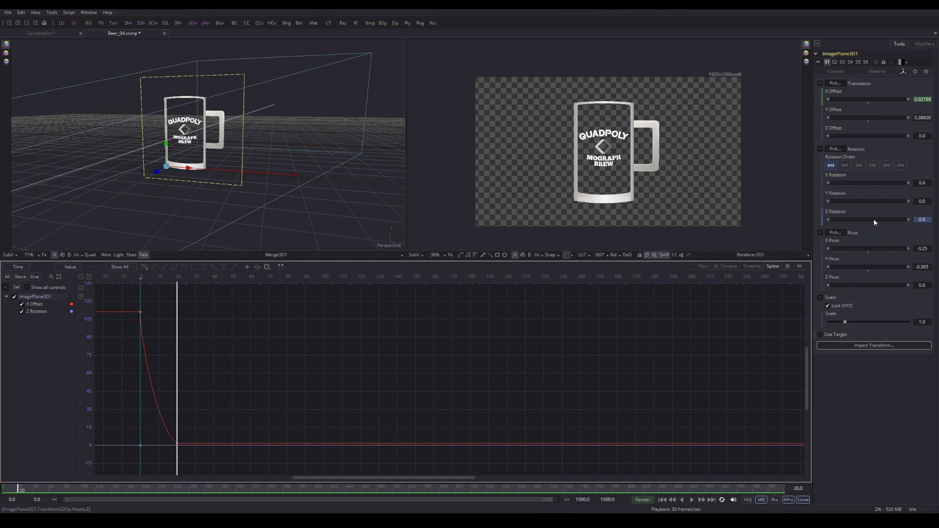
mouse_move(874, 221)
left_mouse_down()
mouse_move(885, 222)
mouse_move(876, 220)
left_mouse_up()
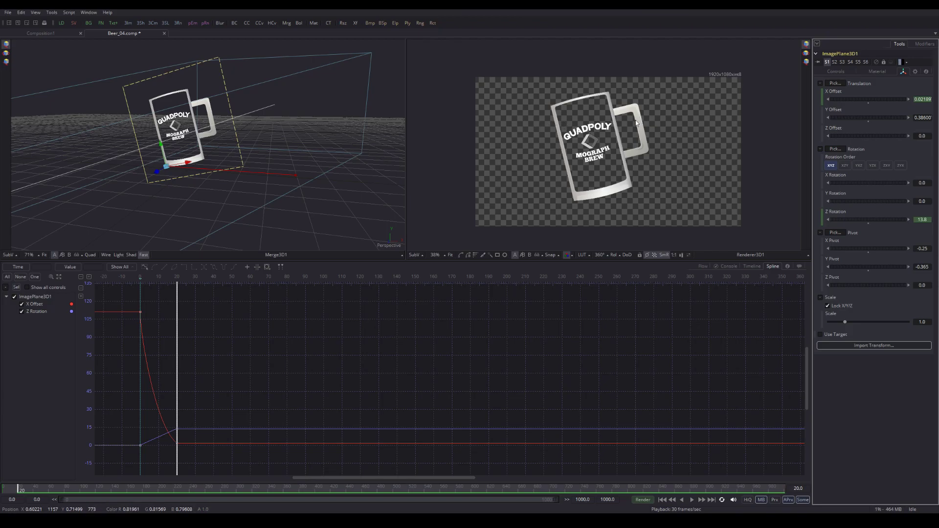
left_click(21, 489)
left_click_drag(21, 489, 34, 494)
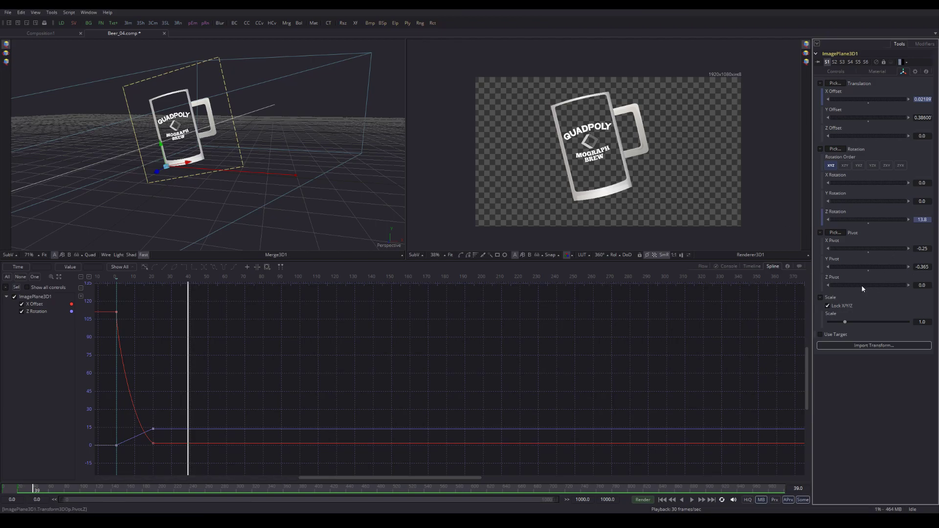
Step: Nudge the mug's Z Rotation tilt up to about 14.4
left_click(908, 219)
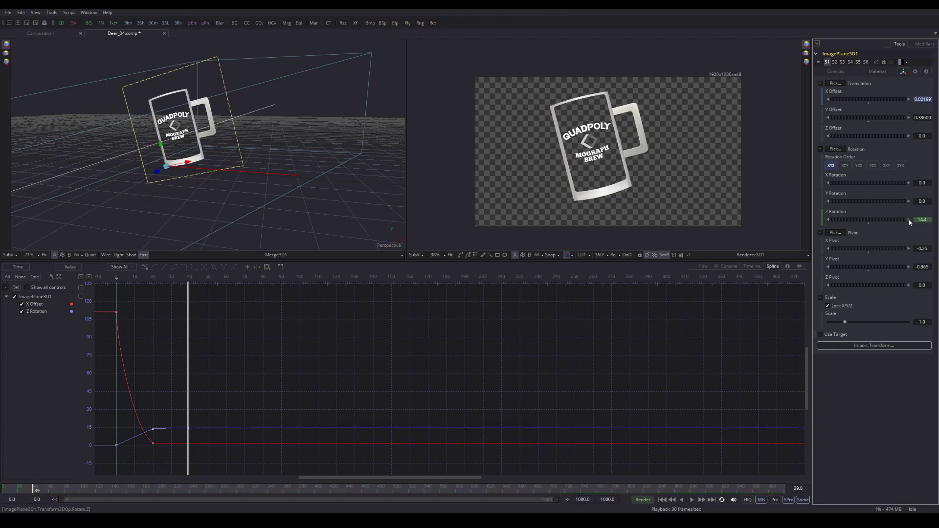
left_click(909, 219)
left_click(908, 219)
left_click(909, 219)
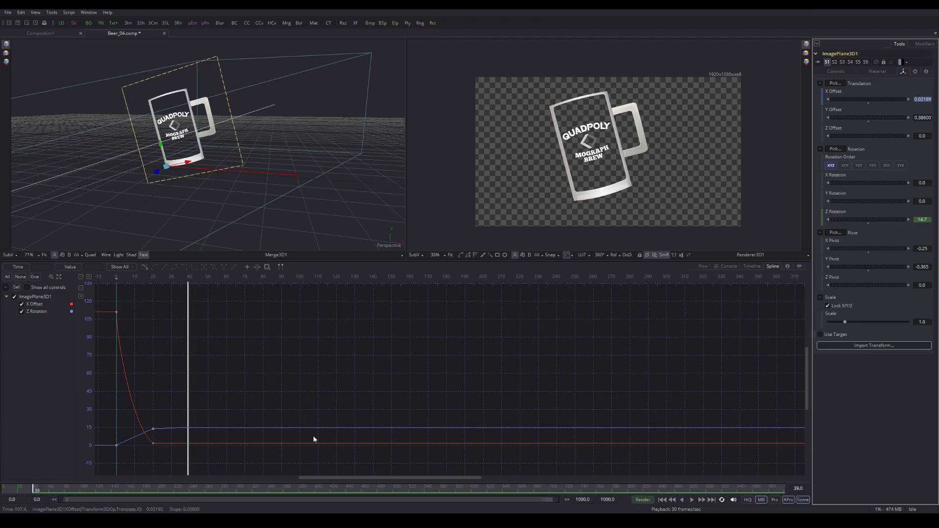
Step: Set Z Rotation back to 0 at frame 45, then return to frame 0
scroll(157, 436, "up", 2)
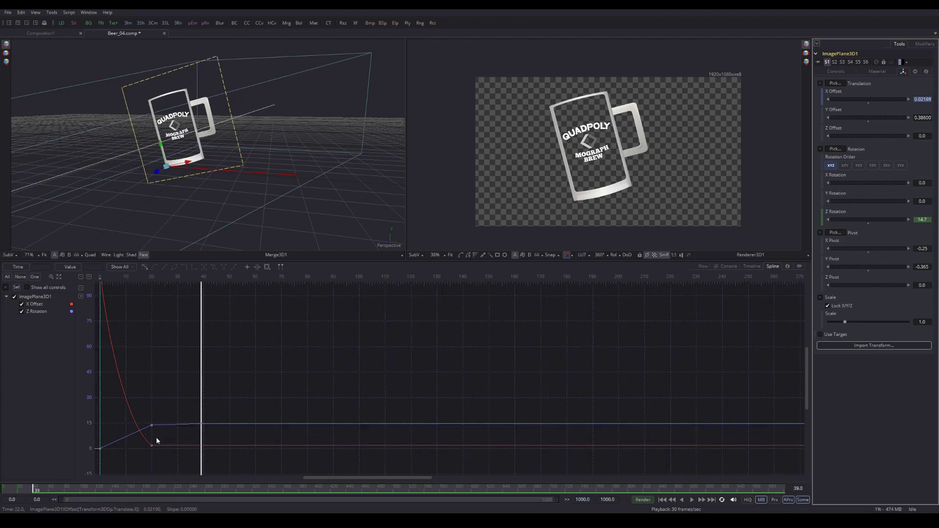
scroll(195, 412, "down", 2)
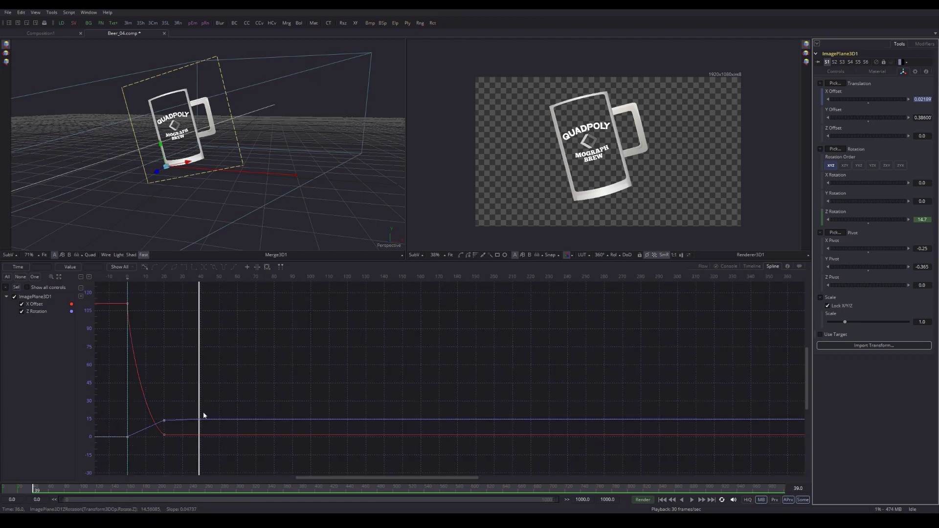
left_click_drag(34, 490, 38, 492)
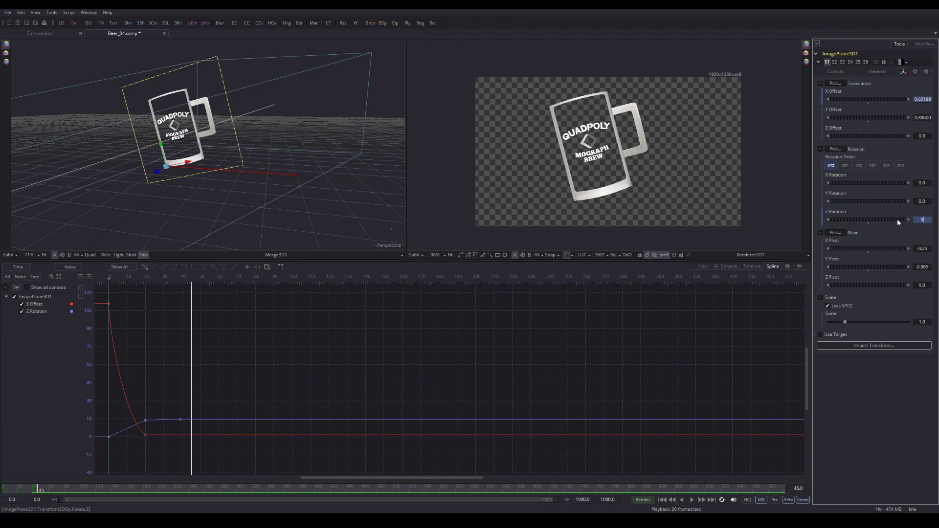
type("0")
key("Tab")
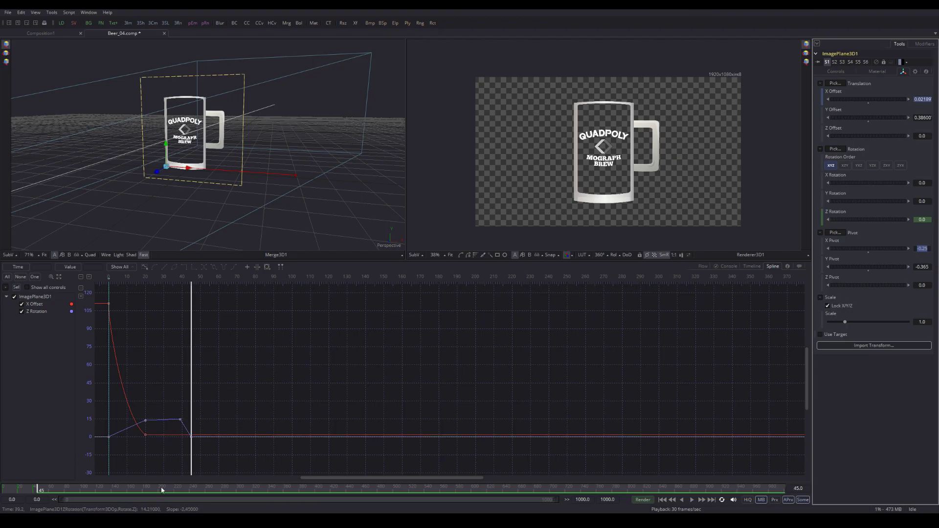
left_click_drag(30, 495, 3, 489)
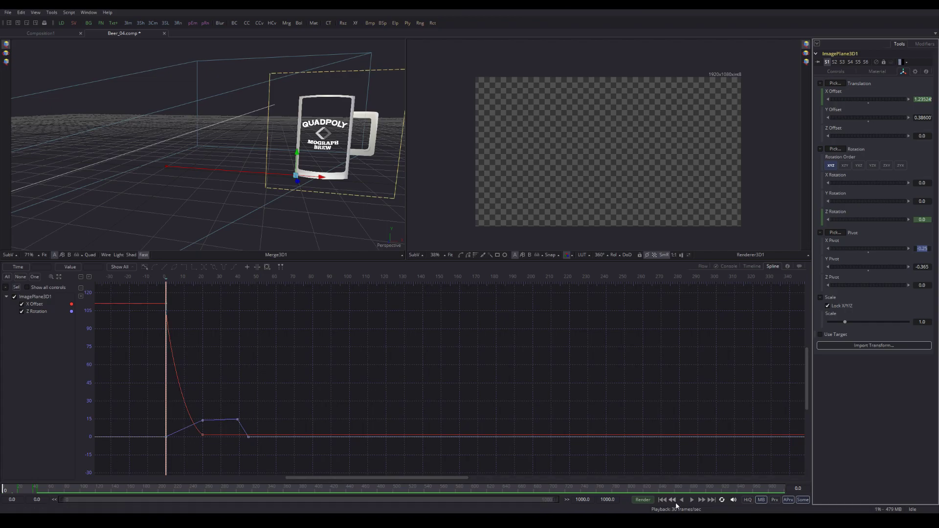
left_click(693, 500)
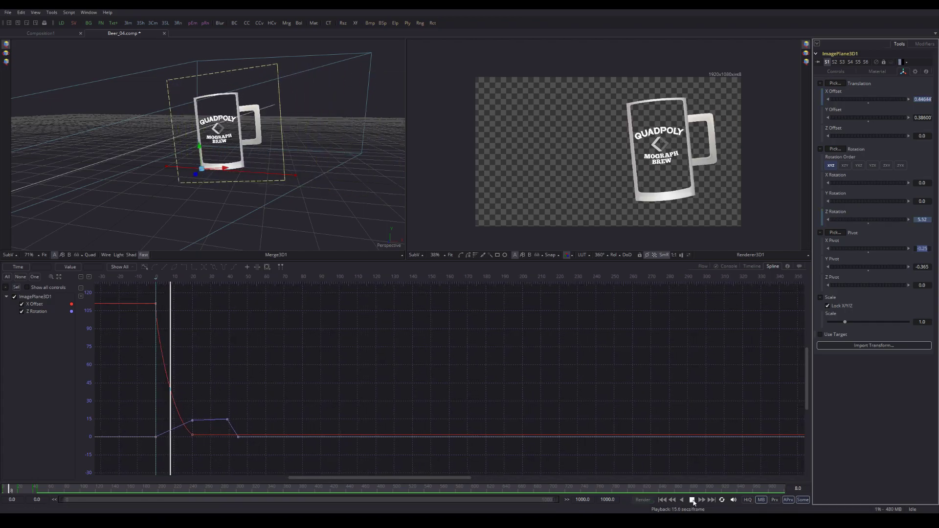
left_click(691, 500)
left_click(663, 500)
left_click(692, 501)
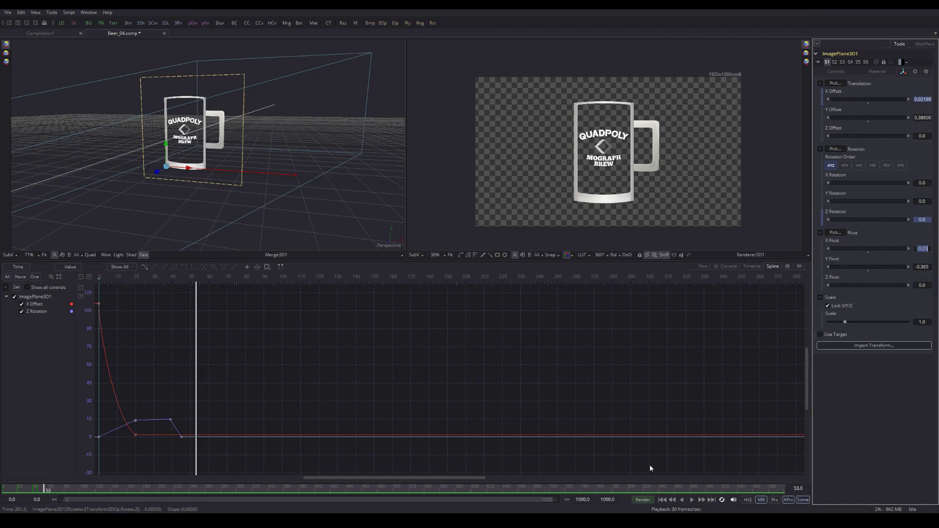
left_click_drag(303, 396, 472, 385)
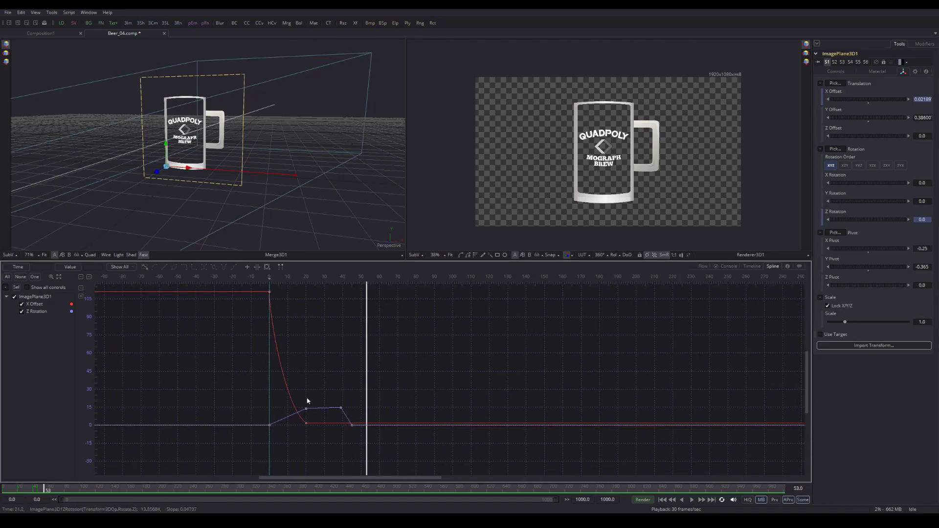
left_click_drag(325, 377, 328, 366)
left_click_drag(507, 348, 433, 373)
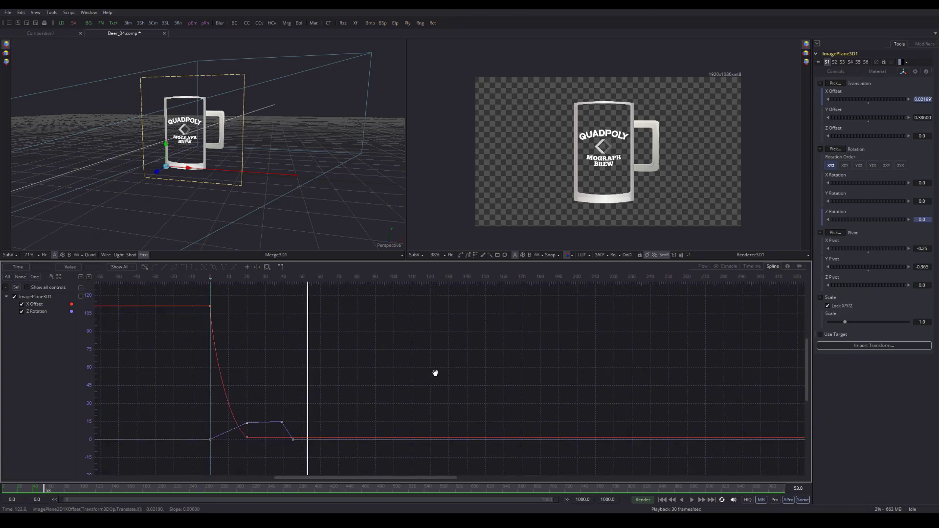
mouse_move(376, 371)
left_mouse_down()
mouse_move(366, 373)
mouse_move(532, 357)
mouse_move(484, 401)
mouse_move(412, 360)
mouse_move(384, 371)
left_mouse_up()
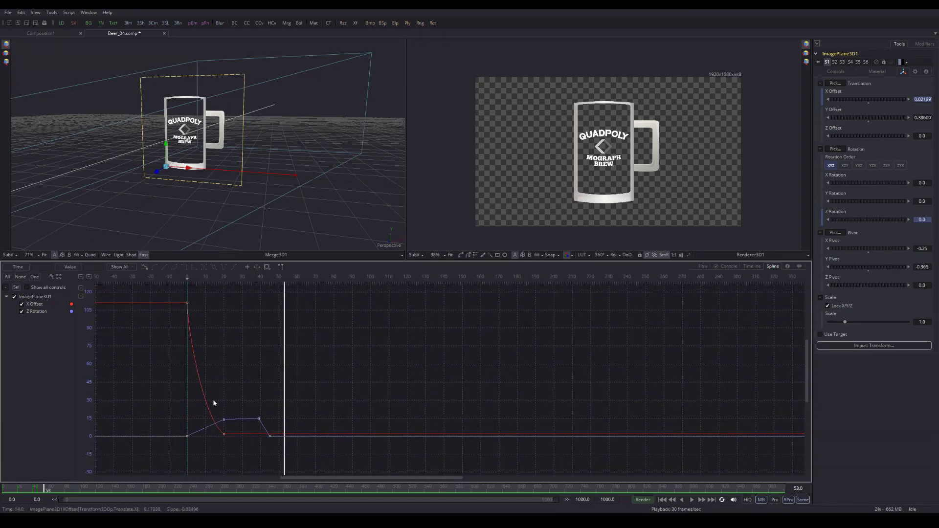
scroll(216, 428, "up", 6)
scroll(216, 427, "down", 3)
scroll(217, 431, "up", 3)
scroll(217, 427, "down", 1)
scroll(216, 427, "up", 1)
left_click_drag(274, 373, 361, 329)
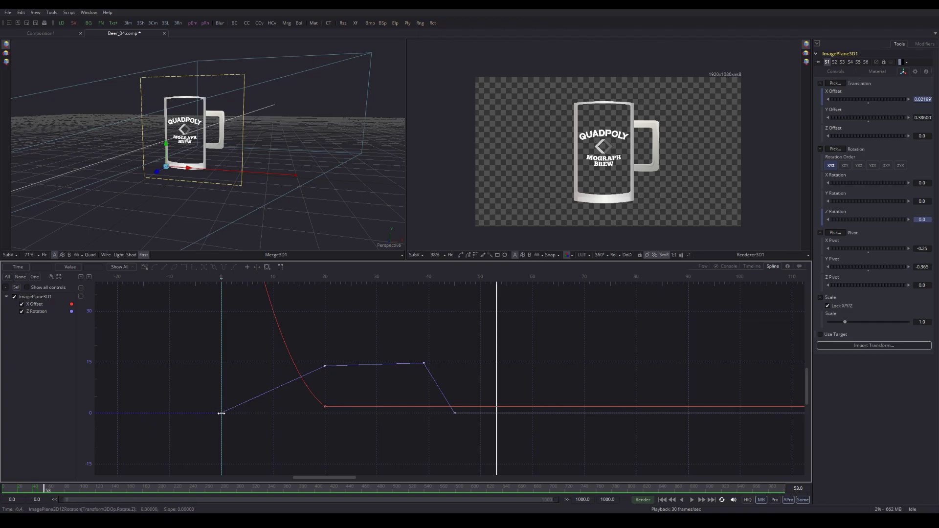
Step: Move the first Z Rotation keyframe from frame 0 to frame 5
left_click(3, 489)
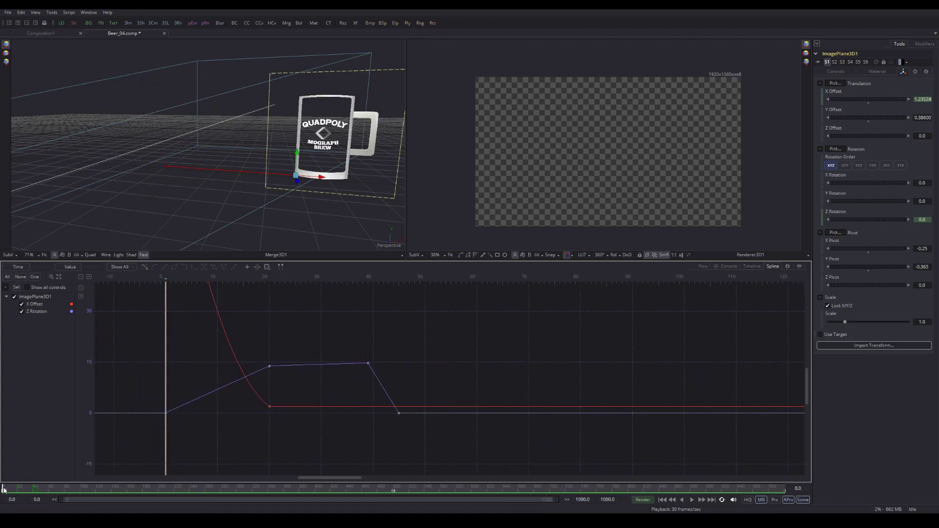
left_click_drag(3, 489, 6, 489)
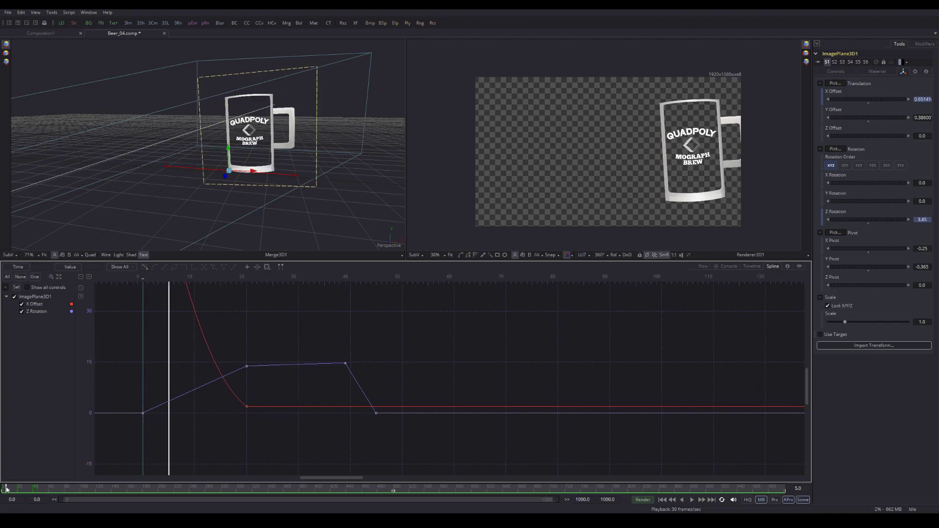
mouse_move(135, 405)
left_mouse_down()
mouse_move(149, 421)
mouse_move(144, 413)
mouse_move(152, 413)
mouse_move(144, 415)
left_mouse_up()
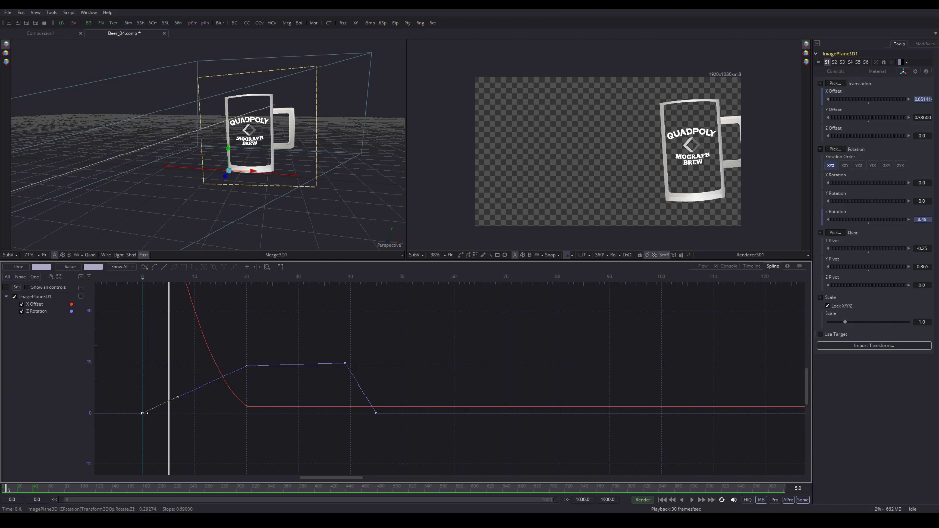
left_click_drag(142, 415, 167, 414)
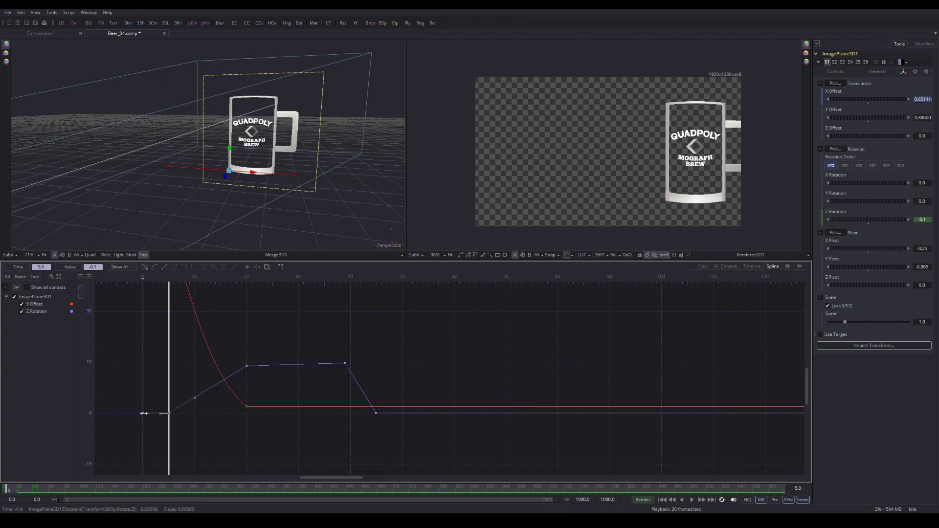
mouse_move(6, 488)
left_mouse_down()
mouse_move(18, 488)
mouse_move(6, 488)
left_mouse_up()
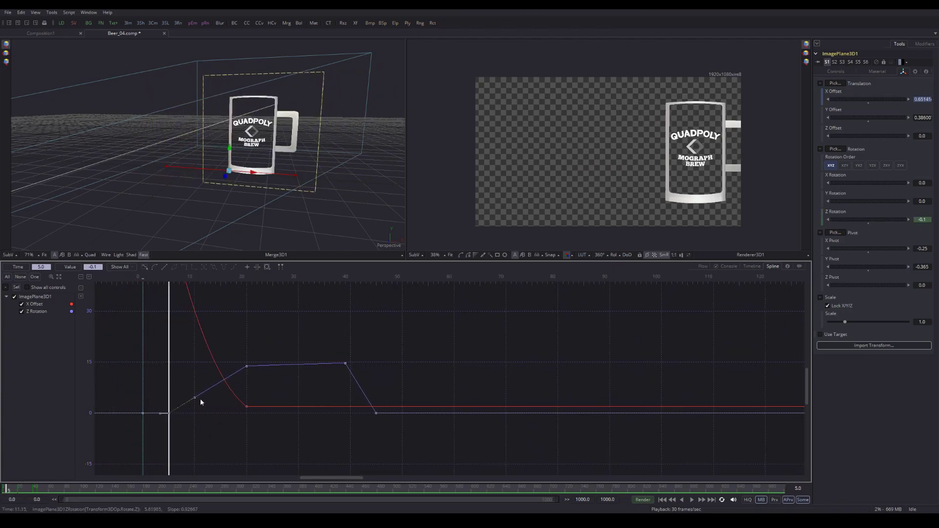
Step: Raise the Z Rotation key near frame 10 and ease the curve into the frame 20 key
left_click_drag(194, 398, 189, 389)
left_click(3, 488)
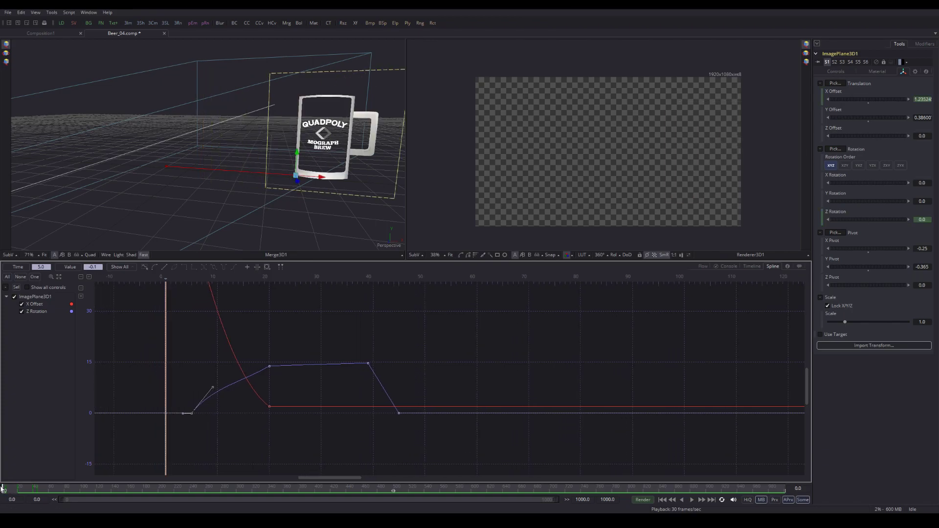
left_click_drag(3, 488, 10, 488)
left_click(223, 368)
left_click_drag(196, 385, 191, 375)
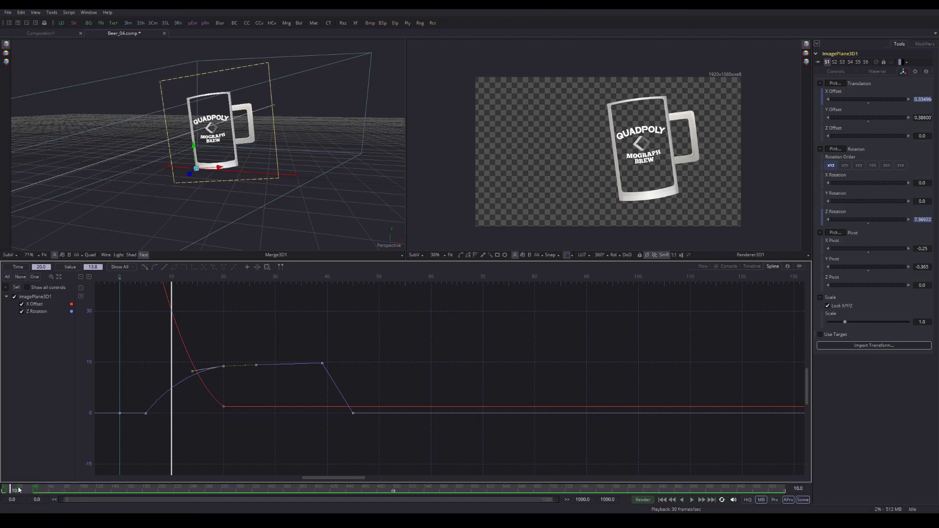
left_click_drag(10, 489, 3, 489)
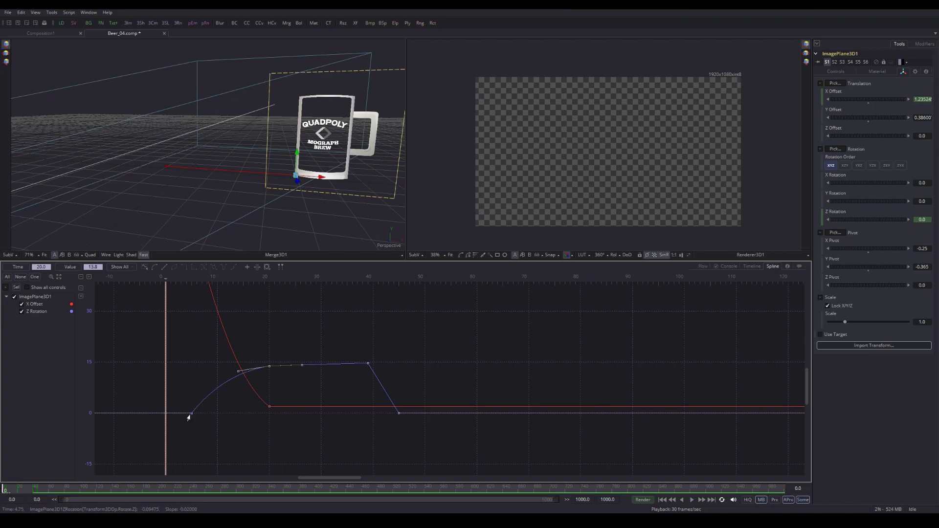
left_click(692, 500)
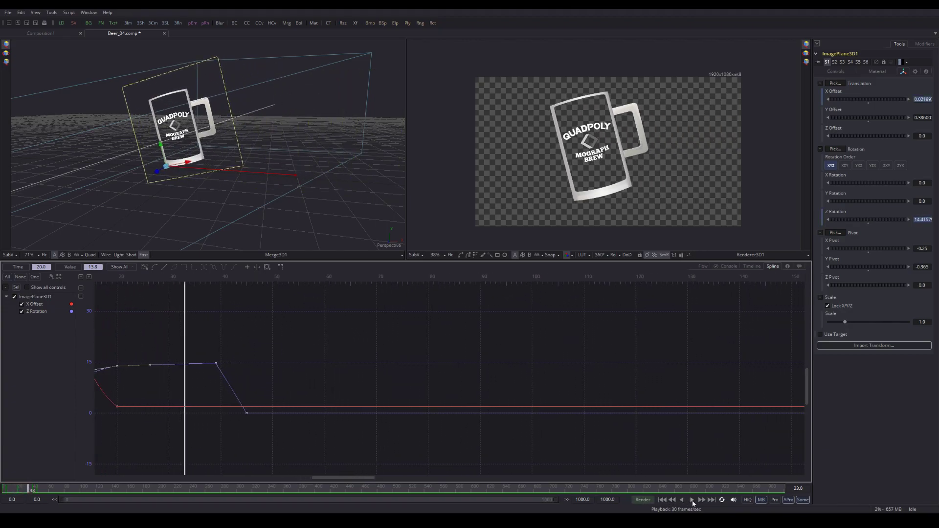
Step: Adjust the Z Rotation keys near frames 32 and 39 and the frame 39 tangent
left_click_drag(189, 380, 284, 391)
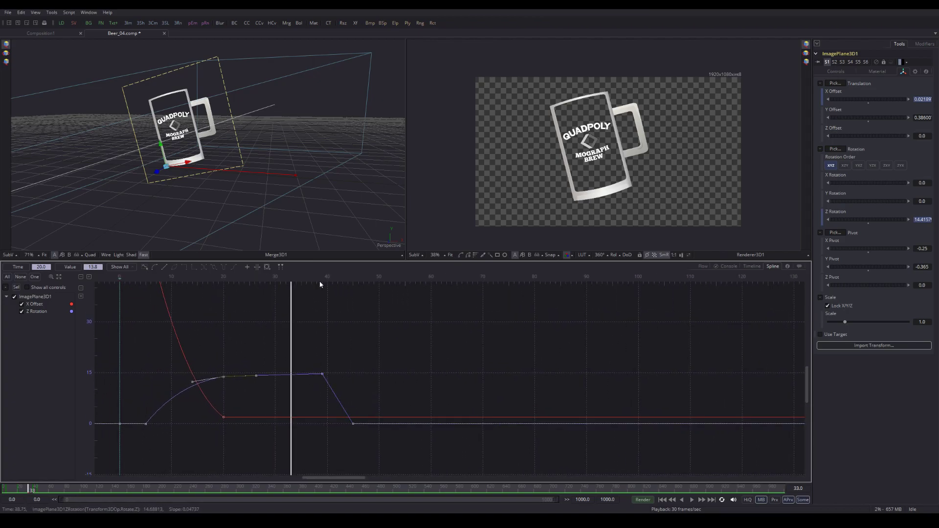
left_click_drag(25, 490, 32, 489)
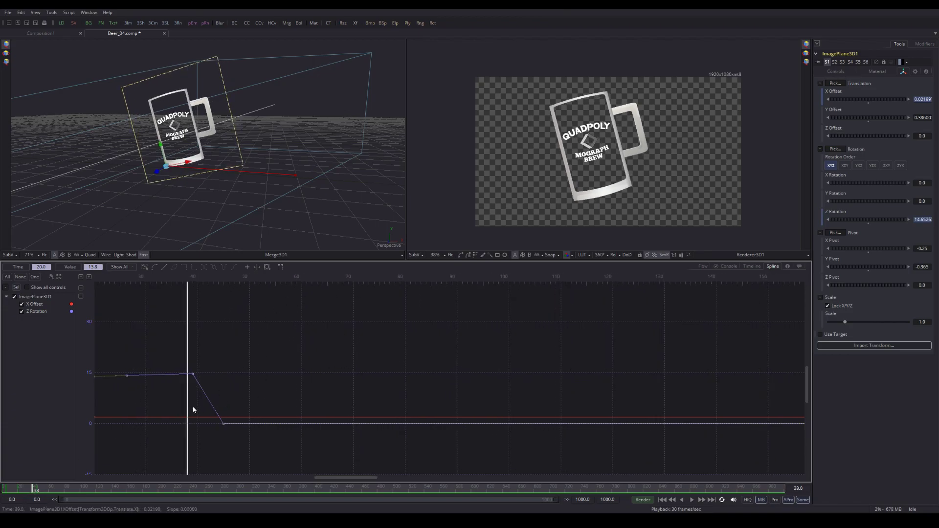
left_click(192, 373)
left_click_drag(232, 354, 375, 352)
left_click_drag(292, 371, 277, 373)
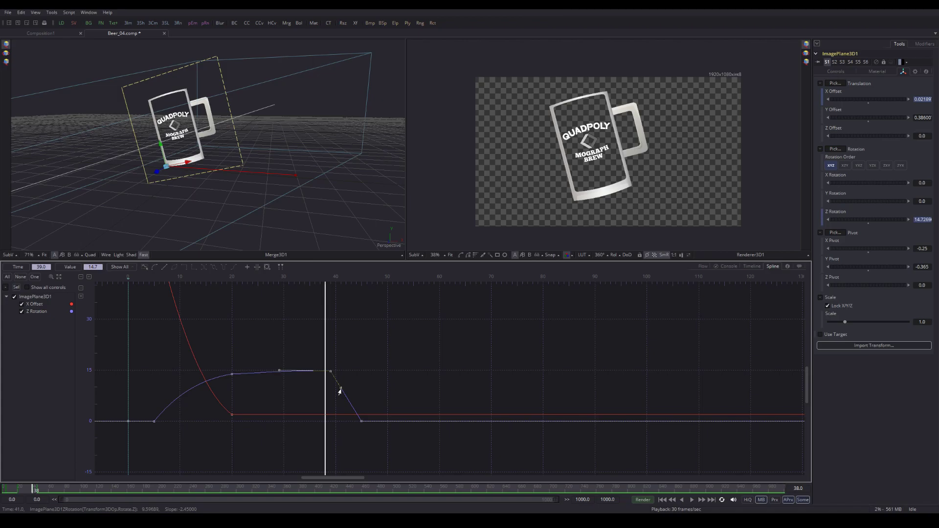
left_click_drag(339, 390, 341, 390)
Step: Undo the tangent change, then make the curve drop linearly and steeply after the frame 39 key
key("ctrl+z")
left_click_drag(340, 389, 377, 361)
key("l")
mouse_move(340, 390)
left_mouse_down()
mouse_move(358, 342)
mouse_move(319, 394)
mouse_move(370, 360)
mouse_move(357, 387)
mouse_move(336, 381)
mouse_move(366, 375)
mouse_move(361, 390)
mouse_move(341, 388)
left_mouse_up()
left_click_drag(339, 391, 359, 373)
Step: Steepen the drop into the frame 45 Z Rotation key and return to frame 0
left_click(360, 421)
left_click_drag(351, 407, 357, 403)
left_click(663, 500)
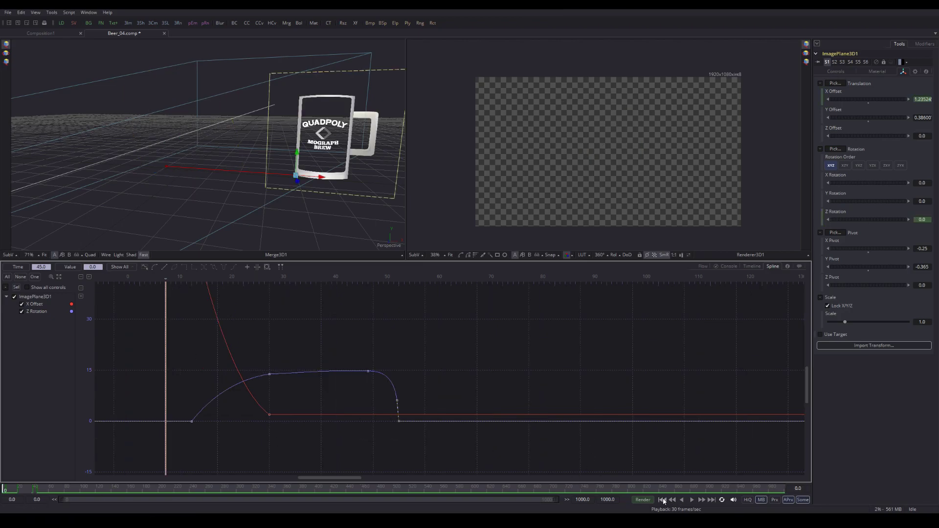
Step: Play back the animation to review the Z Rotation changes
left_click(691, 500)
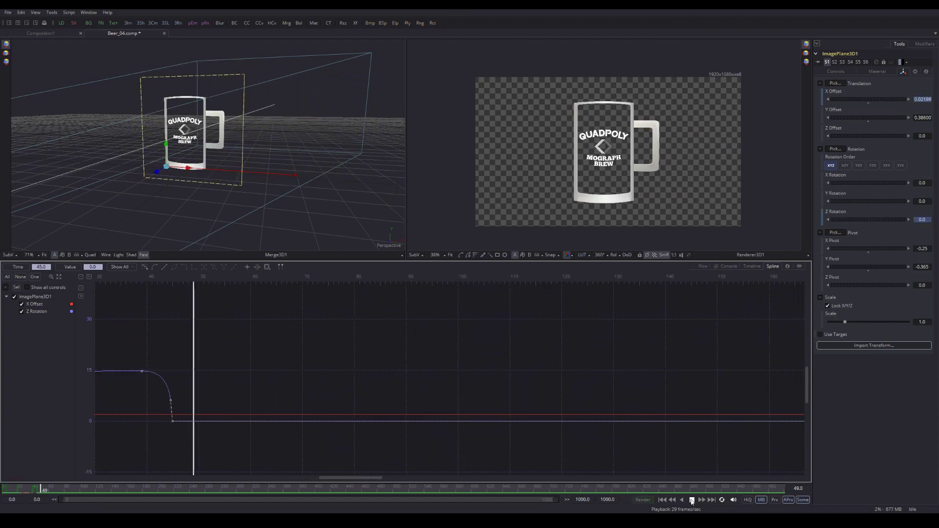
left_click(662, 499)
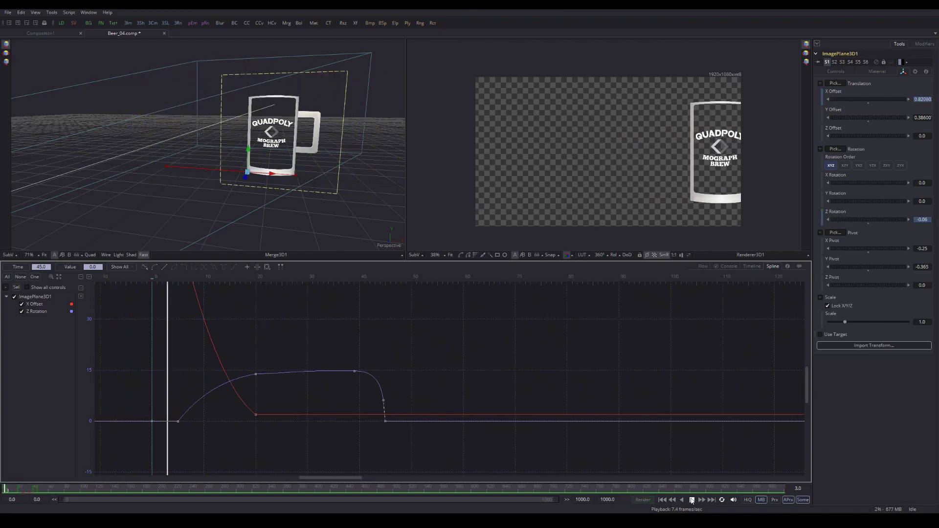
left_click(691, 500)
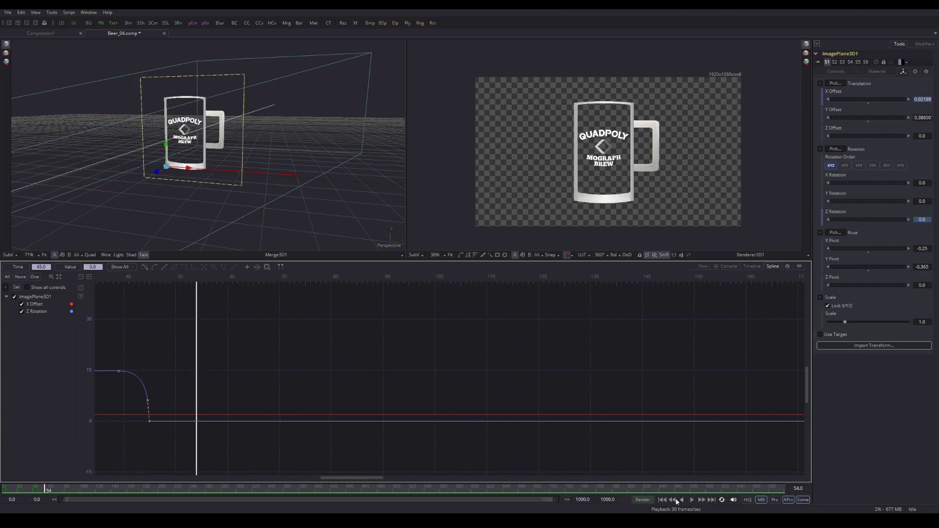
left_click(678, 500)
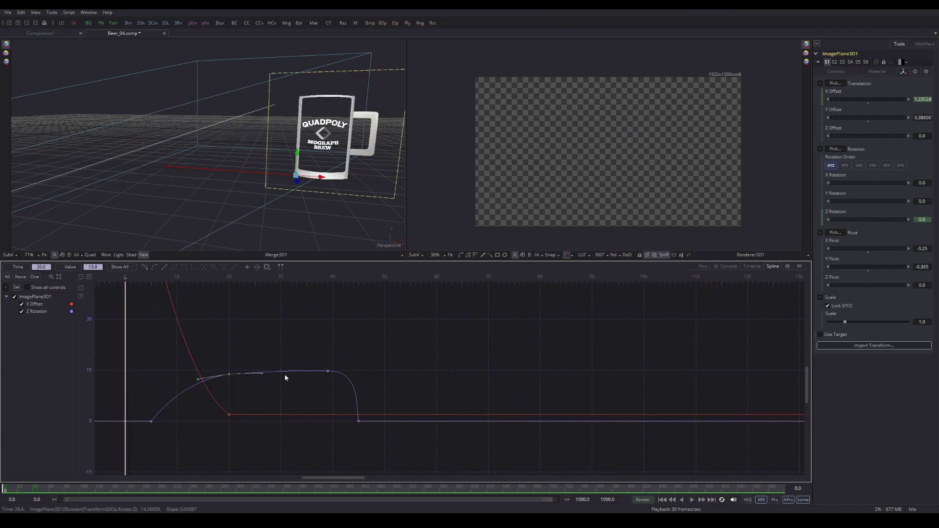
left_click(691, 499)
left_click(684, 499)
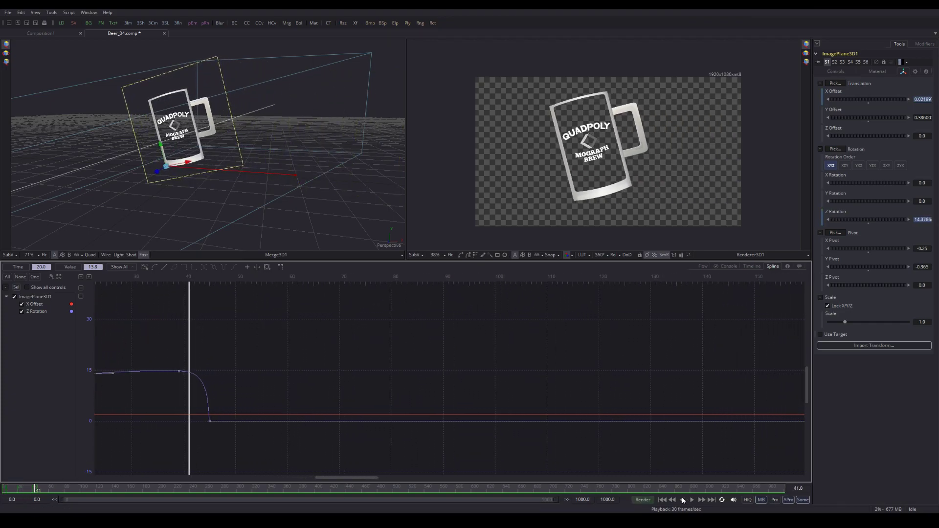
Step: Scrub and replay the whole animation, then reshape the tilt curve just after frame 20
left_click_drag(273, 379, 517, 380)
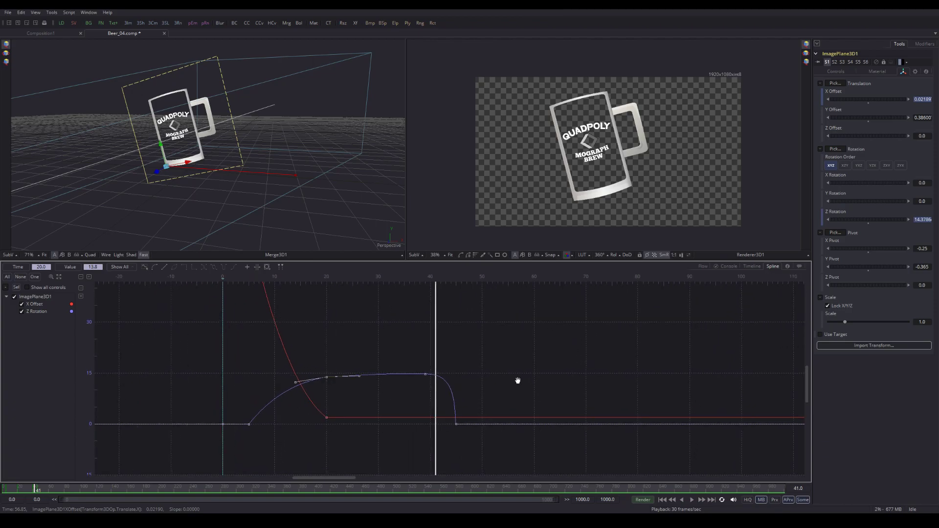
left_click_drag(27, 488, 2, 488)
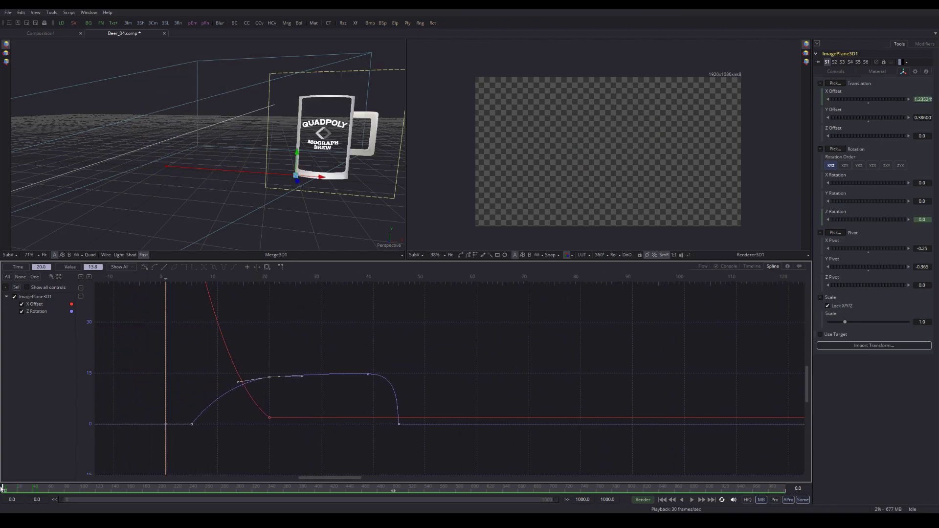
left_click(691, 501)
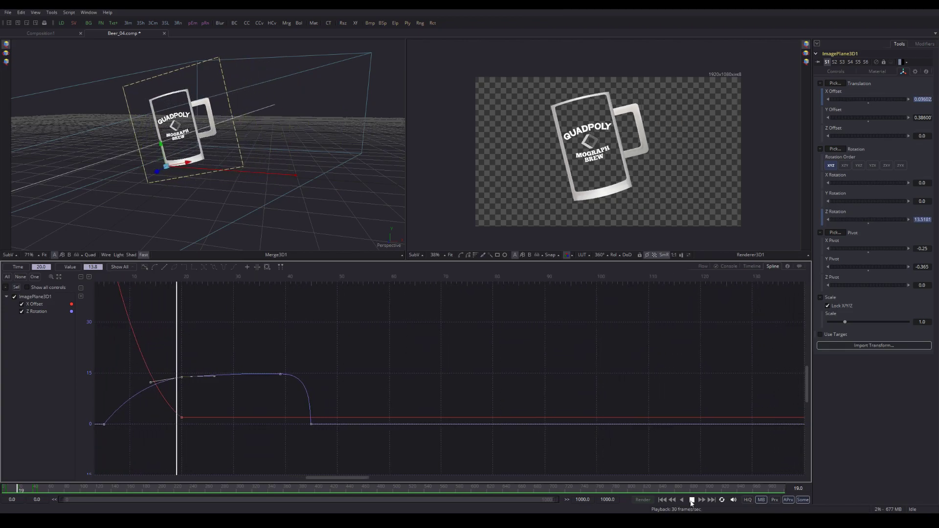
left_click(691, 500)
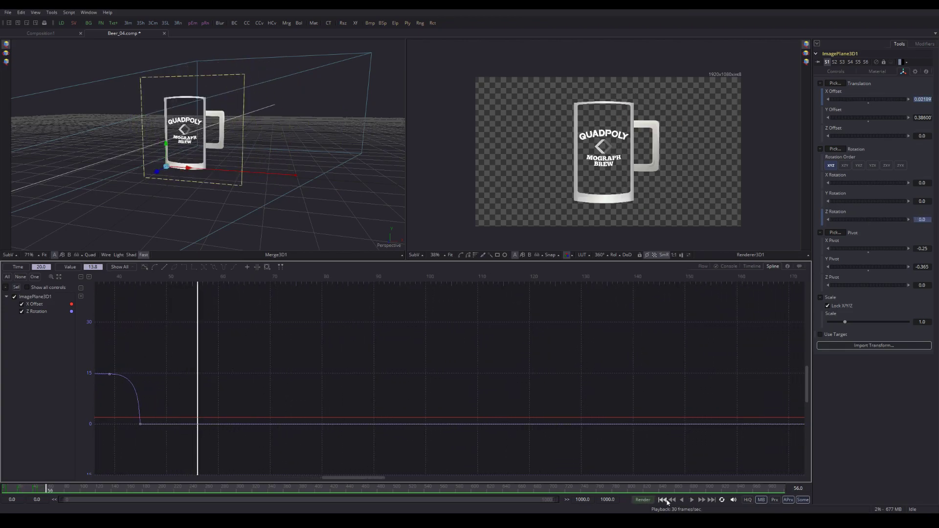
left_click(663, 500)
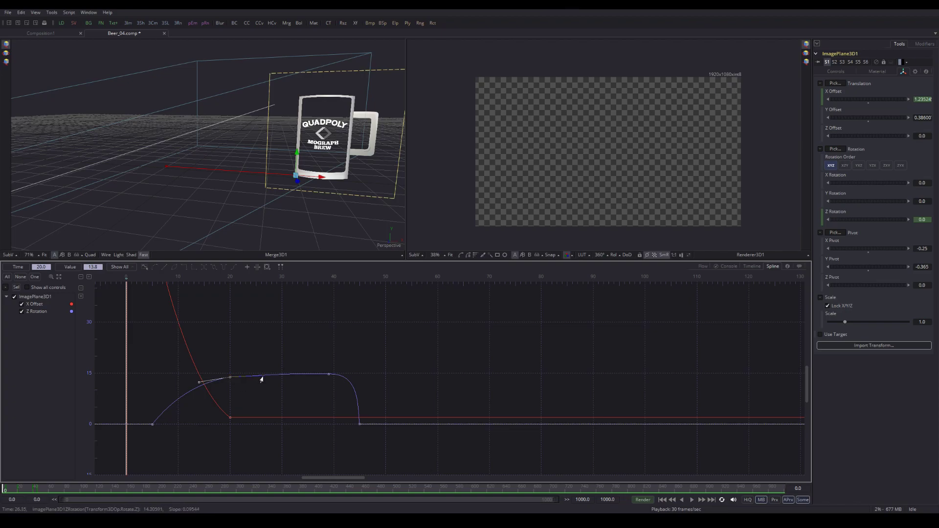
mouse_move(266, 377)
left_mouse_down()
mouse_move(235, 390)
mouse_move(265, 375)
left_mouse_up()
Step: Lower the frame 20 Z Rotation key to 13.2 and play the animation from the start
left_click_drag(230, 380, 230, 382)
left_click_drag(229, 380, 231, 383)
left_click(1, 491)
left_click(692, 499)
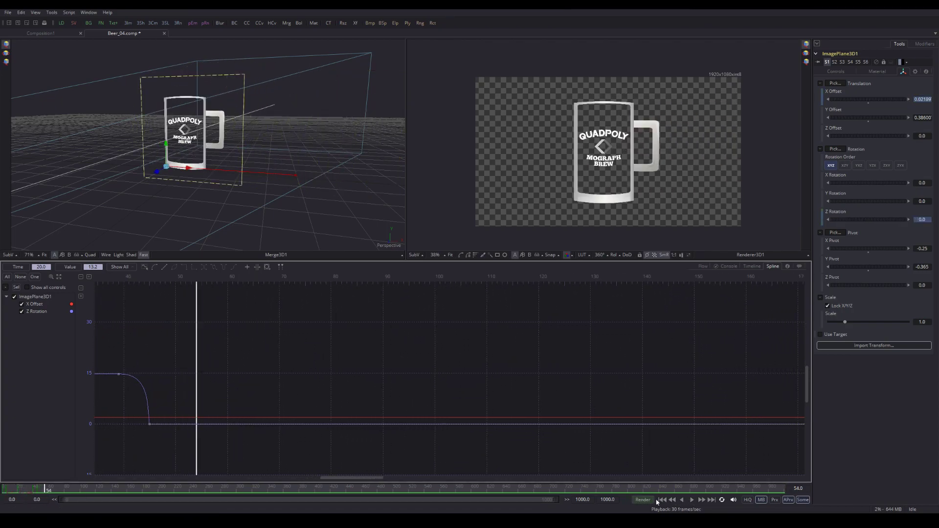
left_click(662, 500)
left_click(691, 499)
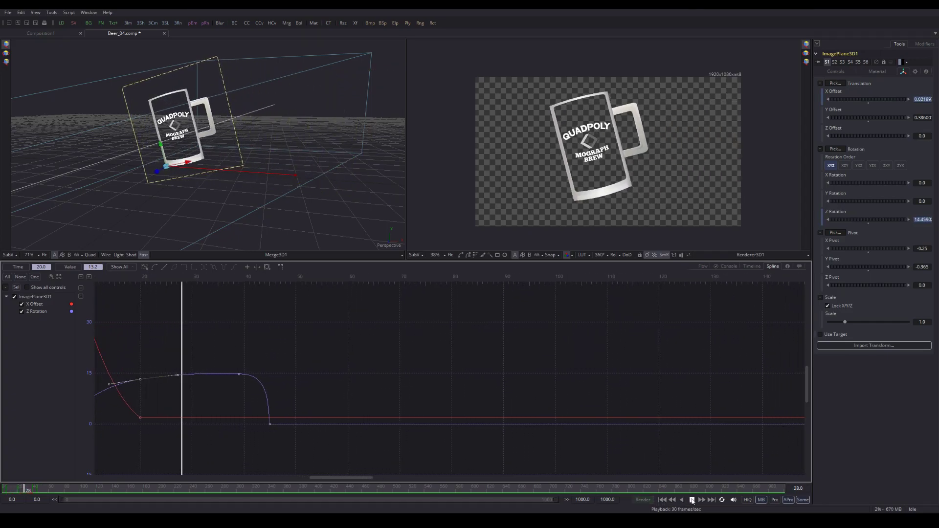
left_click(662, 499)
left_click(691, 499)
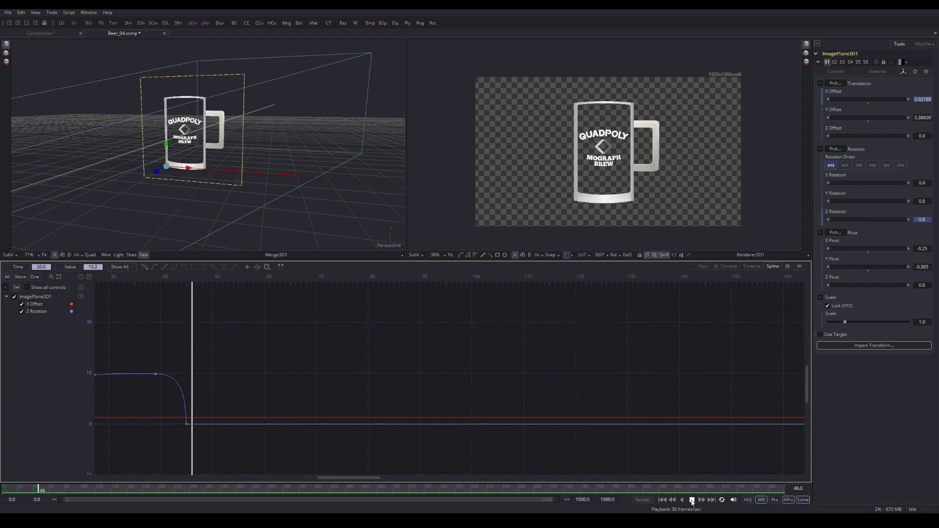
Step: Scrub the time ruler between frames 3 and 31 to inspect the tilt
left_click(5, 491)
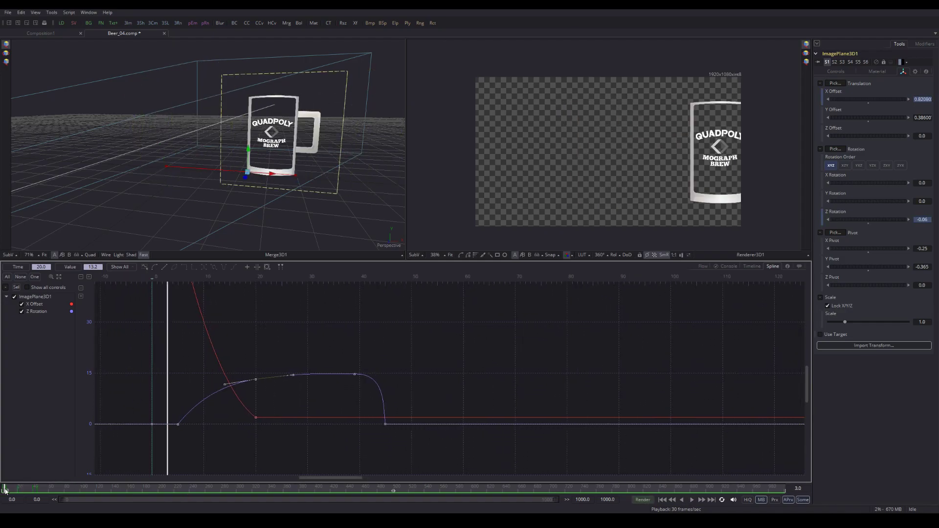
left_click_drag(5, 491, 40, 486)
right_click(39, 485)
mouse_move(64, 486)
key("Escape")
mouse_move(39, 488)
left_mouse_down()
mouse_move(2, 488)
mouse_move(27, 489)
left_mouse_up()
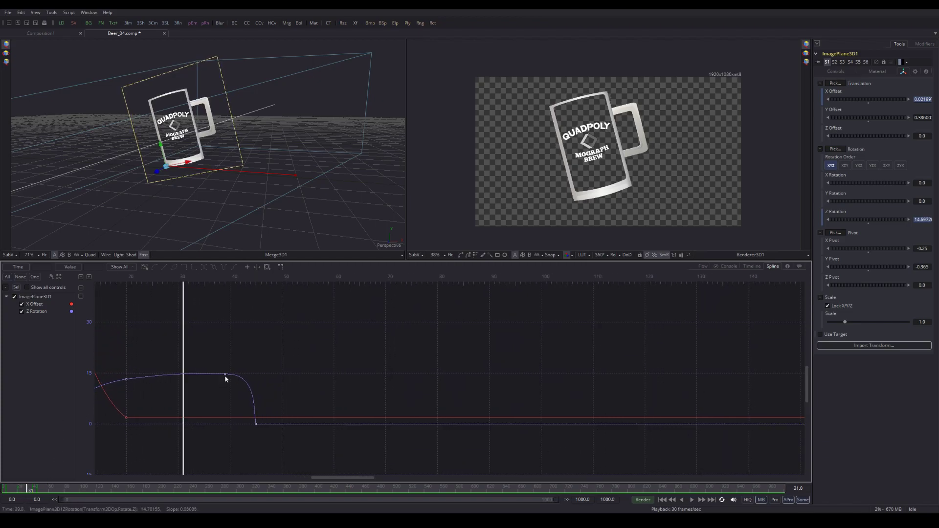
Step: Scrub frames 30–40 and replay the mug animation from frame 0
left_click(26, 489)
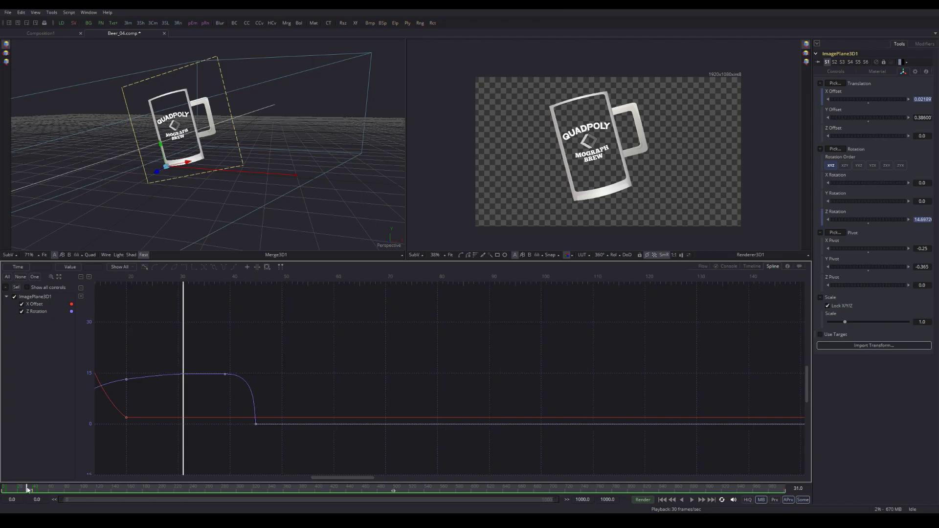
left_click_drag(27, 489, 3, 489)
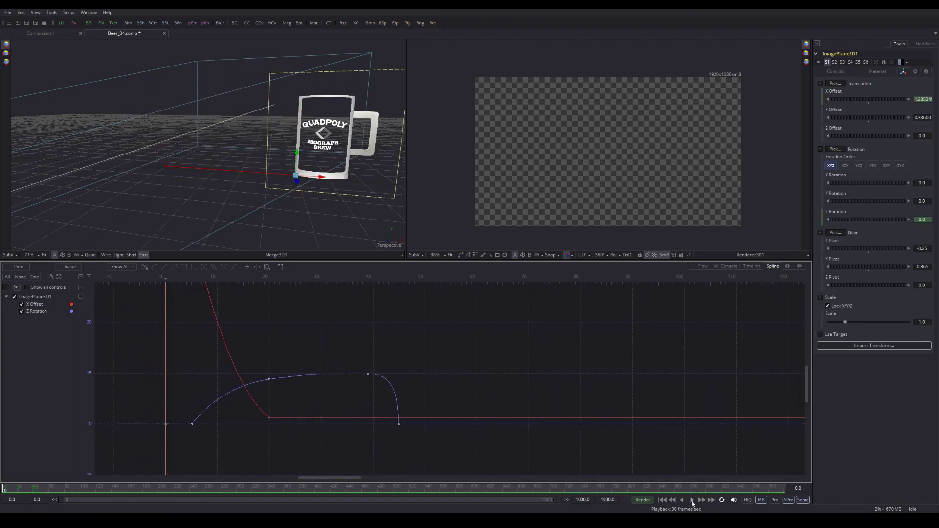
left_click(692, 500)
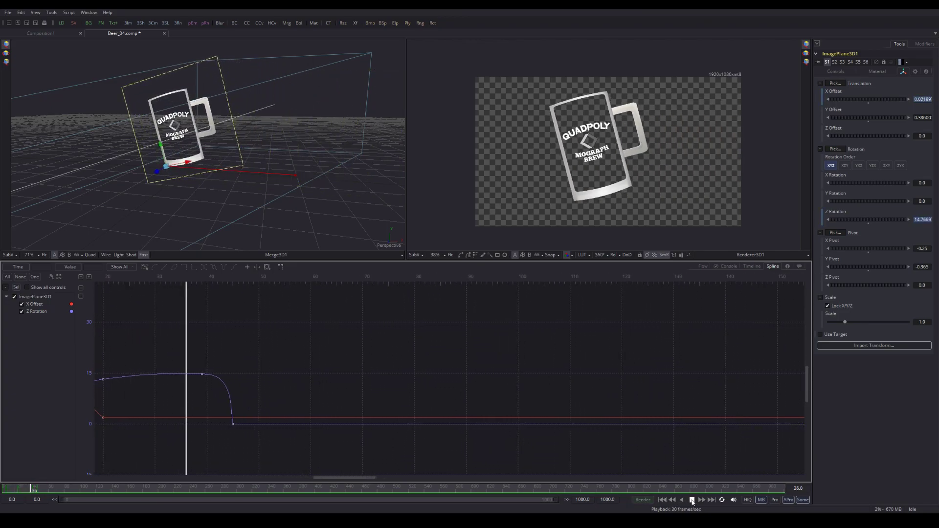
left_click(692, 500)
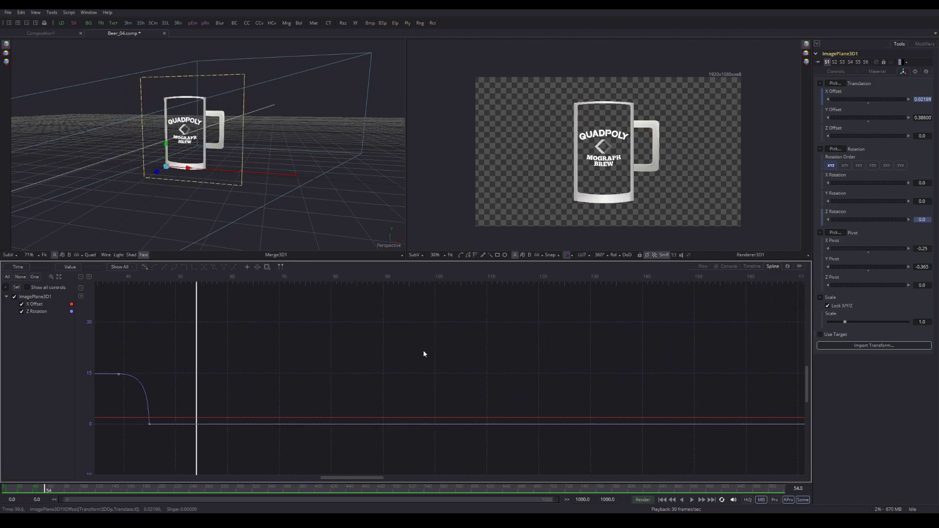
left_click(662, 500)
left_click(692, 500)
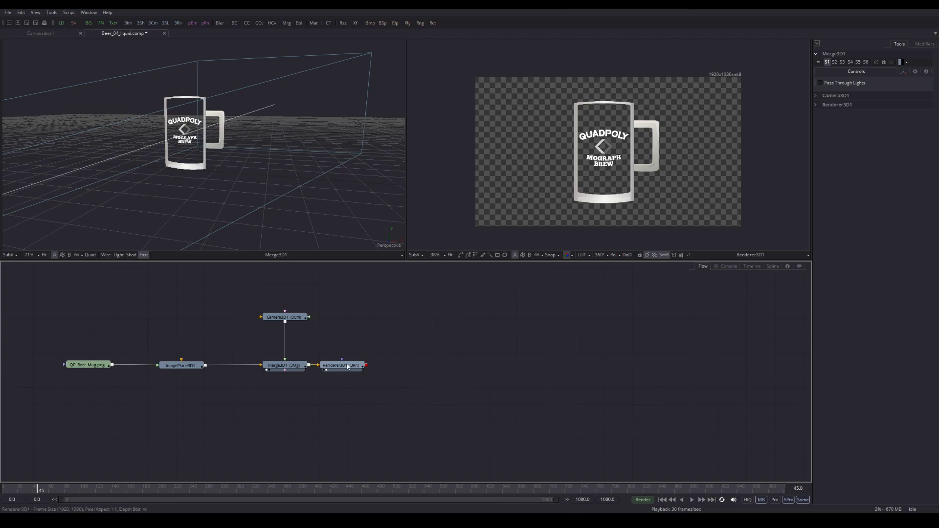
Step: Shift the Renderer3D1 node further right of Merge3D1, keeping the connection intact
left_click_drag(347, 366, 341, 366)
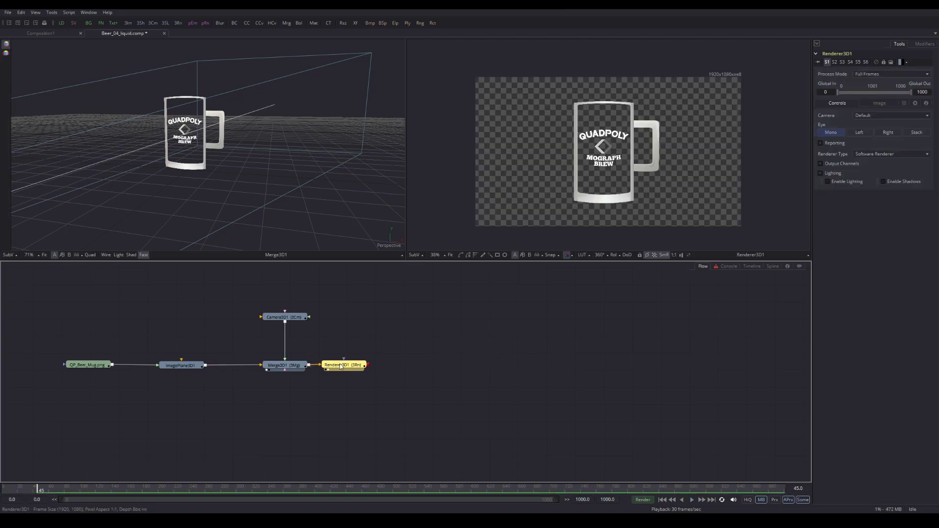
mouse_move(278, 205)
left_mouse_down()
mouse_move(119, 199)
mouse_move(279, 210)
mouse_move(350, 185)
mouse_move(403, 219)
mouse_move(113, 210)
mouse_move(279, 194)
left_mouse_up()
left_click_drag(386, 333, 422, 335)
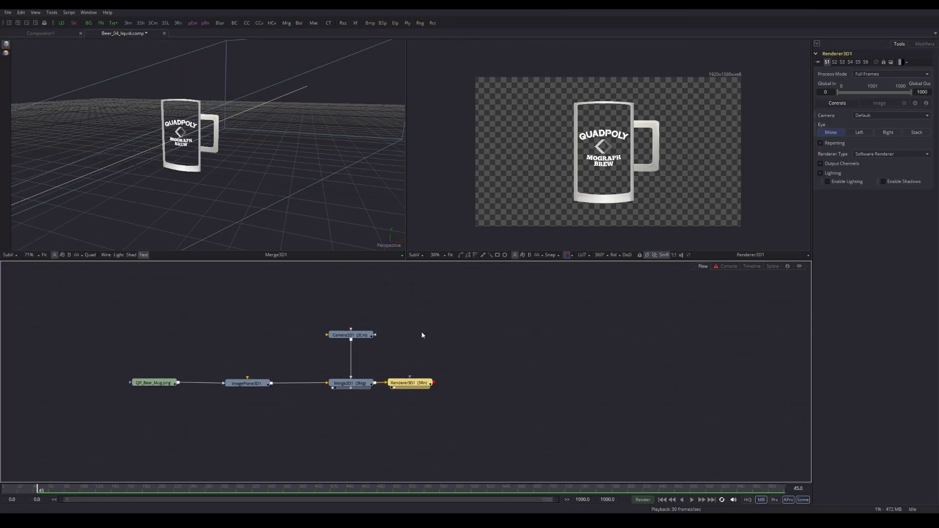
scroll(473, 337, "right", 2)
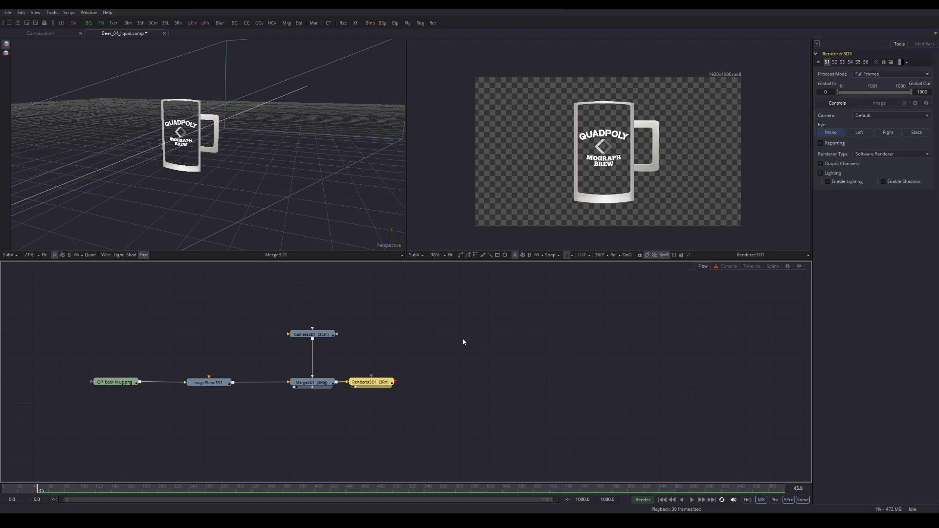
left_click_drag(485, 361, 308, 333)
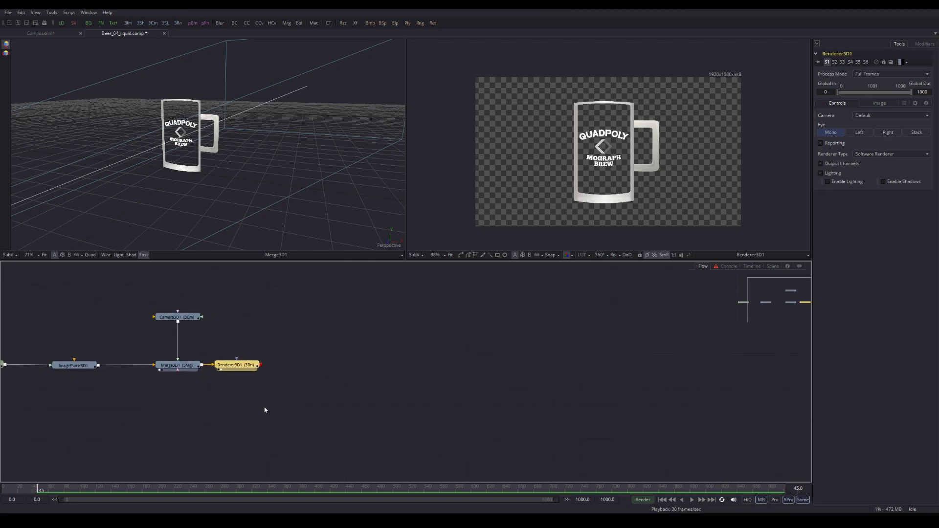
left_click(338, 373)
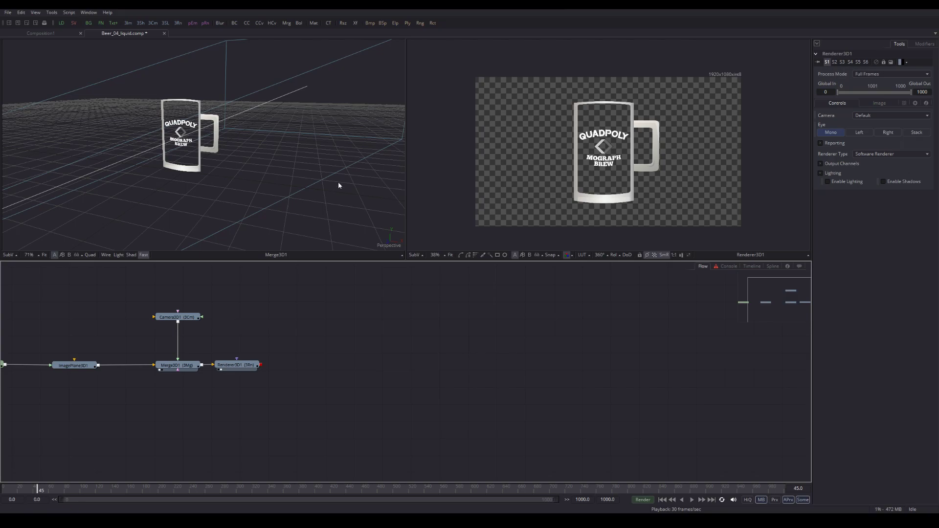
mouse_move(238, 368)
left_mouse_down()
mouse_move(269, 369)
mouse_move(256, 368)
left_mouse_up()
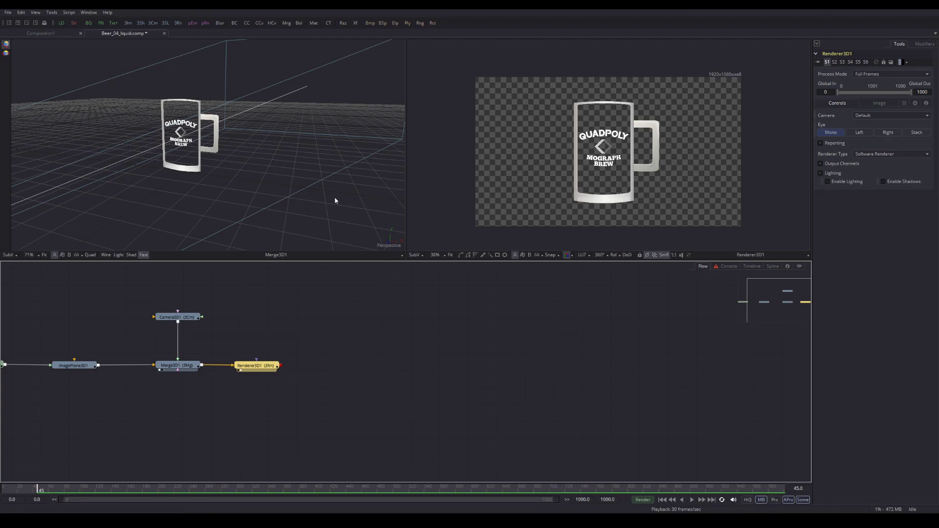
left_click(352, 339)
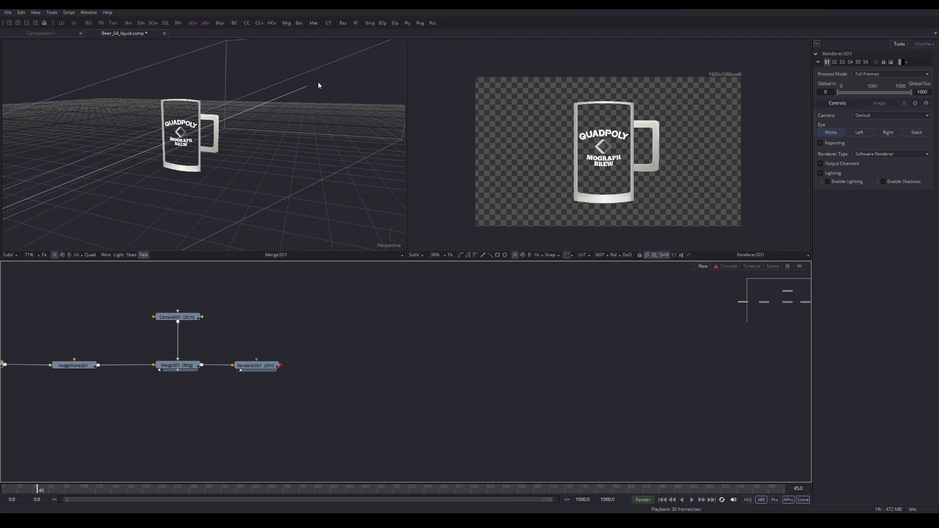
Step: Add a Merge node and position Merge1 below the Renderer3D1 node
left_click(288, 23)
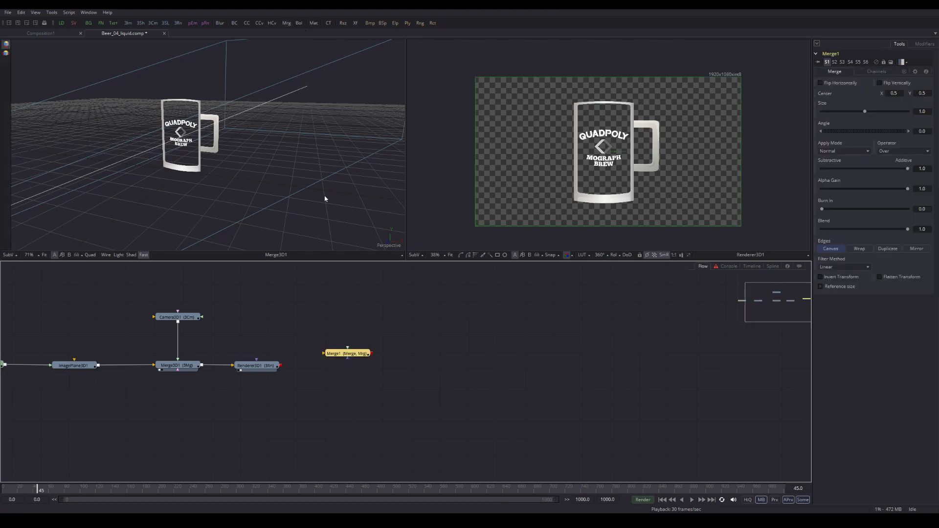
left_click_drag(341, 353, 319, 369)
left_click_drag(287, 325, 360, 326)
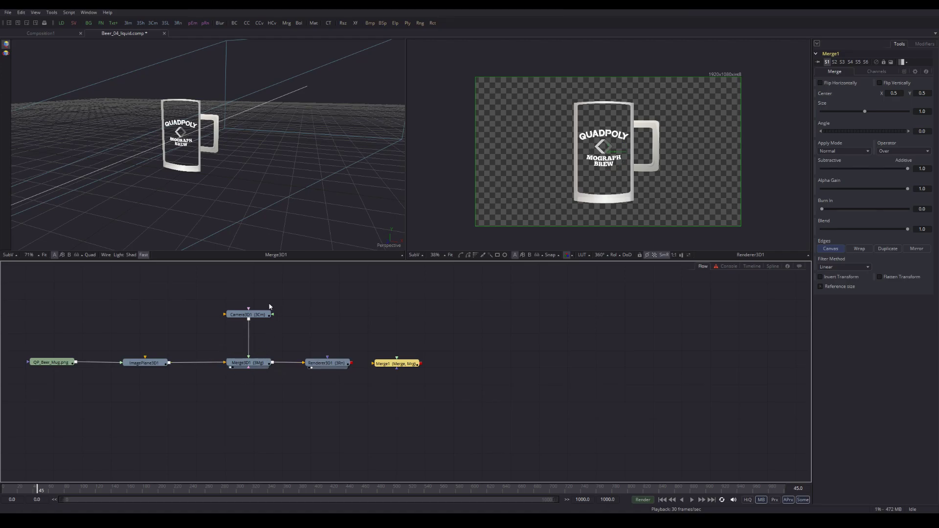
scroll(430, 336, "right", 4)
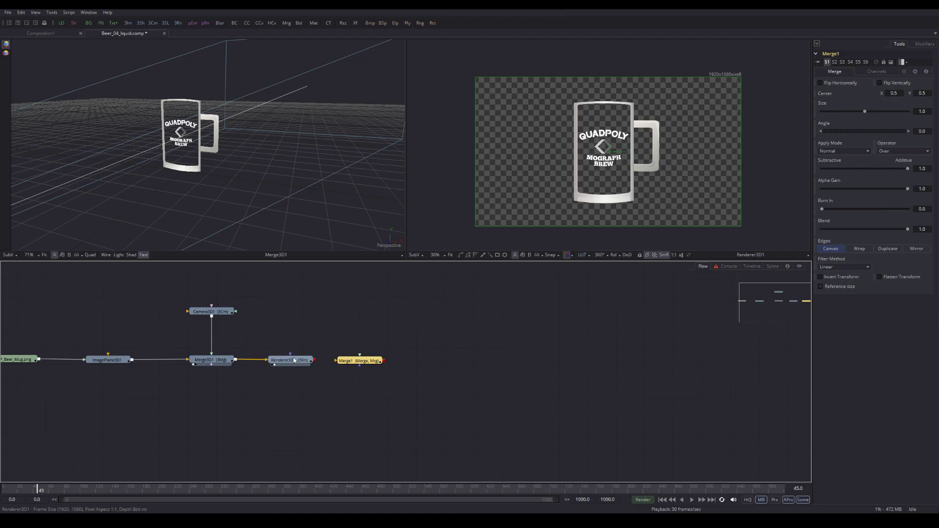
left_click_drag(363, 365, 362, 394)
left_click(354, 352)
left_click_drag(354, 352, 391, 343)
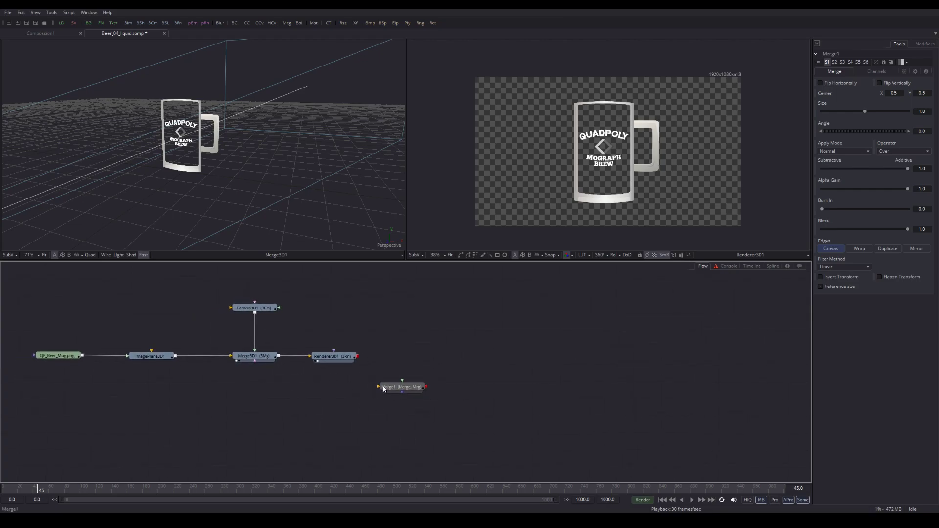
Step: Add a Background node and place Background1 beside Merge1, nudging Merge1 right
left_click(89, 23)
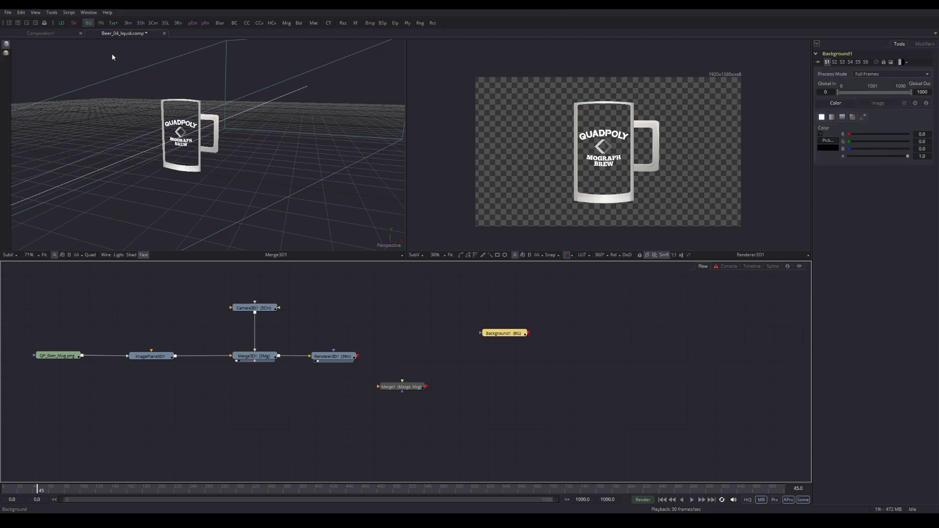
left_click_drag(494, 335, 325, 389)
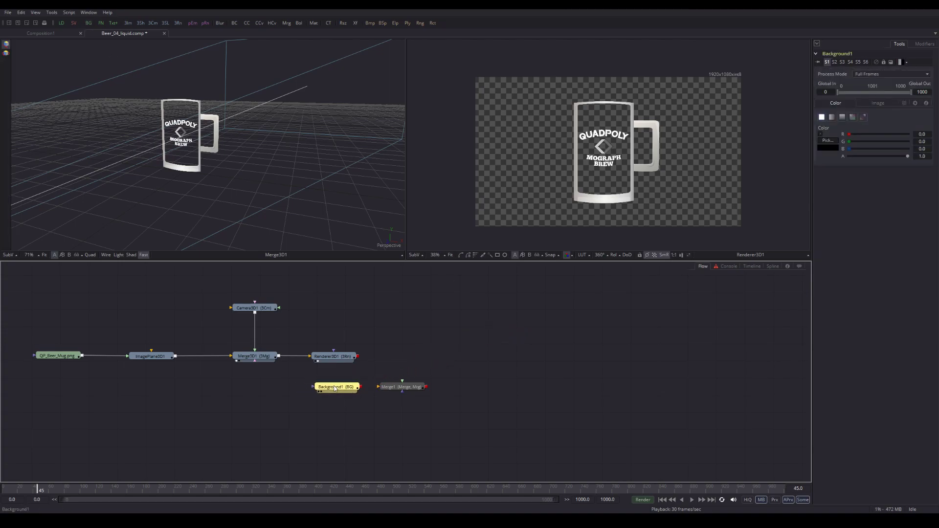
left_click_drag(408, 392, 425, 394)
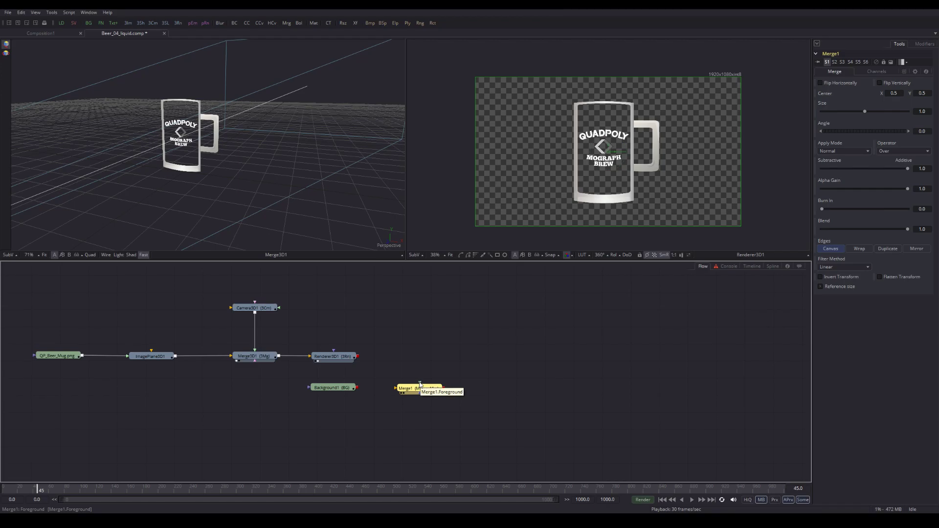
Step: Connect Background1 and the rendered mug from Renderer3D1 into Merge1's inputs, and reposition Merge1
left_click_drag(358, 389, 408, 389)
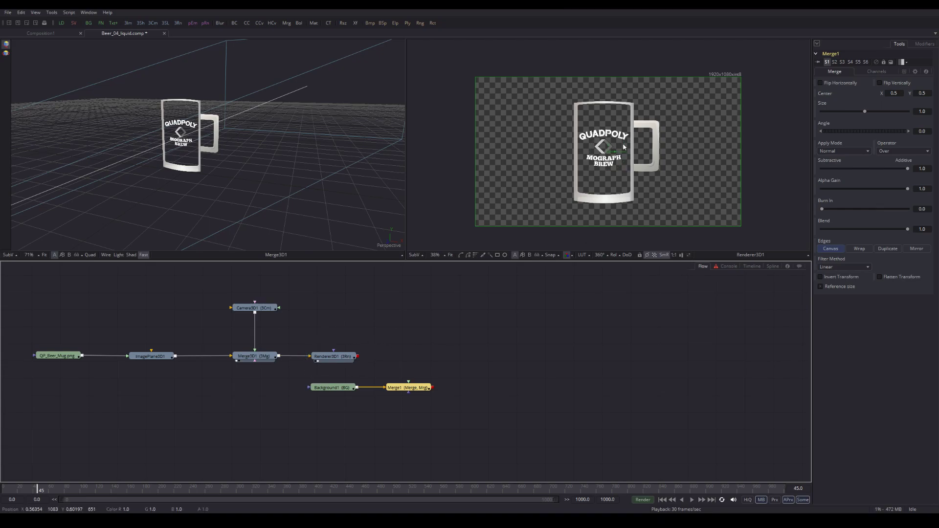
left_click_drag(358, 356, 410, 384)
left_click_drag(419, 390, 431, 389)
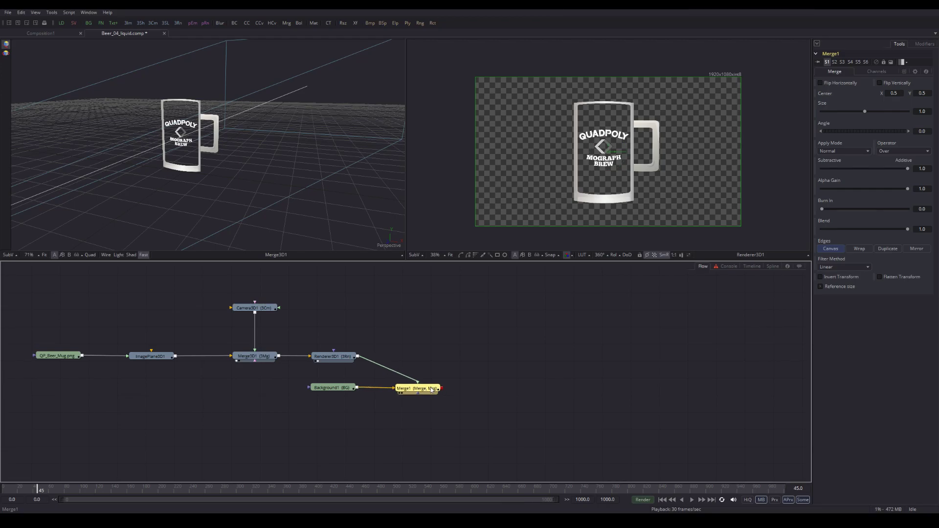
mouse_move(431, 389)
left_mouse_down()
mouse_move(438, 386)
mouse_move(423, 388)
left_mouse_up()
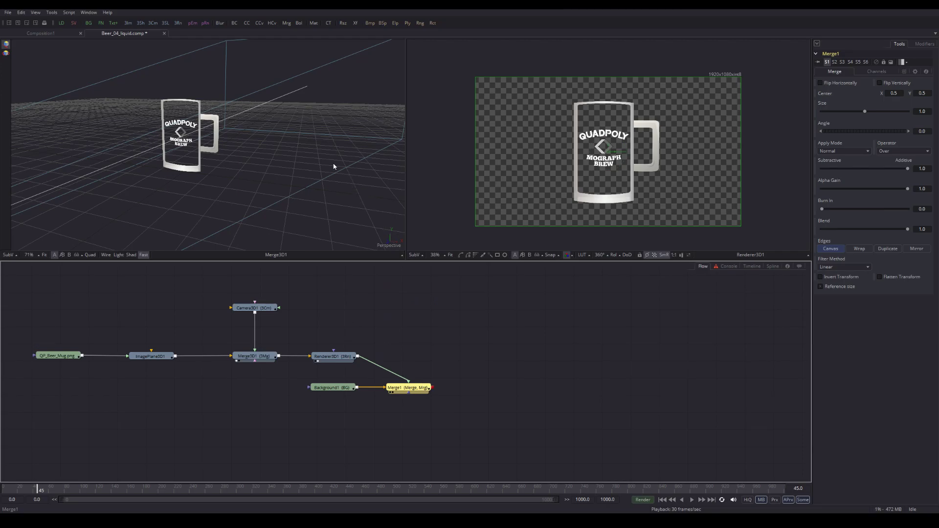
Step: Show Merge1 in the left viewer and recentre the merged image
key("1")
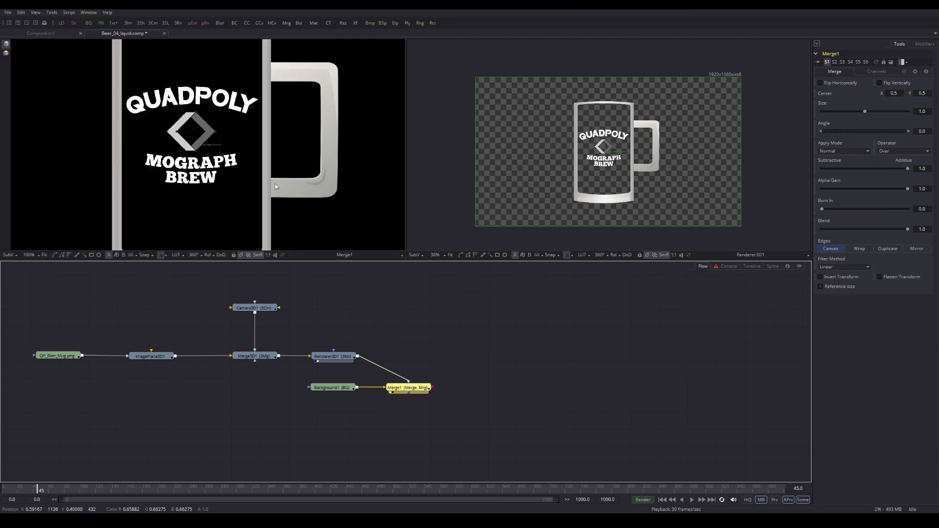
scroll(226, 170, "down", 3)
scroll(218, 187, "up", 1)
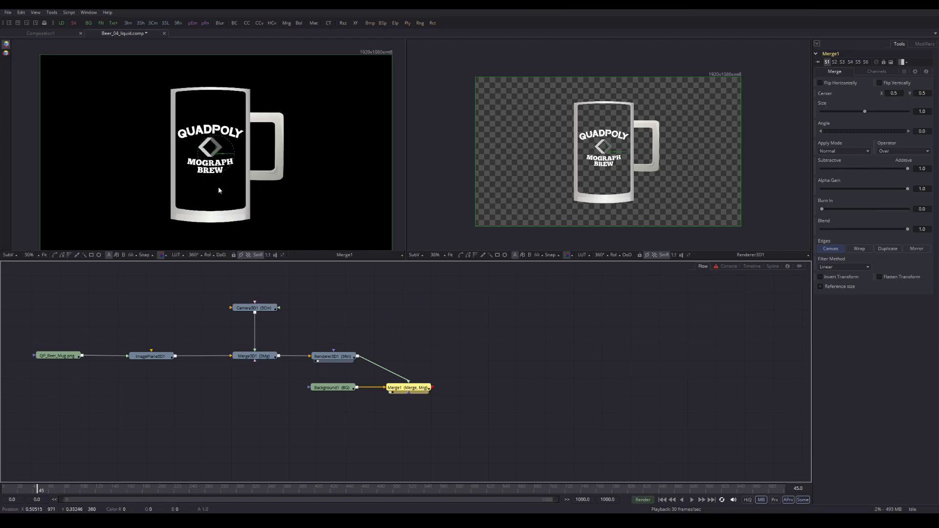
left_click_drag(229, 193, 223, 185)
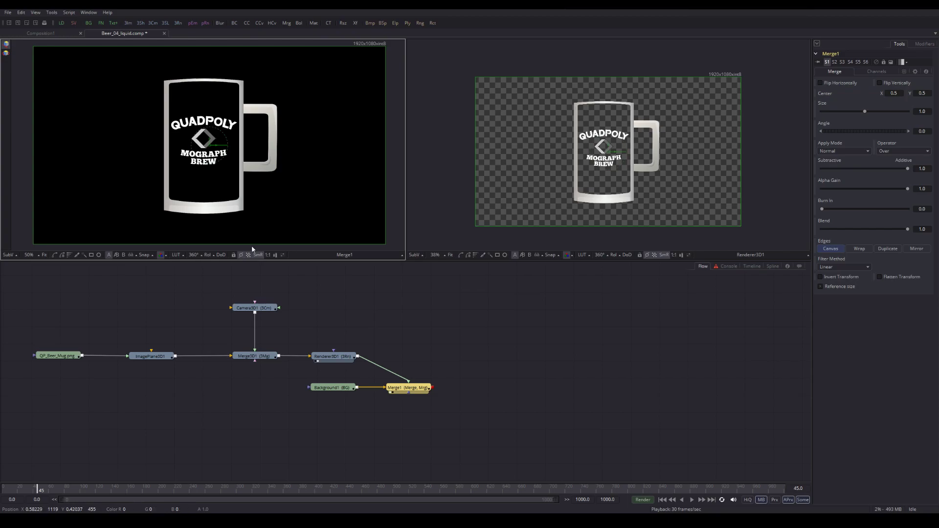
left_click(332, 389)
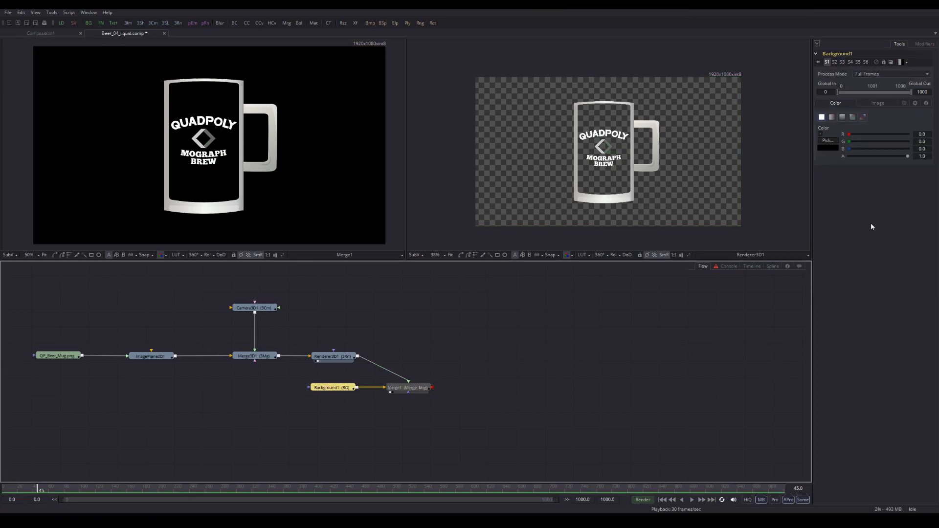
Step: Set Background1's colour to a dark brown (#281509)
left_click(834, 148)
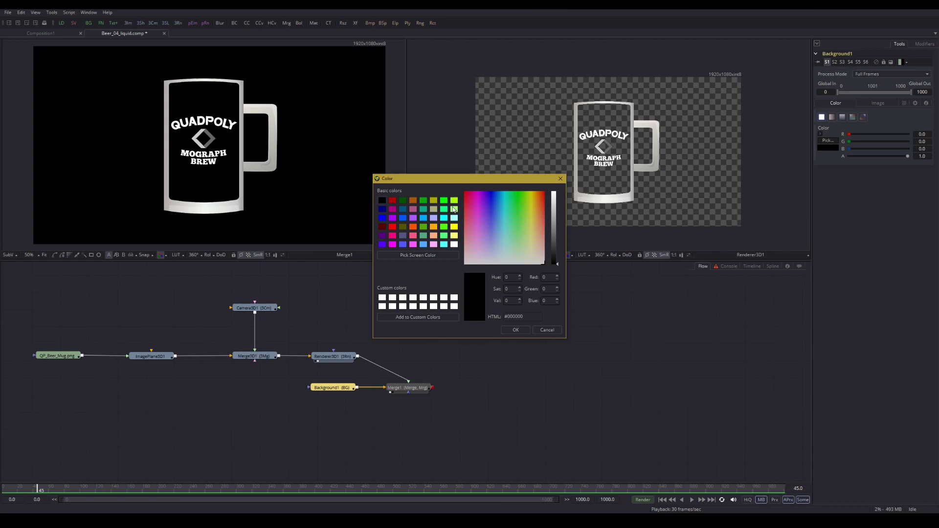
left_click(537, 201)
left_click(555, 254)
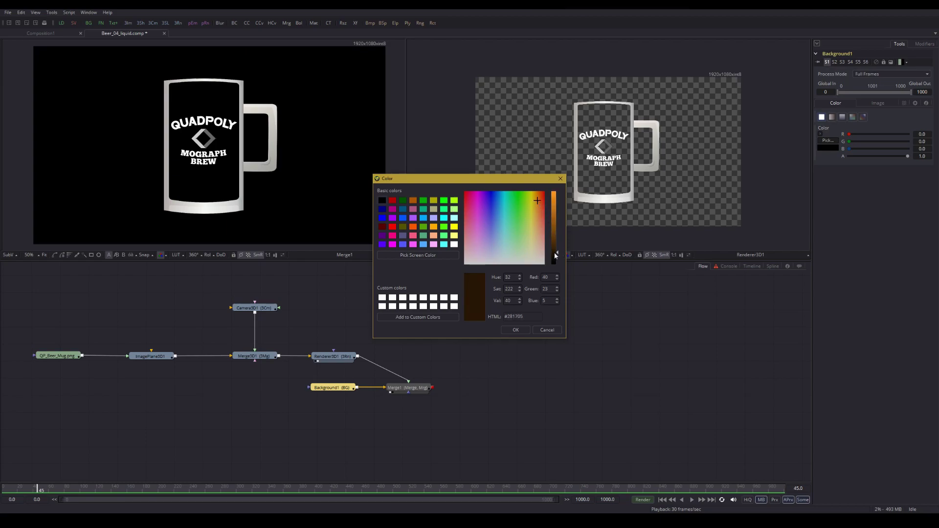
left_click_drag(538, 201, 538, 209)
left_click_drag(559, 261, 558, 257)
left_click_drag(538, 208, 539, 209)
mouse_move(558, 256)
left_mouse_down()
mouse_move(558, 241)
mouse_move(559, 255)
left_mouse_up()
left_click(511, 330)
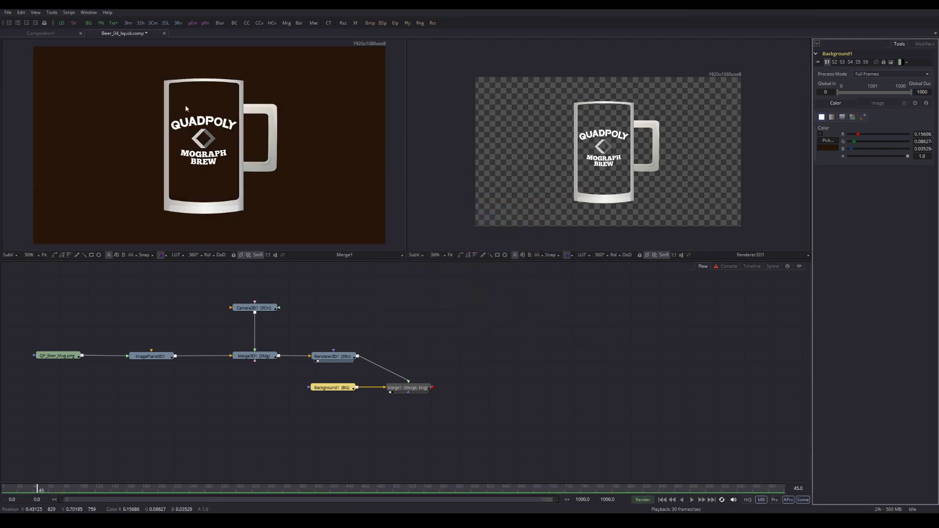
Step: Add a BSpline mask node via Add Tool > Mask > BSpline
scroll(203, 122, "down", 3)
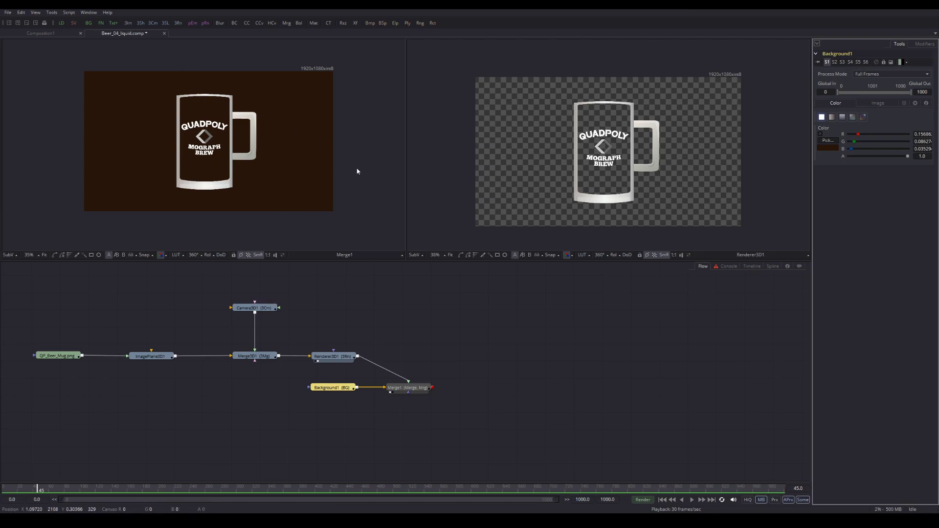
left_click_drag(357, 171, 350, 172)
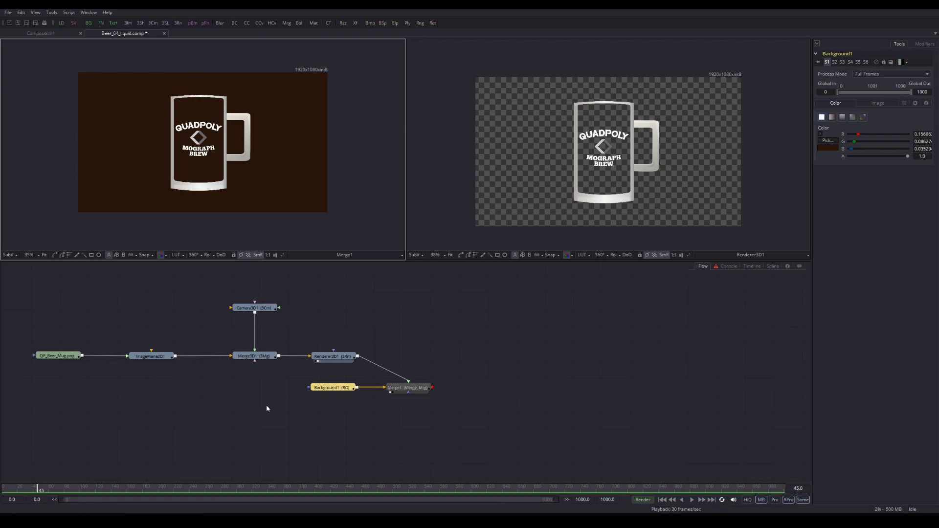
left_click_drag(271, 405, 352, 392)
left_click(335, 396)
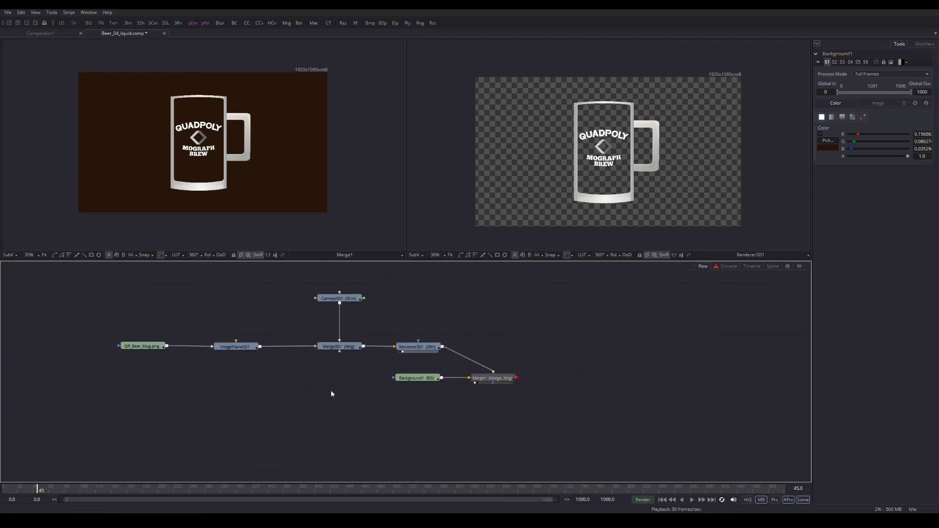
right_click(316, 376)
mouse_move(384, 380)
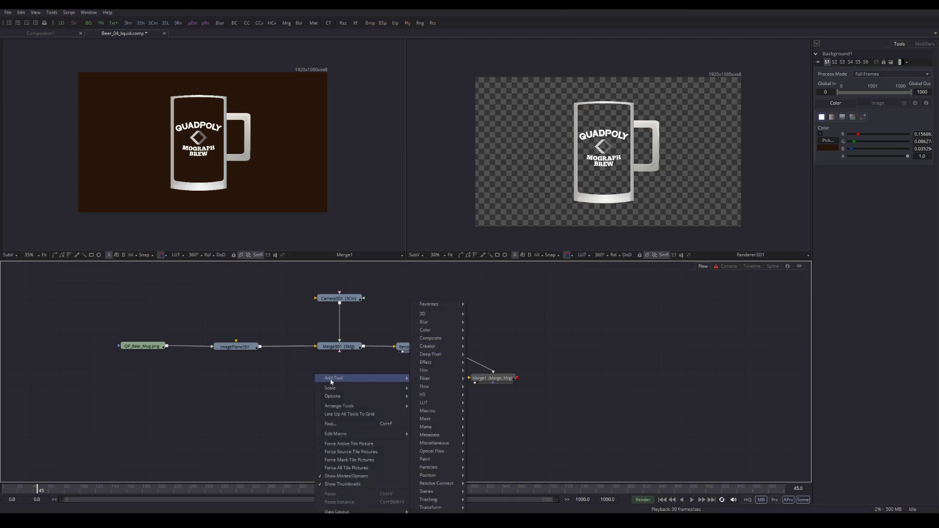
mouse_move(438, 418)
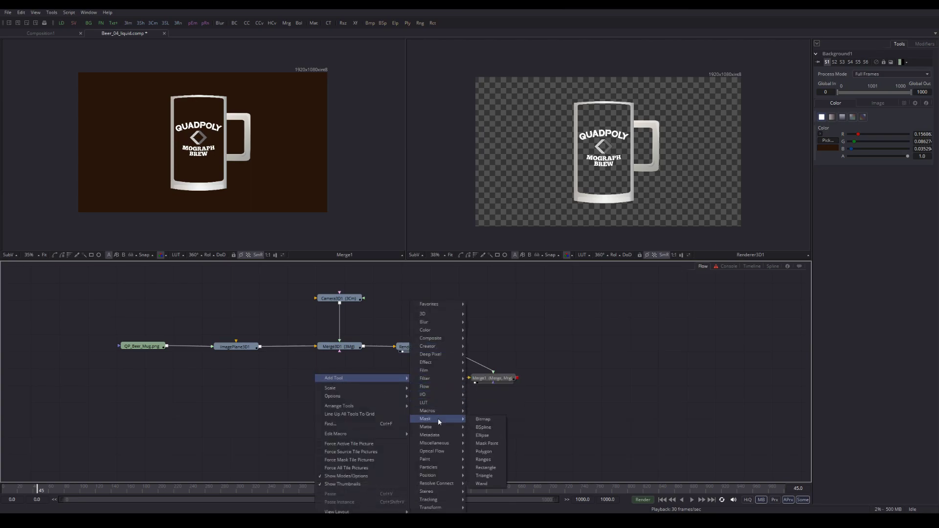
left_click(483, 427)
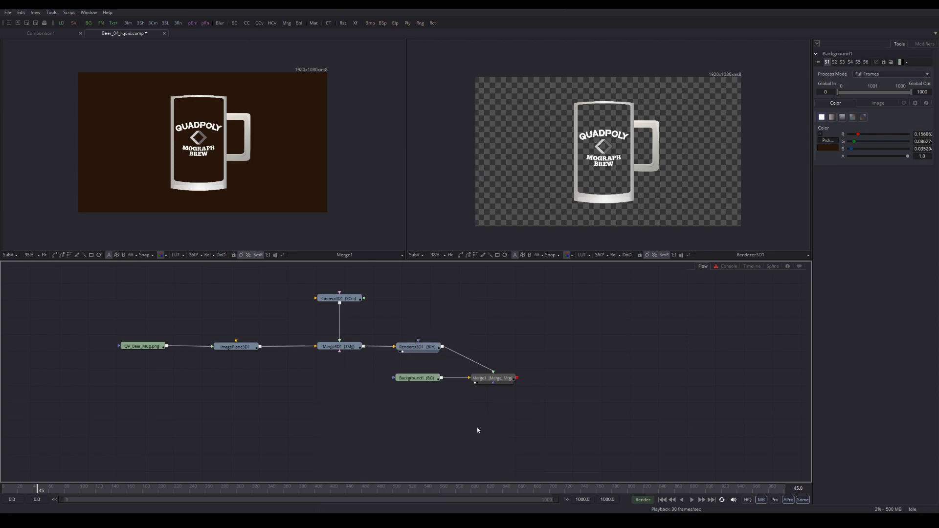
Step: Connect BSpline1's output to Background1's mask input
left_click_drag(315, 377, 342, 384)
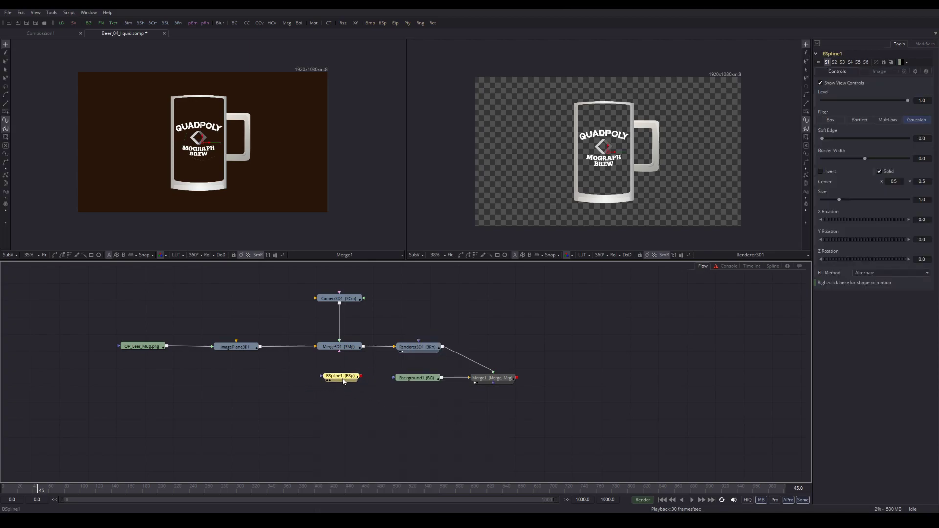
left_click_drag(360, 376, 398, 380)
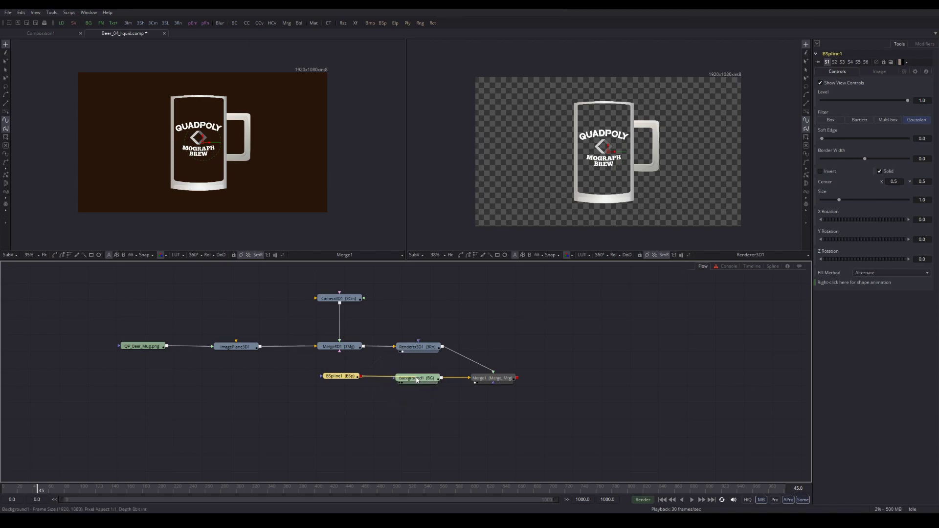
left_click_drag(417, 381, 417, 381)
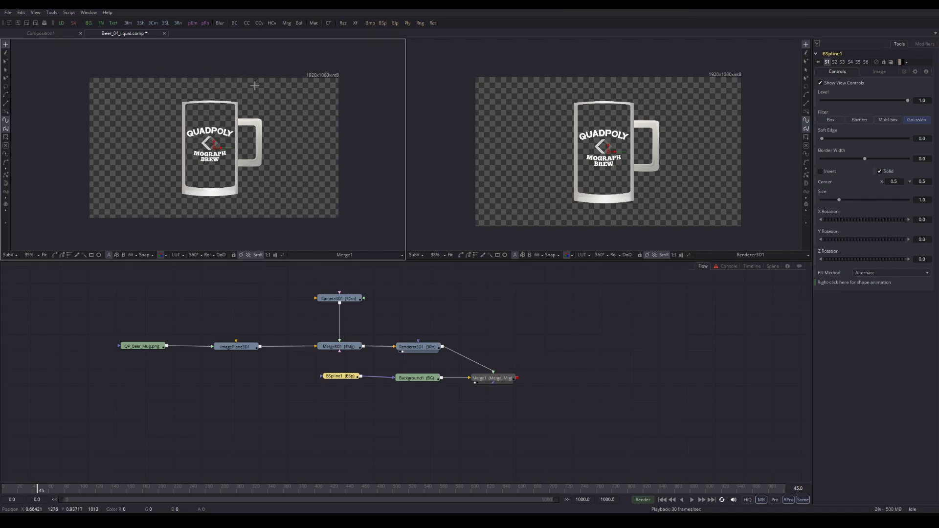
left_click(198, 63)
left_click(196, 122)
left_click(190, 181)
left_click(234, 181)
left_click(240, 89)
left_click(197, 64)
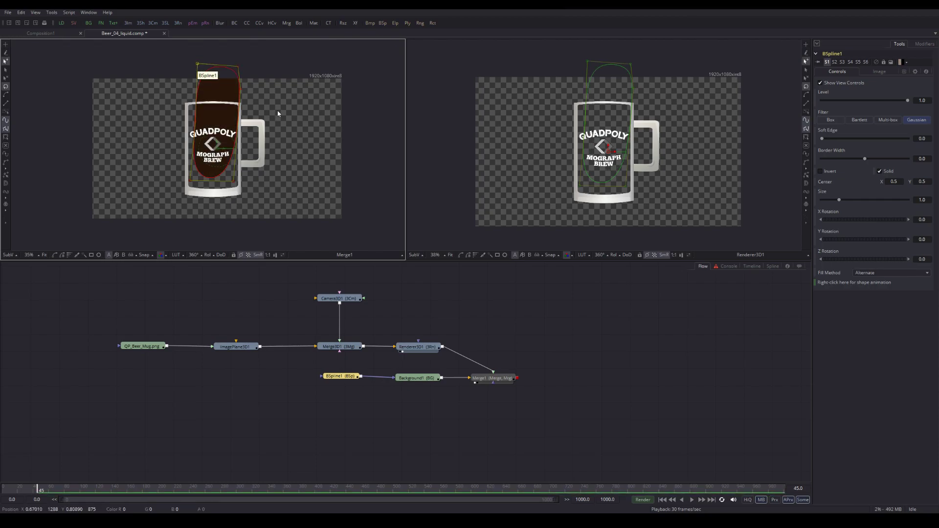
key("ctrl+z")
key("ctrl+z")
key("ctrl+z")
key("ctrl+z")
key("ctrl+z")
key("ctrl+z")
key("ctrl+z")
left_click_drag(253, 94, 249, 116)
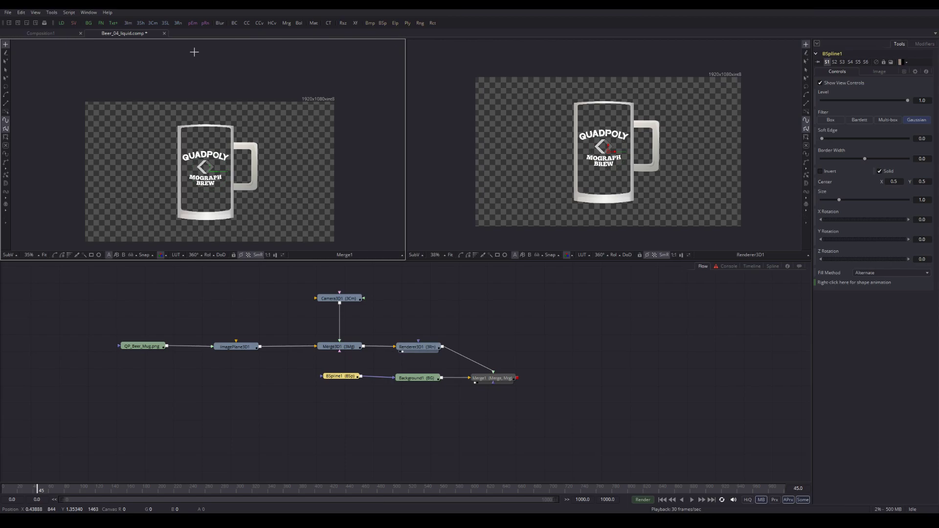
Step: Start a mask shape above the frame, placing its top and left-side points
left_click_drag(208, 80, 203, 72)
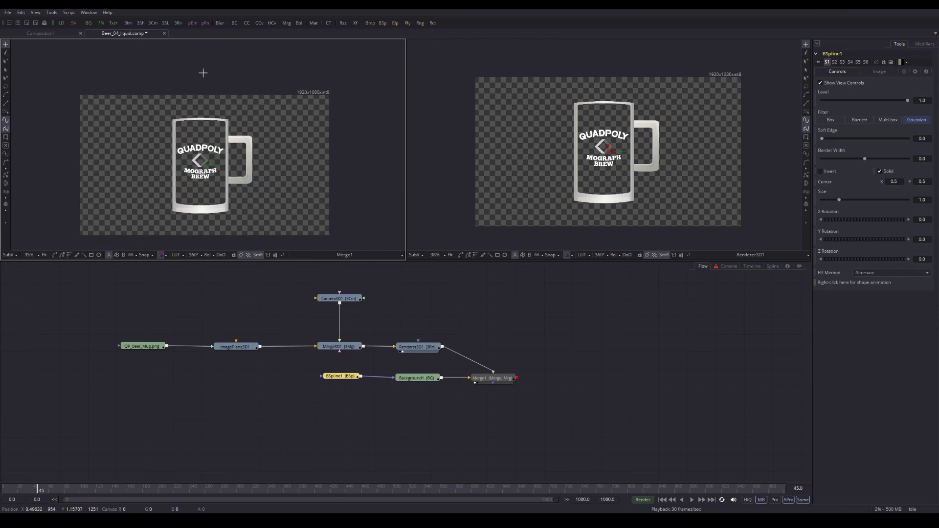
left_click_drag(156, 99, 156, 108)
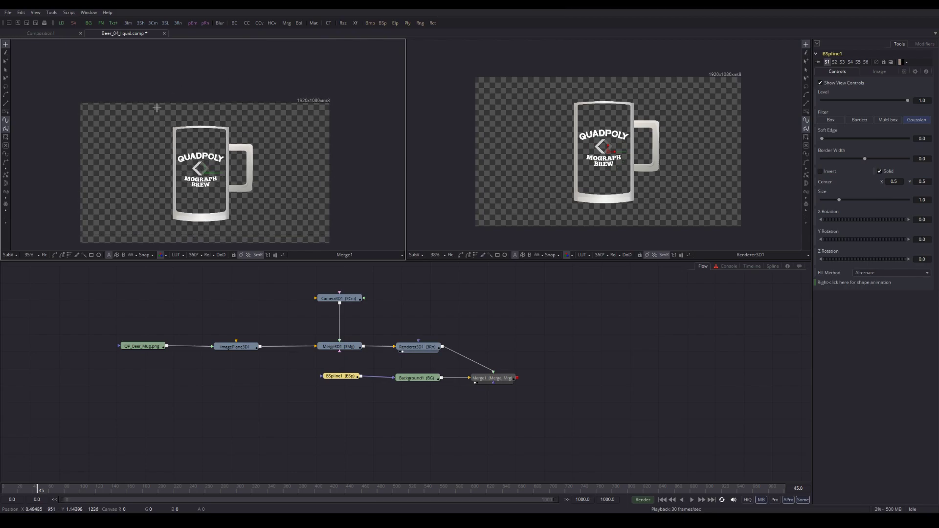
left_click_drag(203, 71, 211, 78)
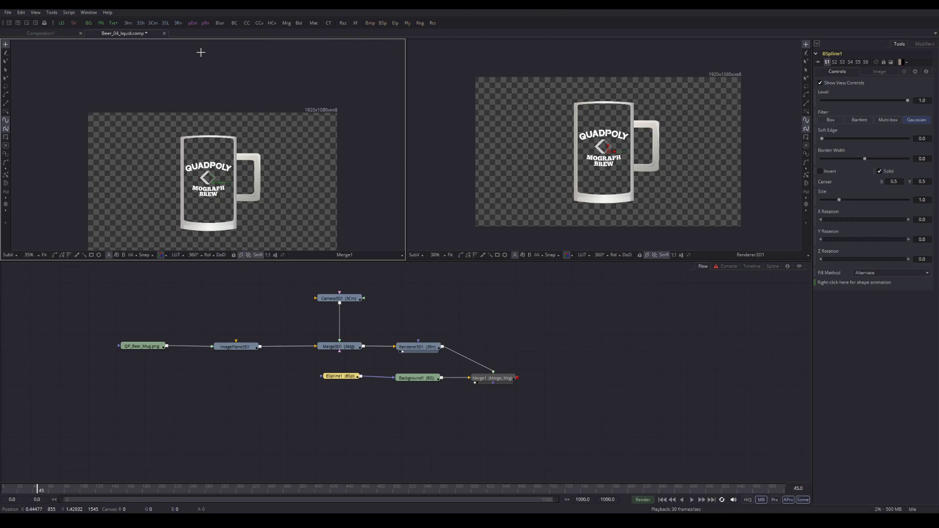
left_click(215, 54)
left_click(194, 53)
left_click(193, 82)
left_click(193, 89)
left_click(193, 96)
Step: Add the right-side points, close the BSpline shape, and undo an accidental point move
left_click(219, 97)
left_click(220, 89)
left_click(220, 81)
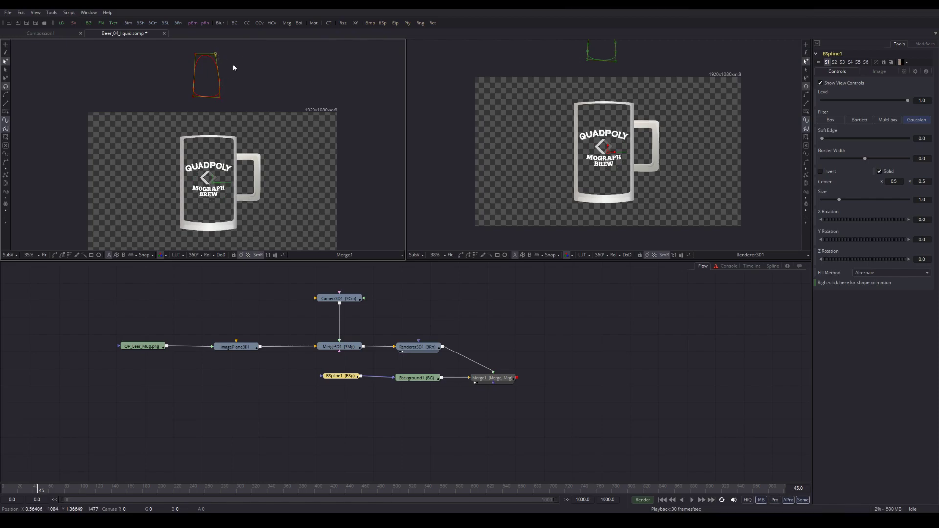
left_click(217, 54)
mouse_move(221, 99)
left_mouse_down()
mouse_move(215, 111)
mouse_move(227, 128)
mouse_move(252, 122)
mouse_move(235, 119)
mouse_move(218, 93)
mouse_move(310, 96)
mouse_move(321, 68)
mouse_move(293, 100)
mouse_move(202, 93)
mouse_move(204, 86)
mouse_move(218, 97)
mouse_move(245, 88)
mouse_move(209, 88)
mouse_move(259, 66)
mouse_move(205, 86)
mouse_move(226, 73)
mouse_move(220, 96)
mouse_move(238, 101)
left_mouse_up()
key("ctrl+z")
key("ctrl+z")
Step: Make BSpline1's points smooth with Polyline > Smooth
right_click(204, 63)
mouse_move(231, 177)
mouse_move(231, 201)
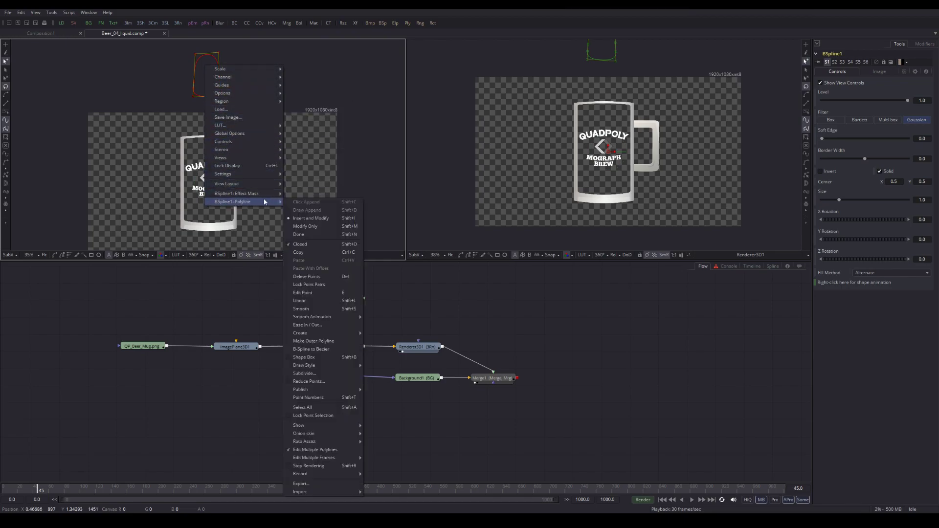
left_click(324, 349)
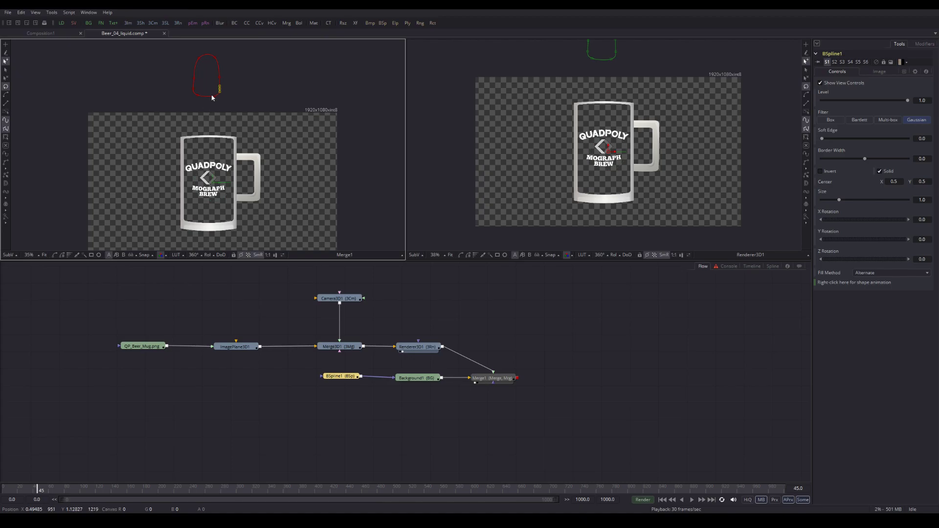
Step: Adjust the bottom point's curve handle, then return to frame 14
scroll(202, 80, "up", 2)
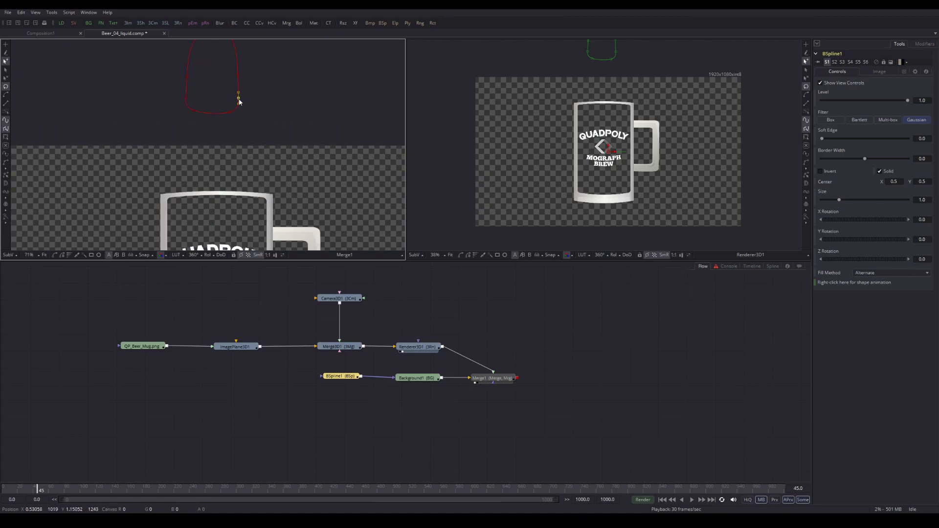
left_click(229, 112)
mouse_move(238, 110)
left_mouse_down()
mouse_move(212, 74)
mouse_move(240, 102)
mouse_move(203, 152)
mouse_move(256, 124)
mouse_move(268, 100)
mouse_move(196, 133)
mouse_move(253, 121)
mouse_move(268, 89)
mouse_move(237, 109)
left_mouse_up()
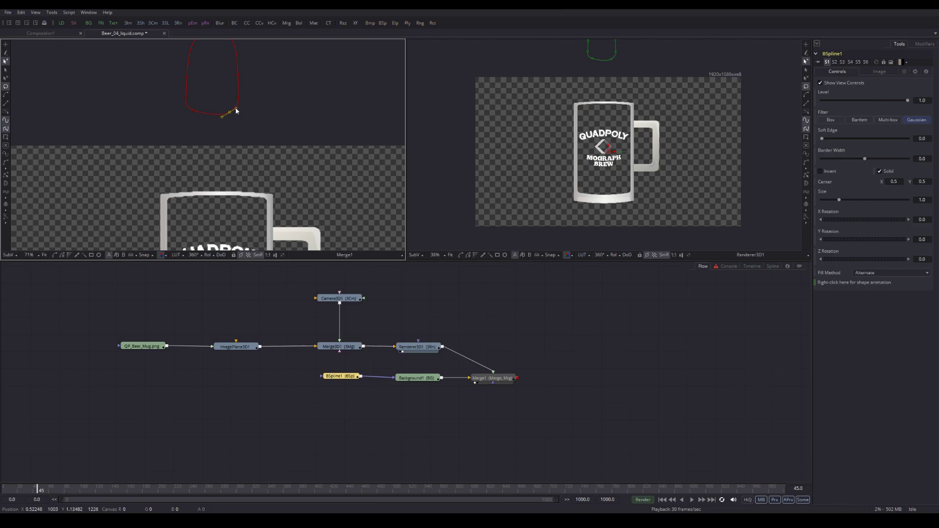
scroll(271, 108, "down", 4)
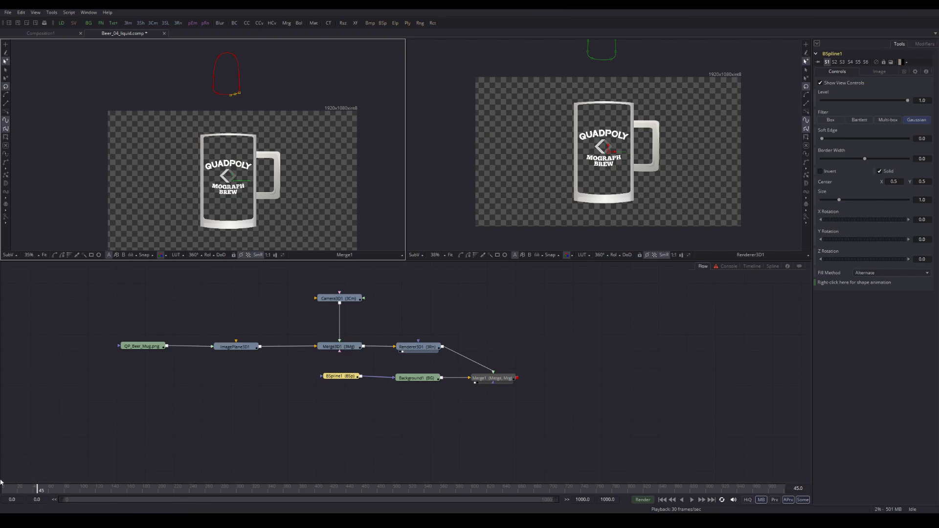
mouse_move(36, 489)
left_mouse_down()
mouse_move(5, 492)
mouse_move(54, 497)
mouse_move(38, 498)
left_mouse_up()
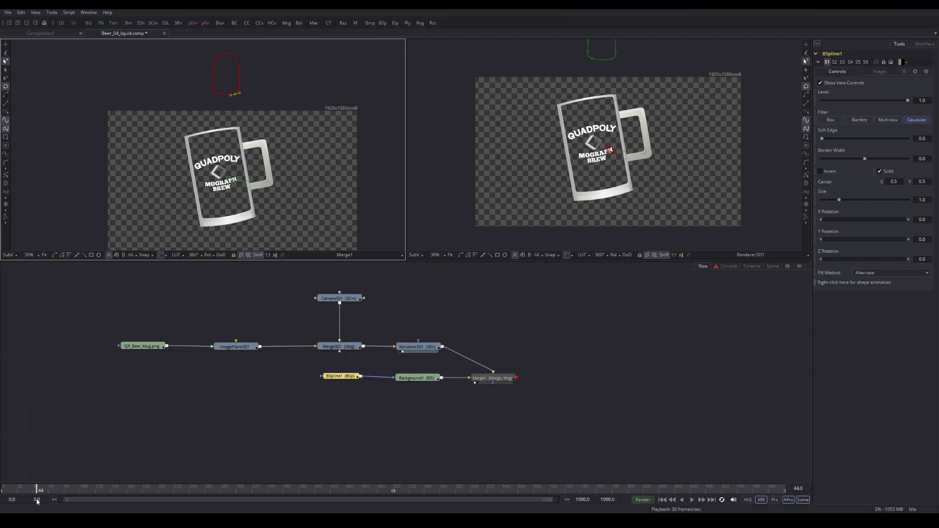
left_click_drag(37, 501, 38, 500)
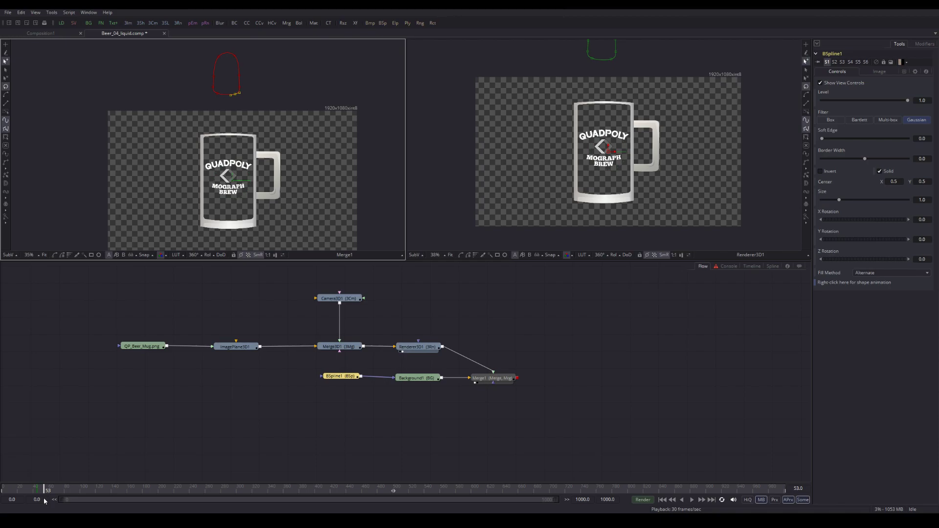
left_click_drag(43, 501, 42, 501)
left_click(773, 266)
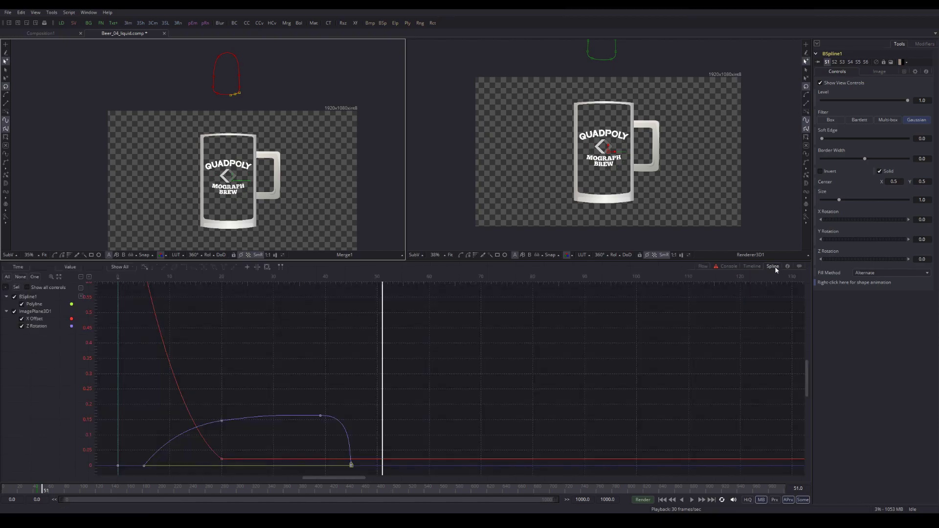
left_click(703, 266)
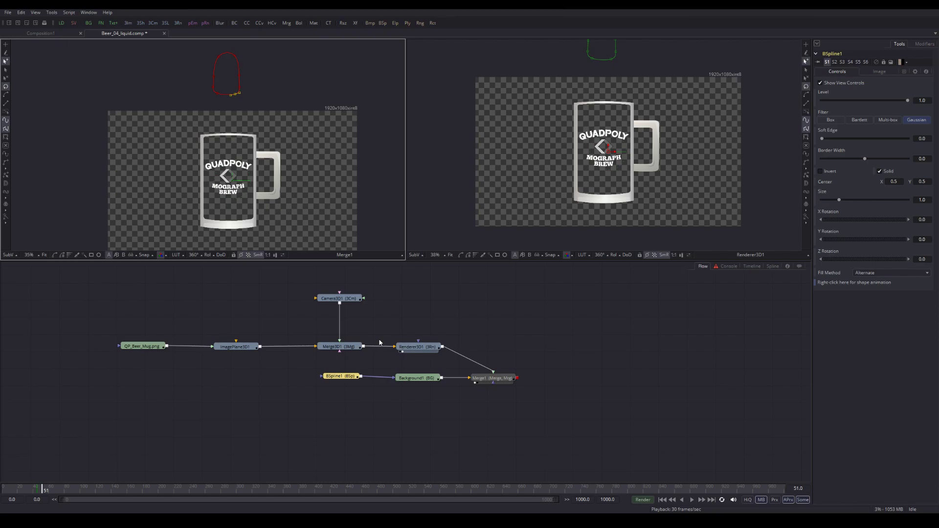
mouse_move(41, 491)
left_mouse_down()
mouse_move(27, 489)
mouse_move(49, 495)
left_mouse_up()
left_click_drag(182, 88, 193, 93)
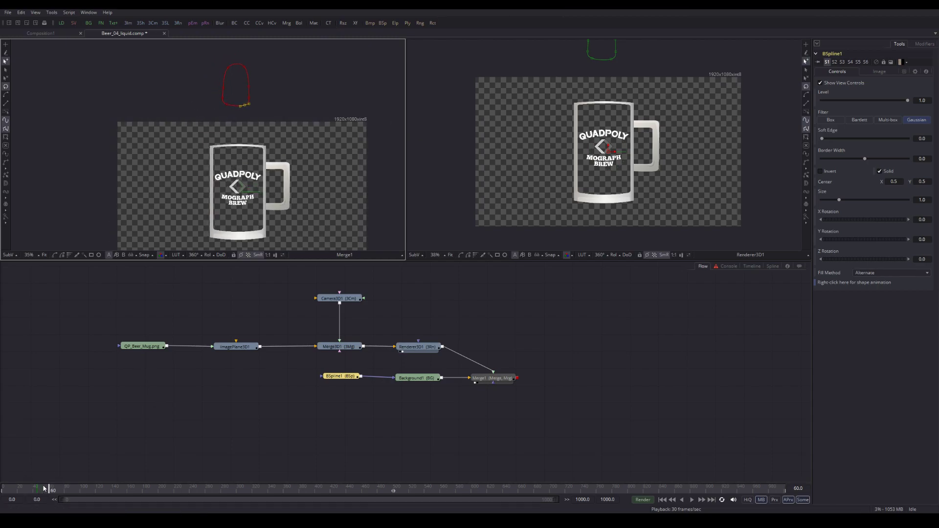
left_click_drag(43, 489, 44, 490)
left_click(35, 489)
left_click_drag(35, 489, 49, 490)
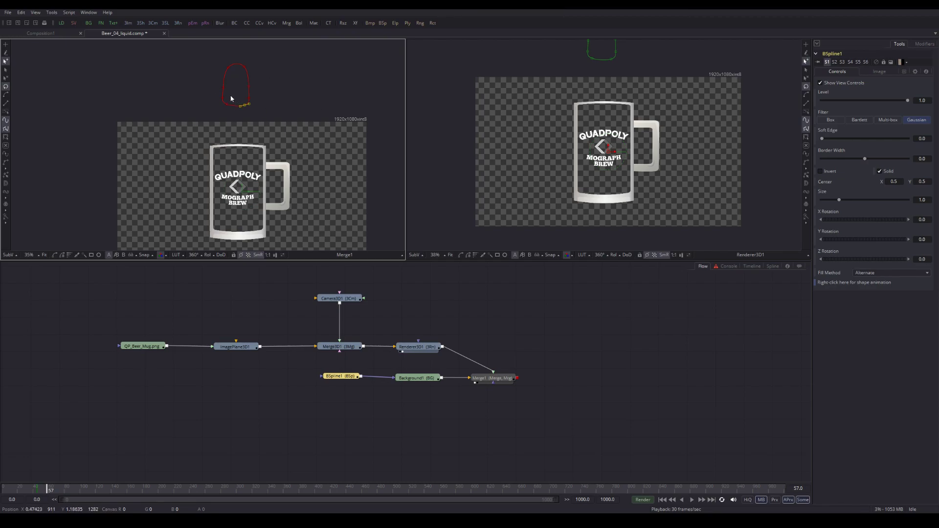
right_click(837, 283)
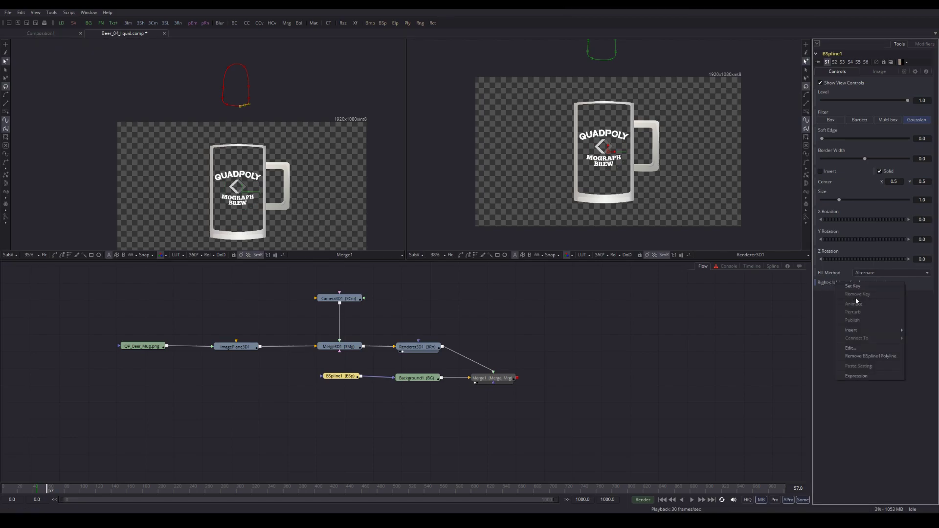
left_click(825, 301)
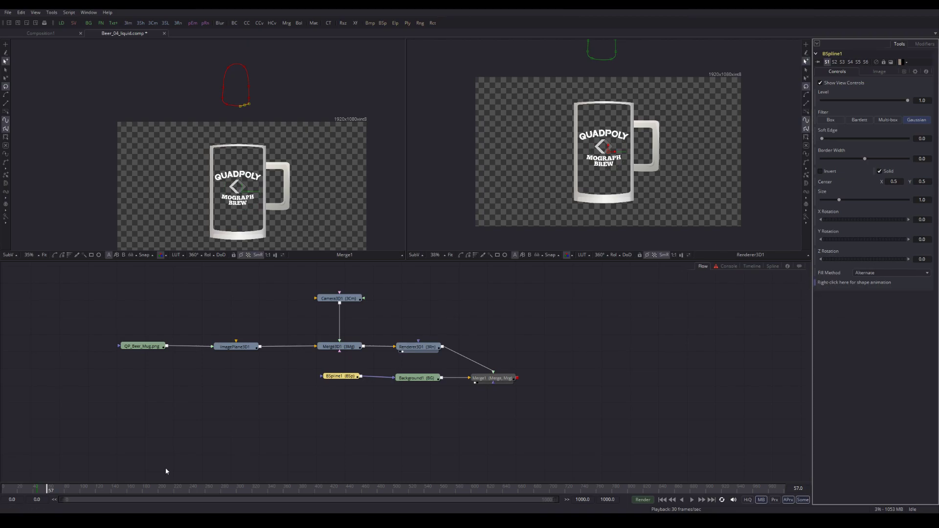
left_click_drag(48, 491, 37, 490)
Step: Stretch the mask's bottom points down to the mug base and preview the fill to frame 63
left_click(245, 106)
left_click_drag(241, 106, 244, 88)
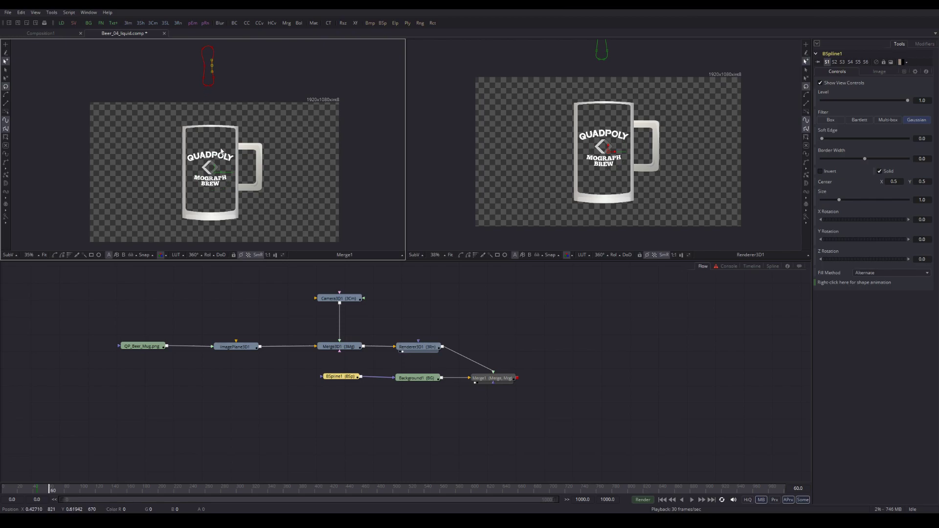
left_click_drag(229, 94, 201, 84)
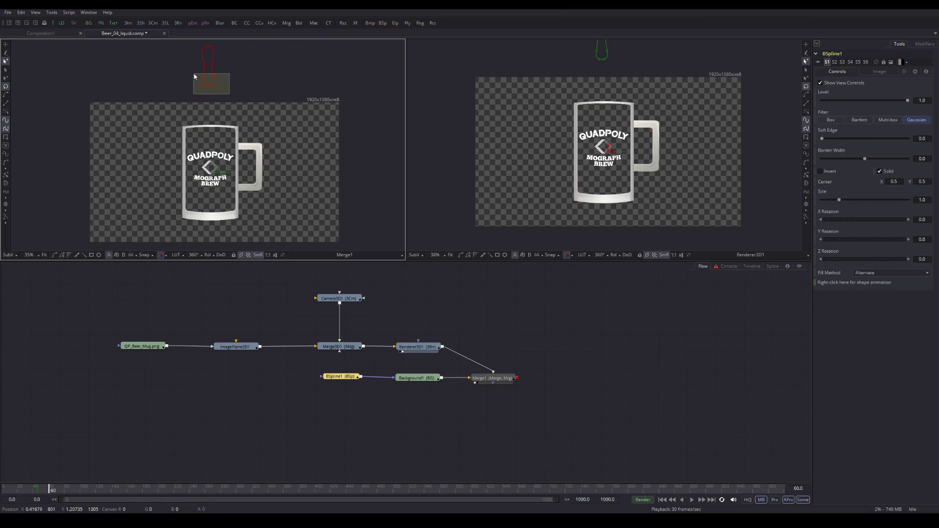
right_click(194, 76)
left_click(177, 71)
left_click_drag(214, 79, 213, 211)
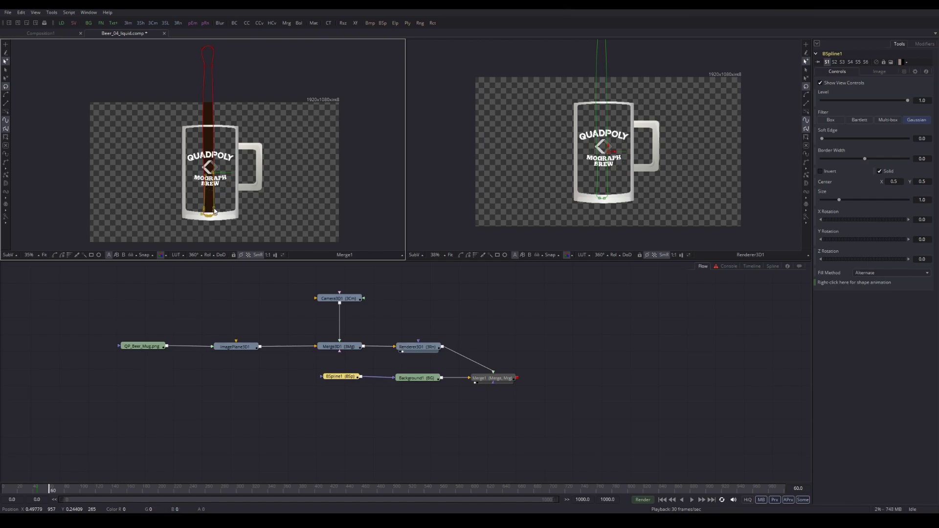
mouse_move(46, 491)
left_mouse_down()
mouse_move(38, 491)
mouse_move(51, 492)
left_mouse_up()
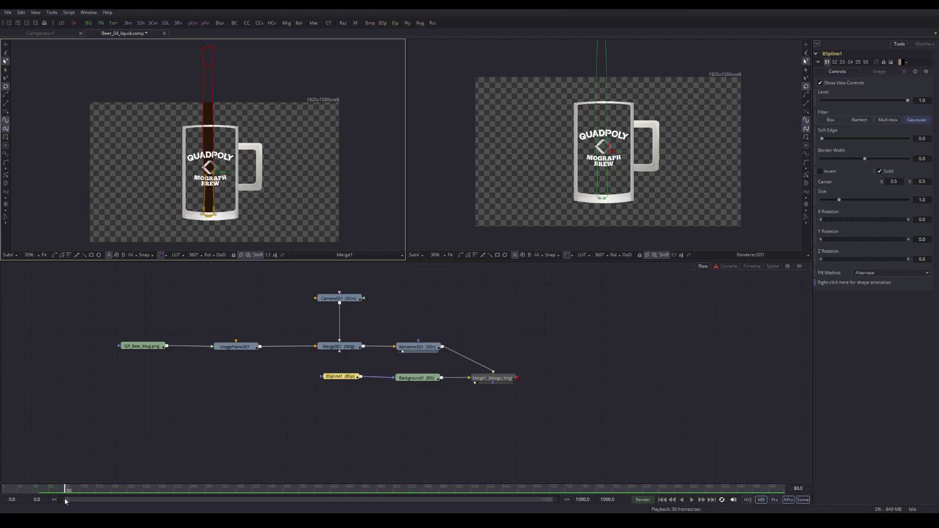
Step: Widen the liquid's base by pulling out its right and left edges and curving the right side
scroll(209, 213, "up", 1)
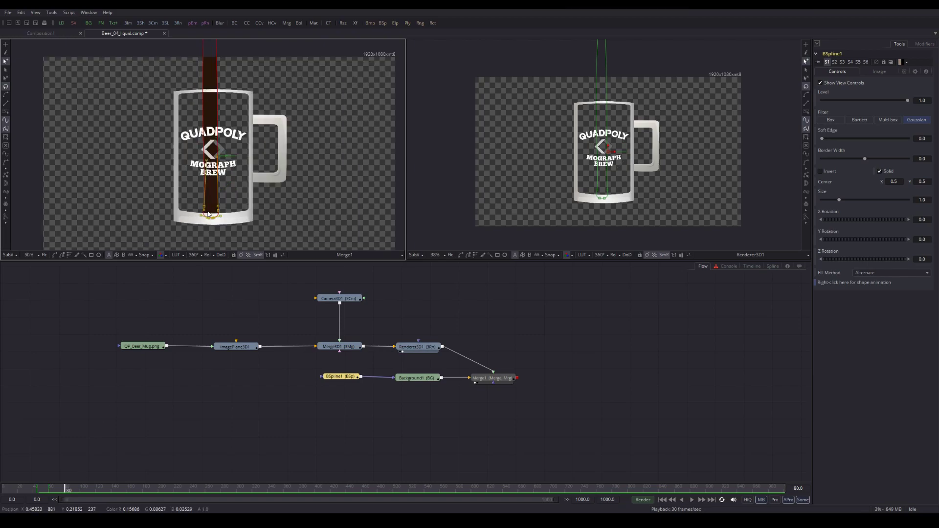
scroll(209, 214, "up", 1)
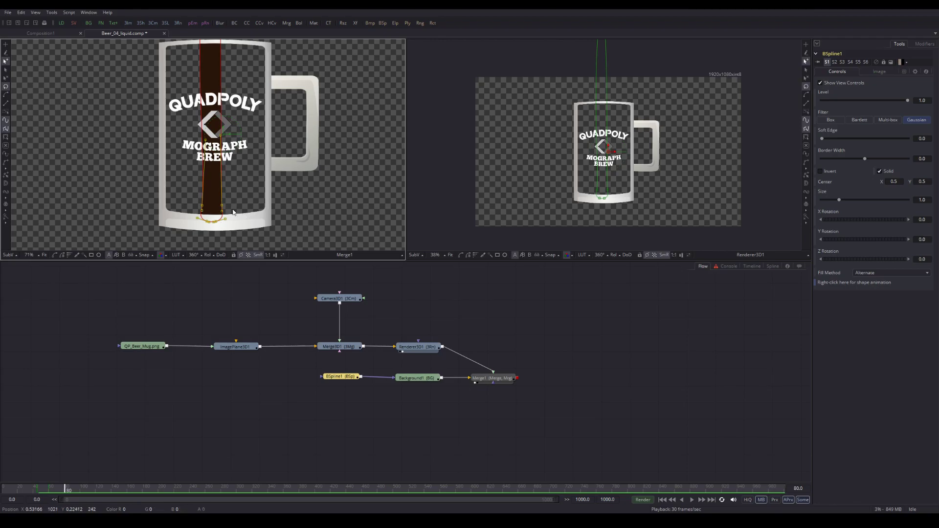
left_click(292, 201)
left_click_drag(222, 208, 266, 205)
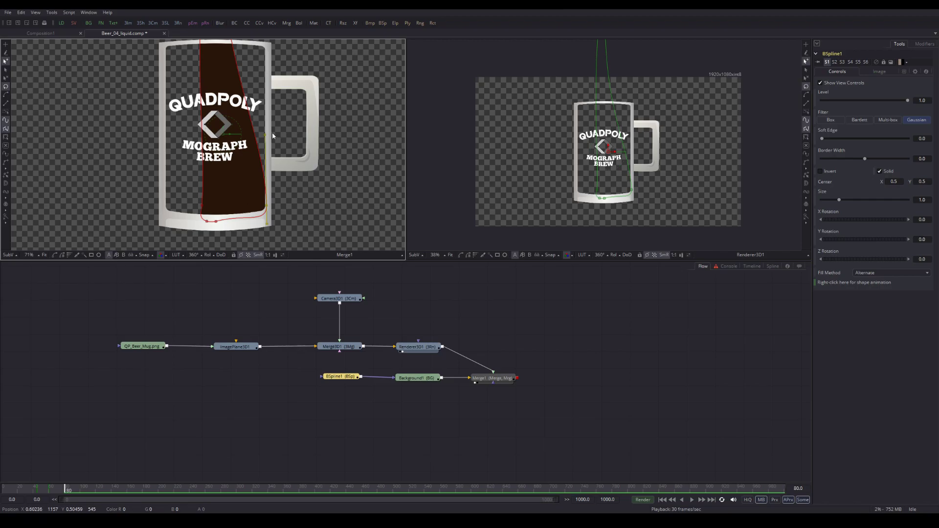
left_click_drag(265, 134, 233, 214)
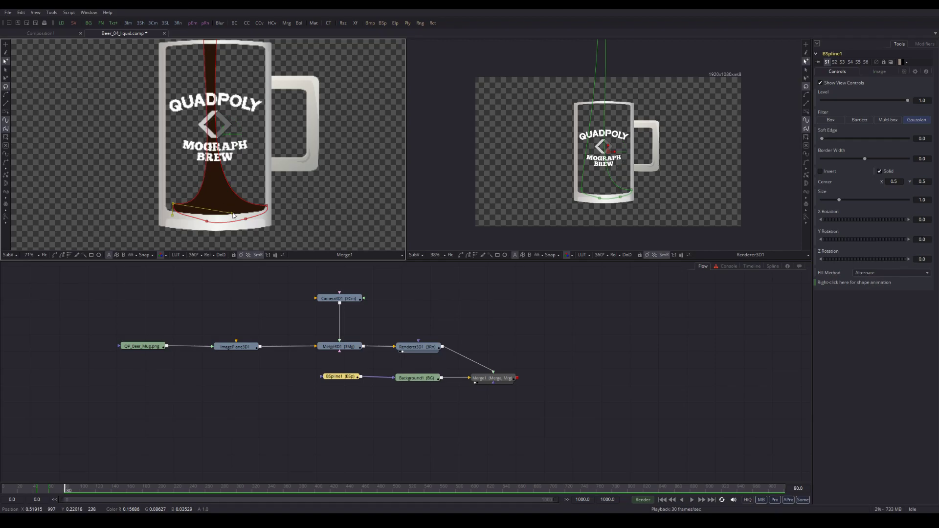
left_click_drag(175, 207, 166, 208)
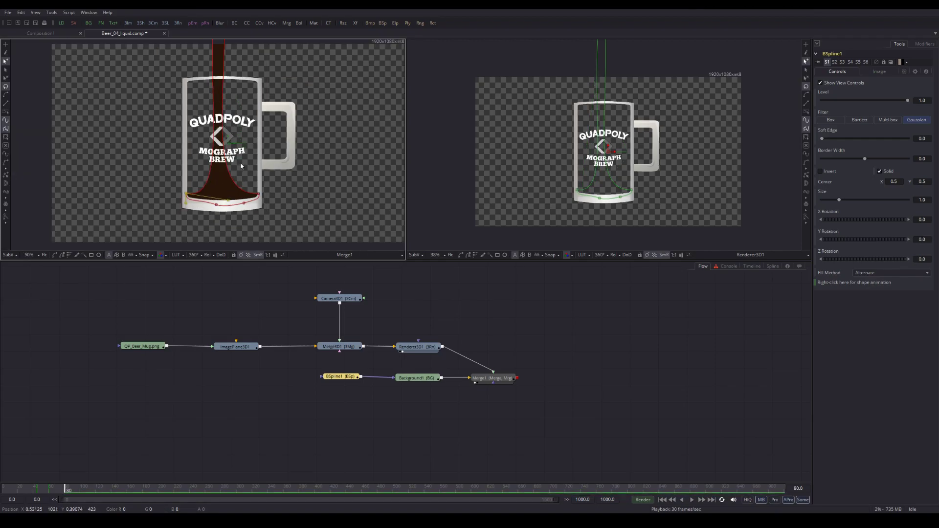
Step: Select the mask's top points and pull them down, pinching the liquid's middle
scroll(253, 140, "down", 2)
scroll(262, 175, "up", 3)
scroll(255, 137, "down", 1)
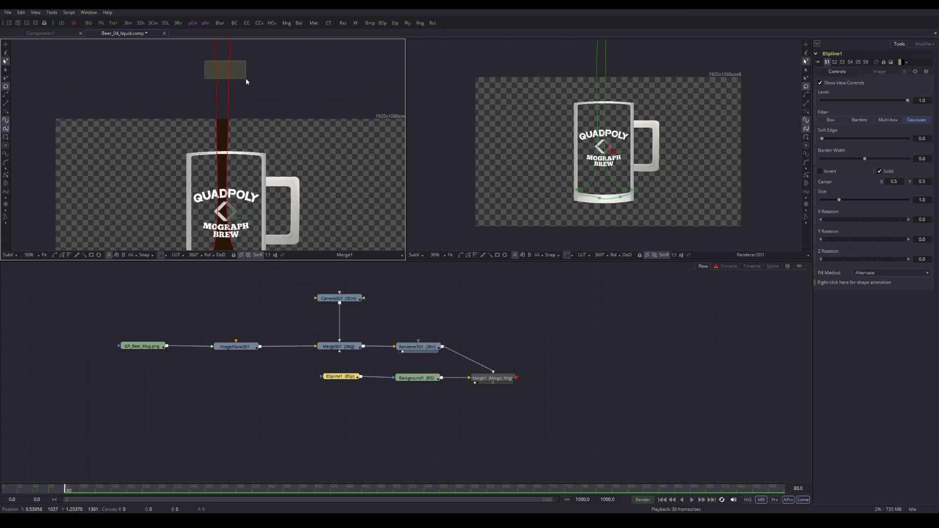
left_click_drag(246, 81, 247, 80)
scroll(253, 78, "down", 1)
left_click_drag(220, 51, 223, 201)
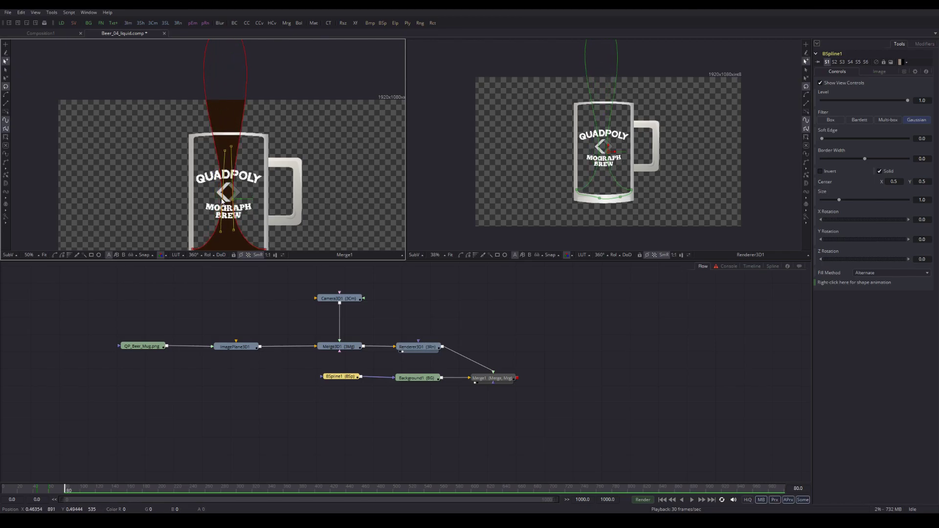
scroll(265, 127, "up", 3)
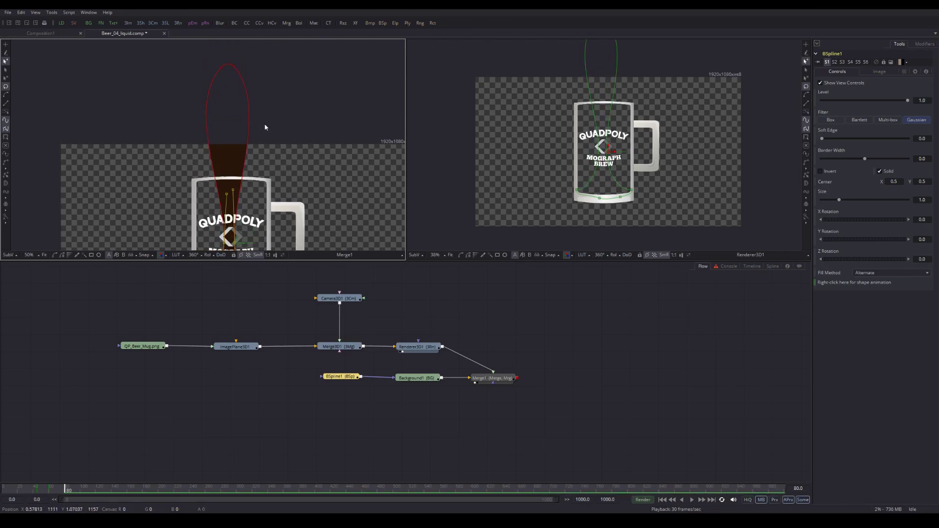
Step: Adjust the top point's tangents so the stream becomes a narrow vertical column
left_click(221, 68)
left_click_drag(186, 112, 224, 139)
left_click_drag(233, 68, 231, 136)
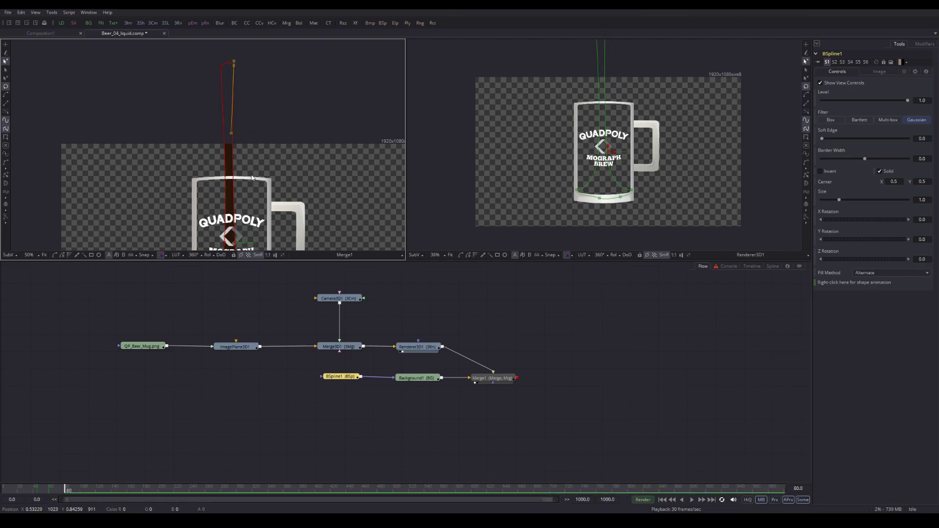
scroll(233, 176, "down", 3)
scroll(230, 201, "down", 2)
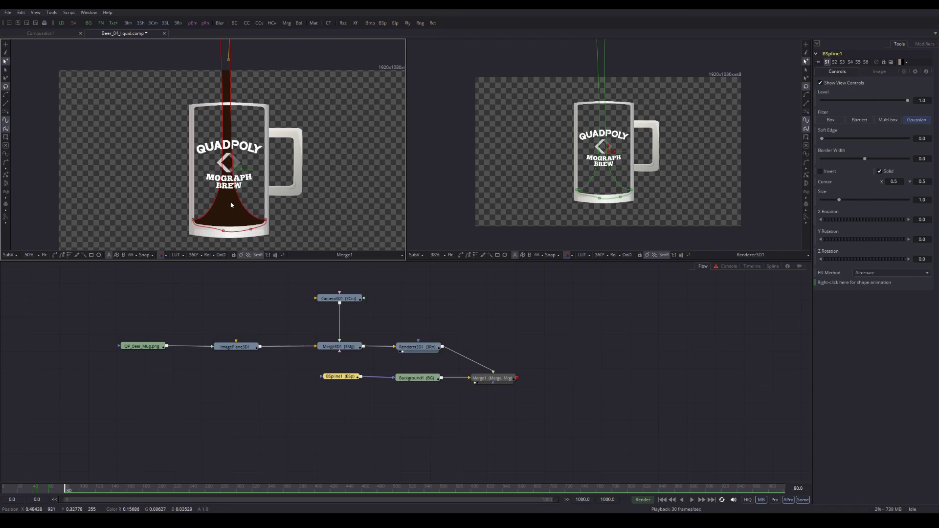
scroll(230, 201, "up", 4)
scroll(255, 135, "down", 2)
scroll(234, 93, "down", 1)
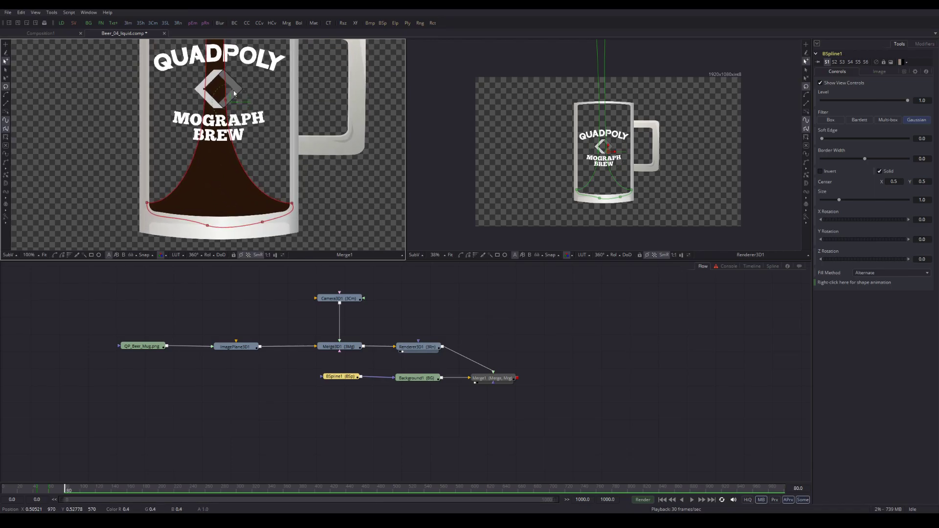
Step: Pull the stream's upper point down and reshape its upper and lower curves
left_click_drag(227, 106, 235, 193)
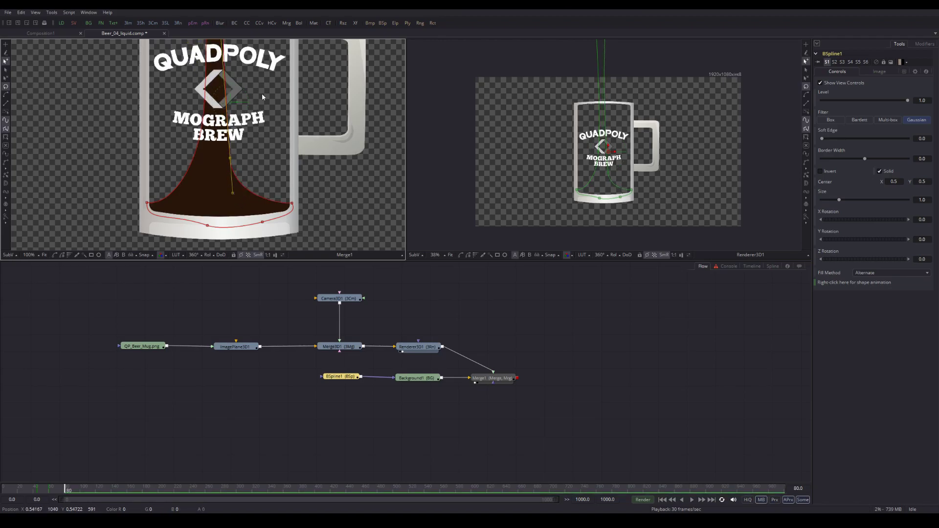
scroll(262, 146, "down", 1)
scroll(259, 139, "up", 4)
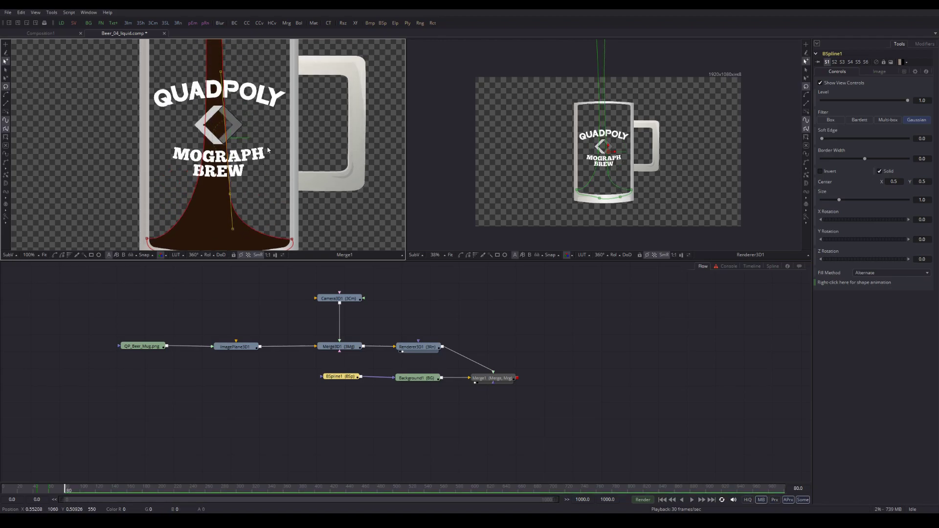
left_click_drag(226, 104, 233, 213)
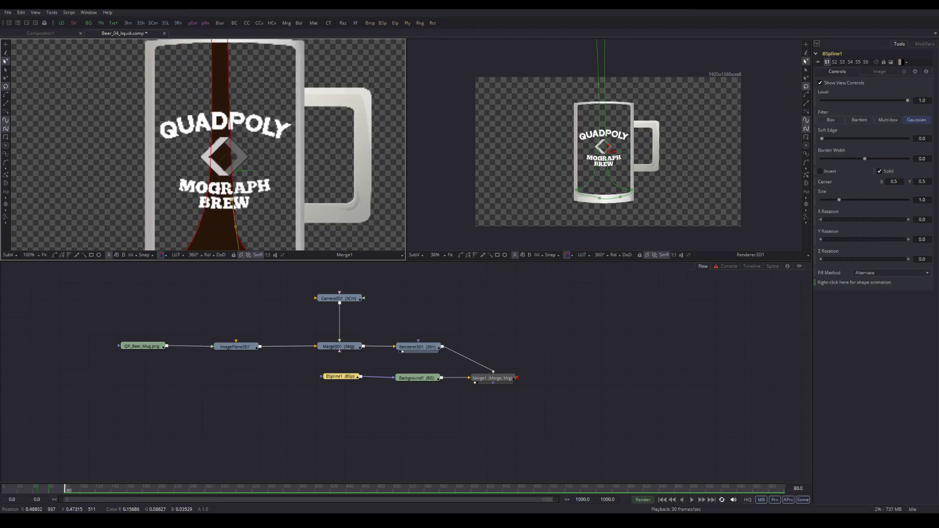
scroll(221, 144, "down", 5)
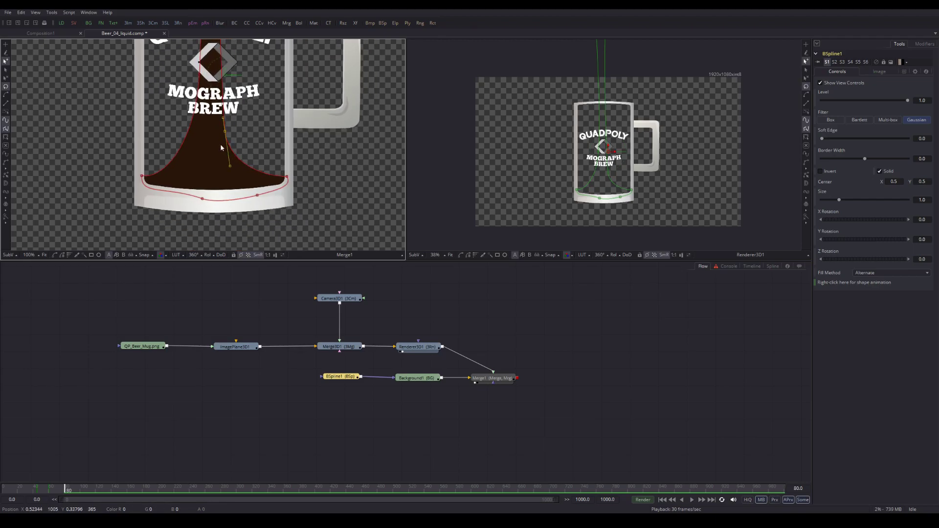
left_click_drag(230, 168, 227, 153)
Step: Curve the stream's left edge, then scrub back from frame 80 to 52 to check the pour
scroll(227, 153, "up", 4)
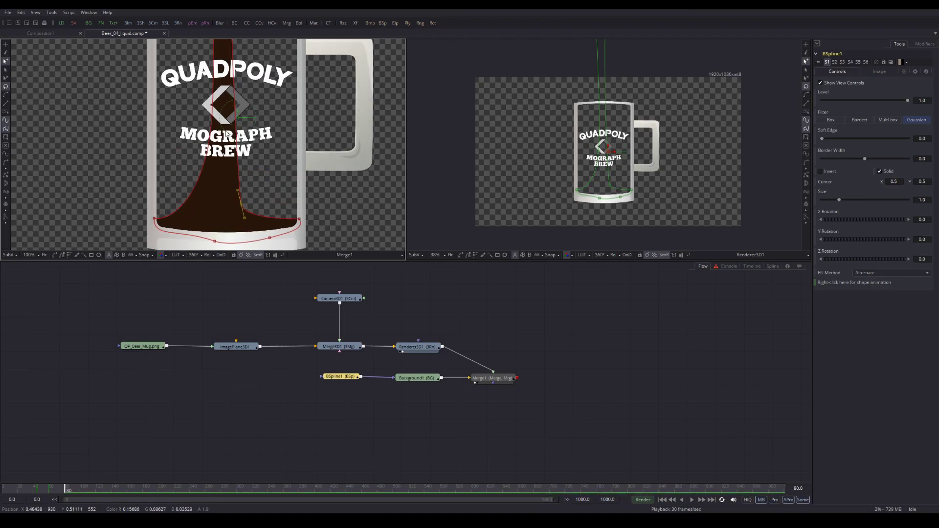
scroll(220, 129, "down", 3)
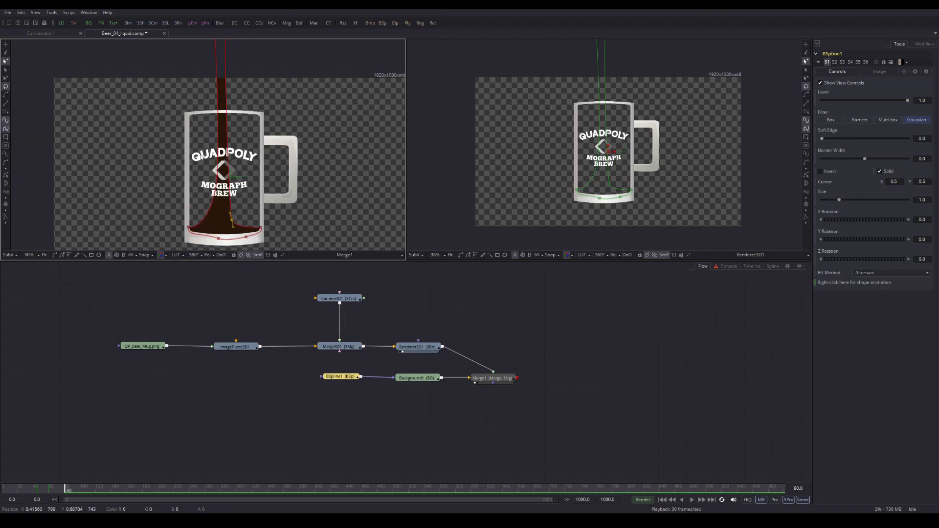
scroll(217, 122, "up", 4)
scroll(213, 112, "down", 4)
scroll(213, 112, "up", 2)
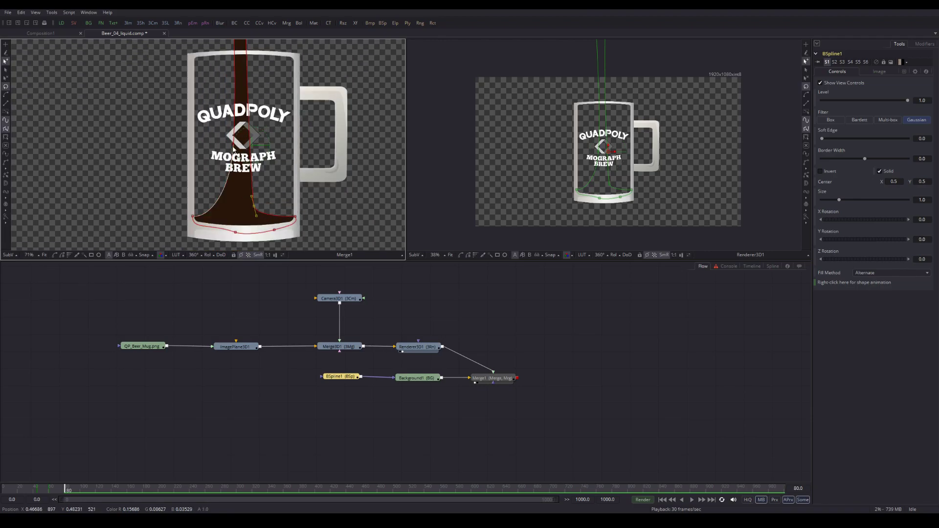
scroll(260, 175, "down", 2)
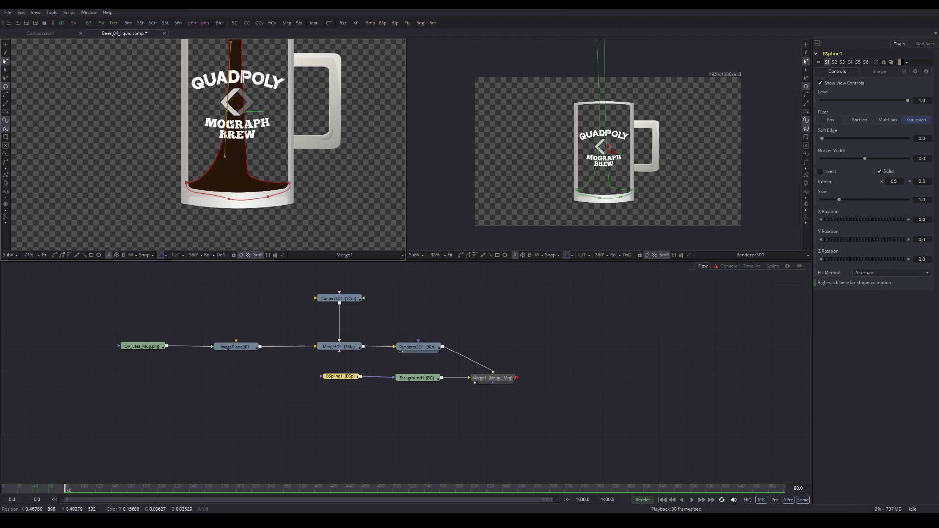
scroll(224, 139, "up", 1)
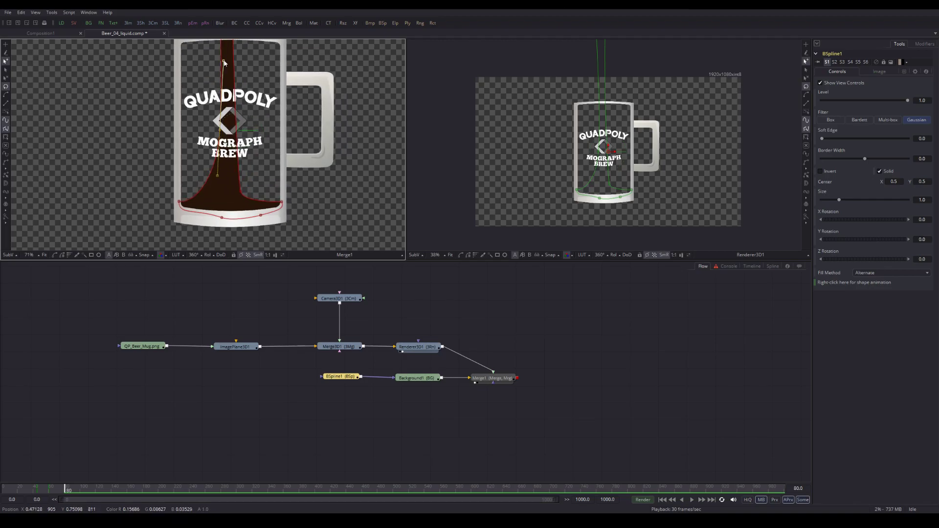
left_click_drag(216, 175, 224, 195)
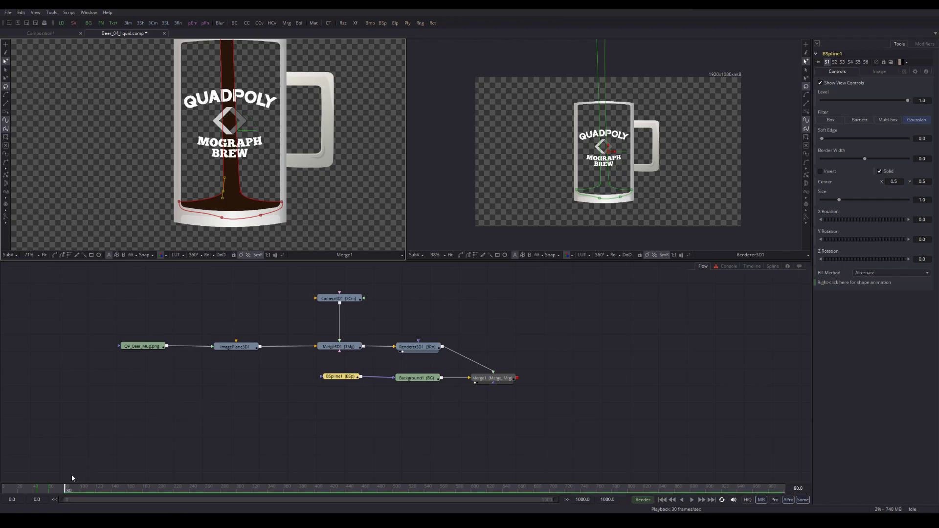
mouse_move(62, 491)
left_mouse_down()
mouse_move(40, 491)
mouse_move(67, 500)
left_mouse_up()
Step: Pull the pool's bottom-left point to the mug wall and bend its bottom curve along the base
scroll(274, 195, "down", 1)
left_click_drag(267, 166, 250, 172)
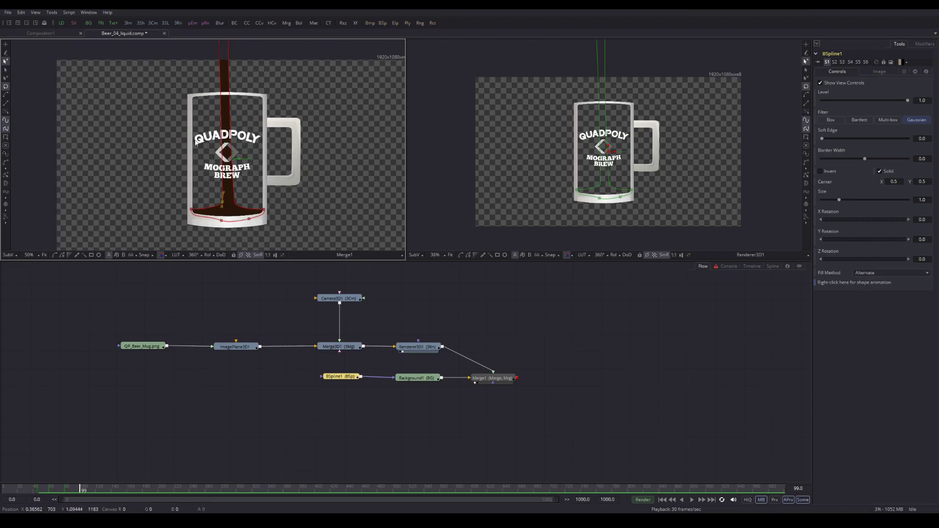
left_click_drag(163, 158, 161, 167)
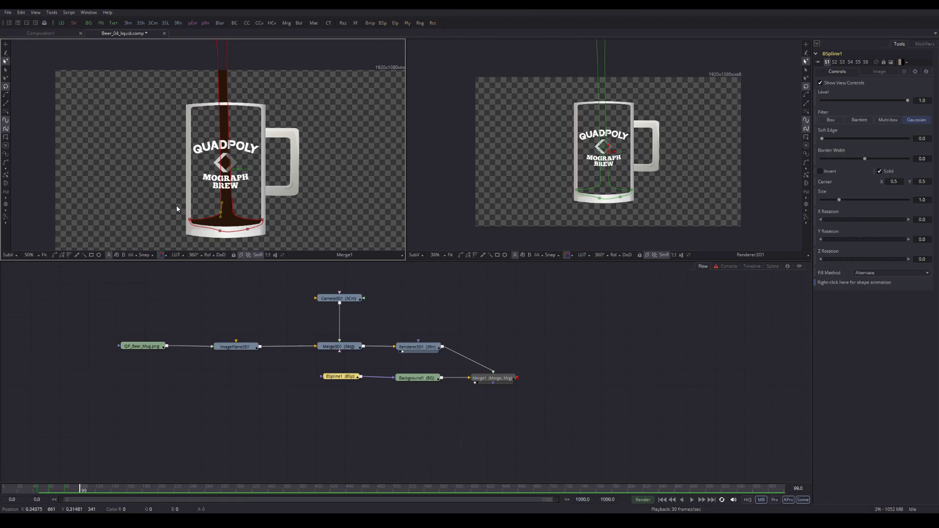
left_click_drag(220, 234, 187, 228)
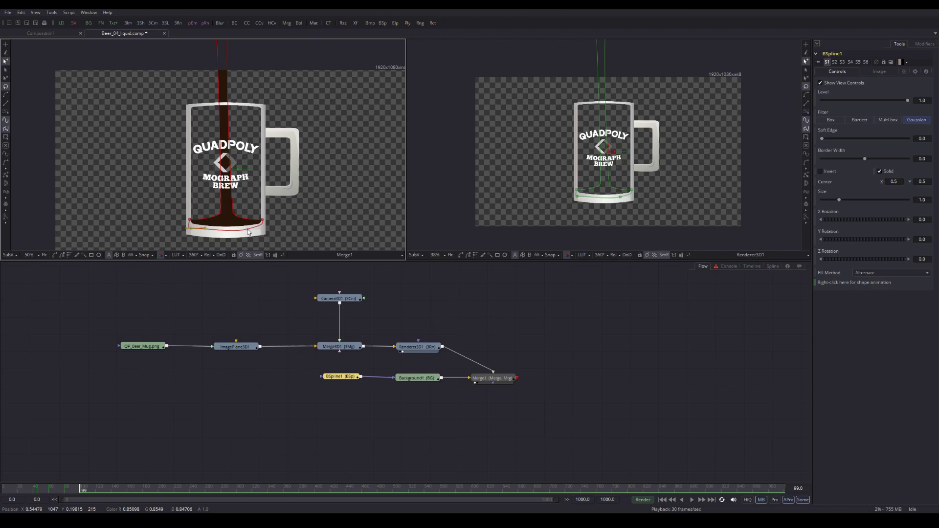
left_click_drag(248, 232, 267, 221)
left_click(247, 221)
left_click(220, 214)
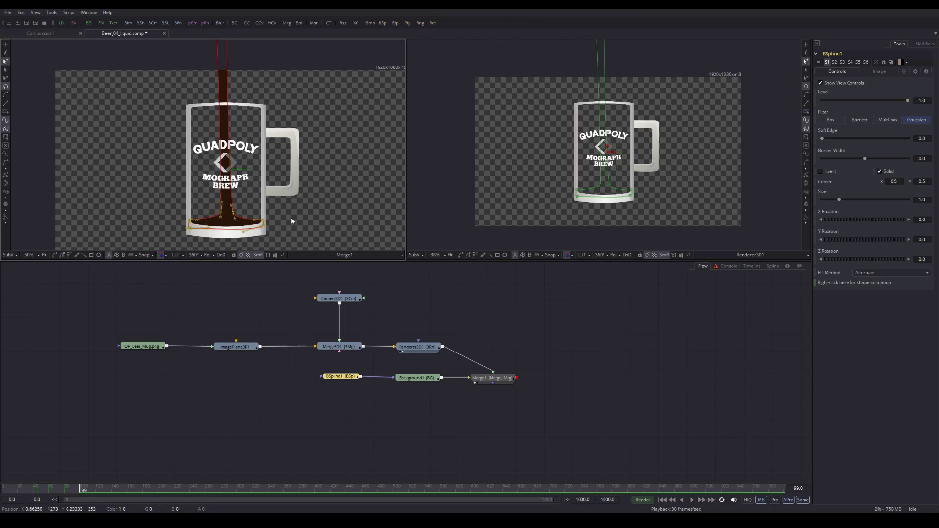
Step: At frame 99, raise the liquid's base points and tidy its corners into a flat surface
left_click_drag(173, 200, 275, 222)
left_click_drag(234, 214, 234, 195)
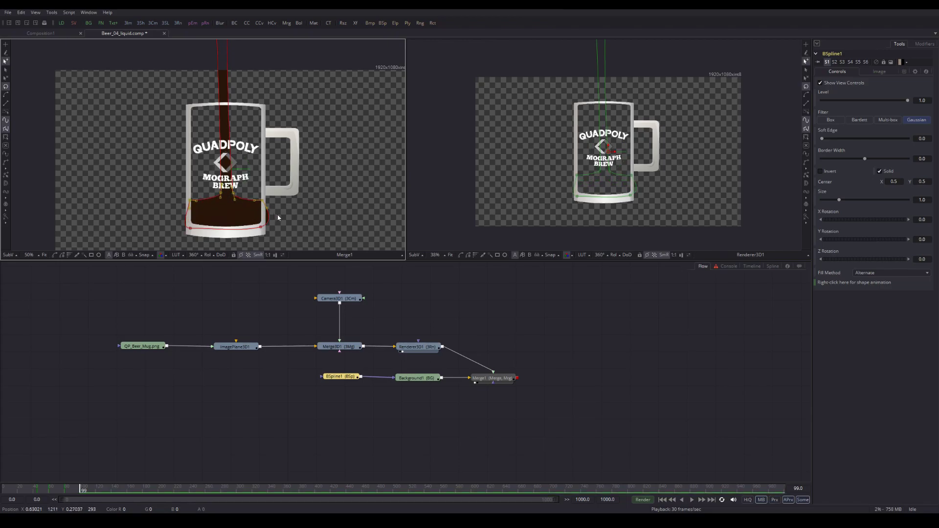
mouse_move(268, 210)
left_mouse_down()
mouse_move(274, 226)
mouse_move(261, 218)
left_mouse_up()
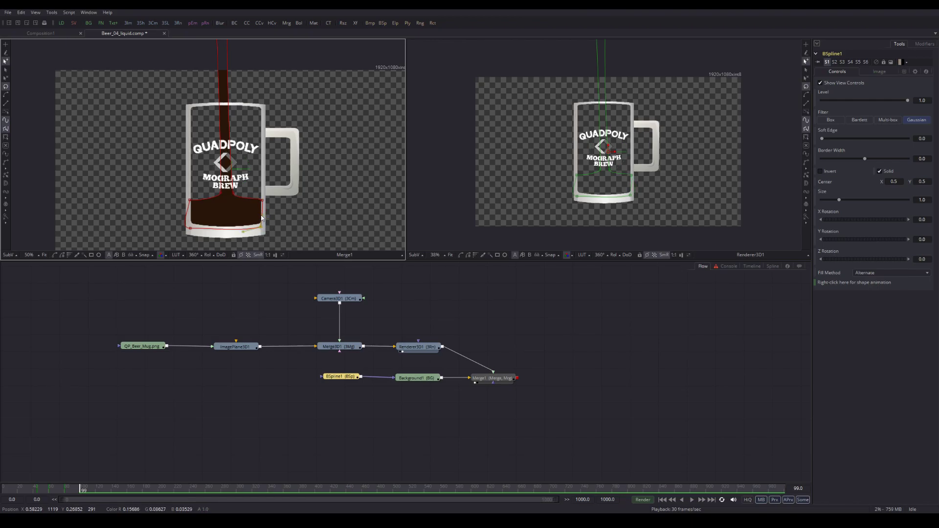
left_click_drag(191, 227, 188, 221)
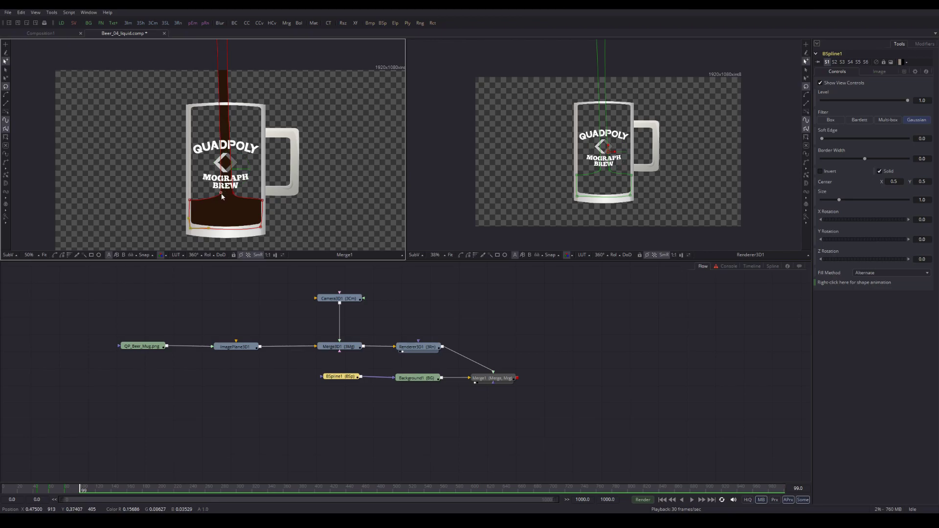
left_click_drag(221, 195, 231, 199)
left_click_drag(220, 199, 215, 203)
left_click_drag(81, 489, 92, 496)
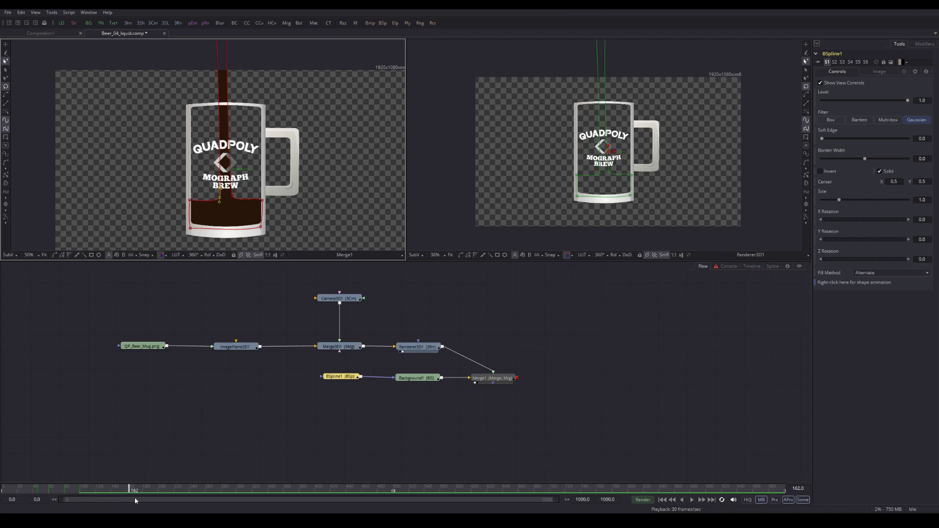
Step: At frame 173, marquee-select the points along the liquid's top edge to raise it toward the rim
mouse_move(126, 499)
left_mouse_down()
mouse_move(80, 495)
mouse_move(109, 501)
left_mouse_up()
mouse_move(111, 498)
left_mouse_down()
mouse_move(84, 487)
mouse_move(97, 496)
left_mouse_up()
left_click_drag(109, 497, 129, 503)
left_click_drag(183, 198, 232, 113)
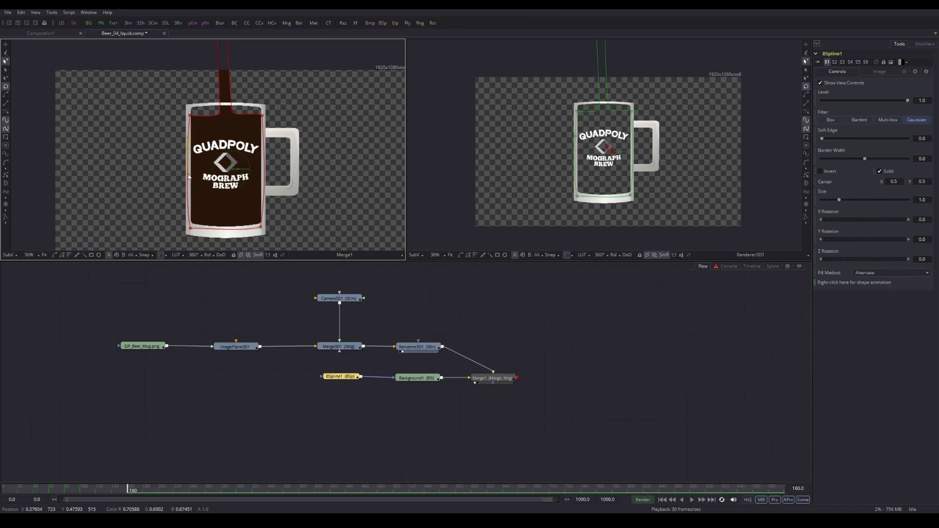
Step: Play from frame 3 and scrub the final frames to review the mug refilling
left_click_drag(126, 490, 5, 490)
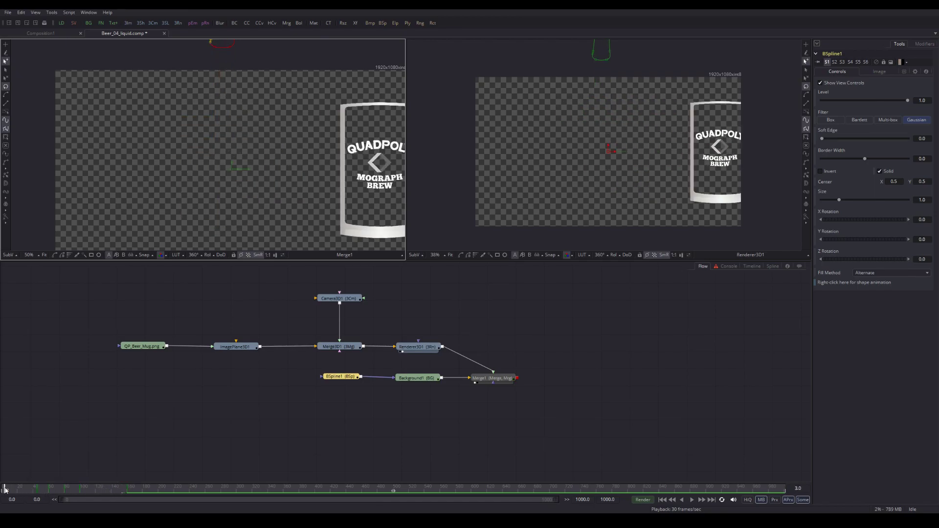
left_click(691, 500)
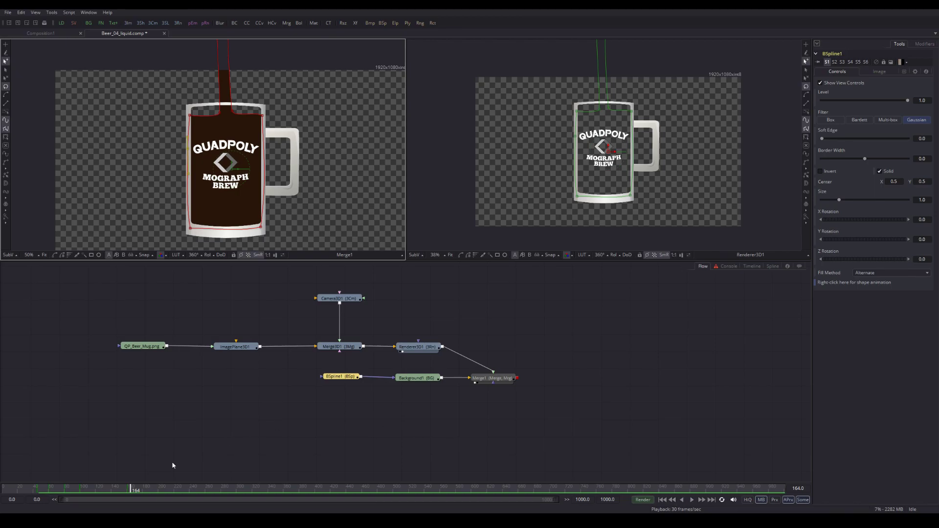
mouse_move(130, 490)
left_mouse_down()
mouse_move(51, 491)
mouse_move(143, 496)
mouse_move(134, 495)
left_mouse_up()
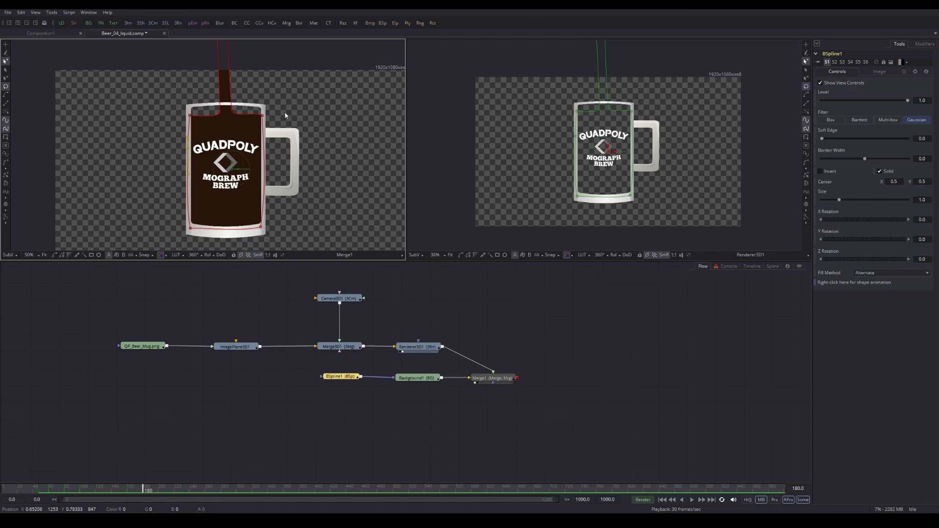
scroll(286, 177, "up", 5)
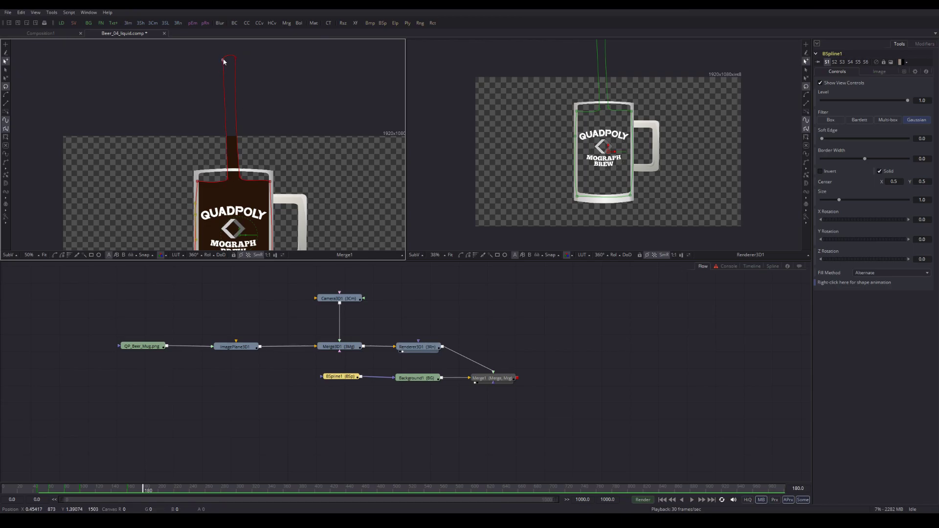
Step: Lower the mask's top points and reshape the neck points and tangents into a thin tapering stream
left_click_drag(215, 54, 237, 117)
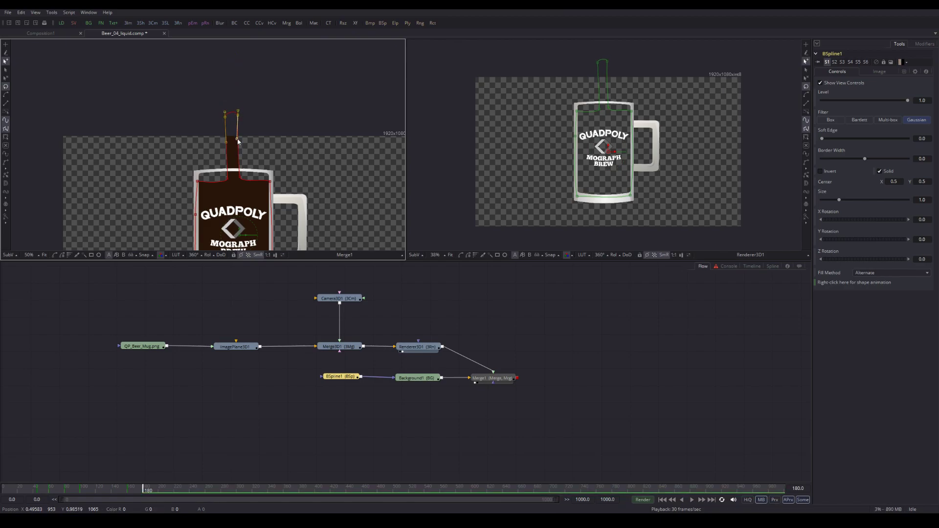
mouse_move(227, 141)
left_mouse_down()
mouse_move(228, 130)
mouse_move(235, 142)
left_mouse_up()
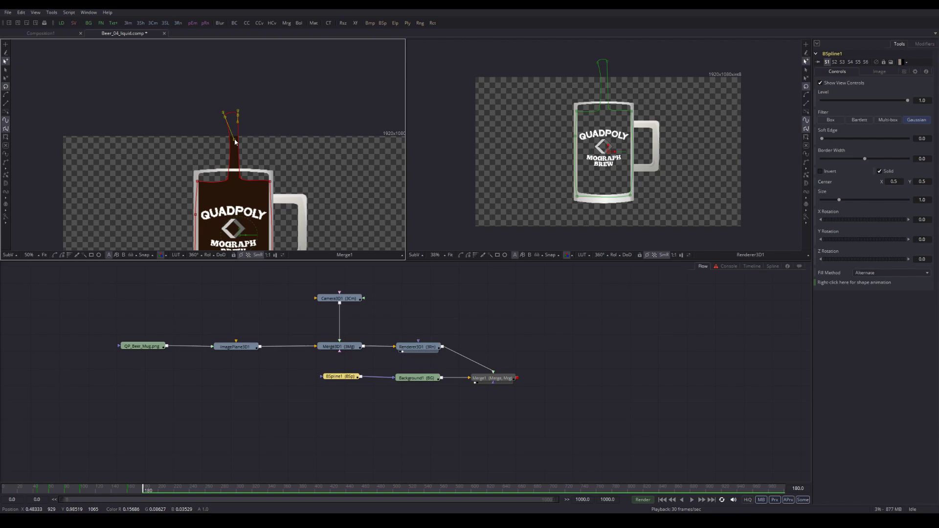
left_click_drag(238, 134, 221, 144)
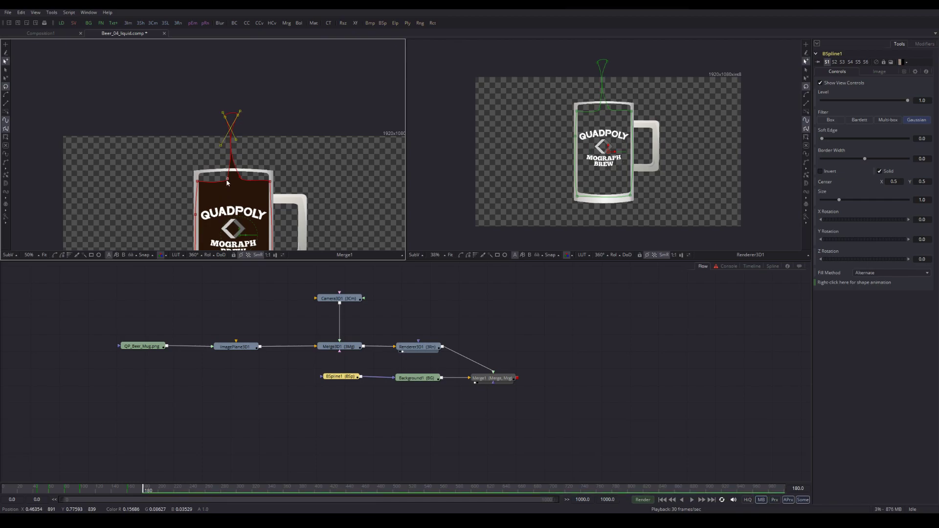
mouse_move(227, 181)
left_mouse_down()
mouse_move(213, 178)
mouse_move(253, 181)
mouse_move(214, 182)
mouse_move(228, 182)
left_mouse_up()
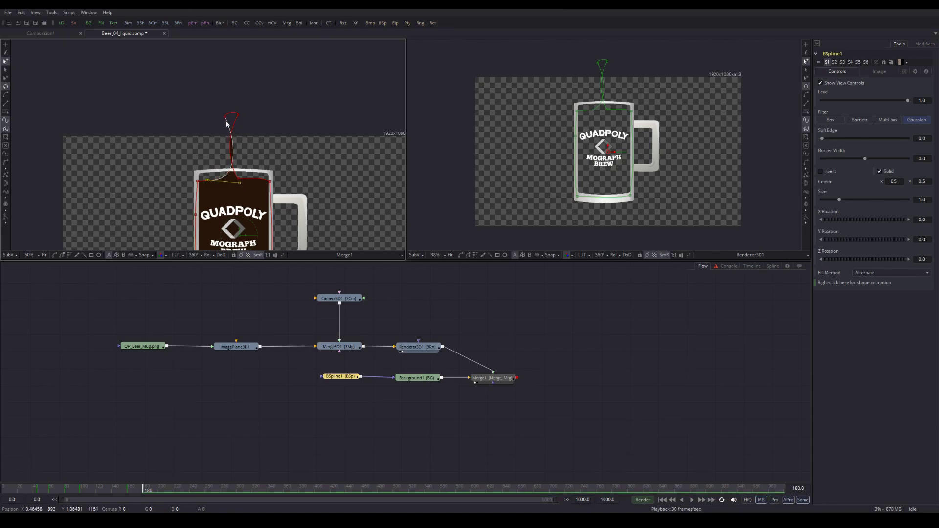
mouse_move(231, 147)
left_mouse_down()
mouse_move(221, 141)
mouse_move(245, 147)
mouse_move(229, 150)
left_mouse_up()
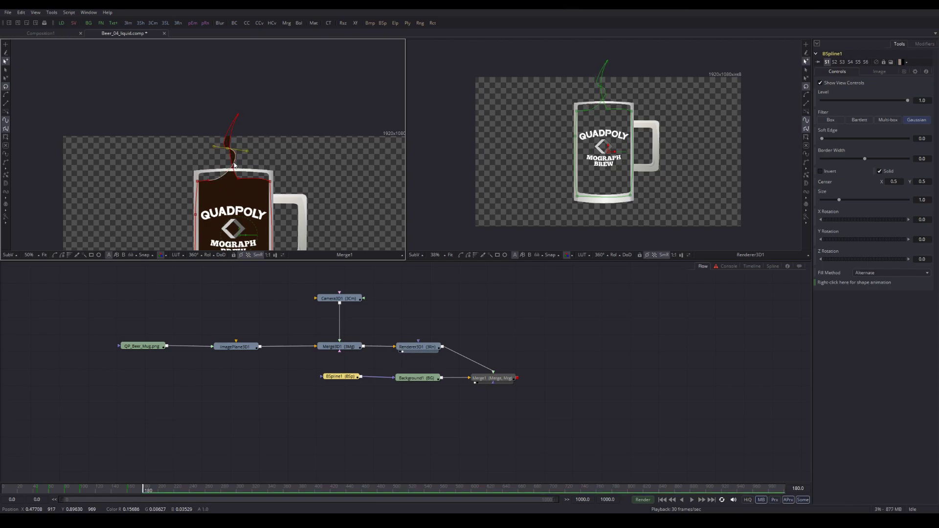
left_click_drag(213, 146, 230, 133)
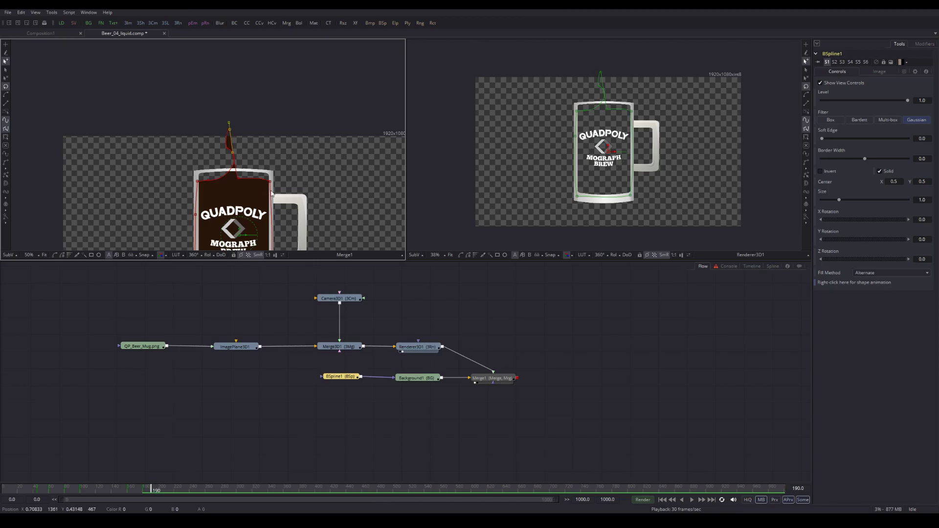
left_click_drag(233, 154, 221, 183)
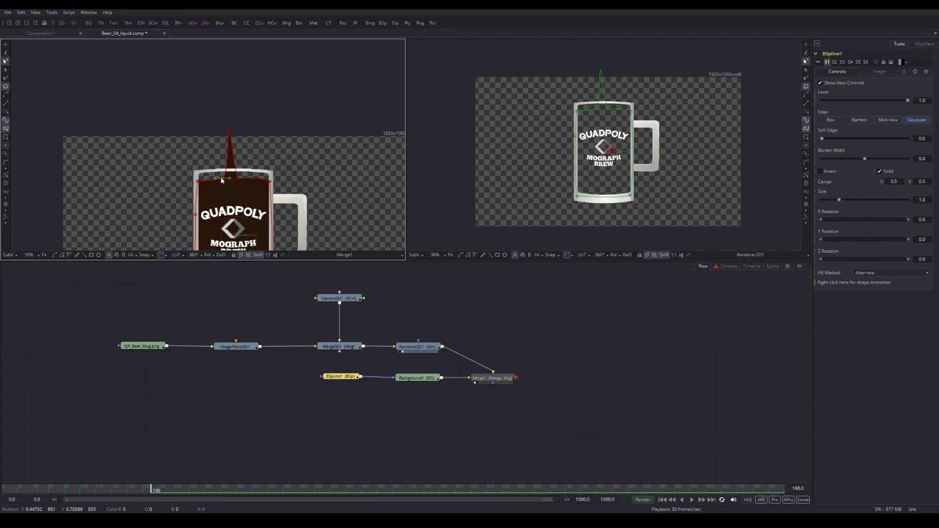
Step: Make the spike's top point smooth and pull it down to the rim, leaving no stream
left_click(233, 155)
key("shift+s")
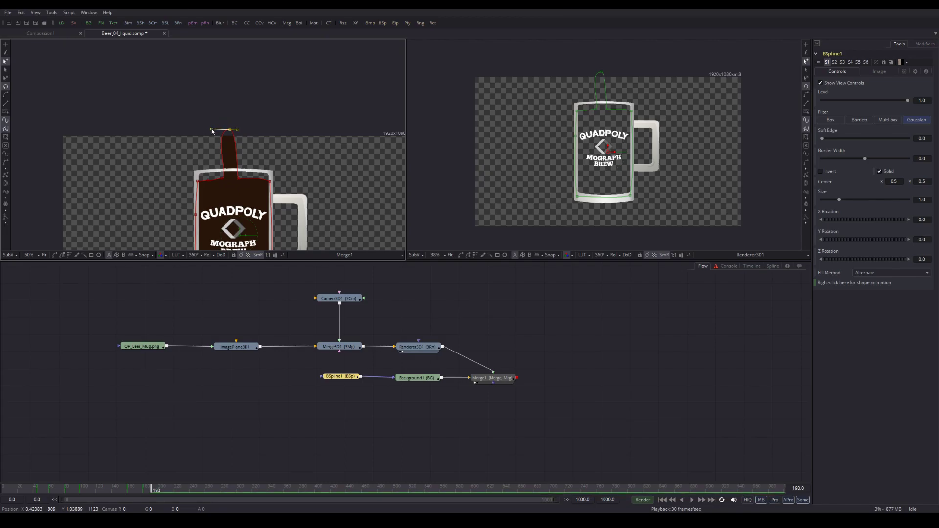
left_click_drag(230, 130, 216, 179)
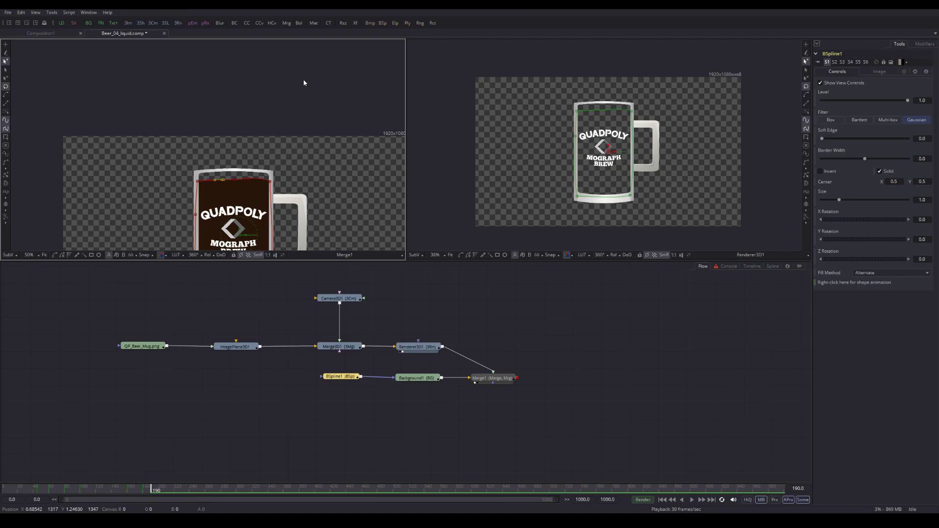
left_click_drag(290, 153, 269, 82)
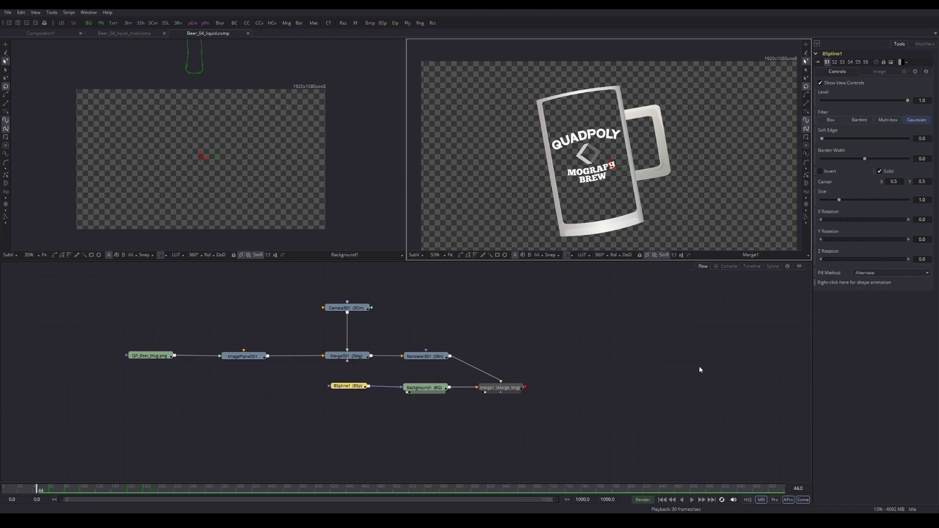
Step: Play the finished pour, scrub frames 44 to 97, then bring up the Spline editor
left_click(692, 501)
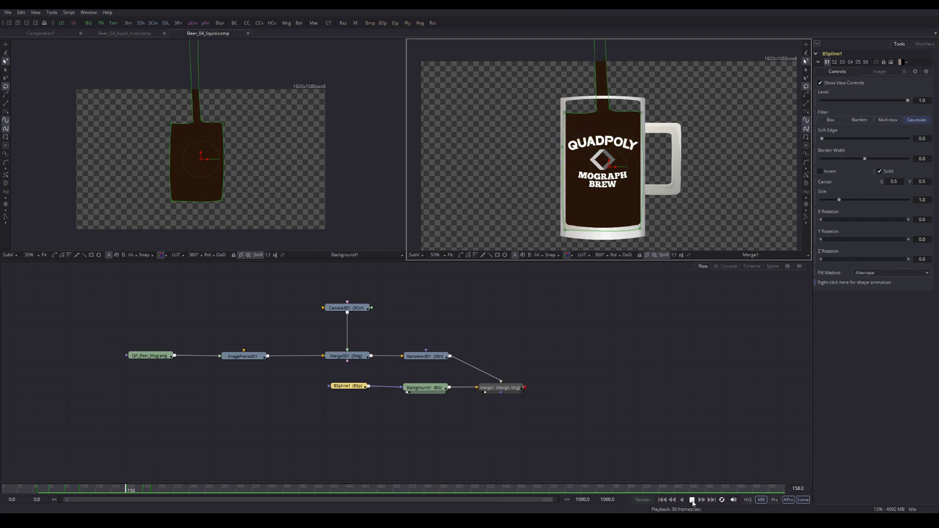
left_click(692, 499)
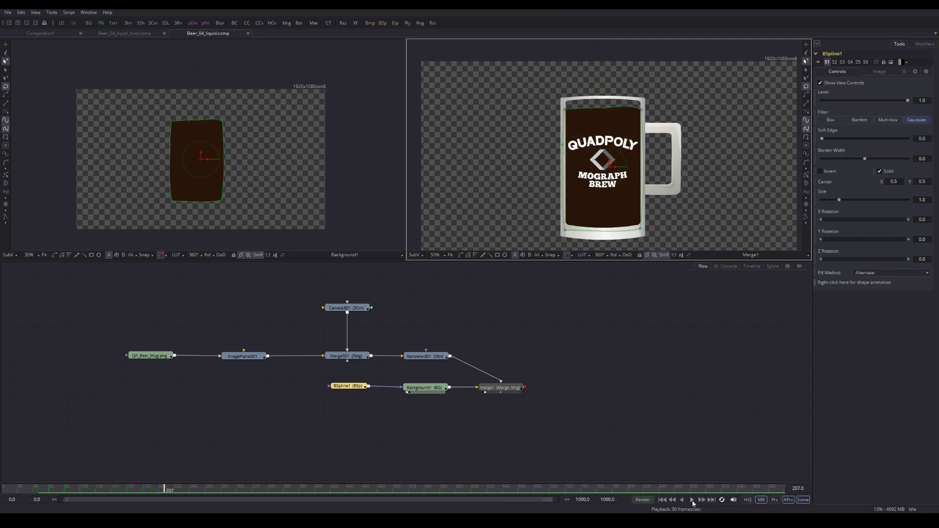
left_click(38, 490)
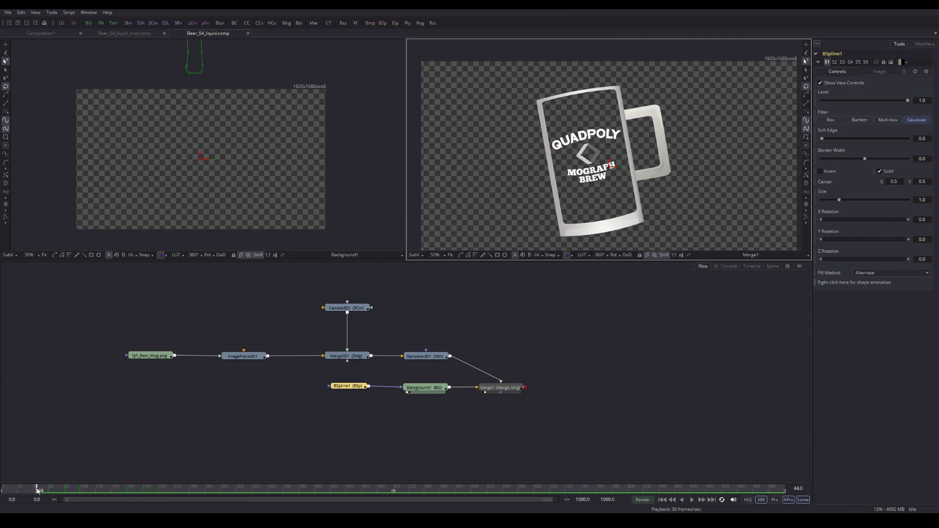
left_click_drag(38, 491, 67, 496)
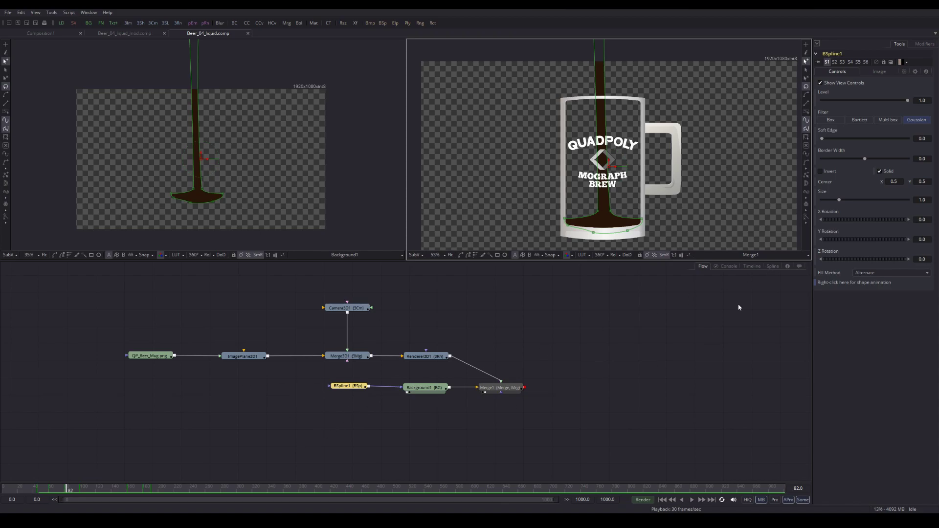
left_click(773, 266)
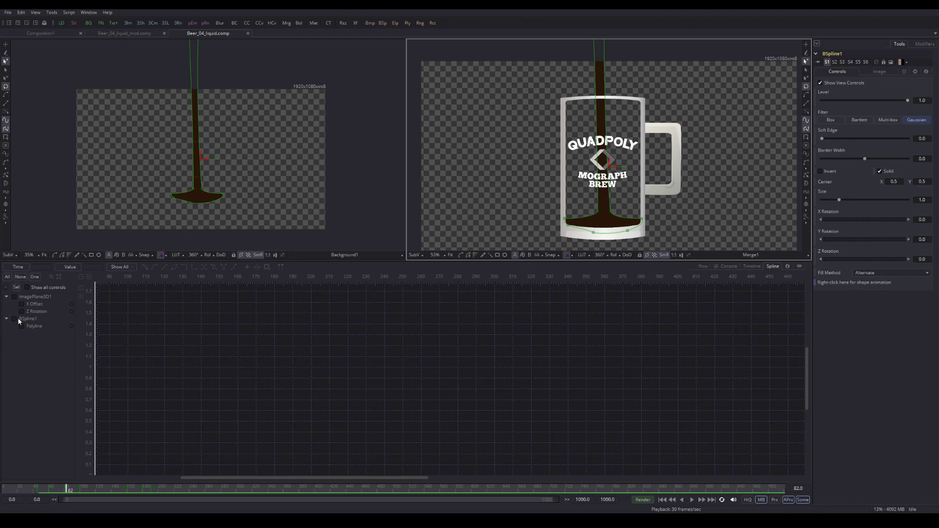
Step: Show the BSpline1 Polyline animation curve and fit it in the Spline editor
left_click(14, 319)
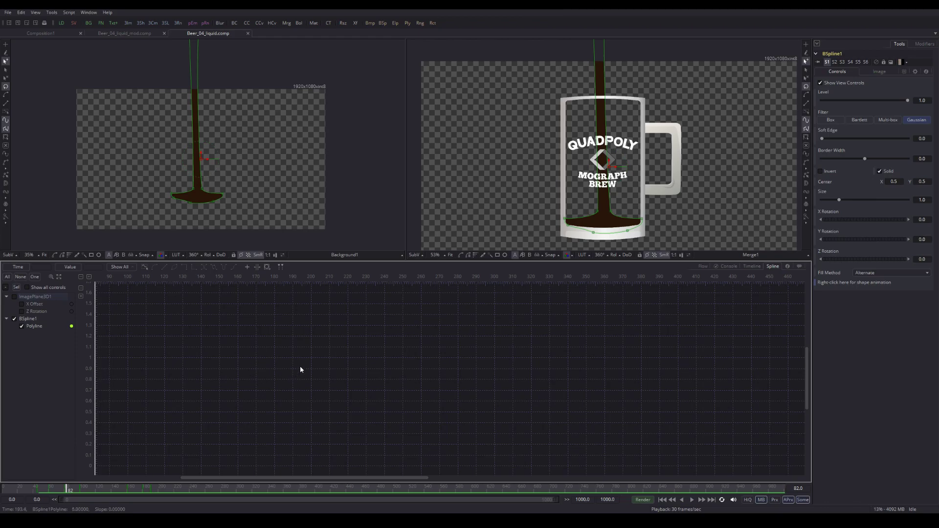
key("ctrl+f")
scroll(282, 346, "down", 6)
scroll(339, 405, "up", 3)
scroll(340, 434, "up", 2)
left_click_drag(373, 395, 400, 396)
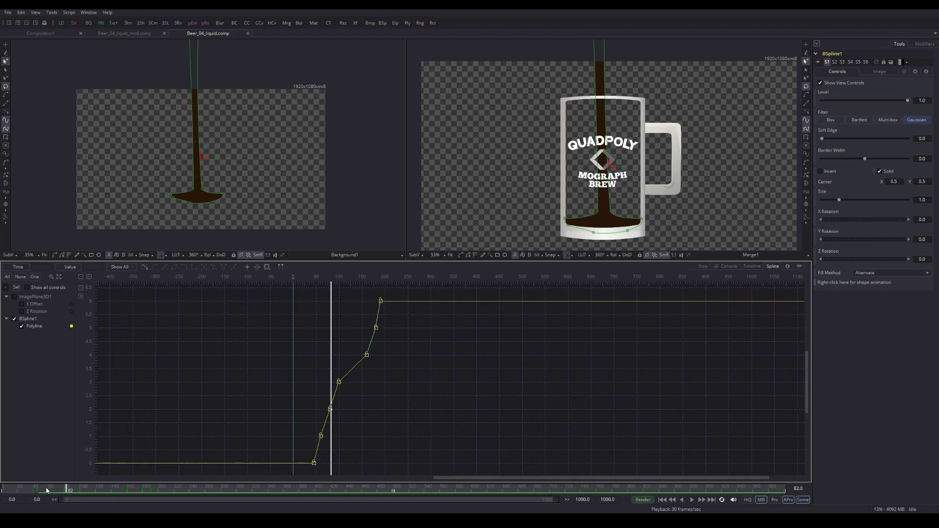
Step: Scrub through the pour, then box-select all seven Polyline keyframes
left_click(55, 489)
left_click_drag(56, 489, 79, 497)
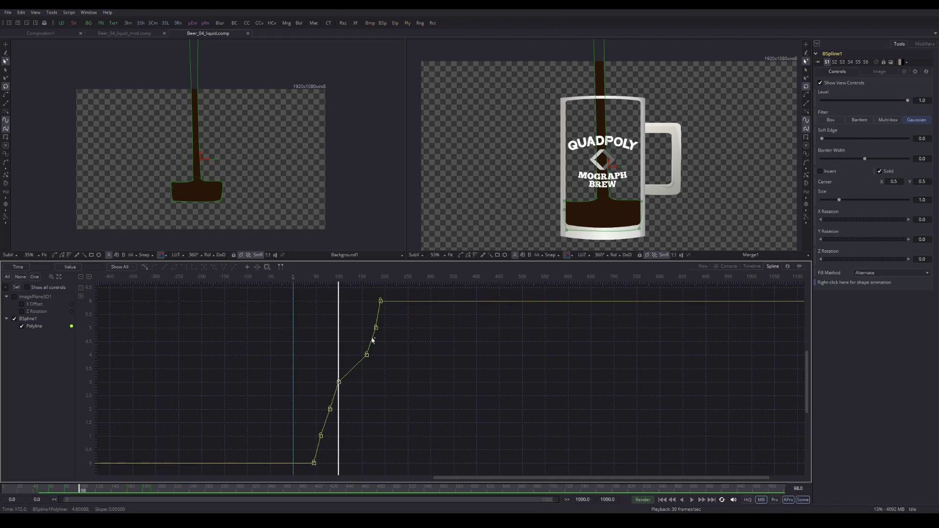
scroll(368, 360, "up", 6)
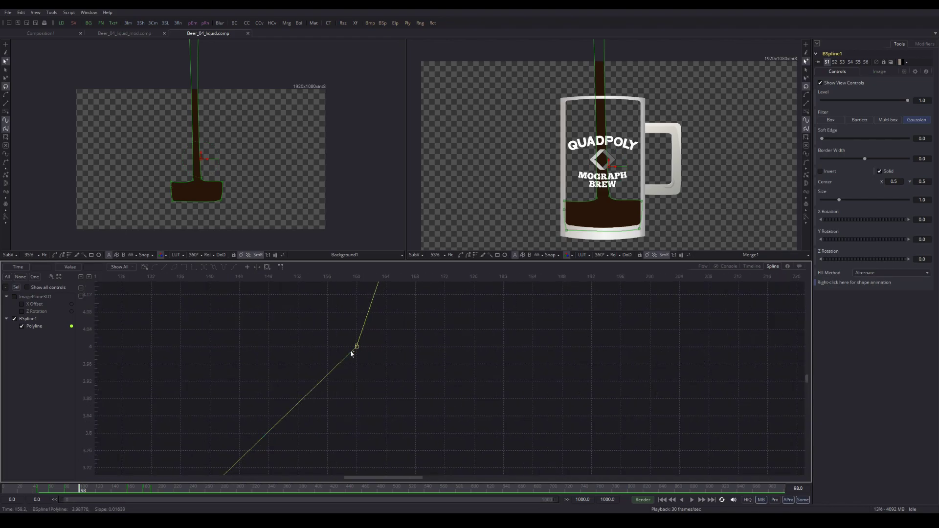
left_click(349, 361)
scroll(362, 376, "down", 8)
left_click_drag(309, 313, 410, 454)
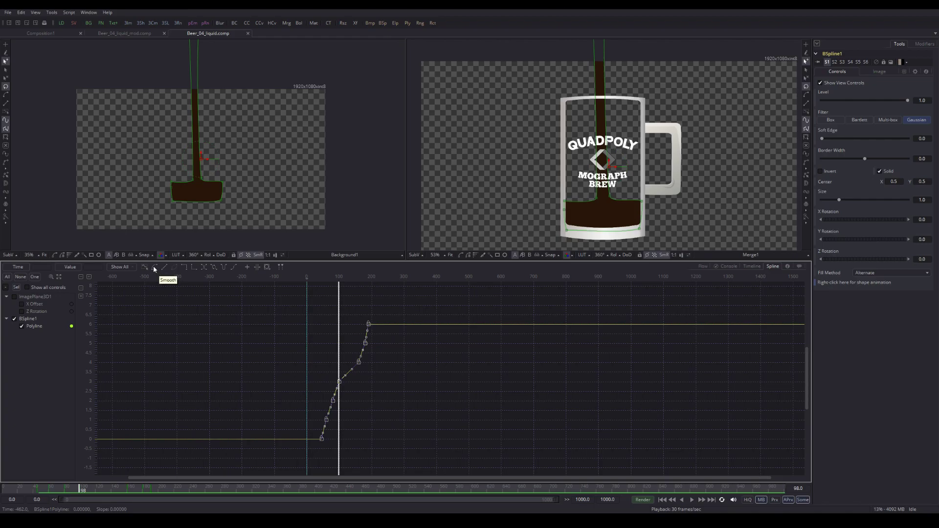
Step: Apply Step In to the selected Polyline keyframes and preview the stepped fill from frame 45
left_click(184, 269)
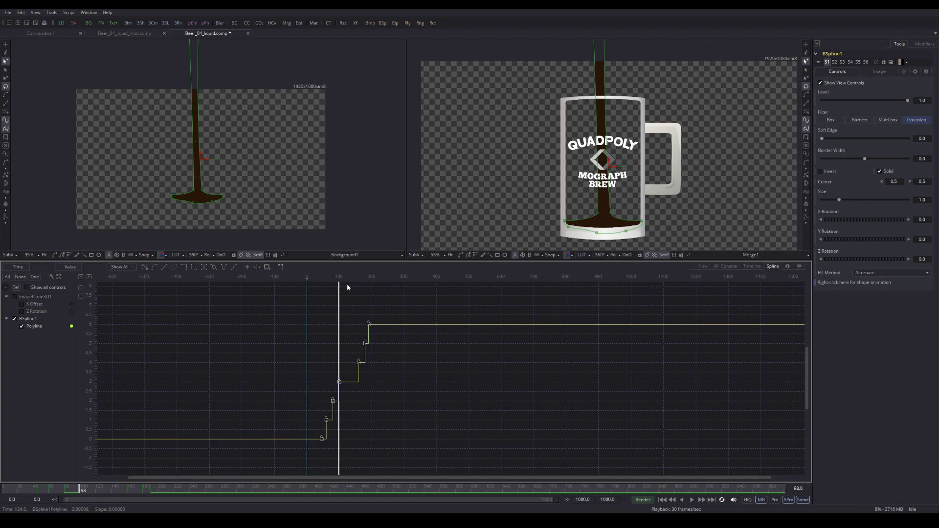
left_click_drag(36, 491, 50, 493)
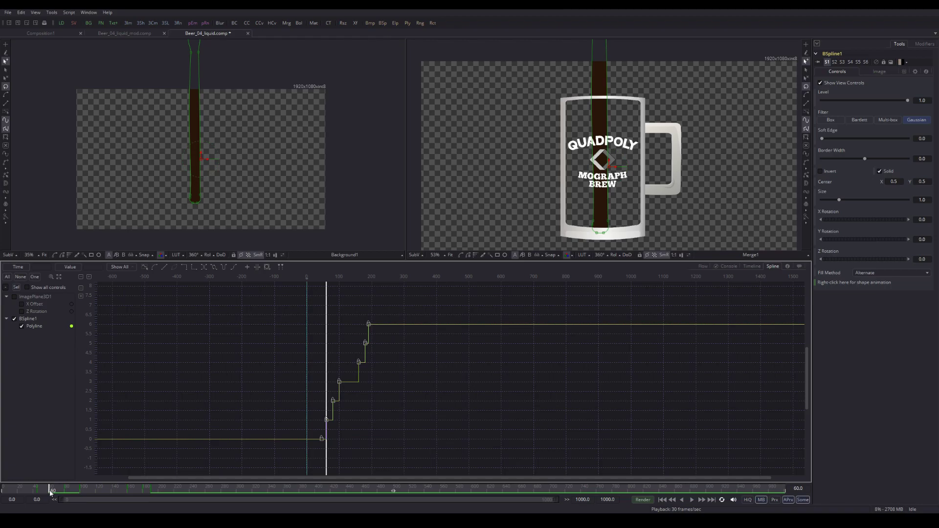
mouse_move(50, 493)
left_mouse_down()
mouse_move(130, 498)
mouse_move(37, 493)
left_mouse_up()
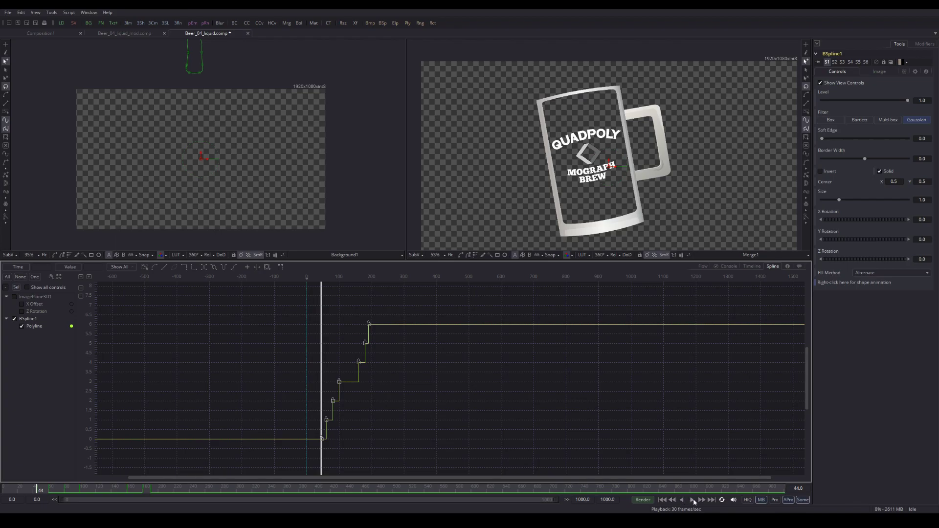
left_click(692, 500)
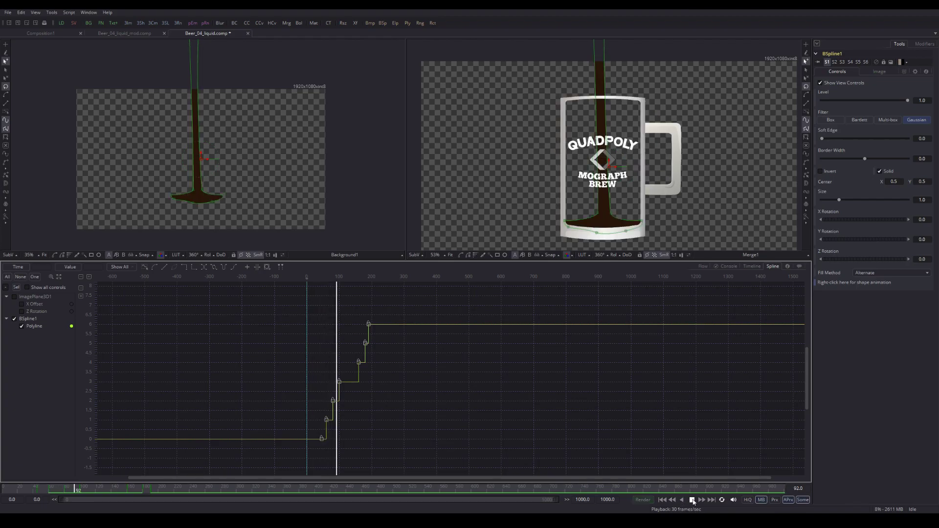
left_click(692, 500)
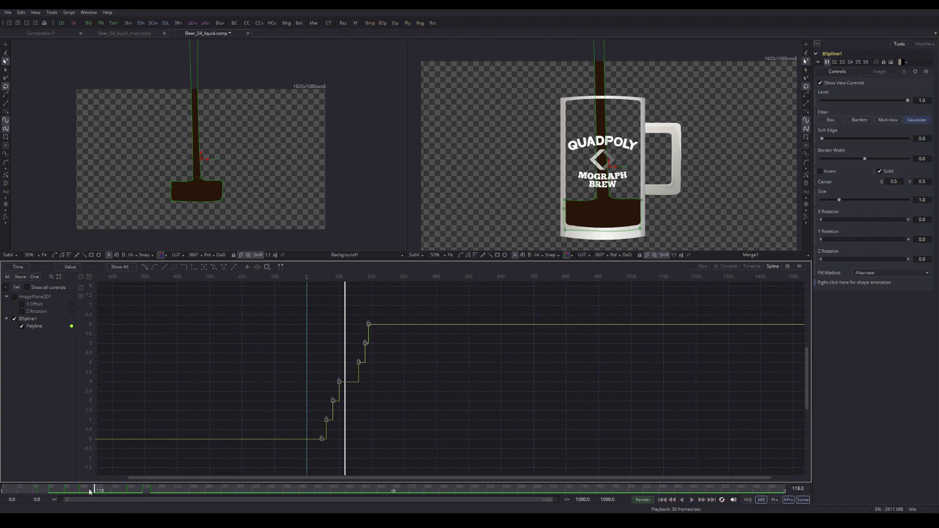
left_click(40, 489)
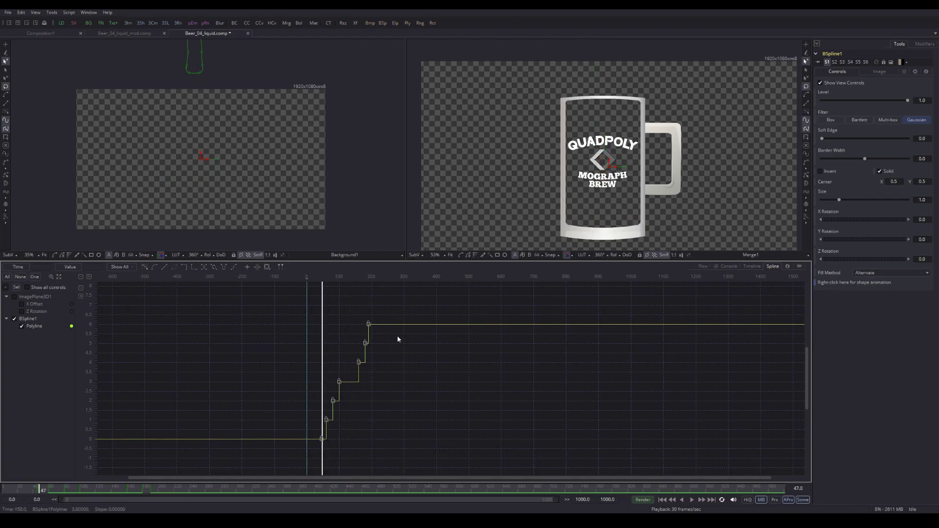
Step: Set the Polyline keyframes back to Smooth and play the pour from frame 45
left_click(154, 268)
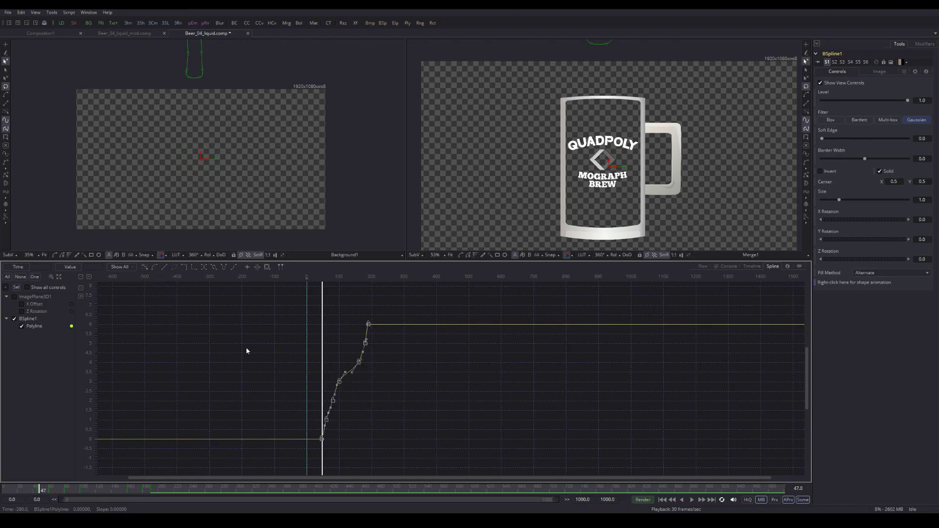
scroll(341, 437, "up", 4)
scroll(338, 354, "down", 5)
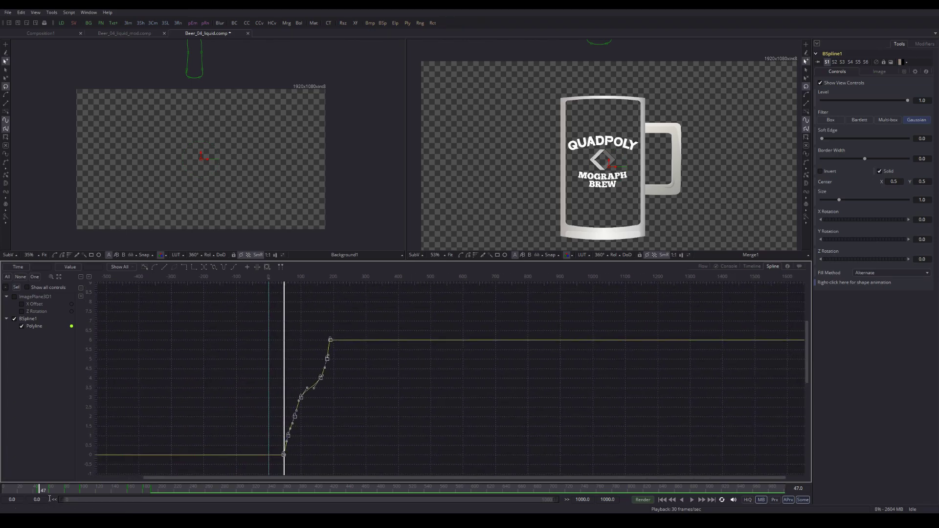
left_click_drag(40, 490, 38, 489)
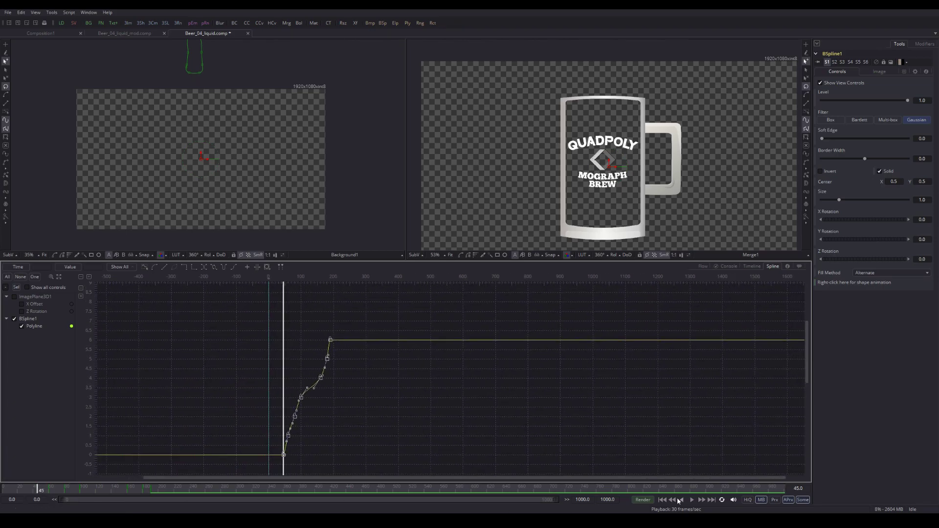
left_click(691, 502)
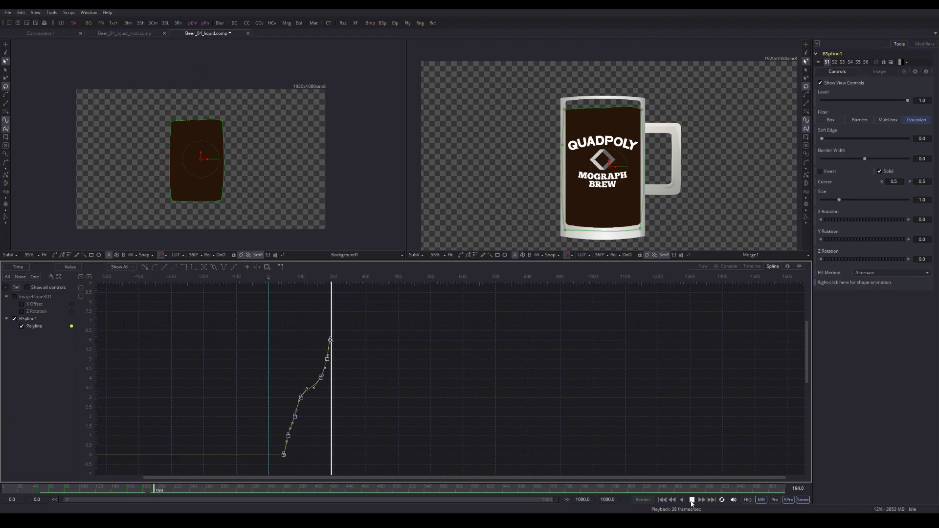
left_click(692, 501)
Step: Move the late Polyline keyframe to frame 180 with a value of 5
scroll(311, 409, "up", 3)
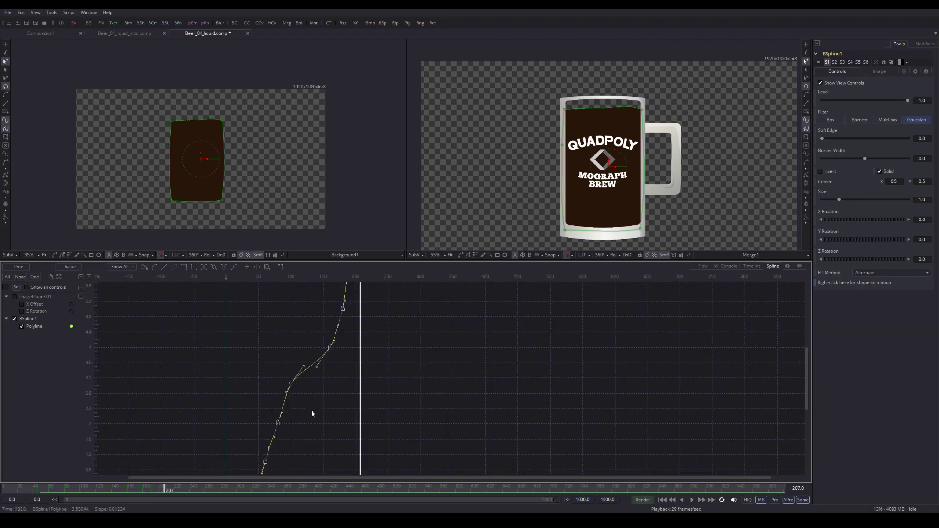
left_click_drag(353, 363, 379, 382)
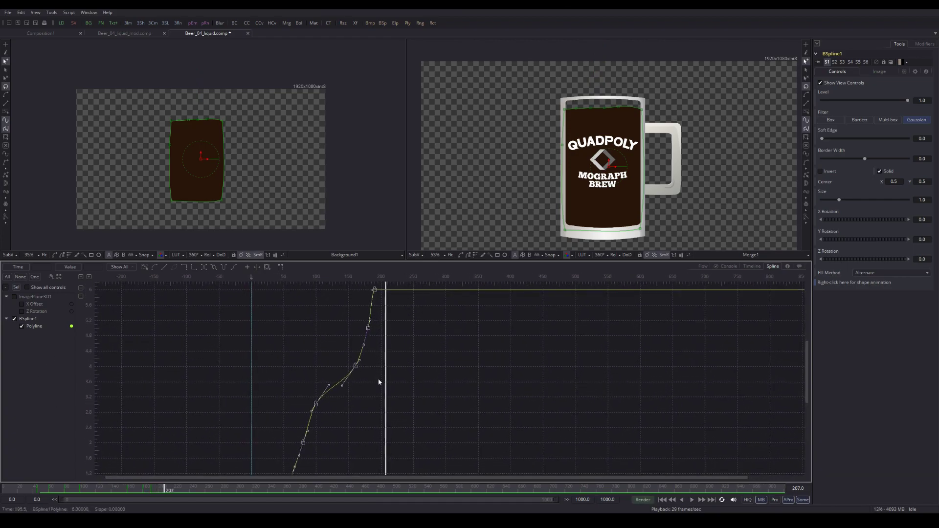
mouse_move(53, 491)
left_mouse_down()
mouse_move(39, 490)
mouse_move(80, 492)
mouse_move(50, 492)
mouse_move(66, 498)
left_mouse_up()
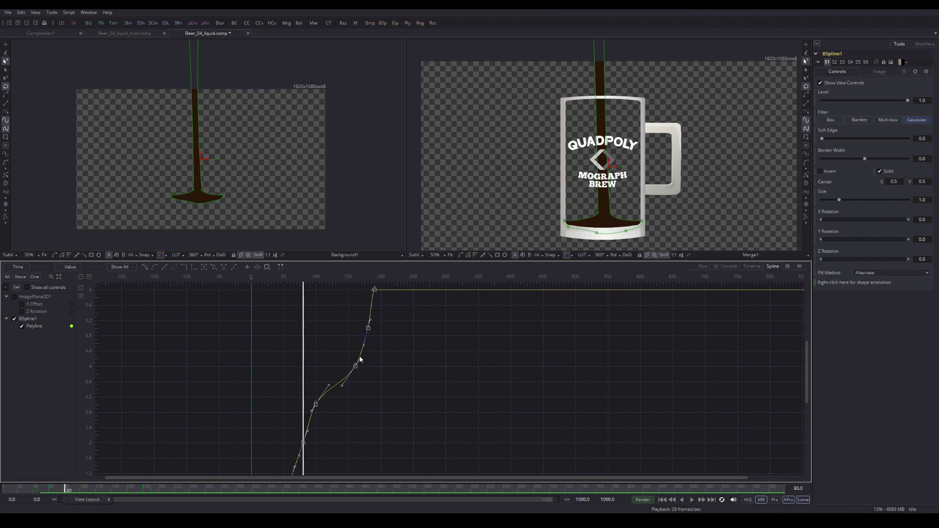
left_click_drag(331, 351, 337, 379)
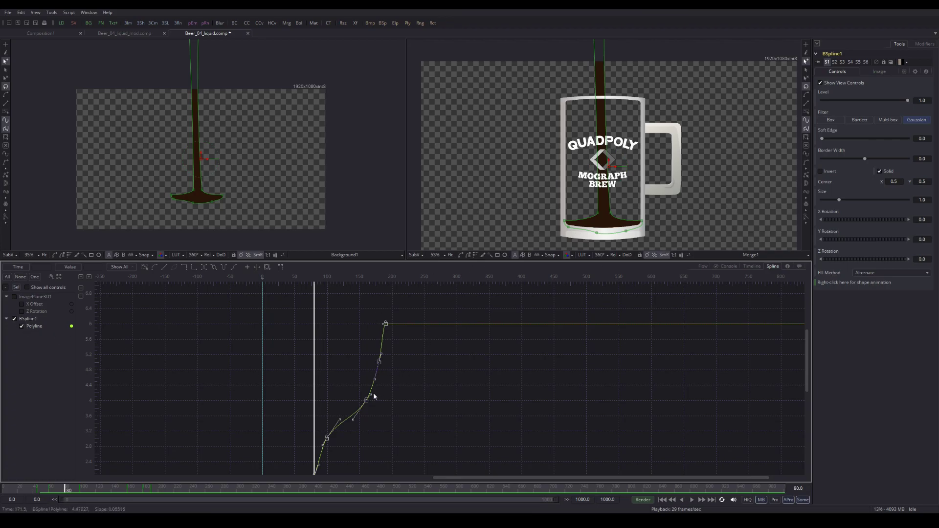
mouse_move(377, 365)
left_mouse_down()
mouse_move(361, 368)
mouse_move(370, 371)
left_mouse_up()
left_click(395, 364)
left_click(380, 362)
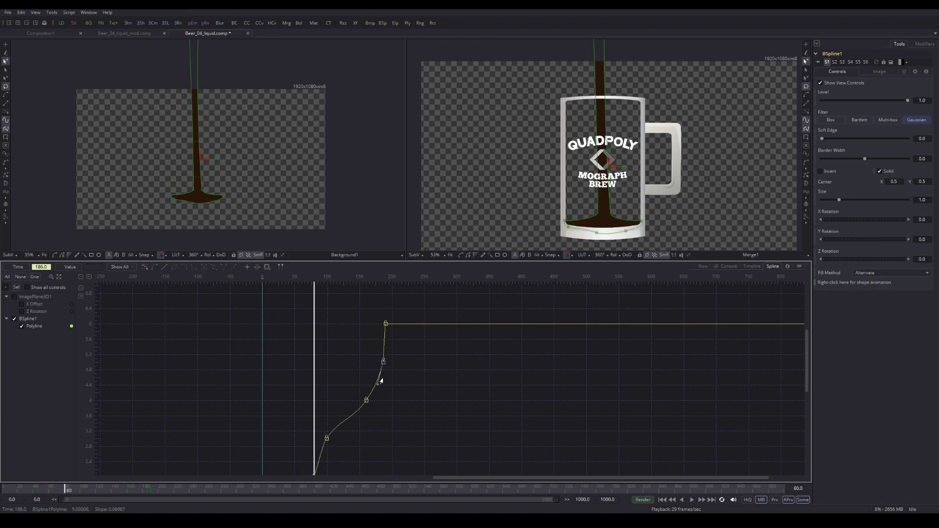
left_click_drag(374, 369, 377, 367)
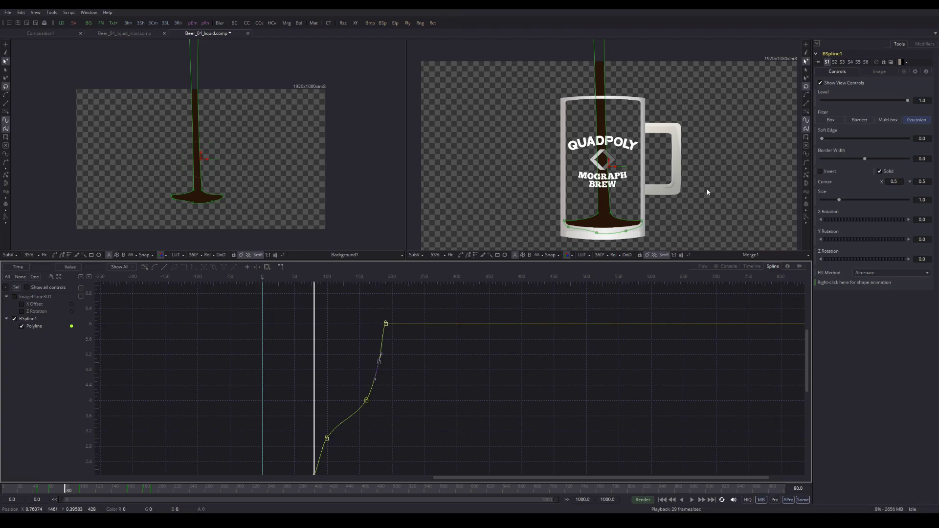
left_click_drag(521, 225, 515, 201)
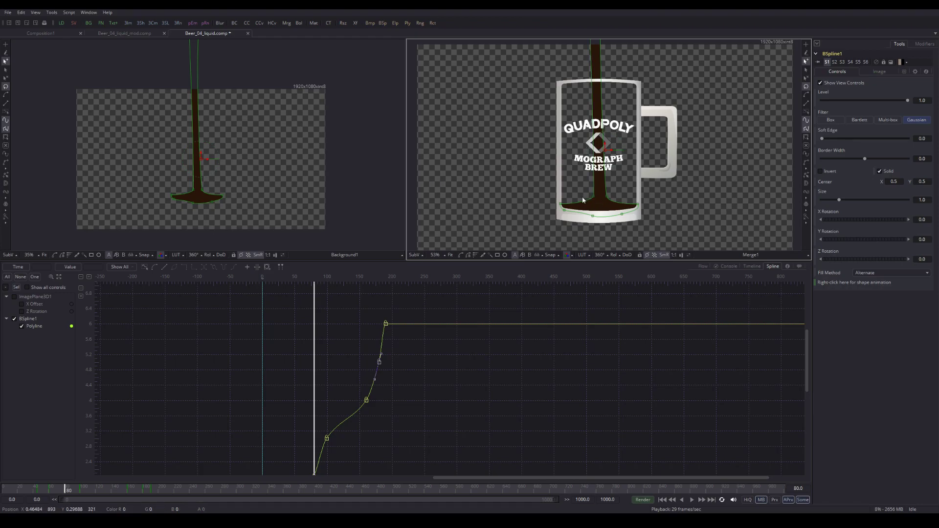
Step: Fit the fill curve and nudge the frame-180 keyframe's value up slightly, keeping it at frame 180
left_click_drag(396, 382, 434, 330)
key("ctrl+f")
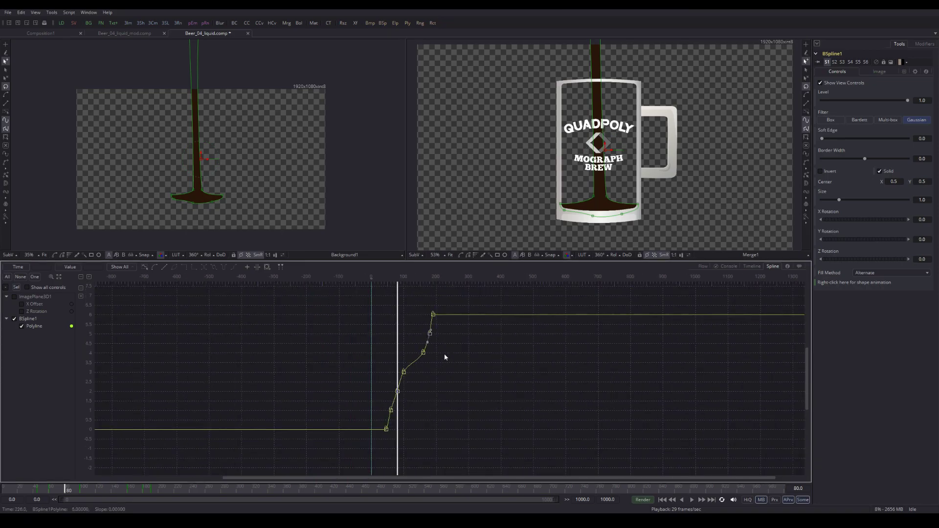
scroll(422, 357, "up", 3)
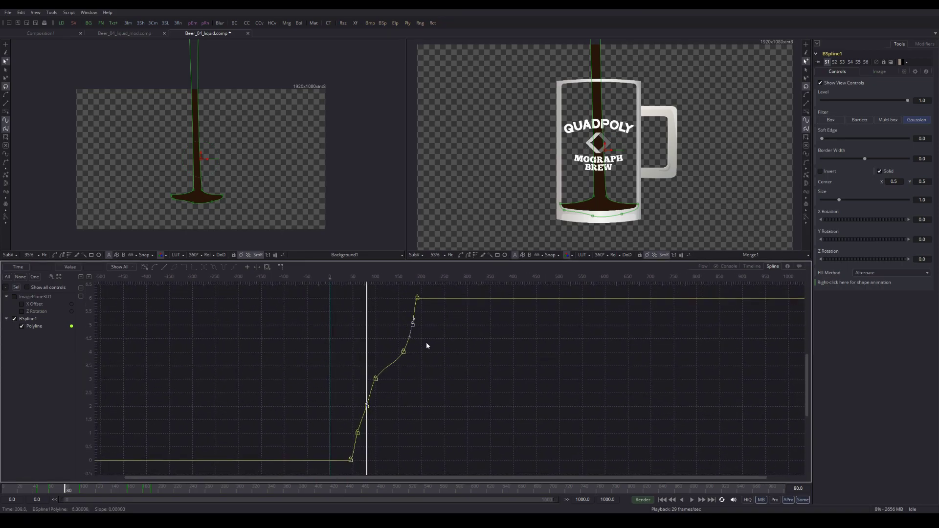
left_click_drag(409, 327, 411, 327)
mouse_move(411, 326)
left_mouse_down()
mouse_move(402, 327)
mouse_move(422, 324)
mouse_move(413, 326)
left_mouse_up()
left_click_drag(414, 325, 411, 327)
Step: Play and scrub the pour from frame 44 to frame 80 to check the fill level
left_click_drag(427, 402, 397, 390)
left_click_drag(185, 489, 72, 489)
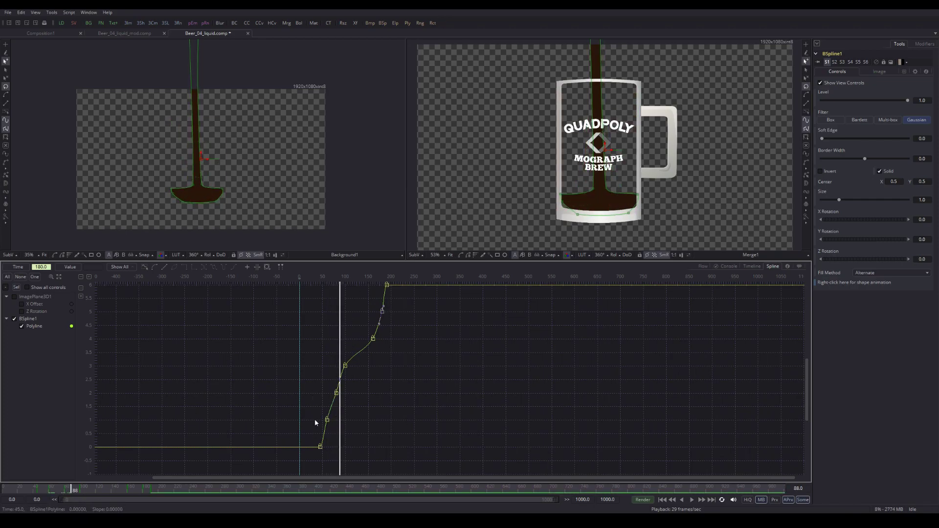
left_click_drag(72, 489, 38, 491)
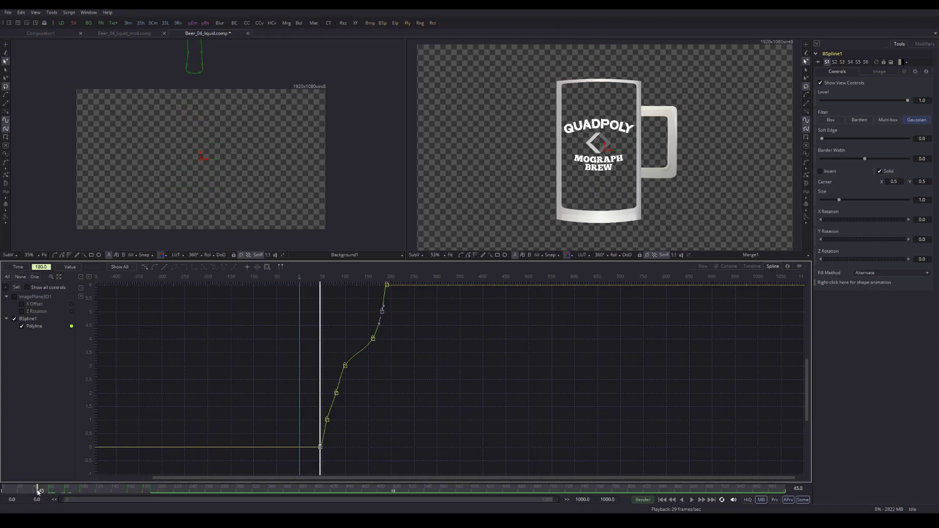
left_click(689, 500)
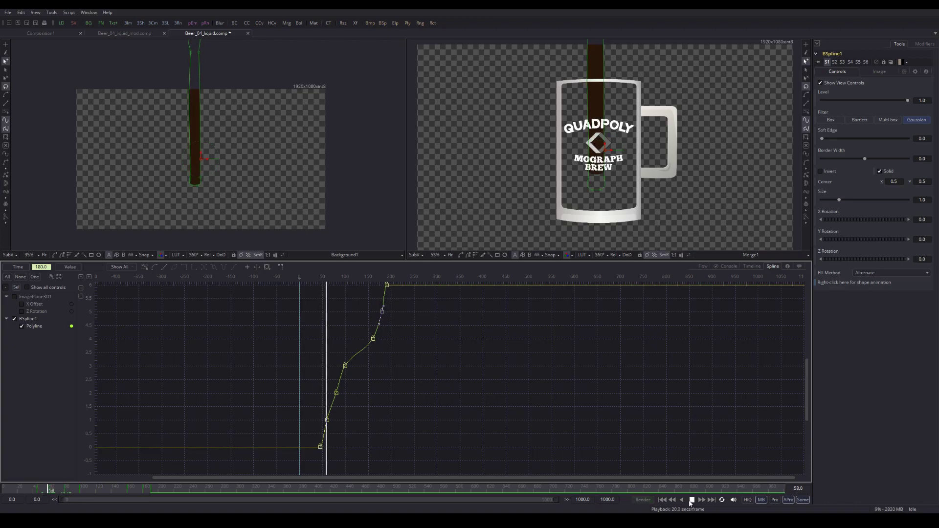
right_click(688, 500)
left_click(689, 503)
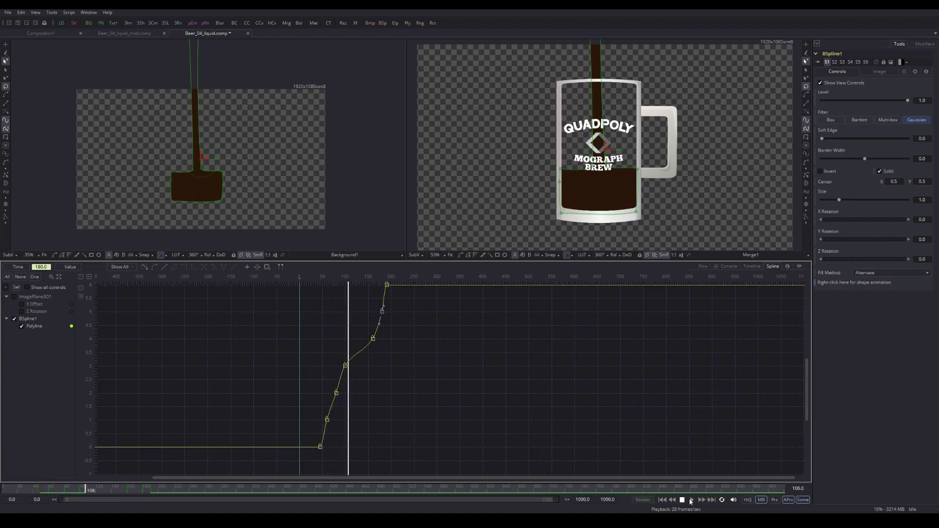
left_click(58, 491)
left_click_drag(57, 491, 55, 491)
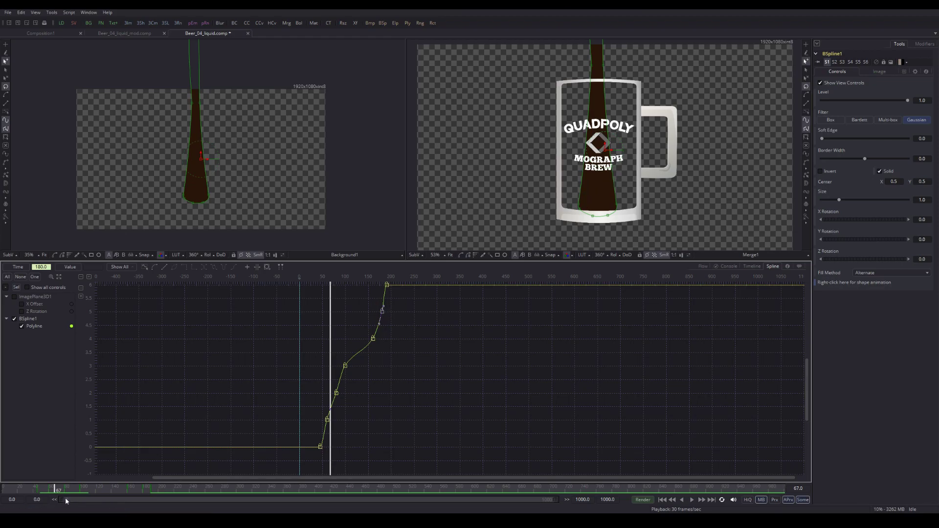
left_click_drag(57, 491, 73, 493)
scroll(589, 196, "up", 4)
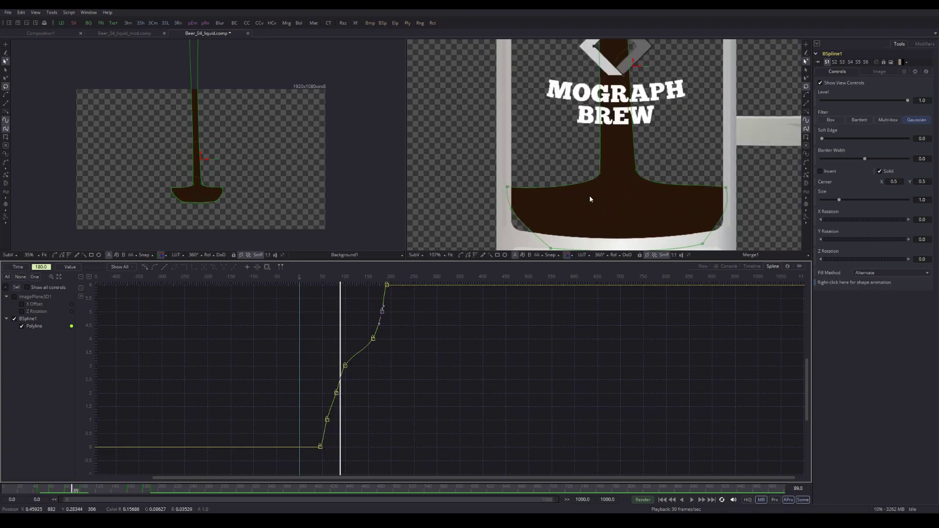
Step: Move the Polyline keyframe near frame 60 to frame 59 and steepen its tangent
scroll(553, 171, "down", 3)
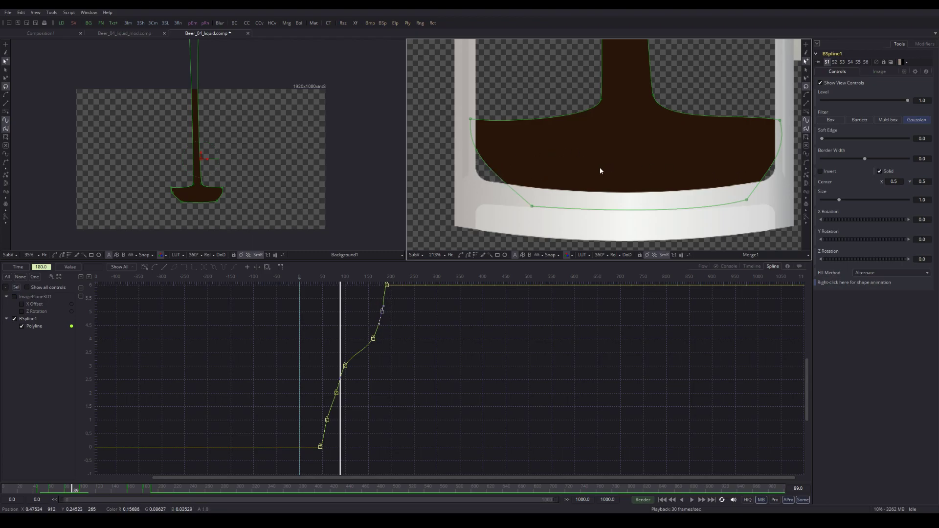
scroll(602, 170, "down", 5)
scroll(592, 191, "down", 2)
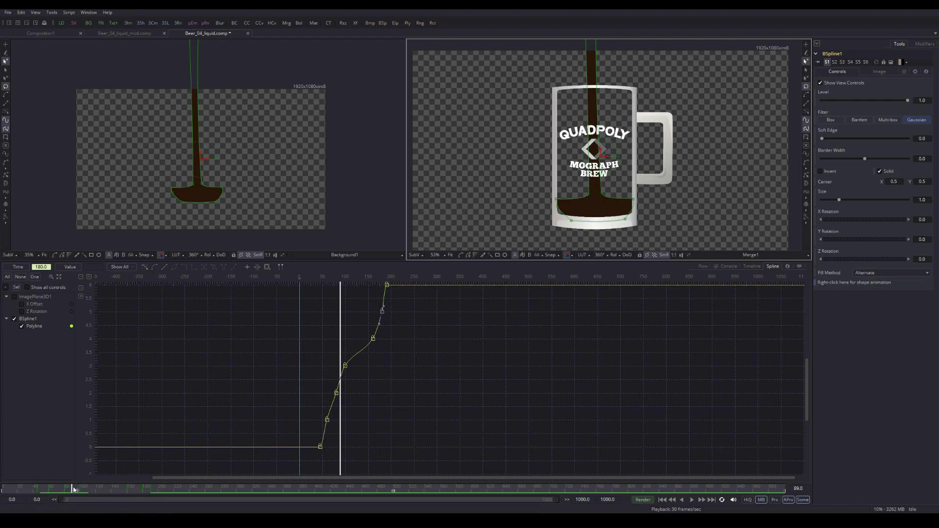
left_click(692, 501)
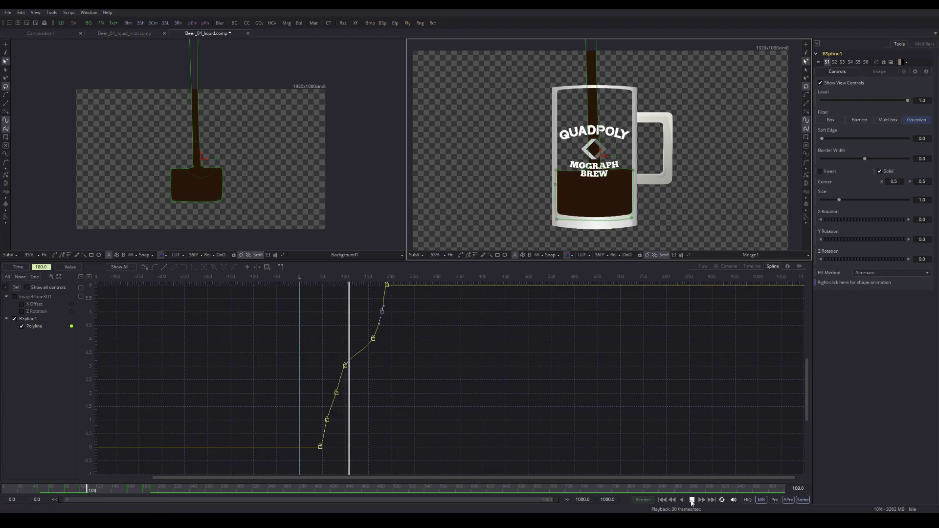
left_click(692, 500)
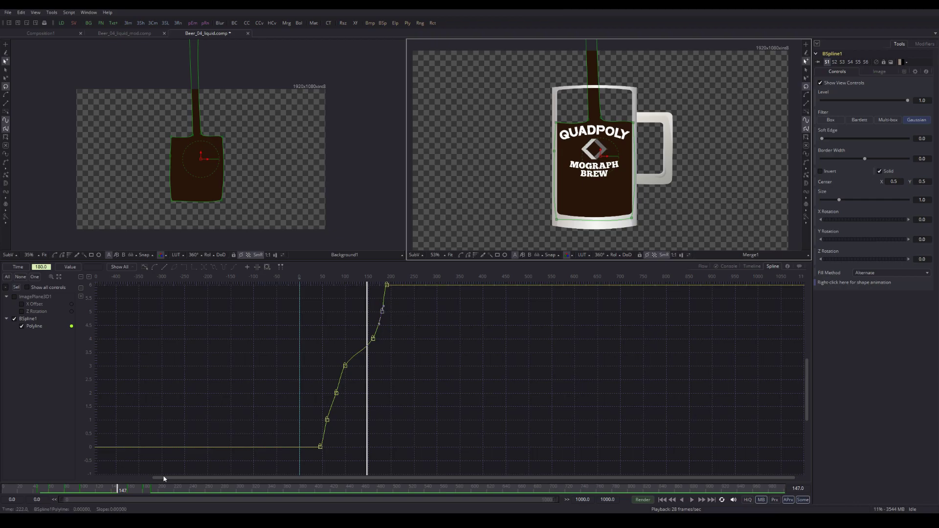
left_click(34, 490)
left_click_drag(35, 491, 49, 495)
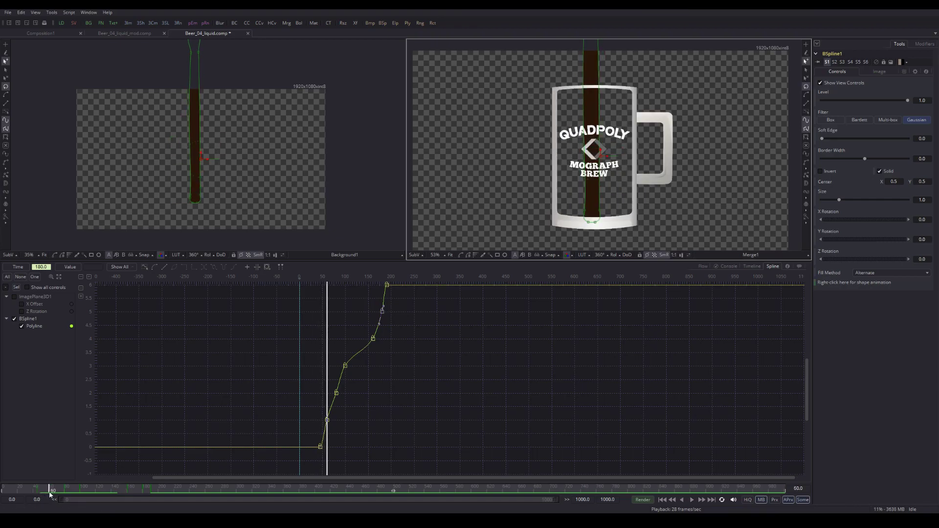
scroll(327, 433, "up", 5)
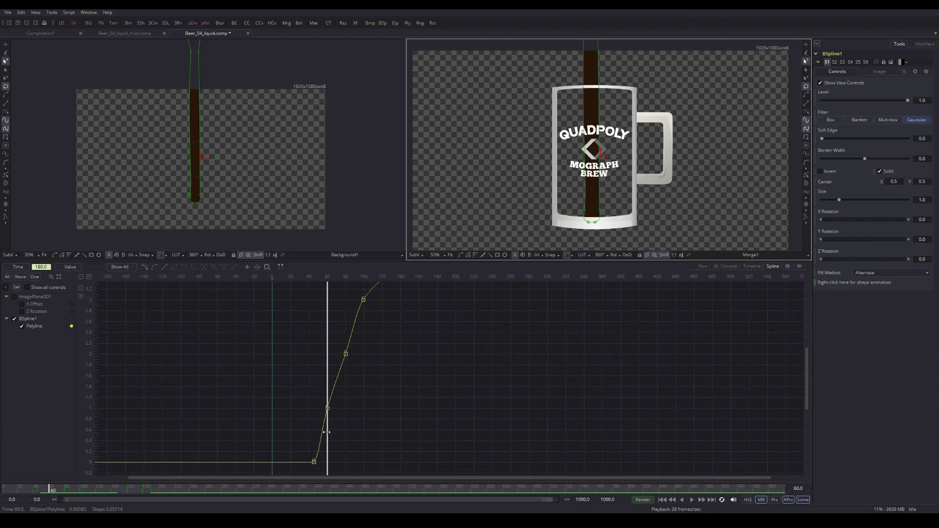
left_click_drag(335, 345, 325, 346)
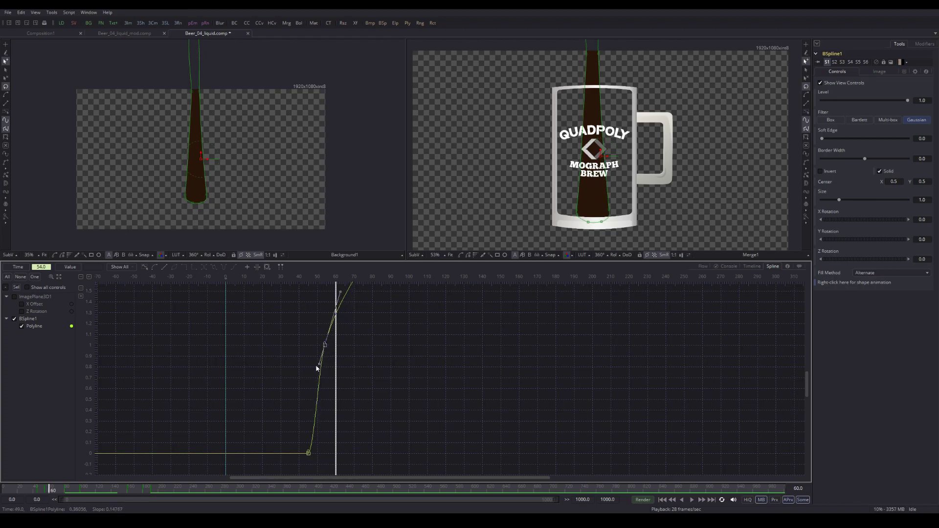
left_click_drag(318, 368, 323, 347)
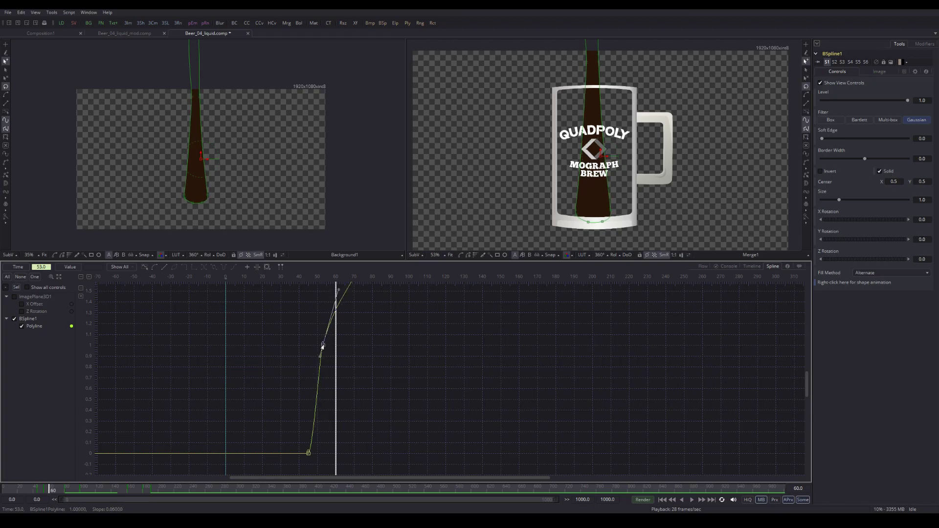
Step: Replay frames 45–72, select the keyframes near values 2 and 3, and return to frame 58
left_click_drag(40, 490, 38, 491)
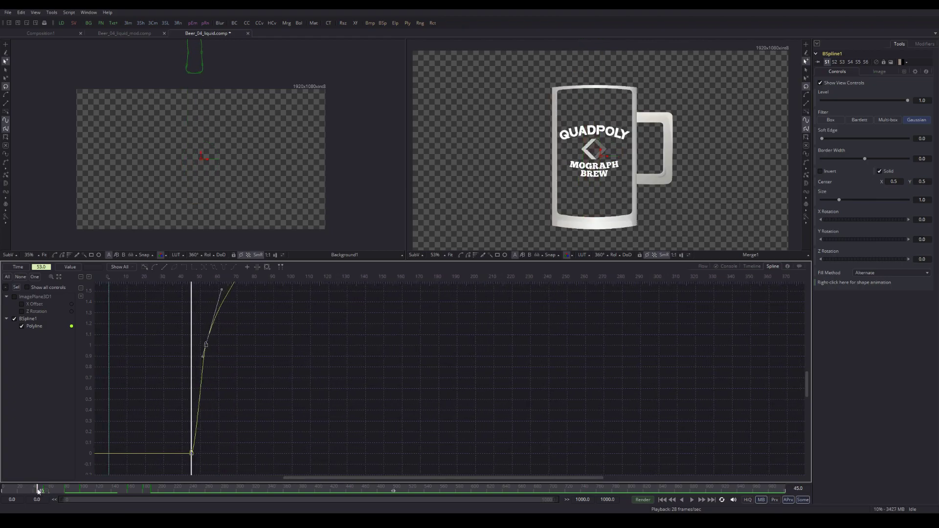
left_click(691, 499)
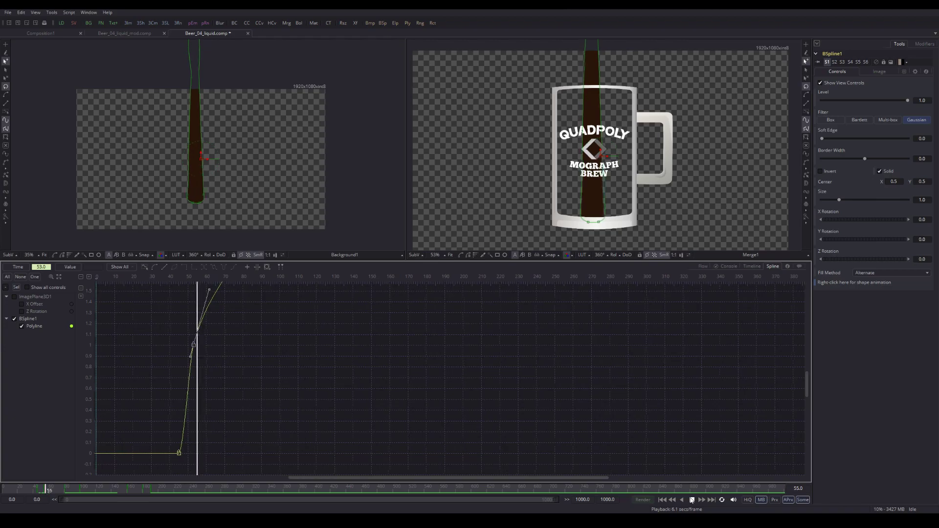
left_click(690, 499)
scroll(319, 415, "down", 3)
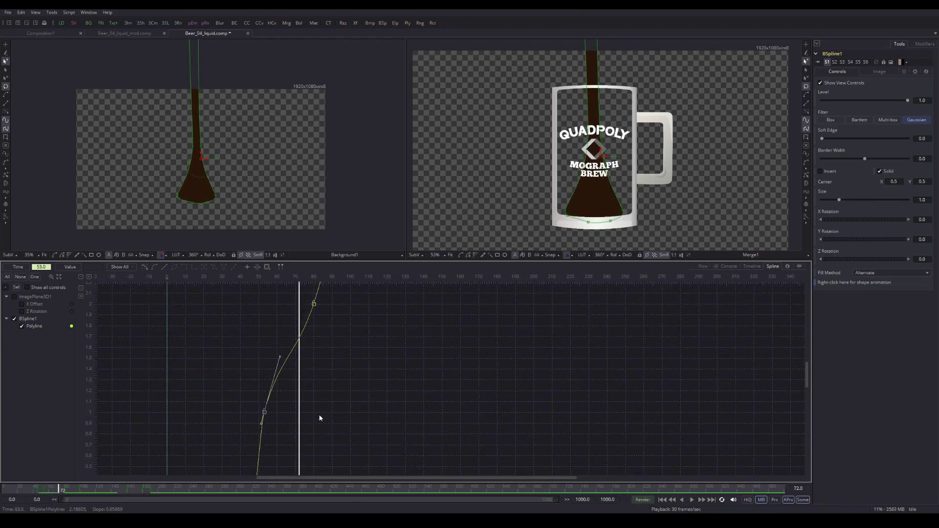
mouse_move(59, 489)
left_mouse_down()
mouse_move(38, 491)
mouse_move(65, 497)
mouse_move(56, 495)
left_mouse_up()
left_click_drag(259, 336, 325, 366)
left_click(372, 368)
left_click_drag(341, 323, 331, 389)
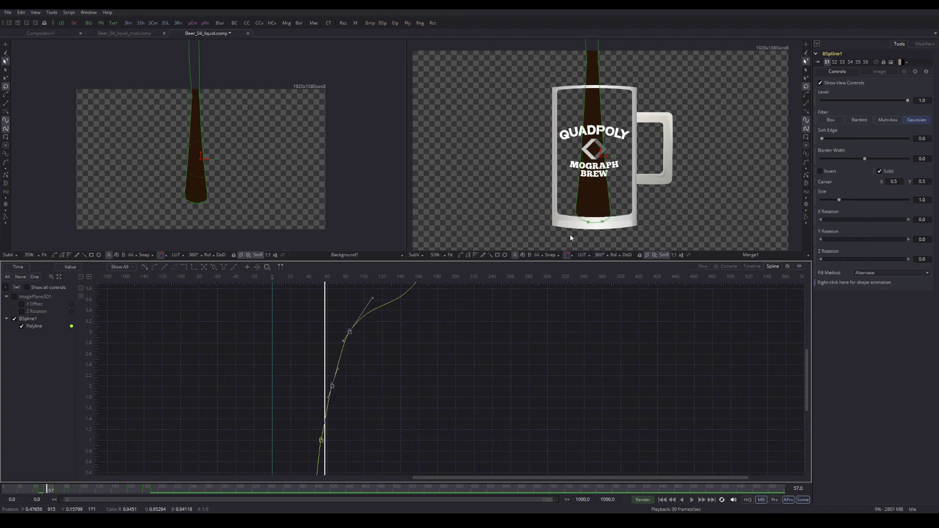
mouse_move(47, 491)
left_mouse_down()
mouse_move(38, 493)
mouse_move(59, 492)
mouse_move(42, 493)
mouse_move(53, 498)
left_mouse_up()
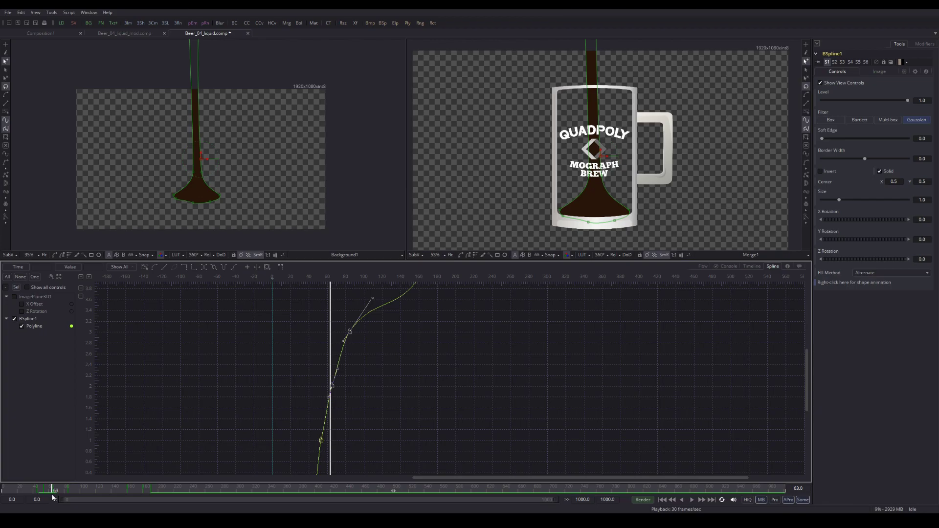
left_click_drag(53, 497, 48, 498)
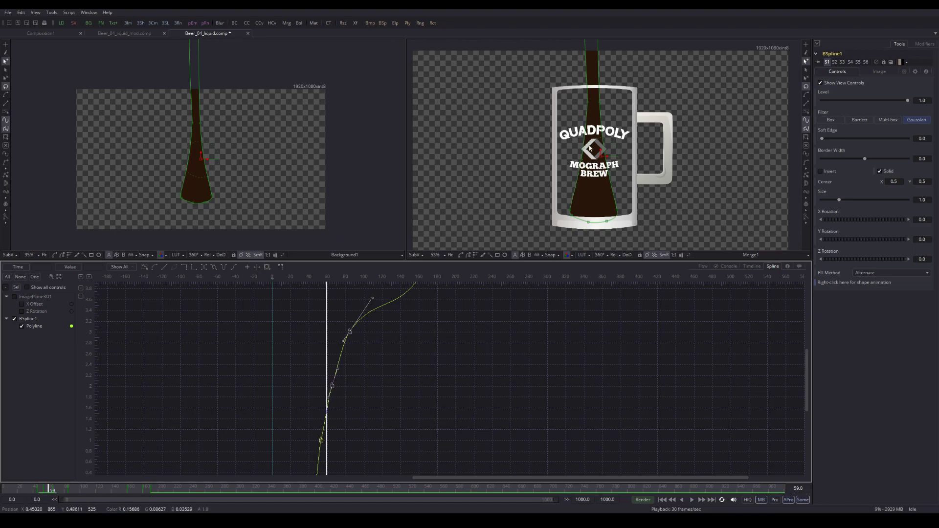
Step: At frame 59, select the liquid mask and pull its upper point down to the mug's base
left_click(588, 104)
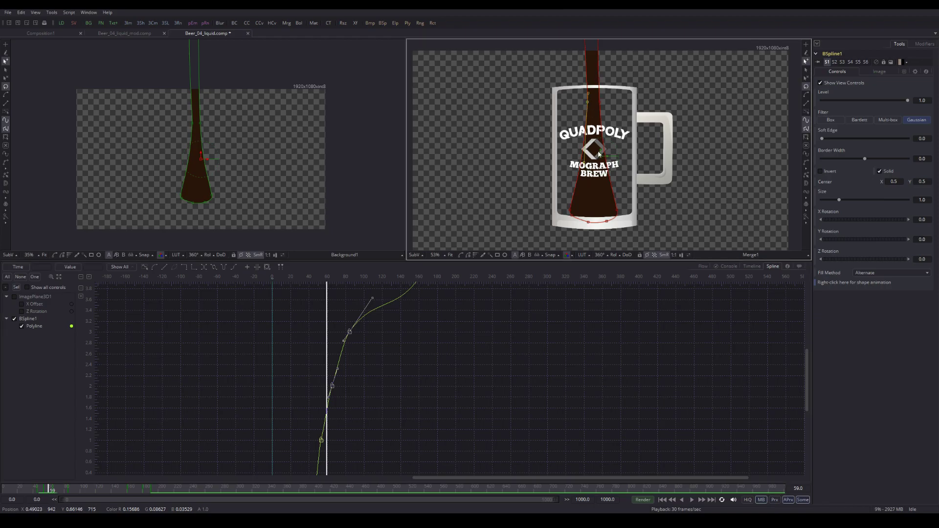
left_click_drag(583, 165, 589, 202)
left_click(600, 100)
left_click_drag(599, 102, 600, 205)
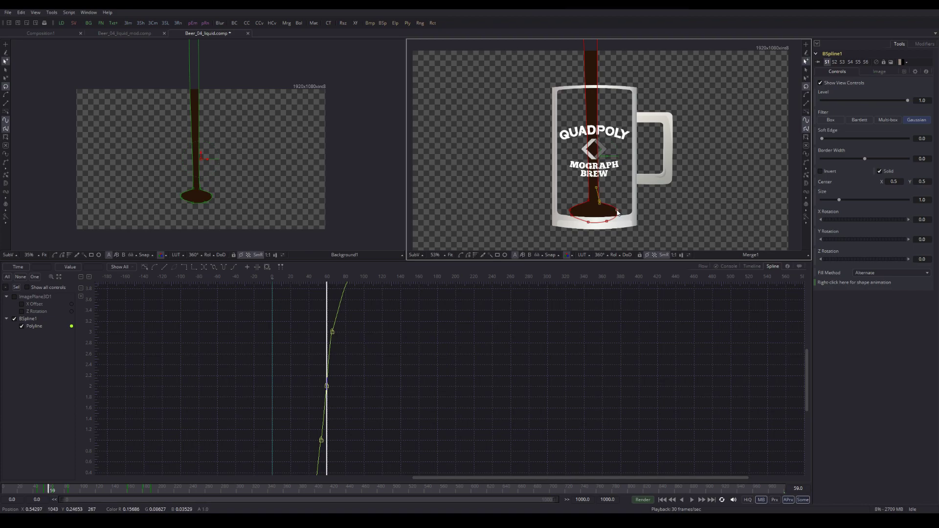
mouse_move(49, 490)
left_mouse_down()
mouse_move(41, 489)
mouse_move(49, 498)
left_mouse_up()
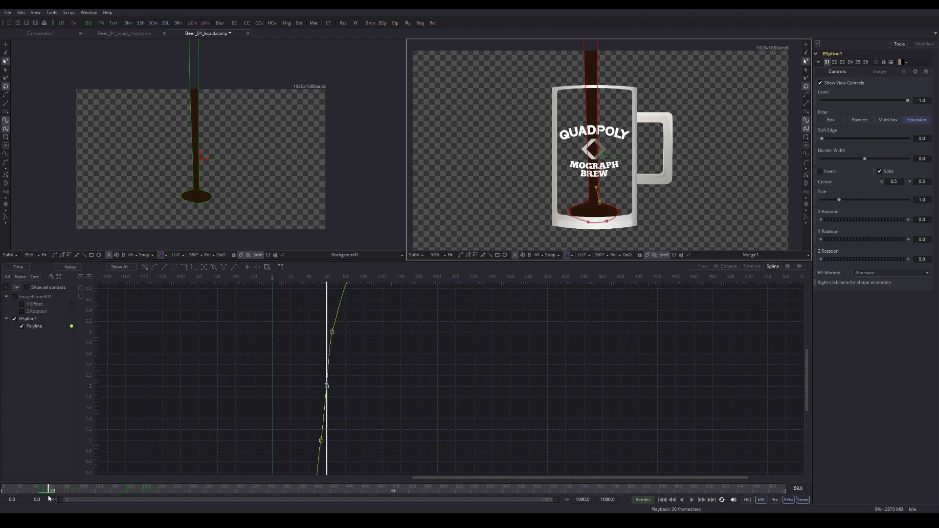
Step: Spread the mask's bottom points along the mug's base, turn the left tangent rightward, and check frames 46–61
left_click(571, 216)
left_click_drag(571, 216, 567, 219)
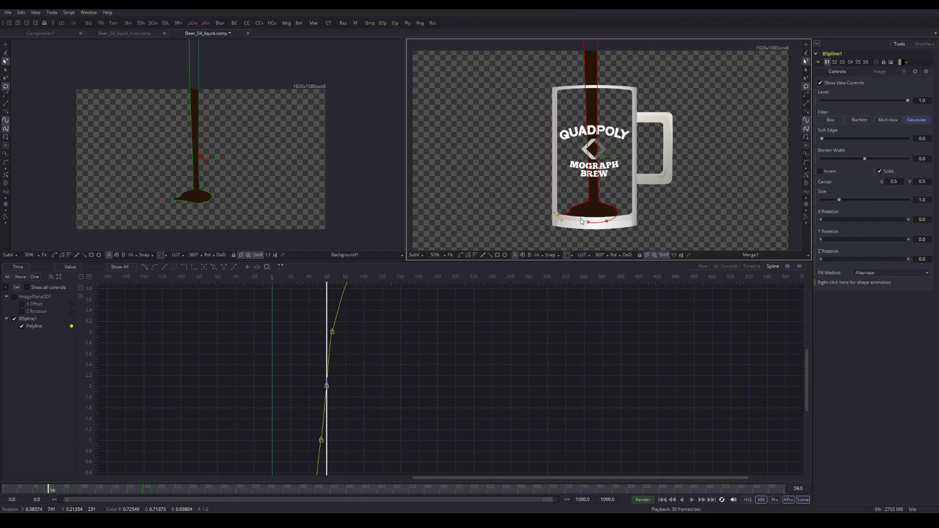
left_click_drag(617, 212, 627, 208)
left_click_drag(627, 208, 606, 213)
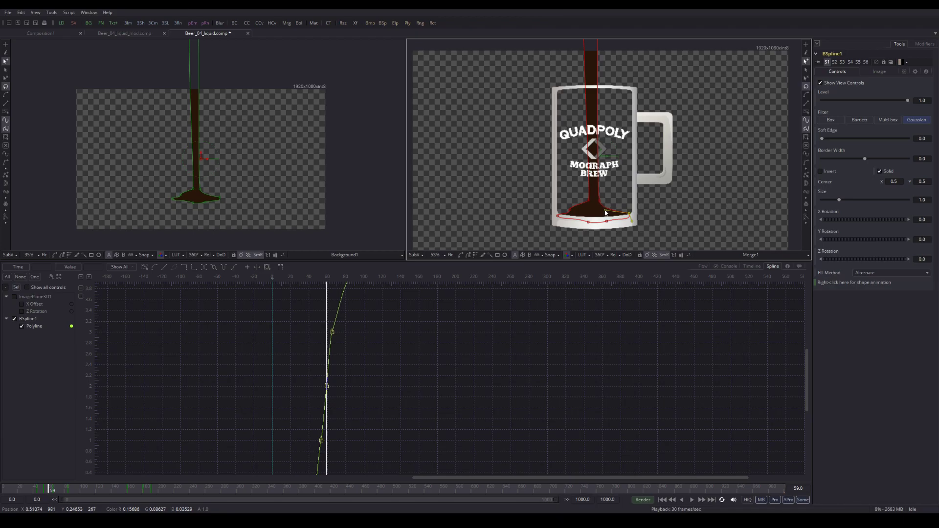
left_click(570, 210)
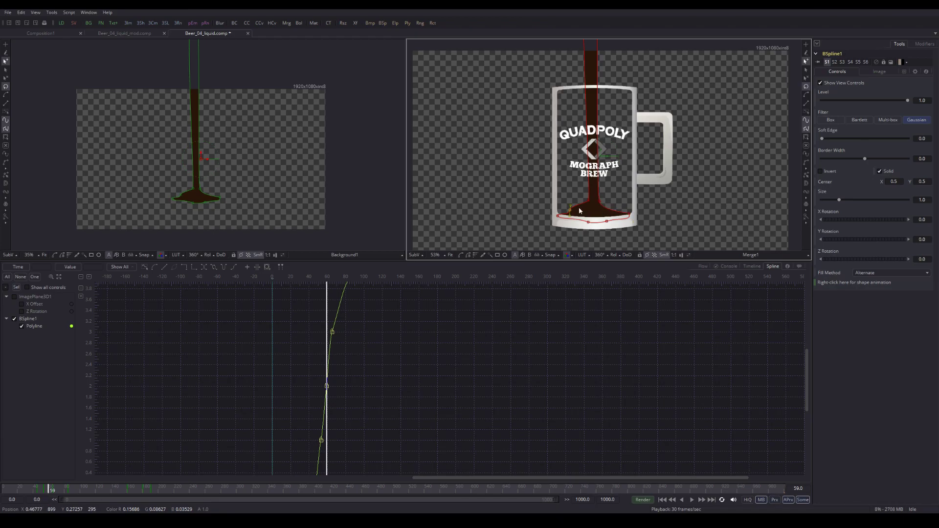
mouse_move(573, 204)
left_mouse_down()
mouse_move(584, 211)
mouse_move(576, 214)
left_mouse_up()
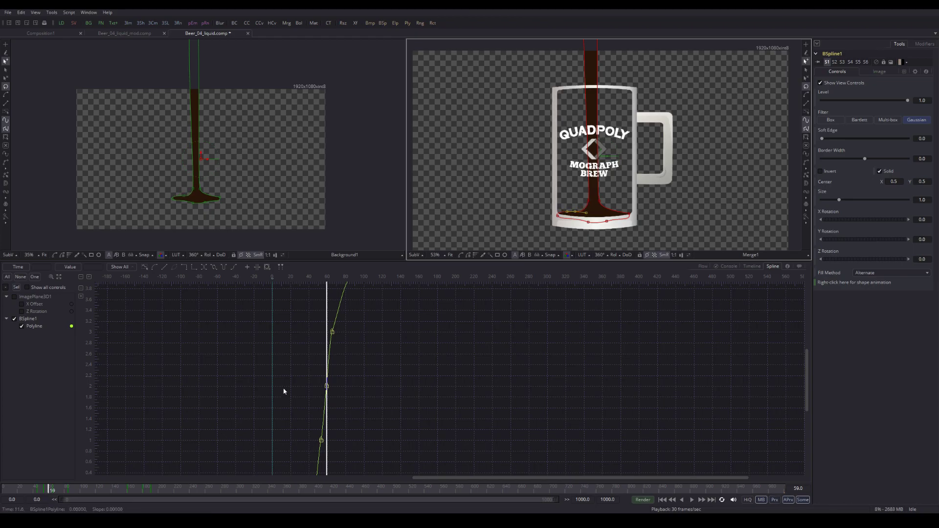
mouse_move(47, 490)
left_mouse_down()
mouse_move(51, 498)
mouse_move(37, 498)
left_mouse_up()
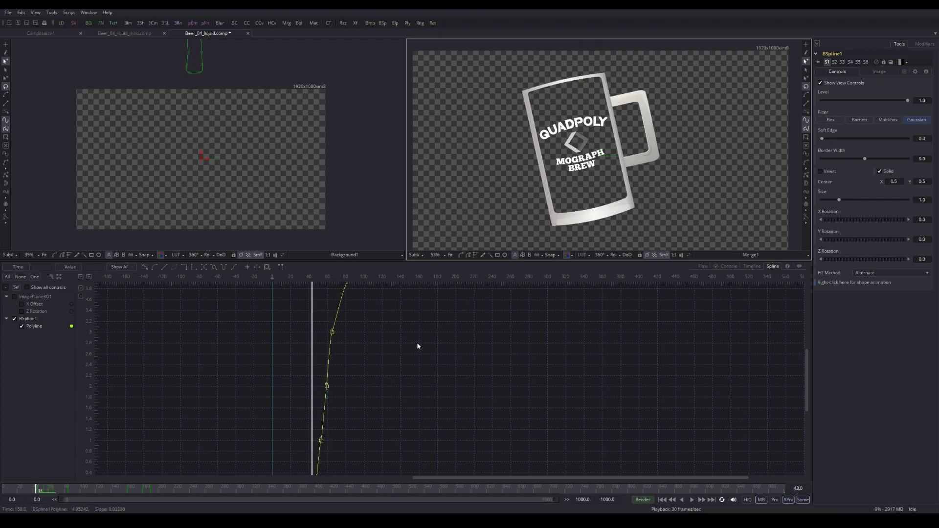
key("space")
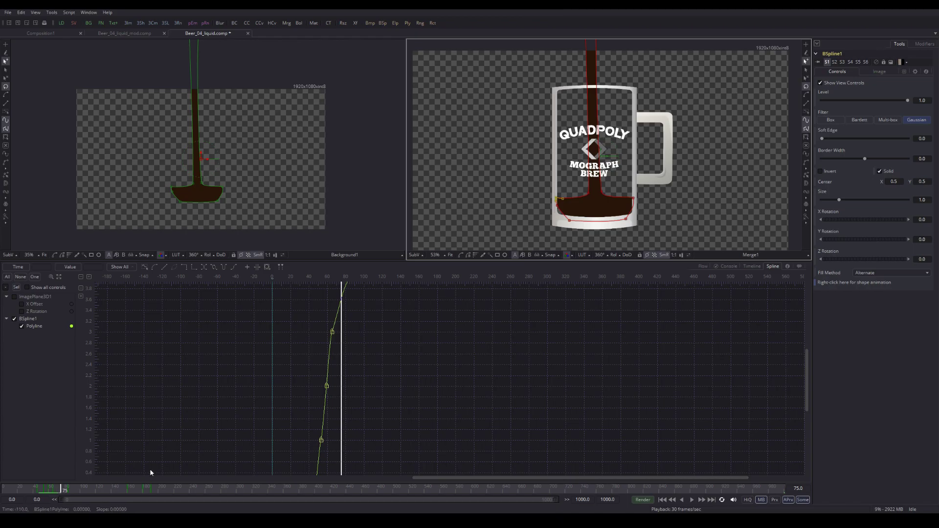
left_click_drag(55, 492, 38, 492)
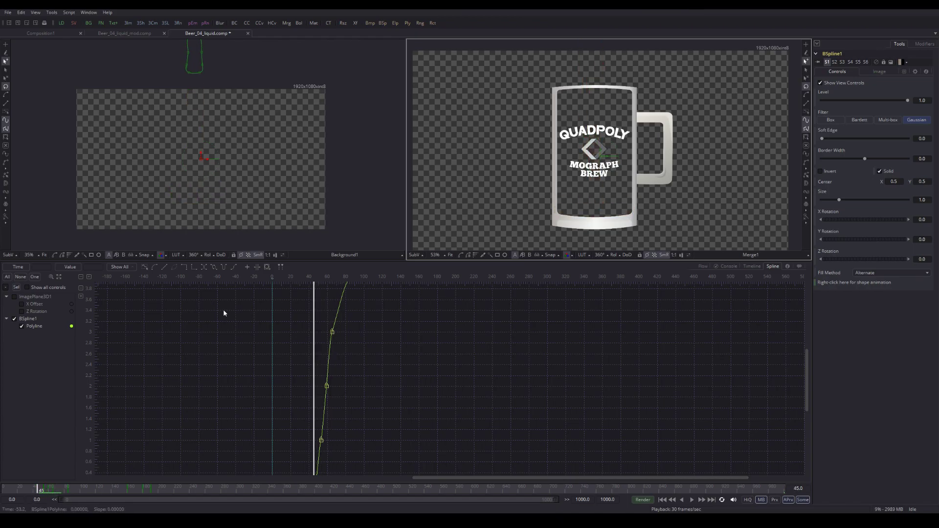
key("space")
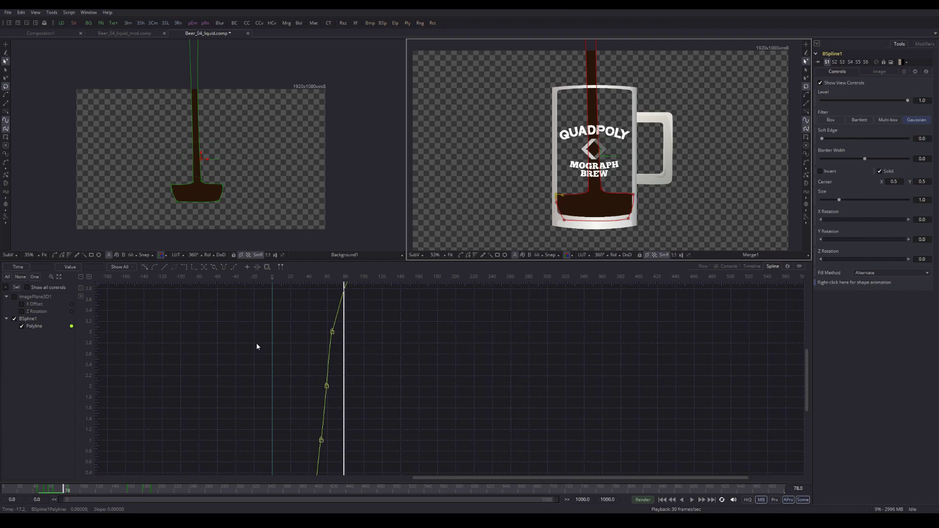
key("space")
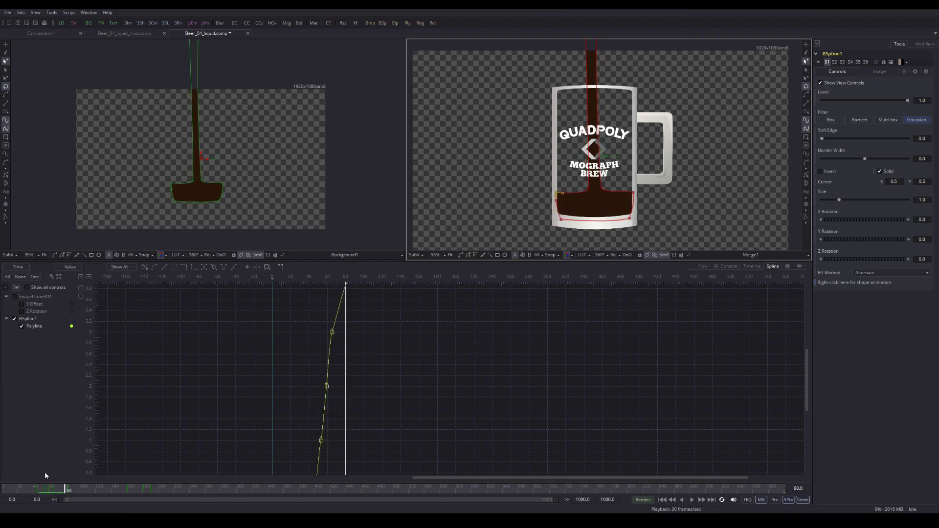
left_click(58, 491)
left_click_drag(59, 490, 57, 490)
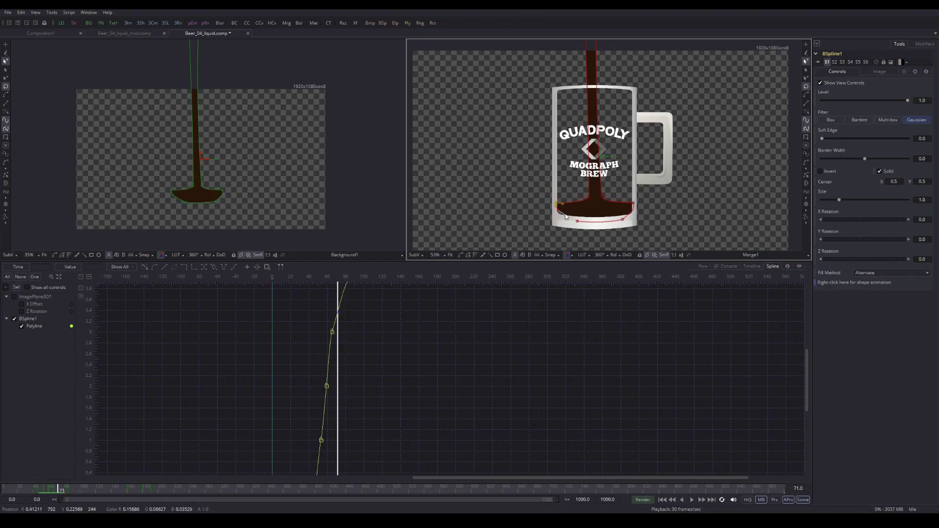
left_click(56, 490)
left_click_drag(56, 490, 60, 492)
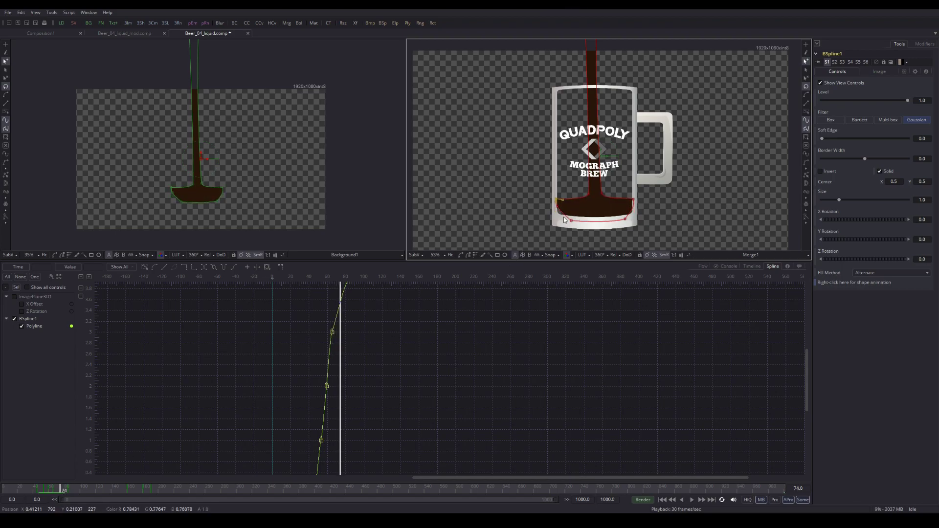
scroll(562, 216, "up", 3)
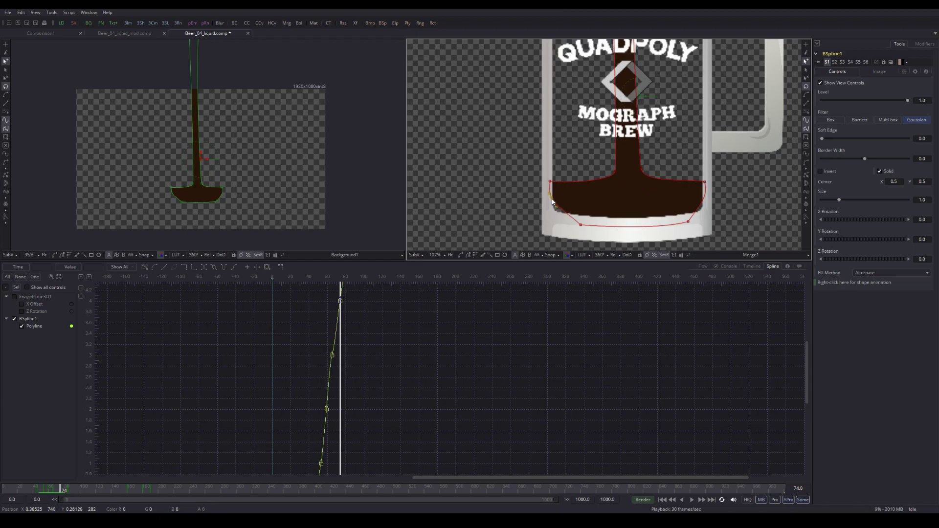
Step: Pull the mask's bottom-left edge outward and make the left point's tangent near-vertical
left_click_drag(579, 224, 546, 214)
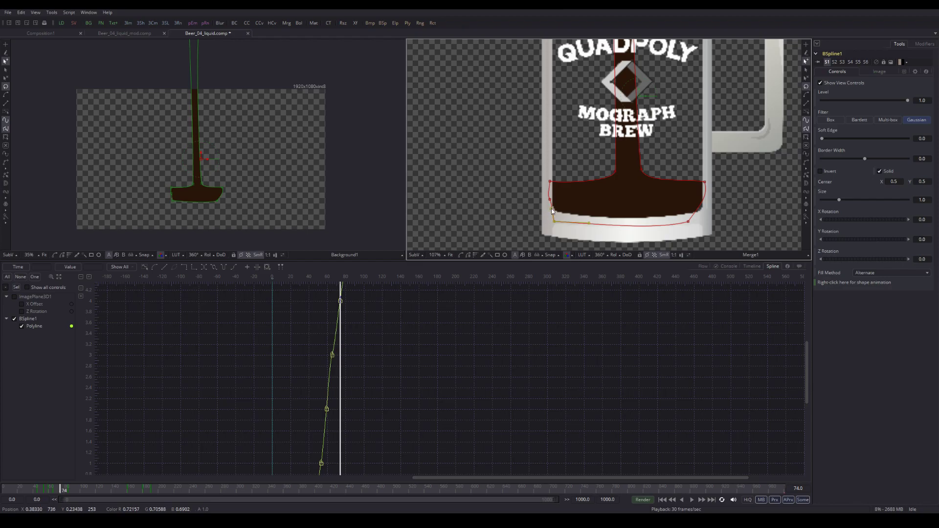
left_click(548, 198)
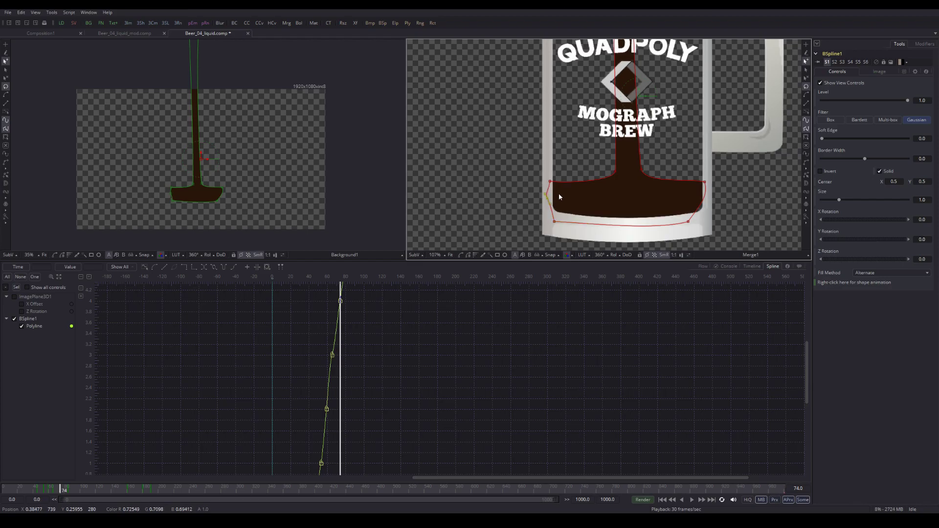
left_click_drag(545, 193, 548, 201)
Step: Reshape the lower-right and upper-right mask points so the liquid's bottom-right edge fits the mug
left_click_drag(685, 224, 693, 222)
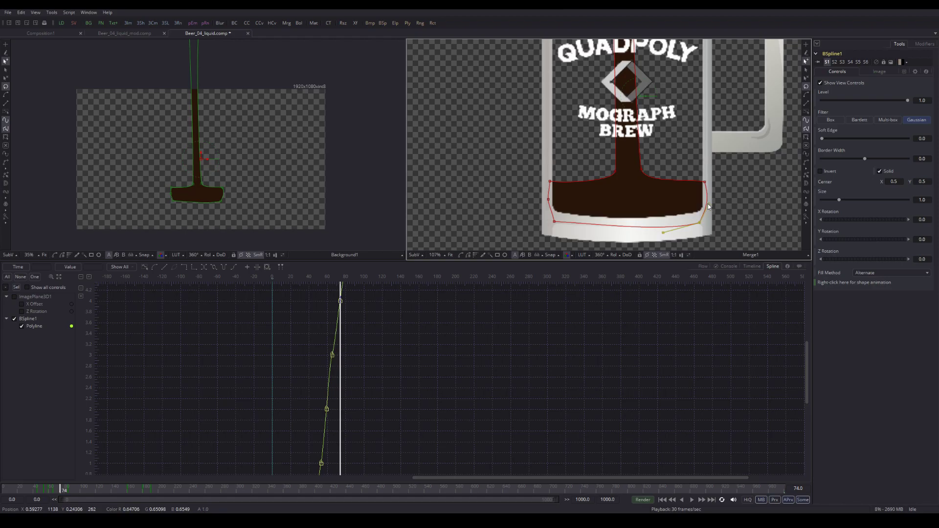
left_click_drag(701, 222, 707, 224)
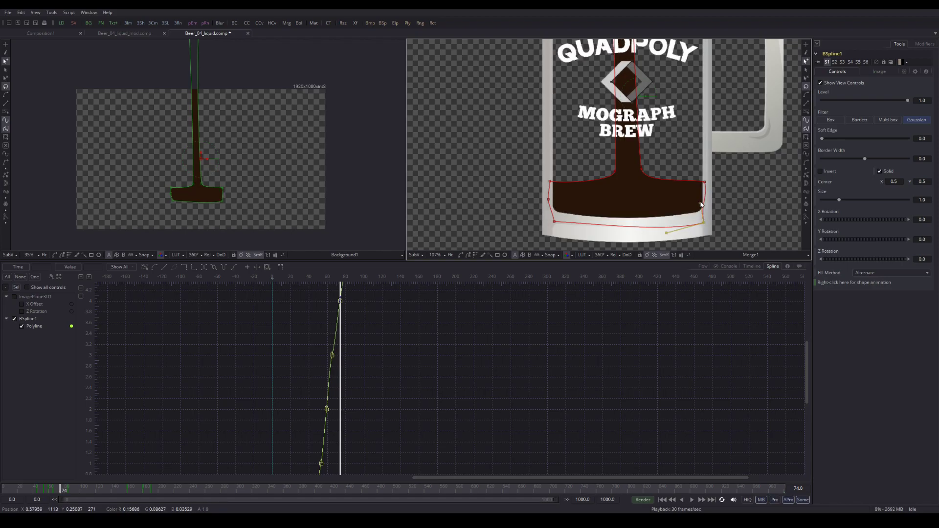
left_click_drag(706, 202, 704, 203)
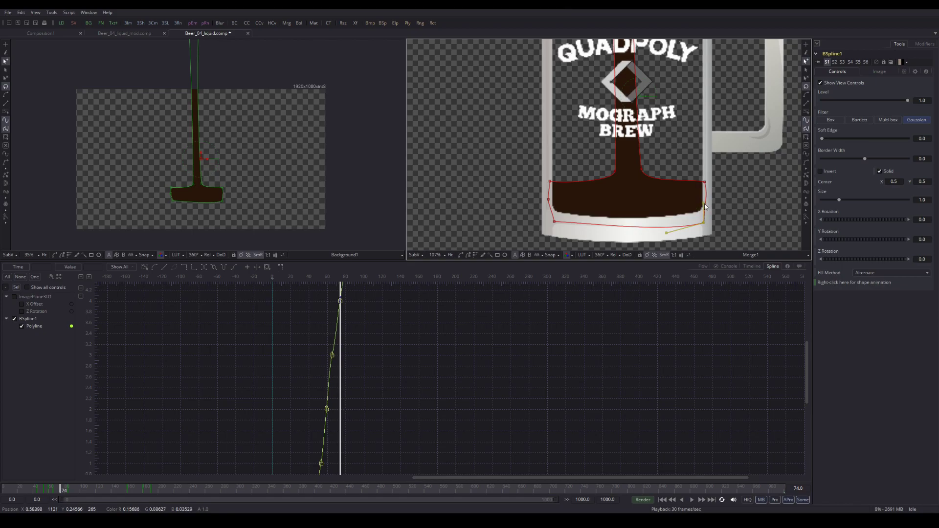
left_click(705, 181)
left_click_drag(707, 196, 709, 200)
scroll(706, 199, "down", 1)
scroll(706, 200, "up", 1)
scroll(604, 157, "down", 2)
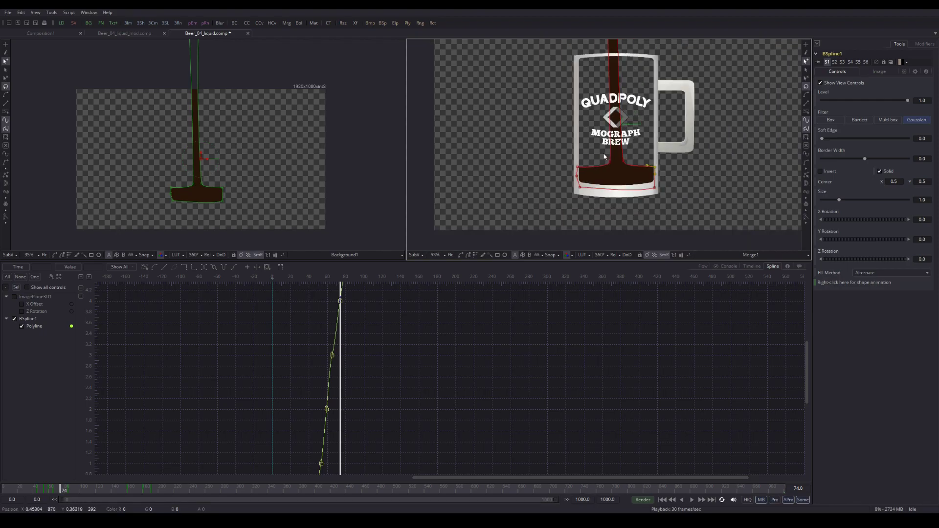
left_click_drag(604, 156, 581, 203)
Step: Rewind to frame 51 and play the pour until the mug is full
left_click_drag(61, 492, 42, 489)
right_click(42, 489)
key("Escape")
key("space")
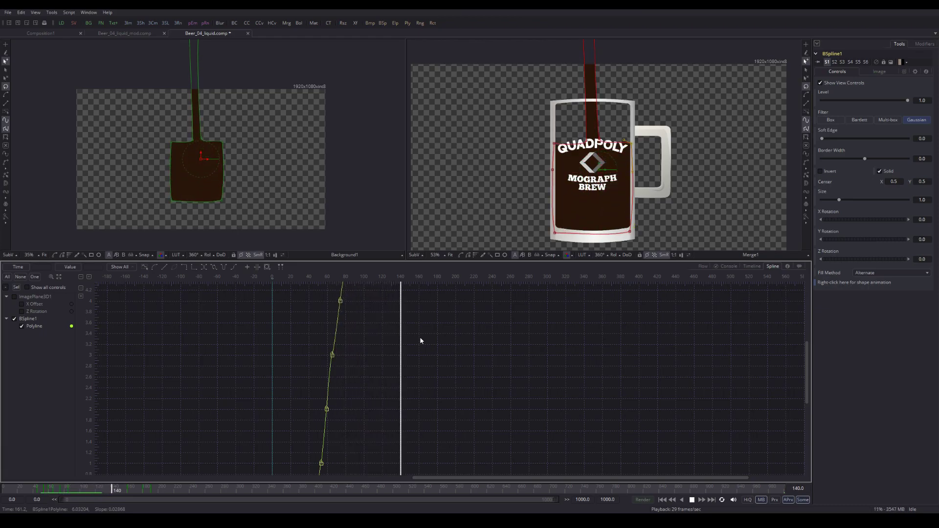
key("space")
Step: Replay the pour from frame 45, stop at frame 121, and fit the fill curve in the graph
left_click(38, 489)
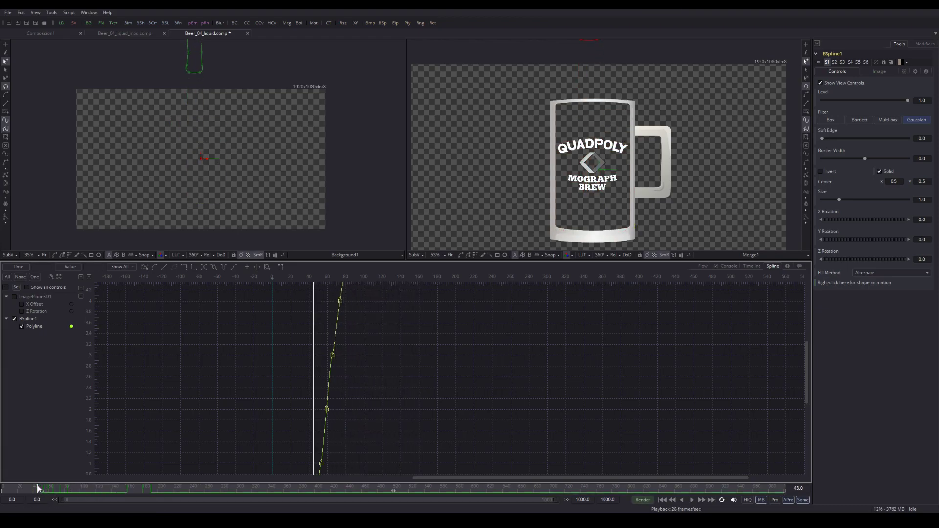
key("space")
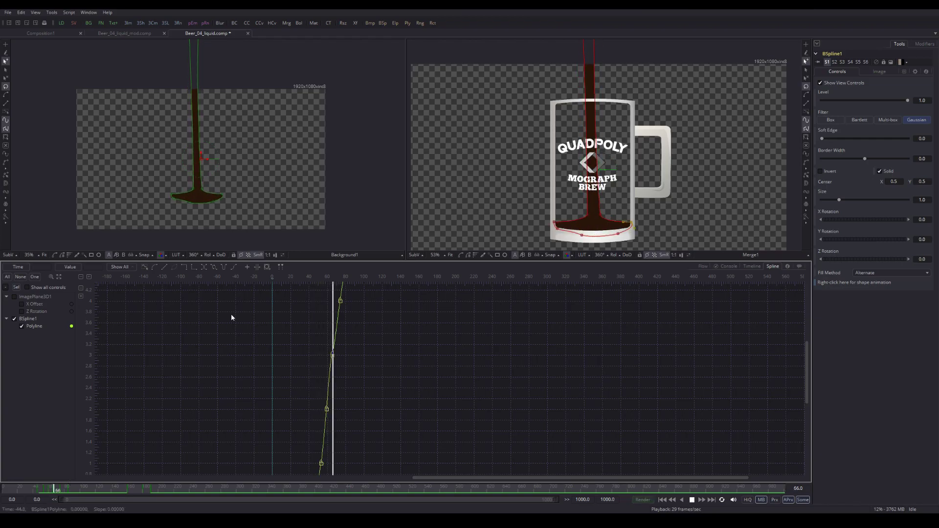
key("space")
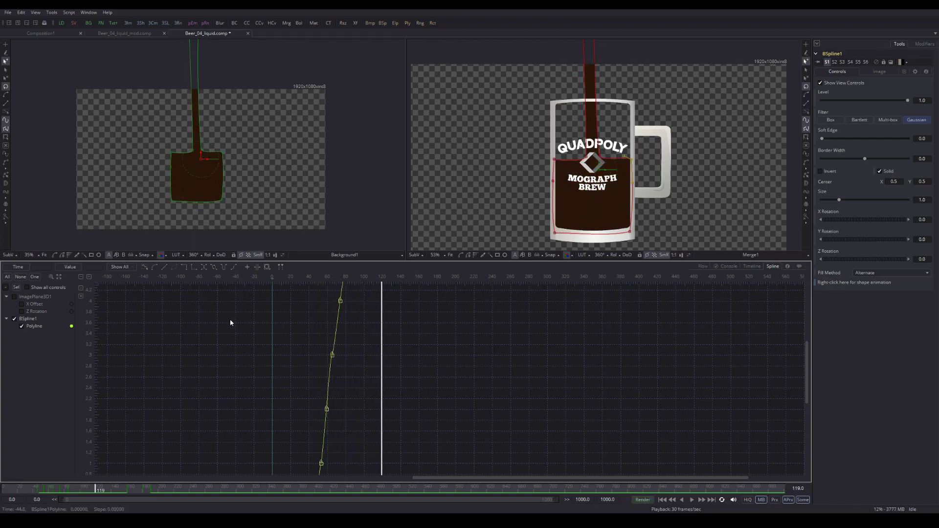
key("space")
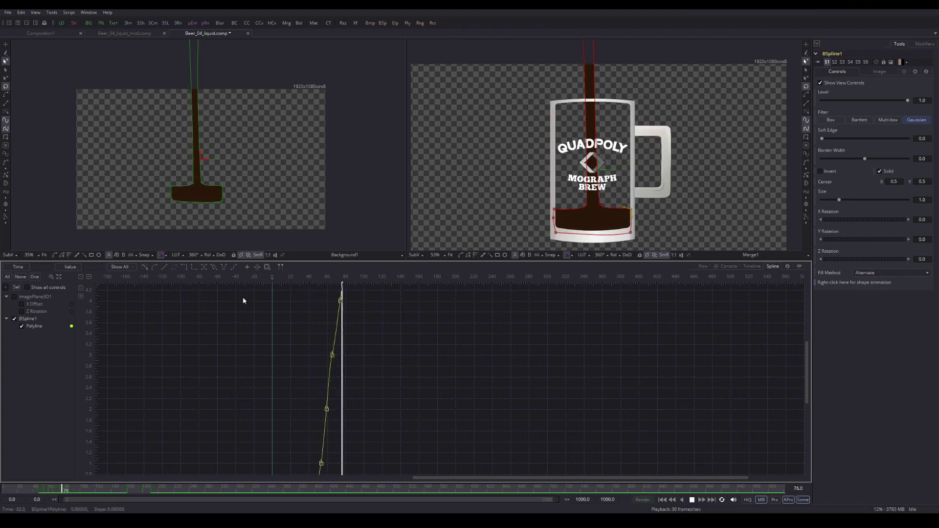
key("space")
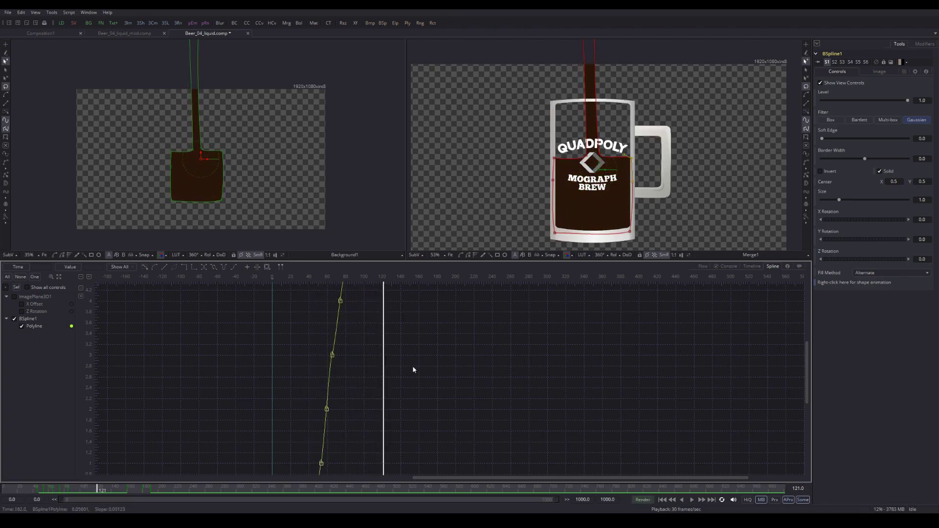
key("ctrl+f")
scroll(416, 338, "up", 3)
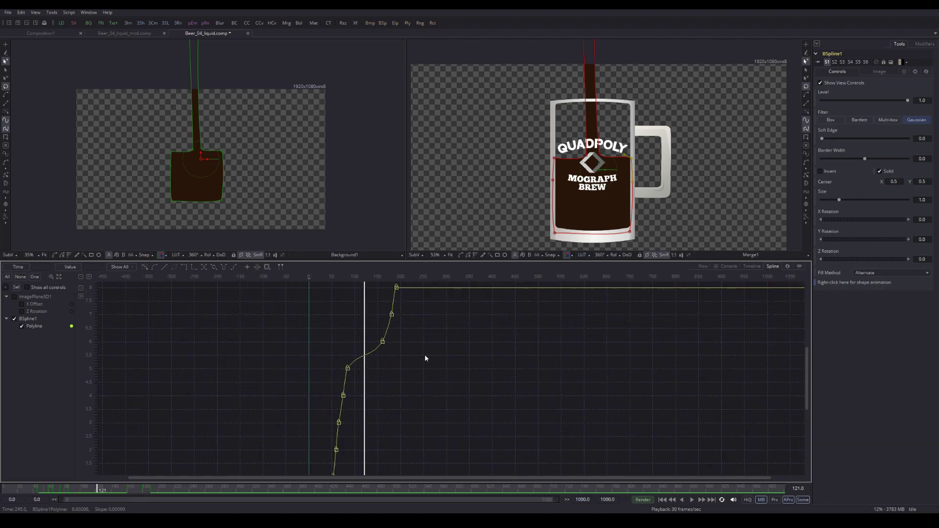
Step: Box-select the fill curve's upper Polyline keyframes and drag them earlier in time
left_click_drag(435, 343, 383, 367)
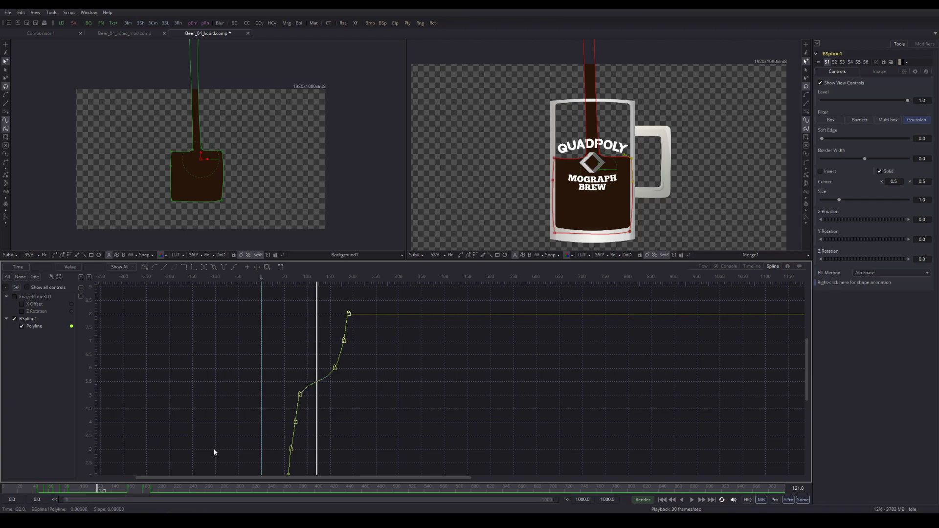
left_click_drag(90, 488, 128, 489)
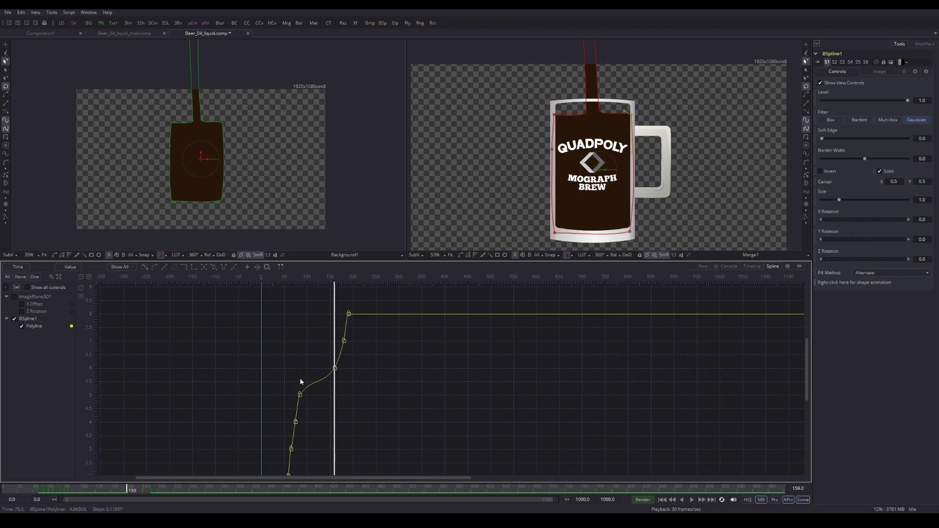
scroll(324, 333, "up", 3)
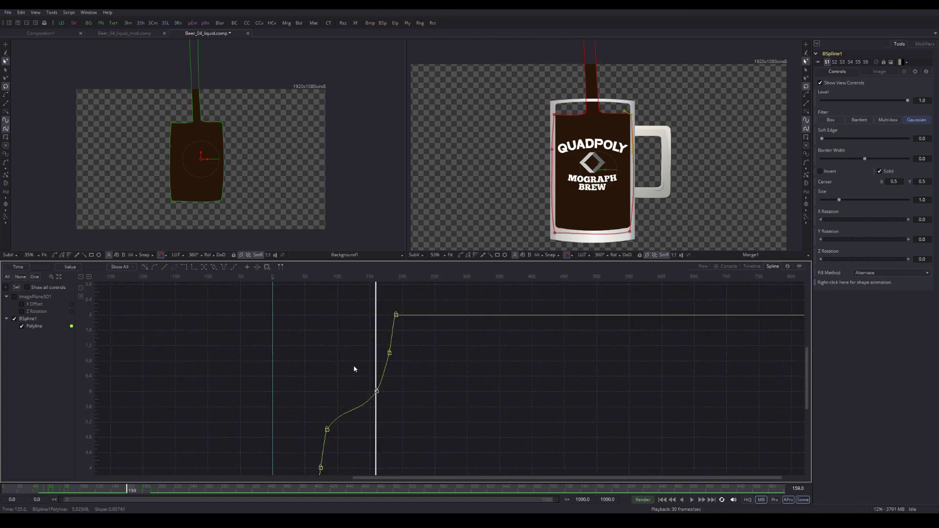
left_click_drag(355, 301, 429, 407)
left_click_drag(376, 393, 348, 391)
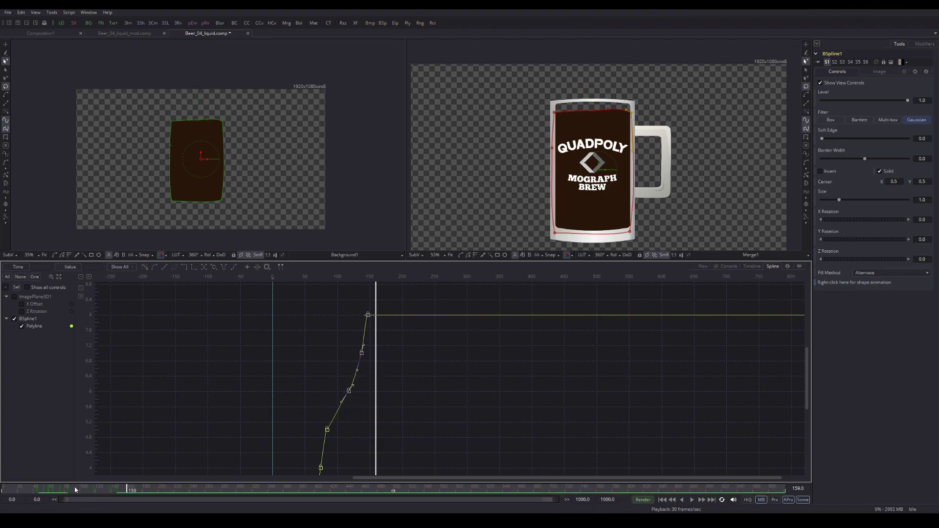
Step: Preview the retimed pour several times, stopping at frame 106 and returning to frame 82
key("space")
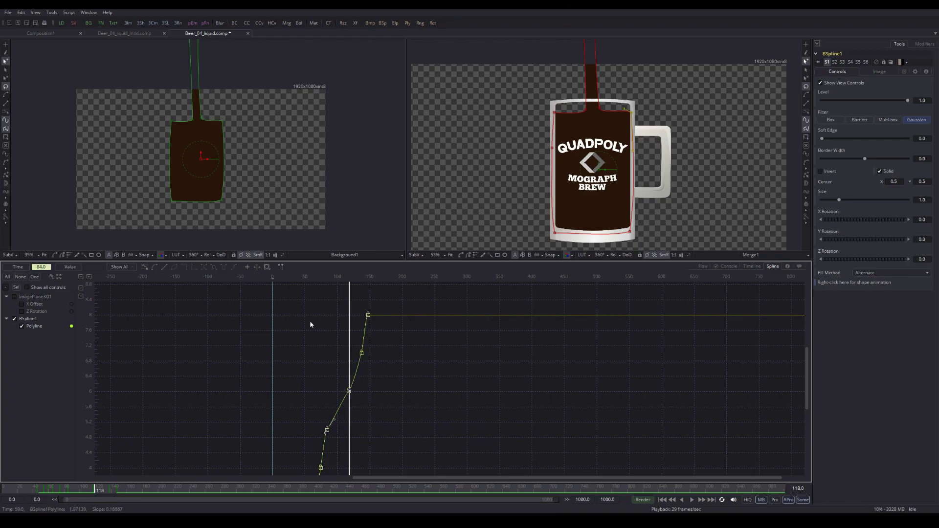
key("space")
left_click_drag(314, 378, 302, 377)
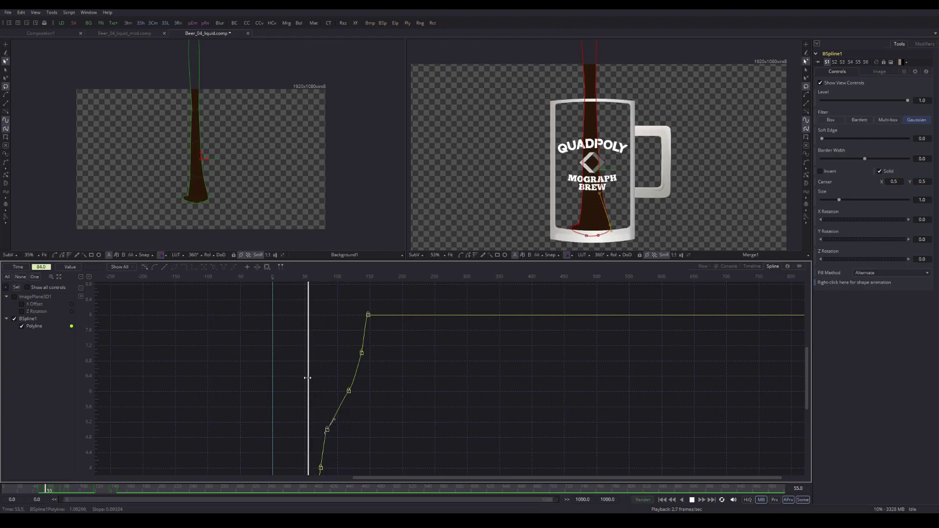
key("space")
key("space")
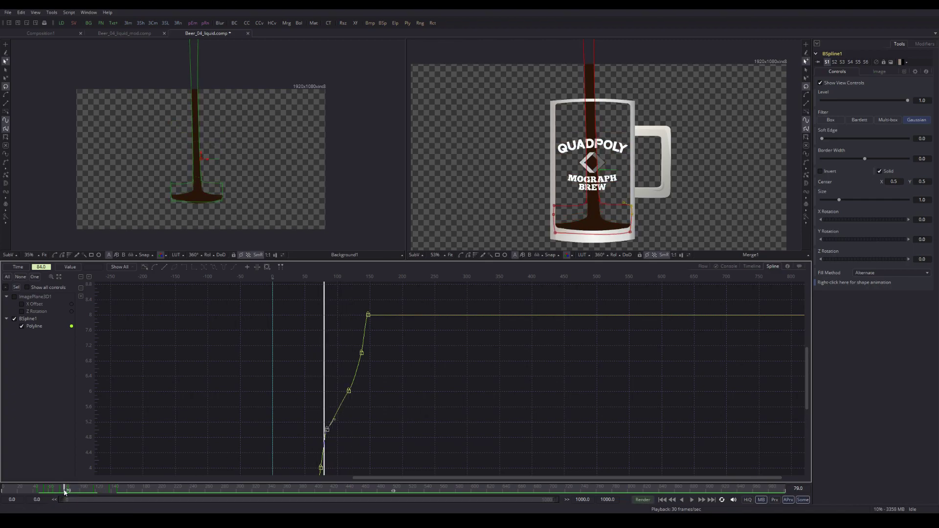
key("space")
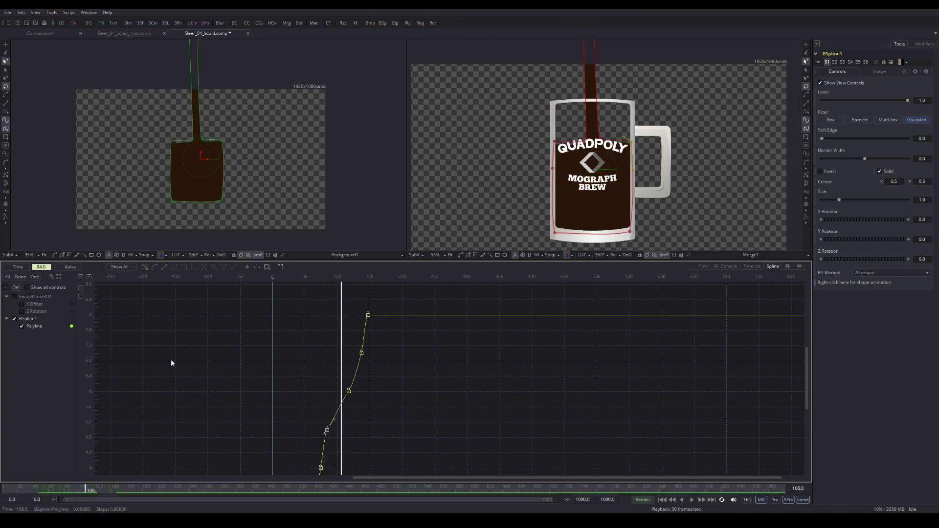
left_click_drag(225, 414, 214, 353)
key("space")
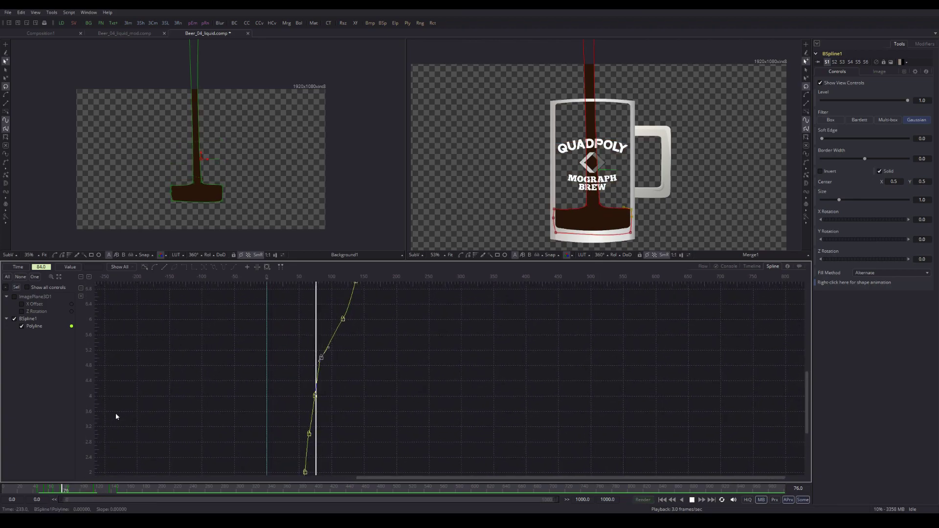
key("space")
mouse_move(73, 490)
left_mouse_down()
mouse_move(59, 493)
mouse_move(81, 499)
mouse_move(69, 500)
left_mouse_up()
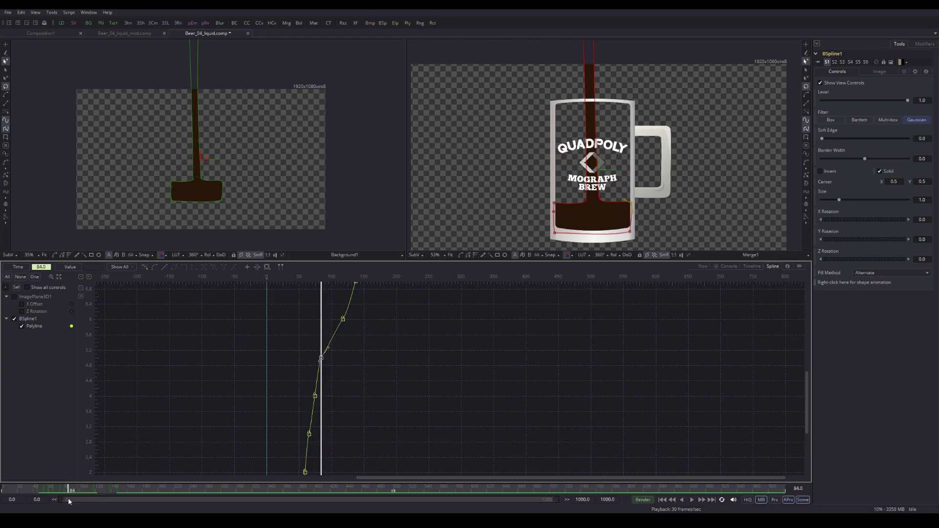
Step: Adjust the liquid mask's left-edge points to reshape the top surface at frame 84
left_click(529, 194)
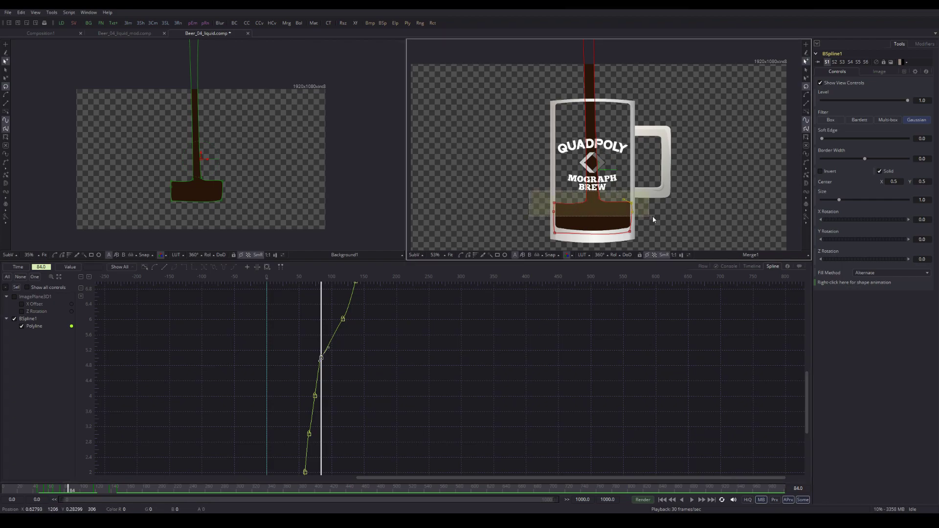
left_click(554, 198)
left_click_drag(547, 213, 551, 202)
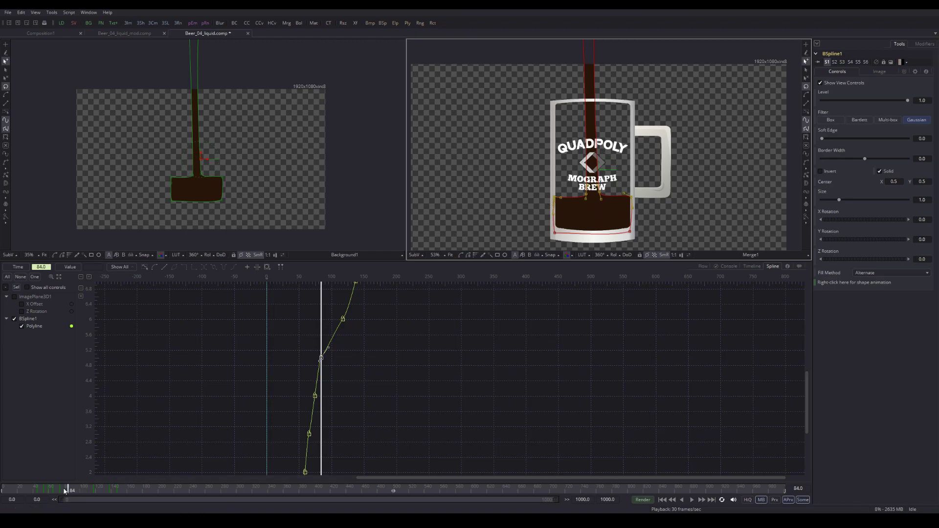
key("space")
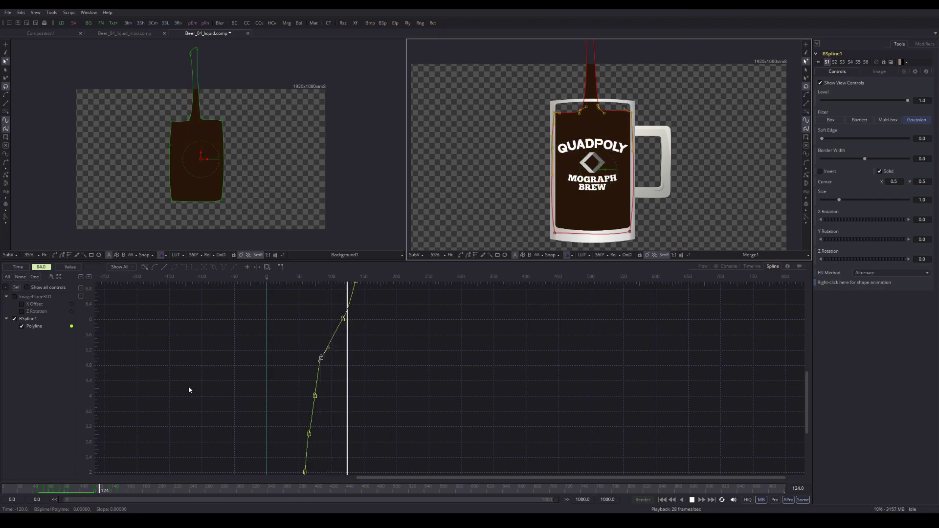
key("space")
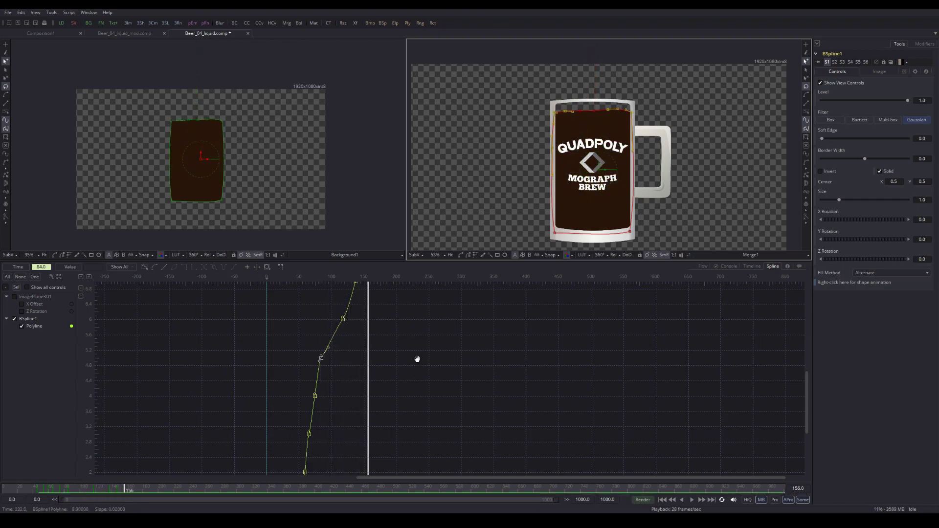
left_click_drag(417, 362, 371, 443)
left_click_drag(360, 383, 421, 391)
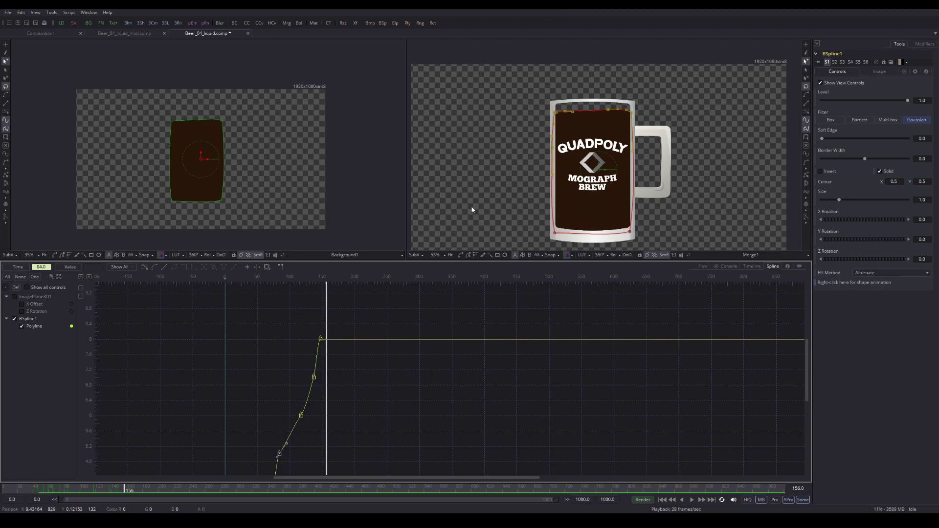
left_click_drag(331, 367, 384, 386)
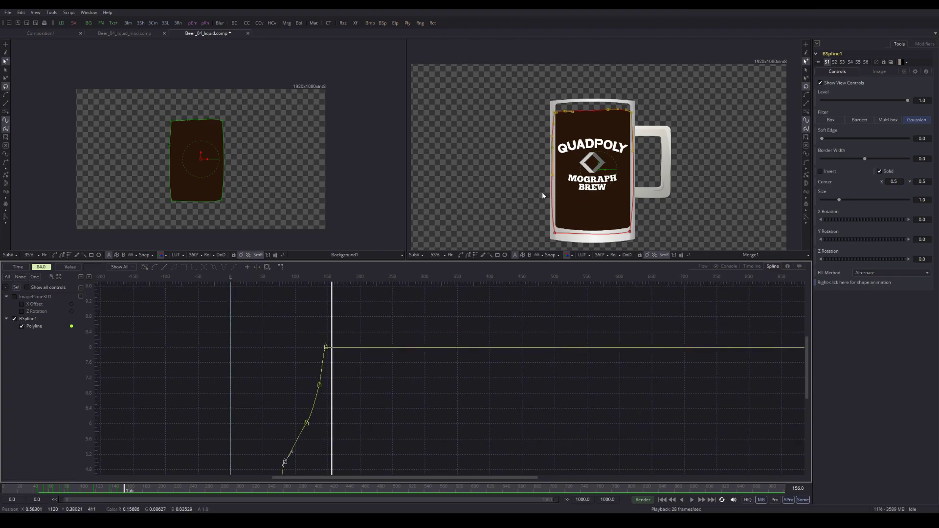
left_click_drag(369, 423, 406, 387)
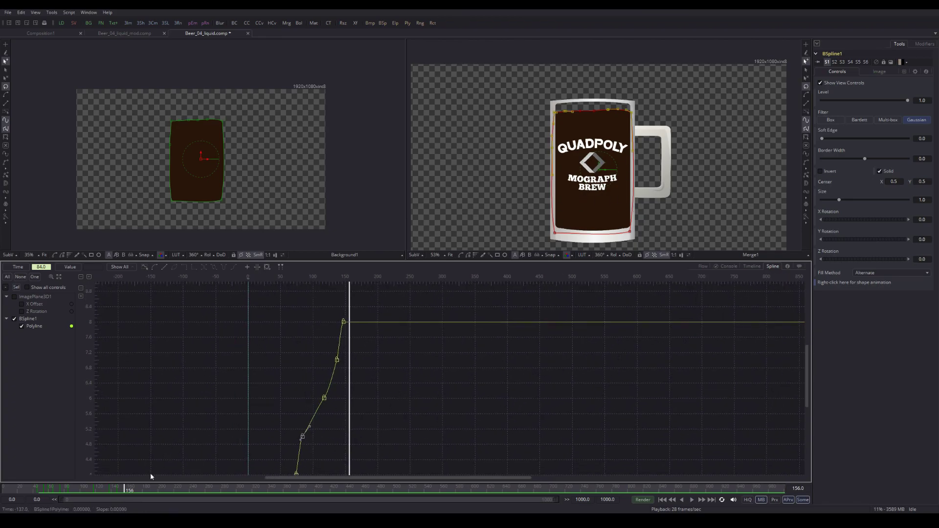
left_click_drag(119, 488, 77, 490)
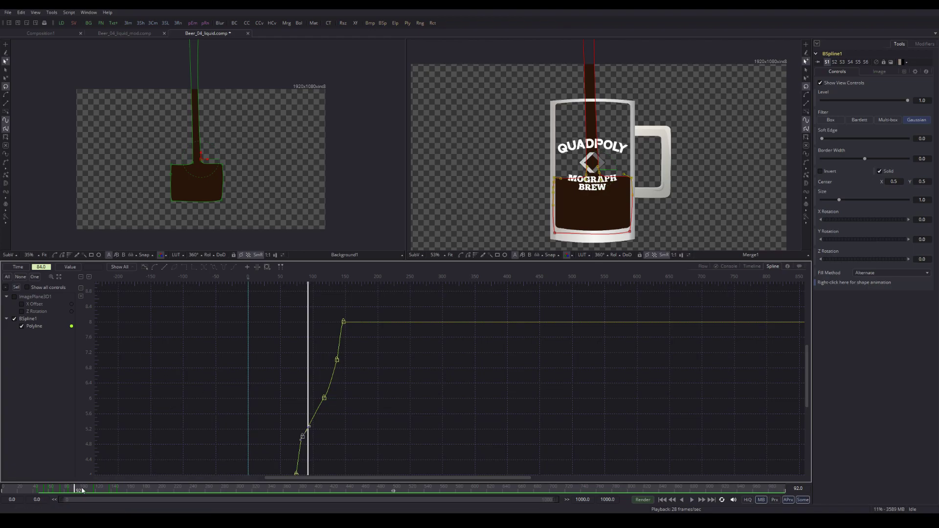
Step: Scrub to frame 137 and move the top fill keyframe earlier to steepen the rise
left_click(89, 491)
left_click_drag(90, 491, 109, 497)
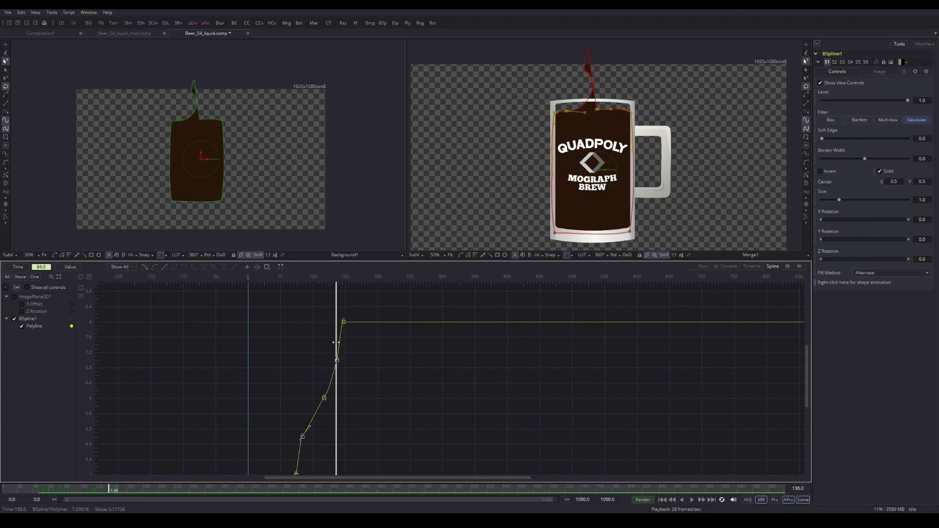
left_click_drag(108, 489, 110, 491)
left_click(336, 361)
left_click_drag(335, 361, 331, 361)
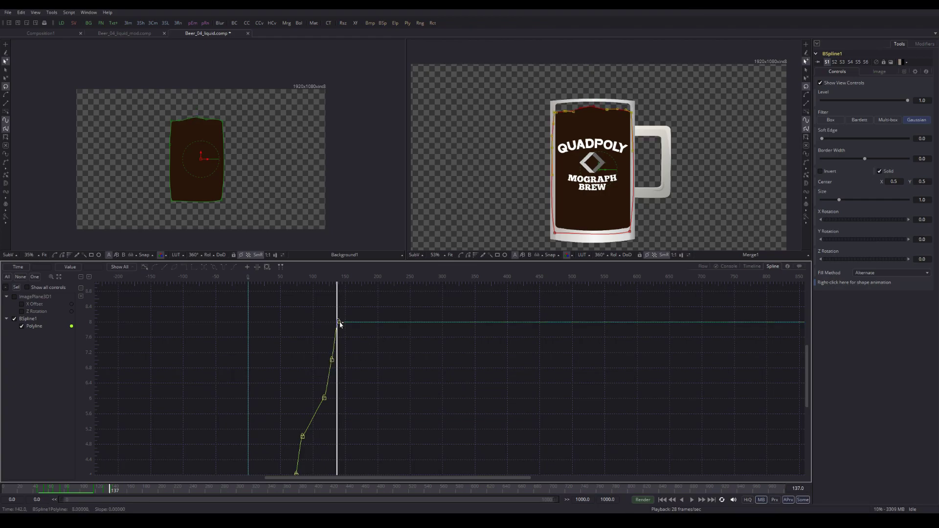
scroll(338, 323, "up", 5)
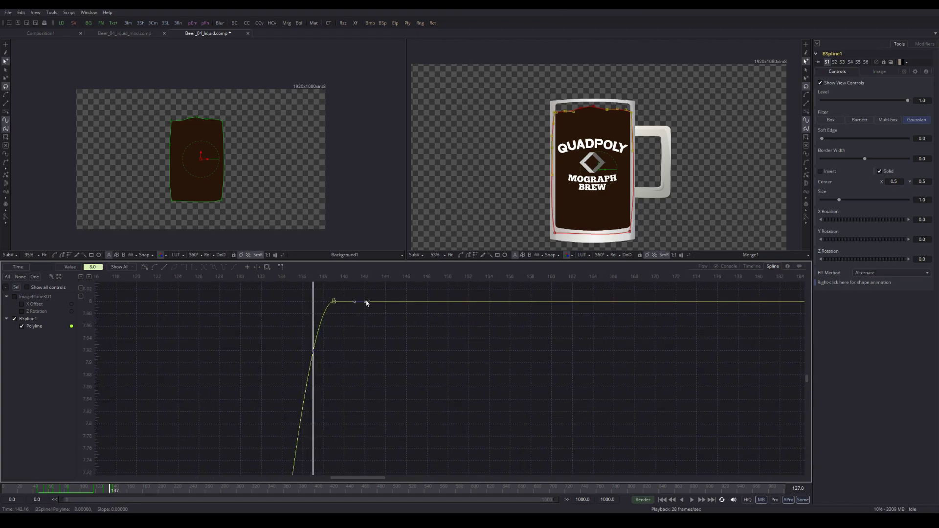
Step: Straighten the curve's left tangent into the final keyframe and play the pour from the start
left_click_drag(364, 304, 365, 306)
key("ctrl+z")
left_click_drag(299, 303, 331, 370)
scroll(371, 355, "down", 5)
left_click_drag(371, 368, 319, 354)
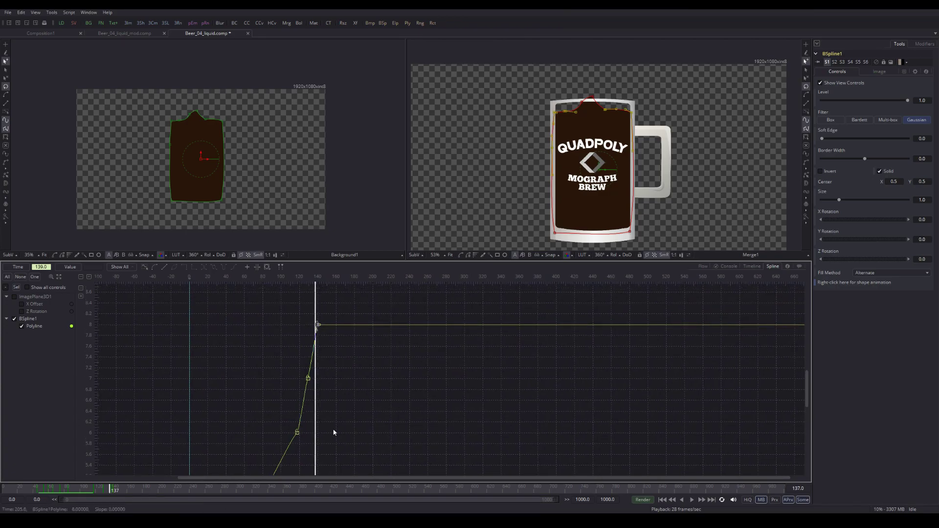
key("space")
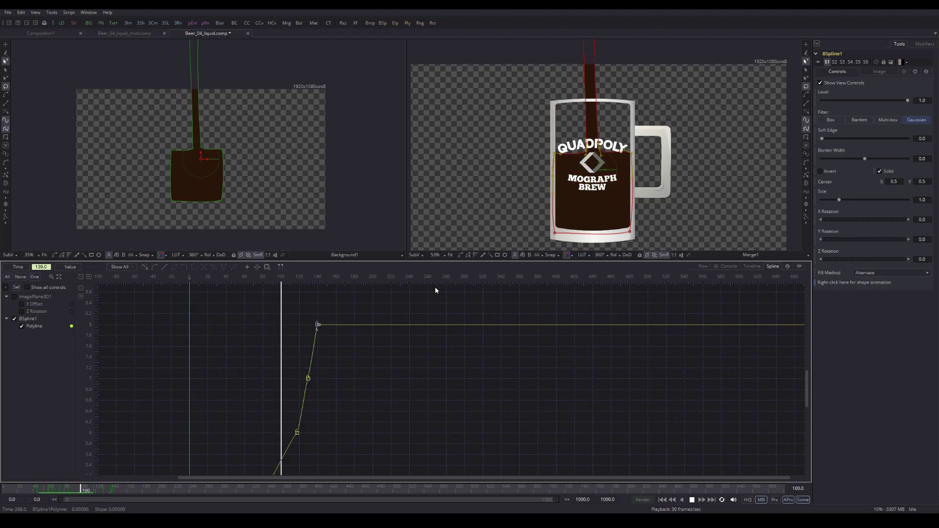
Step: Shift the middle and top fill keyframes slightly earlier in time
key("space")
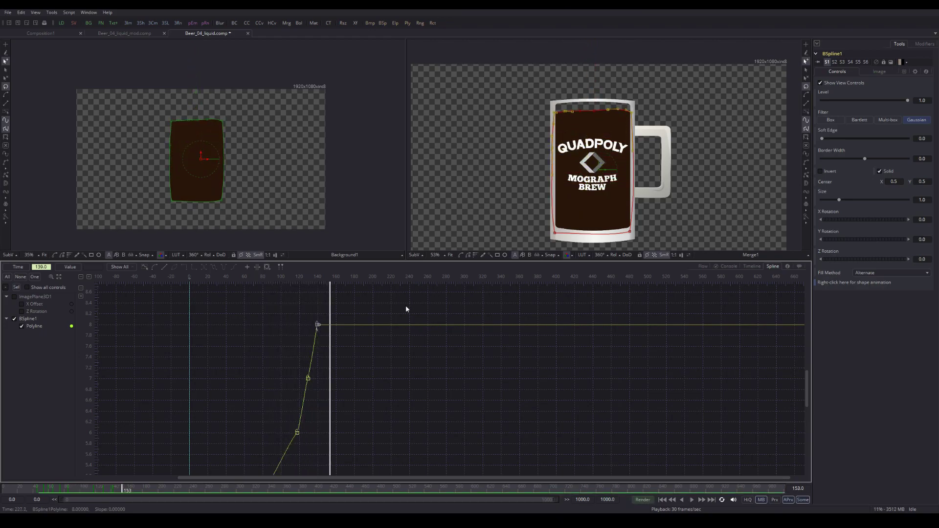
left_click(313, 387)
left_click_drag(308, 380, 304, 379)
left_click_drag(318, 325, 313, 323)
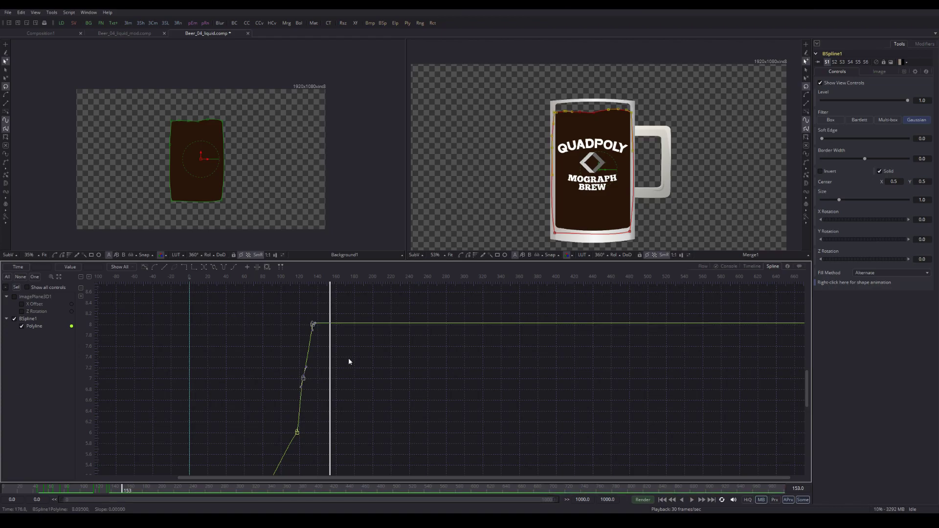
left_click_drag(310, 325, 306, 325)
left_click_drag(309, 282, 272, 299)
Step: Replay the pour from frame 95 to 145, then step back to frame 138 and zoom in
left_click(71, 496)
key("space")
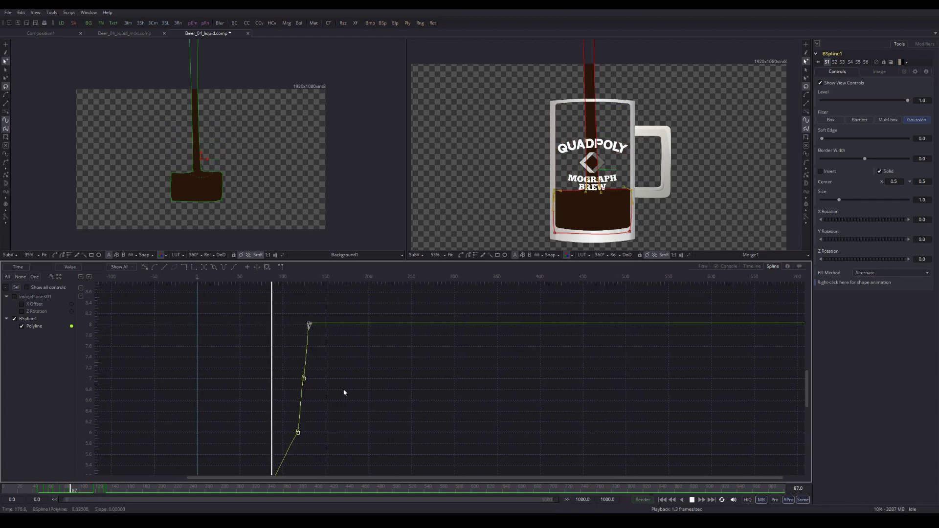
key("space")
left_click(88, 488)
key("space")
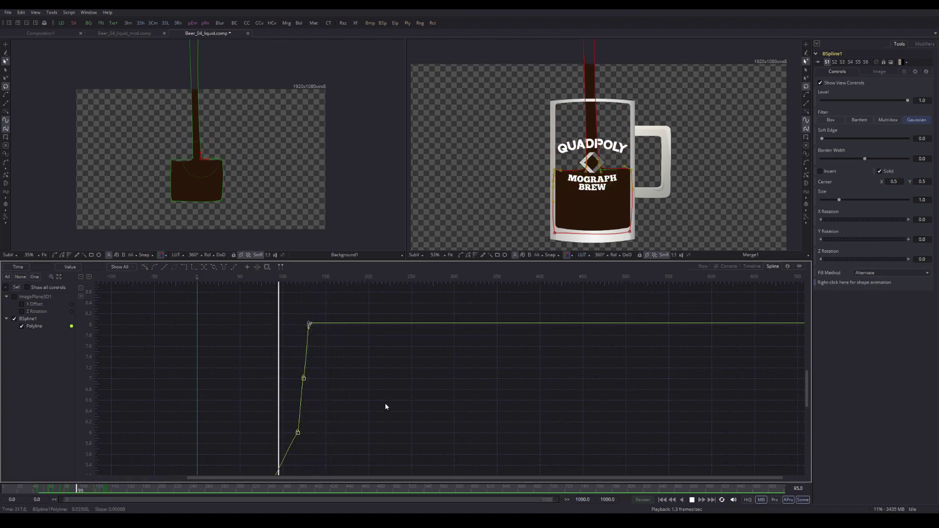
key("space")
scroll(354, 392, "up", 4)
scroll(323, 372, "up", 2)
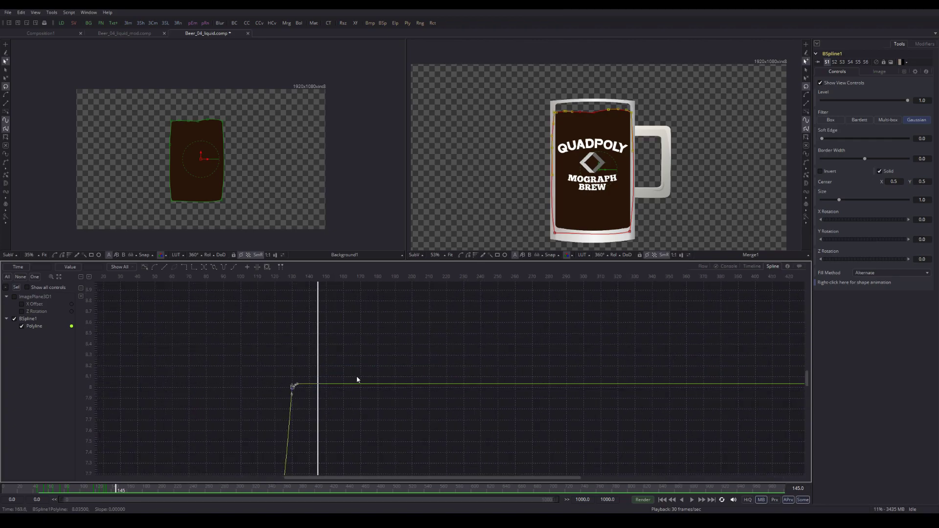
left_click_drag(111, 489, 111, 493)
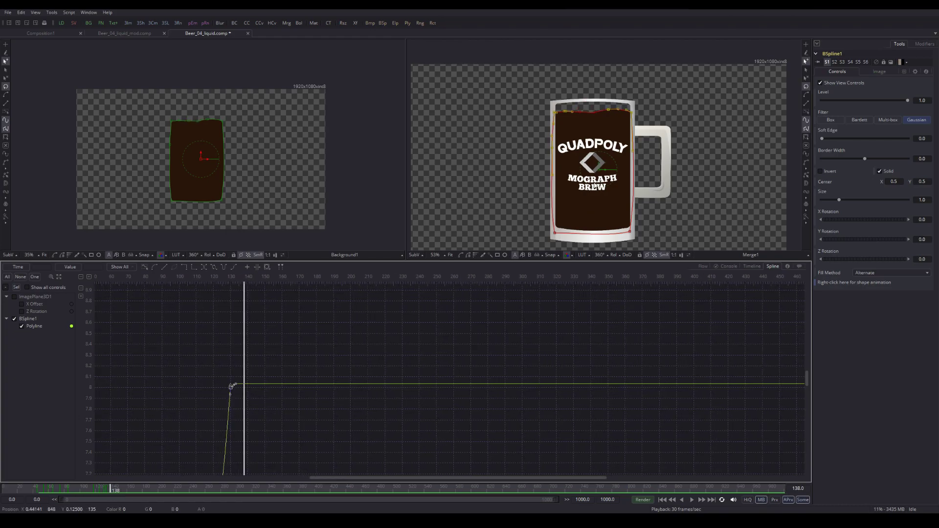
scroll(591, 113, "up", 2)
scroll(592, 112, "up", 2)
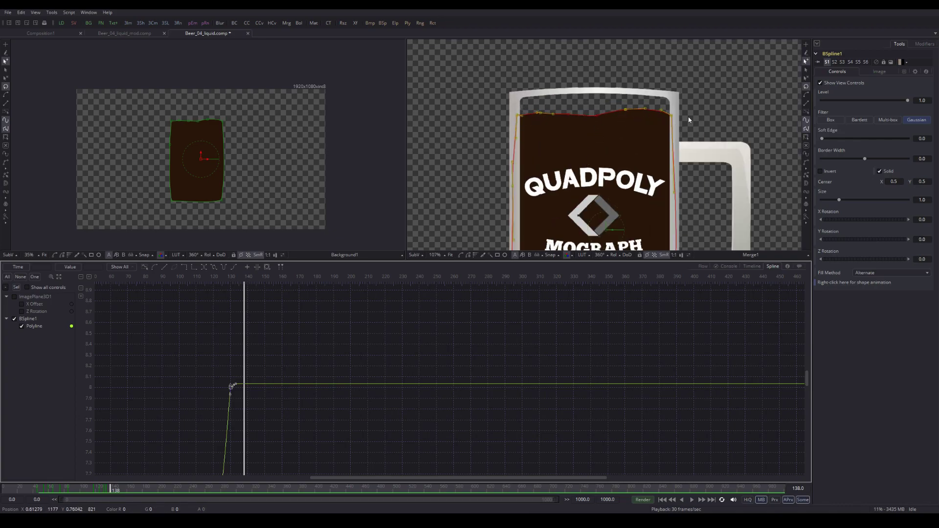
Step: Reshape the liquid's top edge at frame 138 and add a fill key near frame 134
left_click_drag(597, 118, 590, 117)
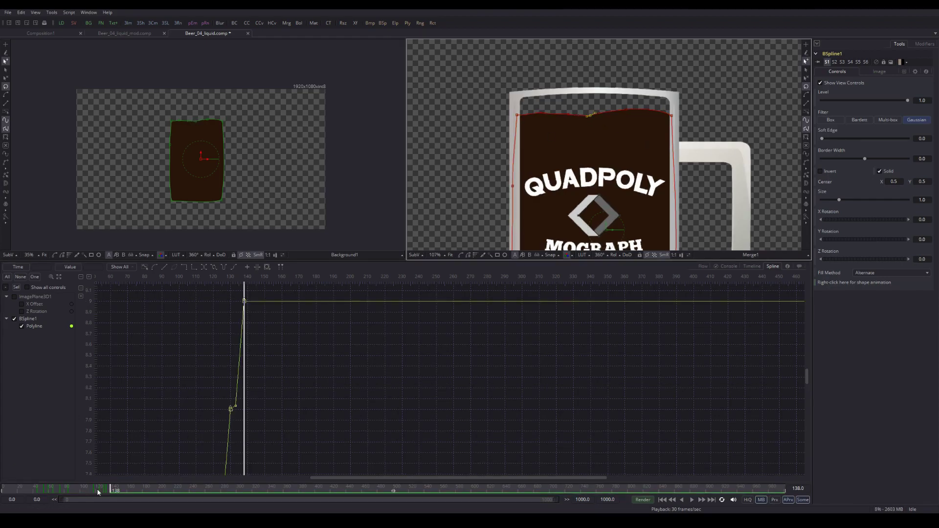
left_click_drag(112, 491, 105, 491)
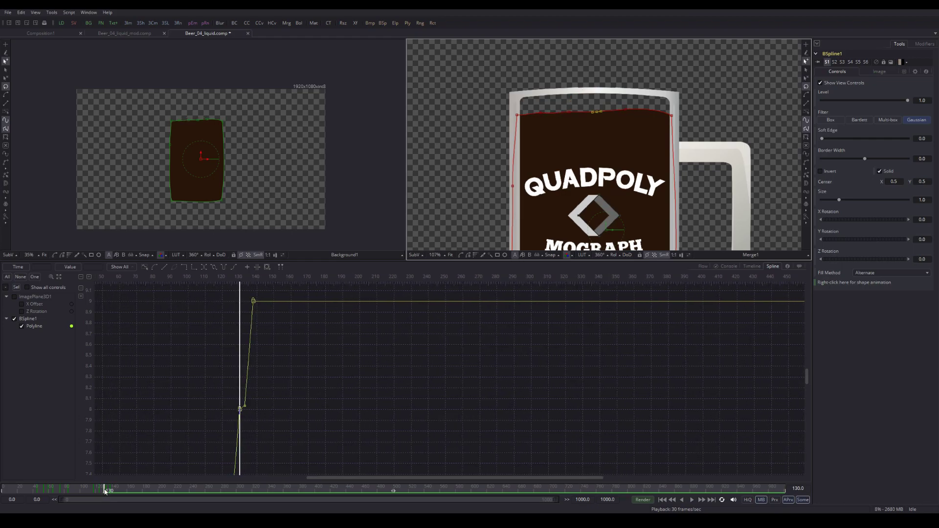
left_click_drag(240, 408, 243, 373)
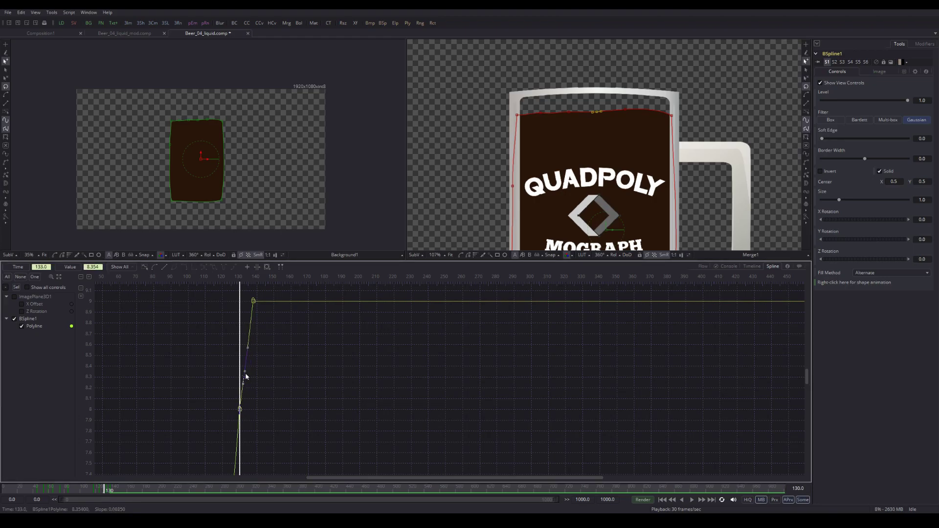
left_click_drag(105, 491, 110, 496)
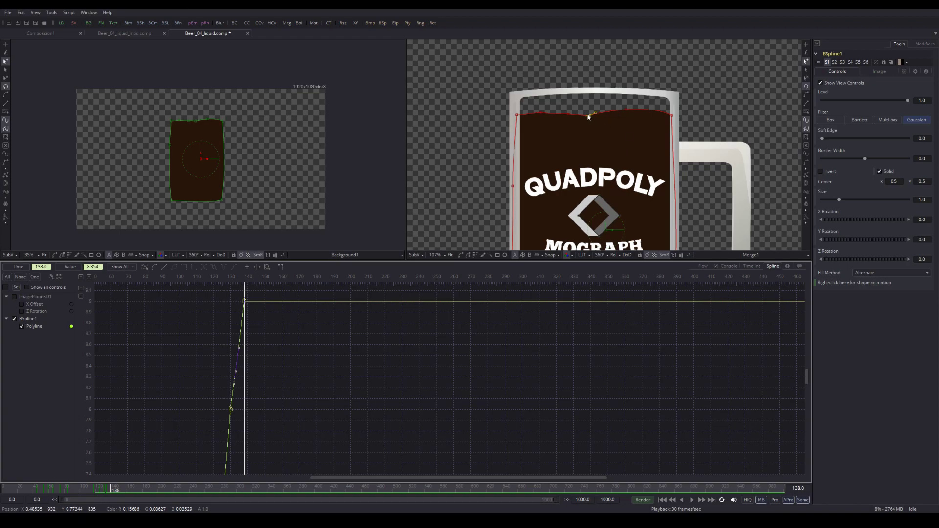
Step: Pull a top-edge point down into a dip and raise peaks on the surface's right and left
mouse_move(591, 116)
left_mouse_down()
mouse_move(606, 126)
mouse_move(581, 121)
left_mouse_up()
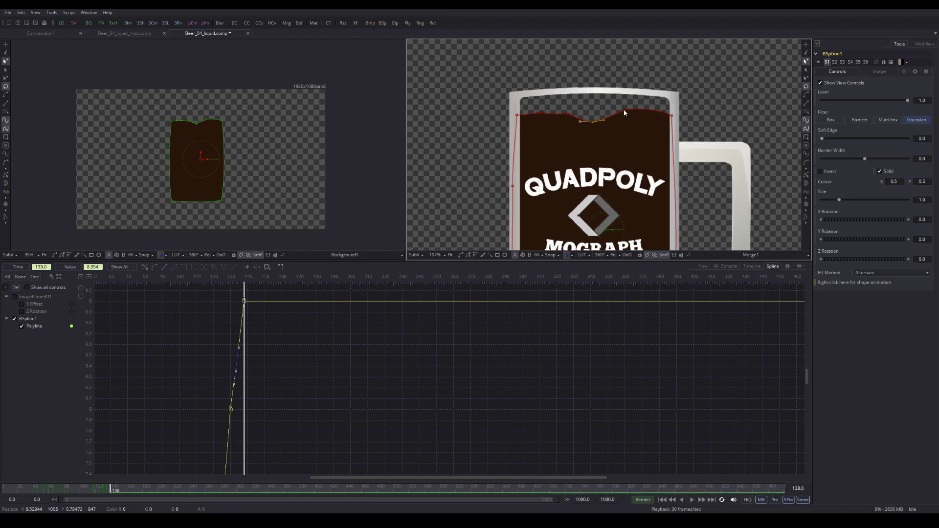
left_click_drag(634, 109, 653, 104)
left_click(672, 116)
left_click_drag(548, 116, 547, 105)
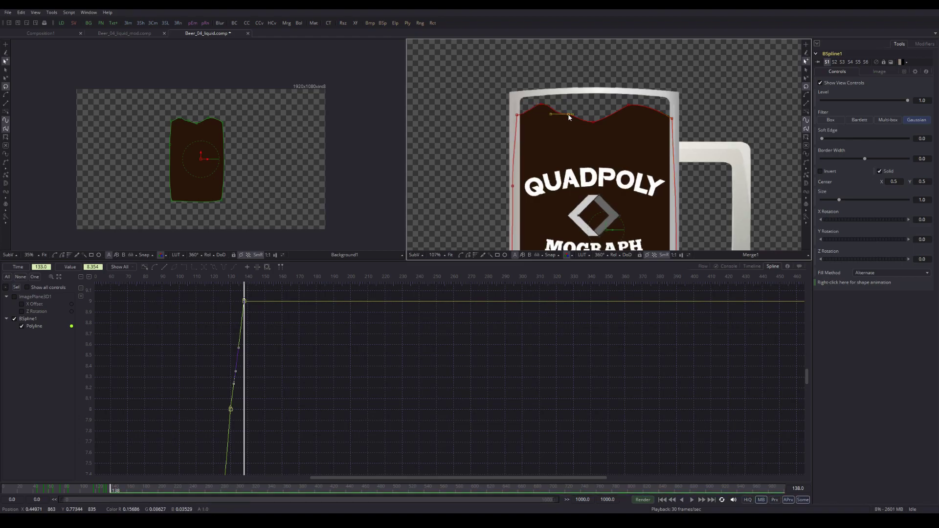
left_click(551, 111)
left_click(552, 110)
left_click_drag(112, 490, 121, 492)
Step: Flatten the wavy top edge at frames 151 and 159, raising the dip and lowering the right side
scroll(348, 416, "up", 5)
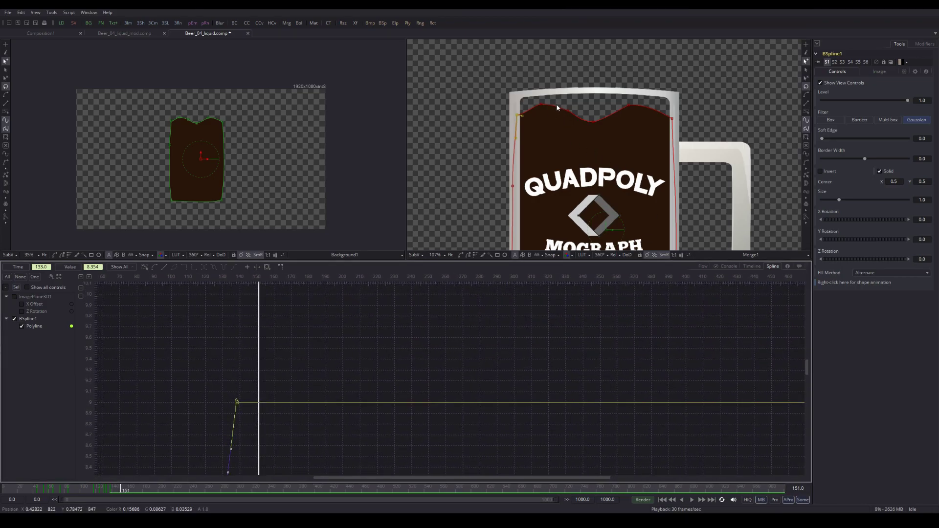
left_click_drag(594, 124, 568, 114)
left_click_drag(628, 106, 673, 101)
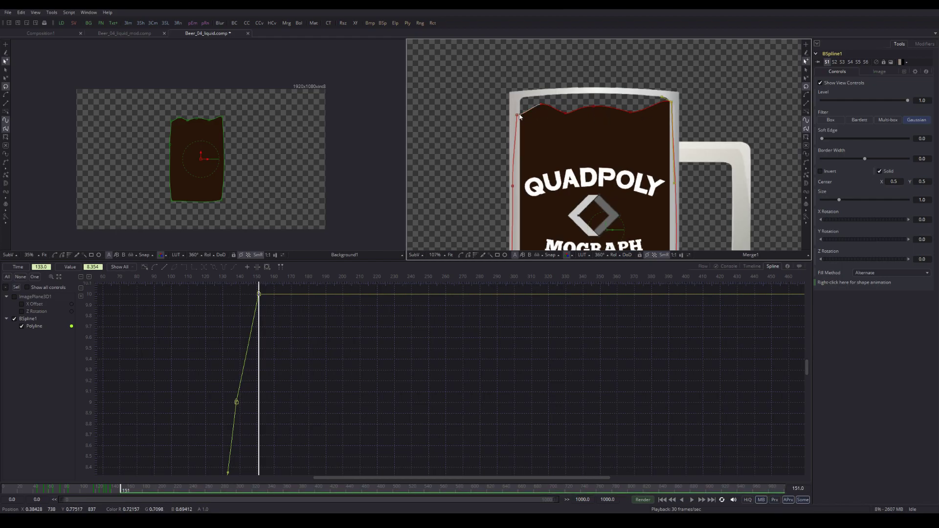
left_click_drag(518, 118, 551, 113)
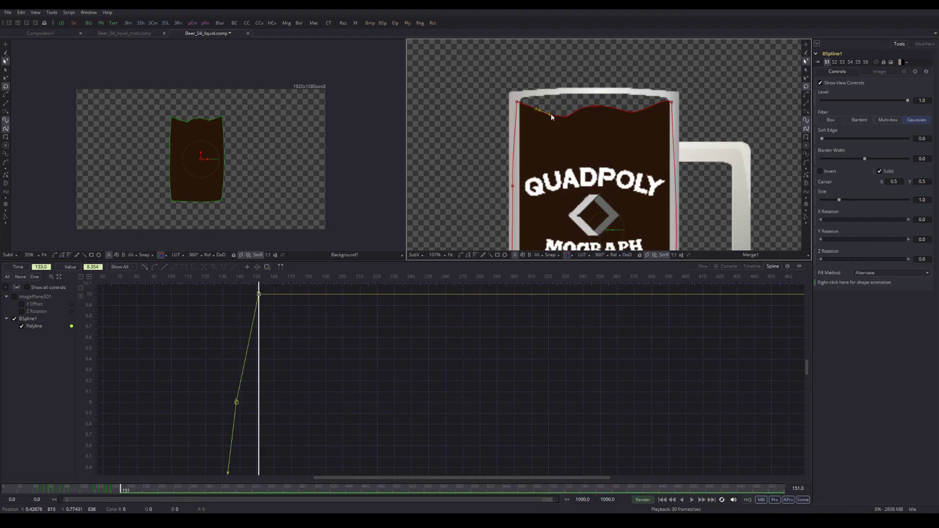
left_click_drag(120, 489, 128, 497)
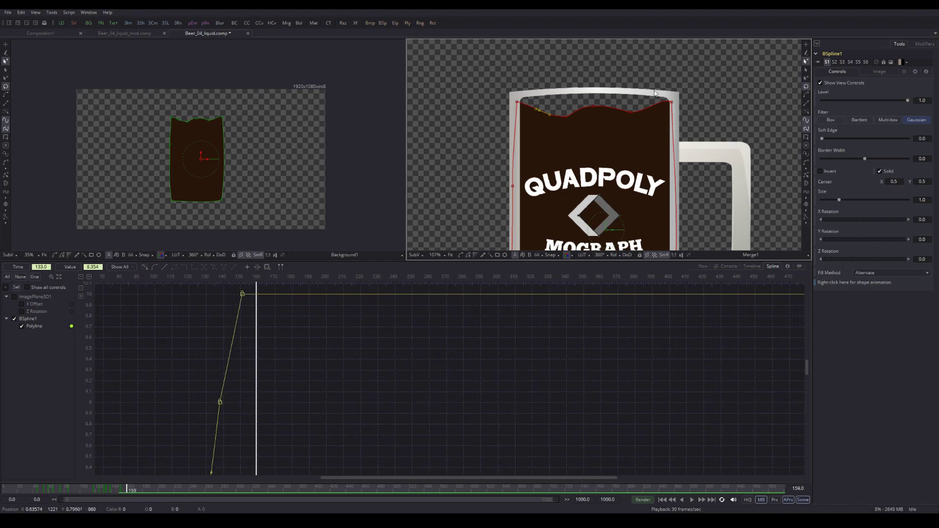
left_click_drag(594, 108, 517, 113)
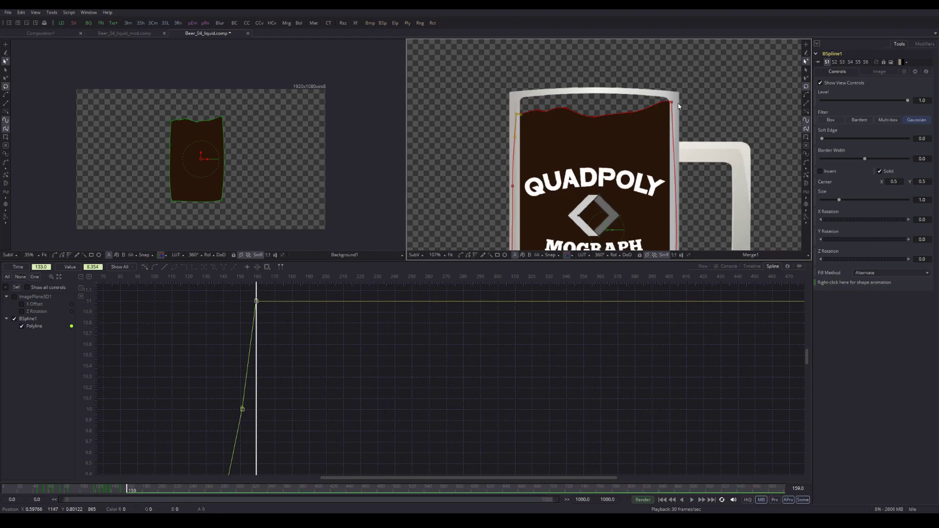
left_click_drag(673, 102, 640, 107)
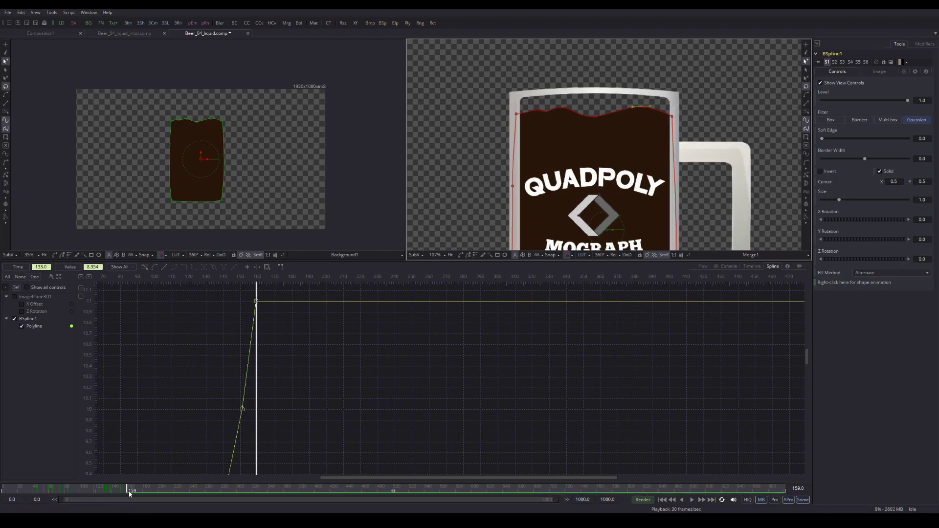
Step: At frame 161, level the top edge's middle and right bump and smooth the right corner point
left_click_drag(126, 489, 129, 489)
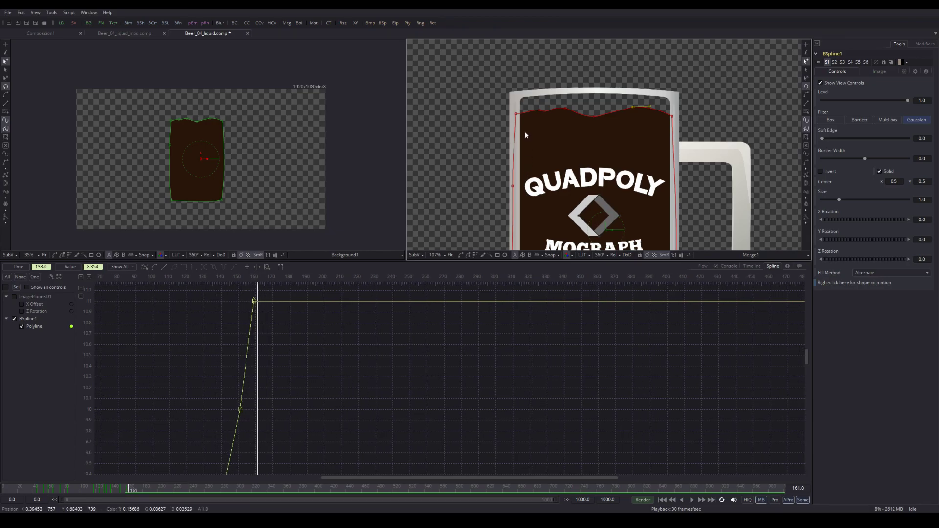
left_click_drag(563, 111, 540, 112)
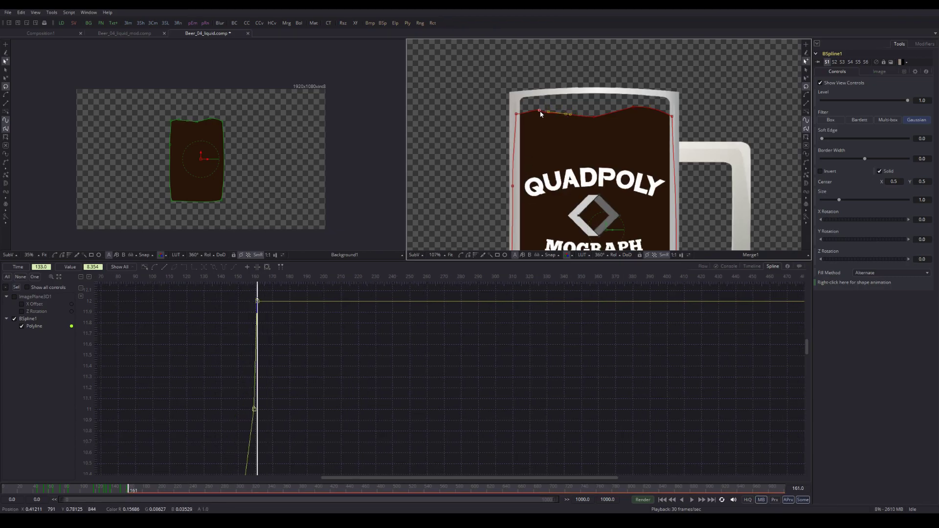
left_click_drag(548, 117, 549, 115)
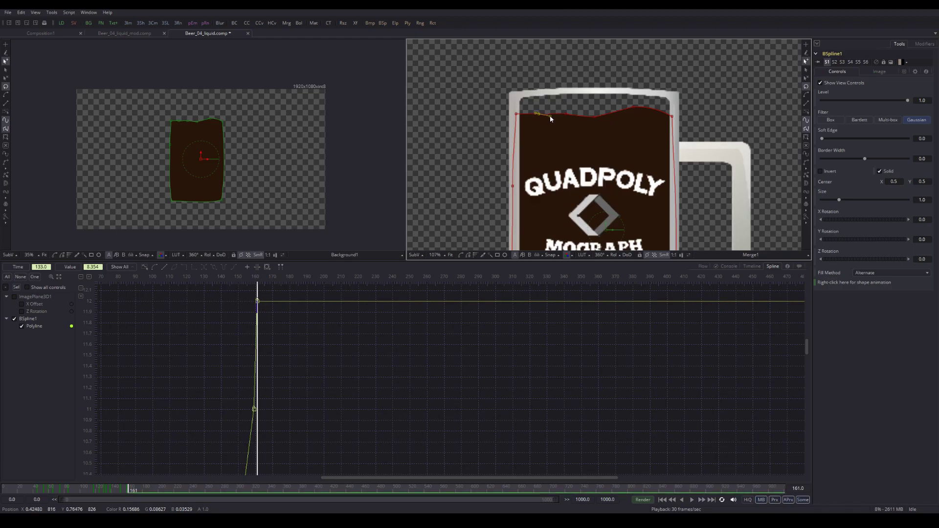
left_click_drag(635, 108, 634, 114)
left_click(667, 114)
left_click_drag(666, 114, 661, 114)
key("shift+s")
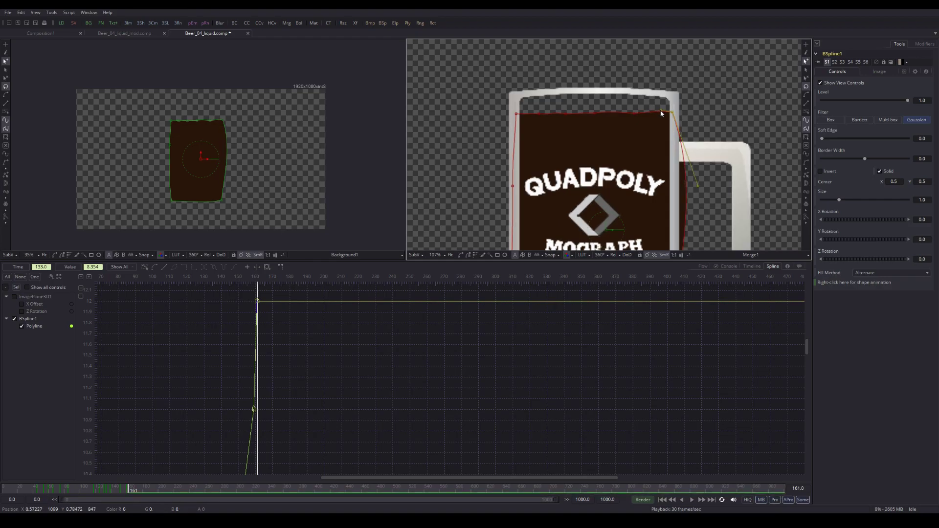
Step: Make the right corner point sharp again with Shift+L, then fit and recentre the mug
key("shift+l")
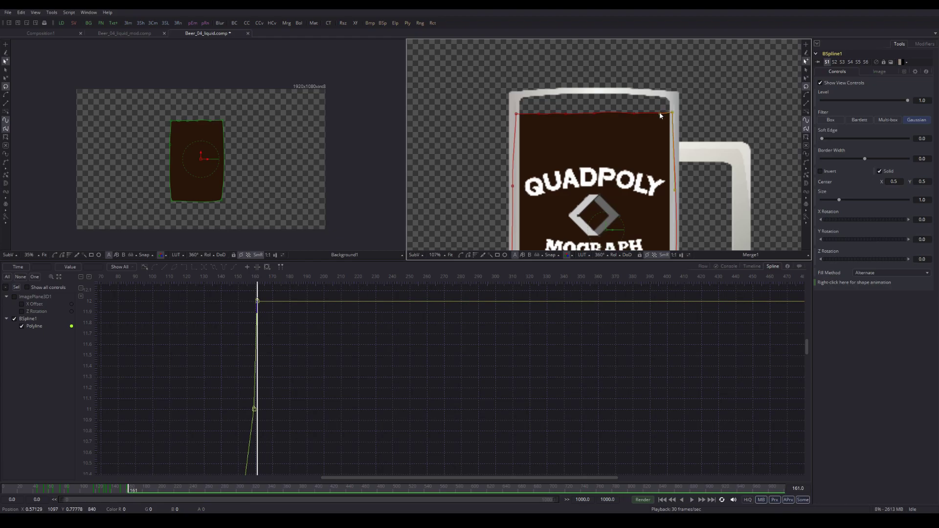
key("ctrl+f")
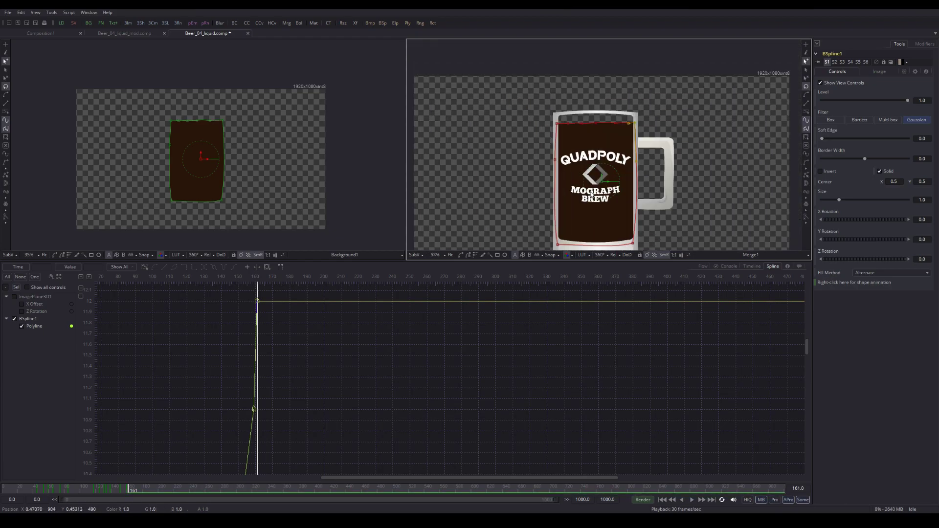
left_click_drag(606, 201, 564, 194)
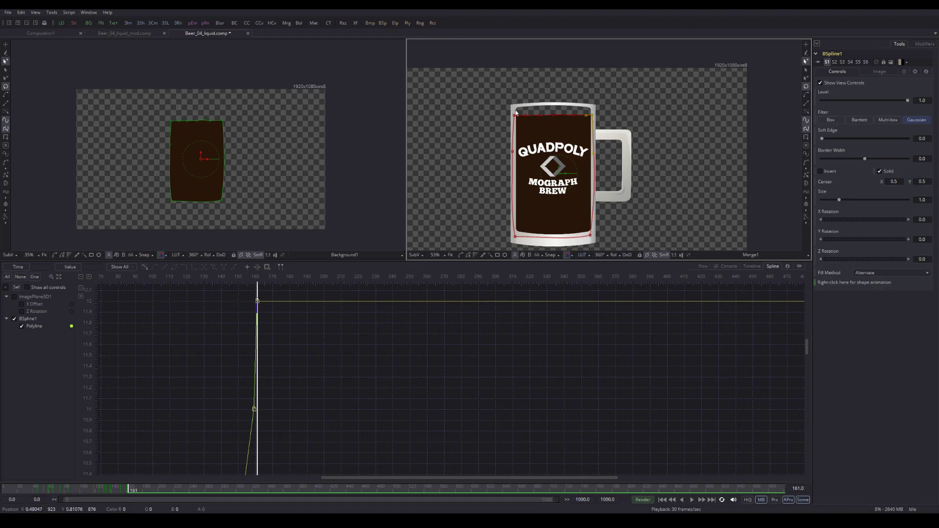
Step: Scrub the Beer_04_liquid timeline back to frame 135 and play the liquid pour
left_click_drag(499, 203, 535, 177)
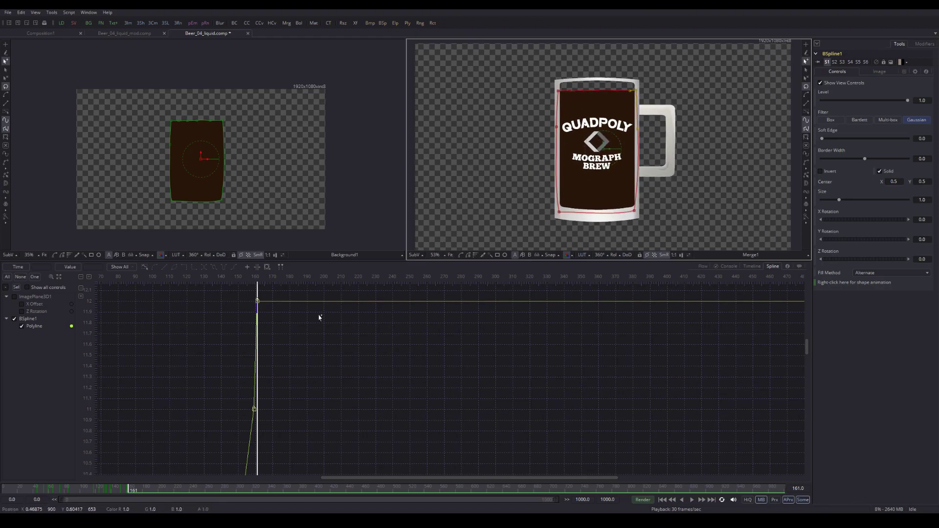
left_click(123, 491)
left_click_drag(123, 491, 108, 491)
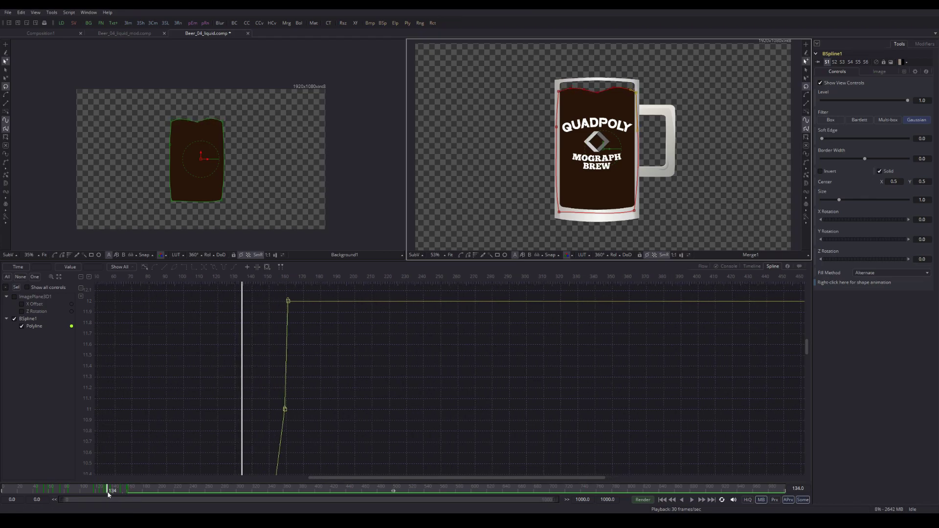
left_click(692, 499)
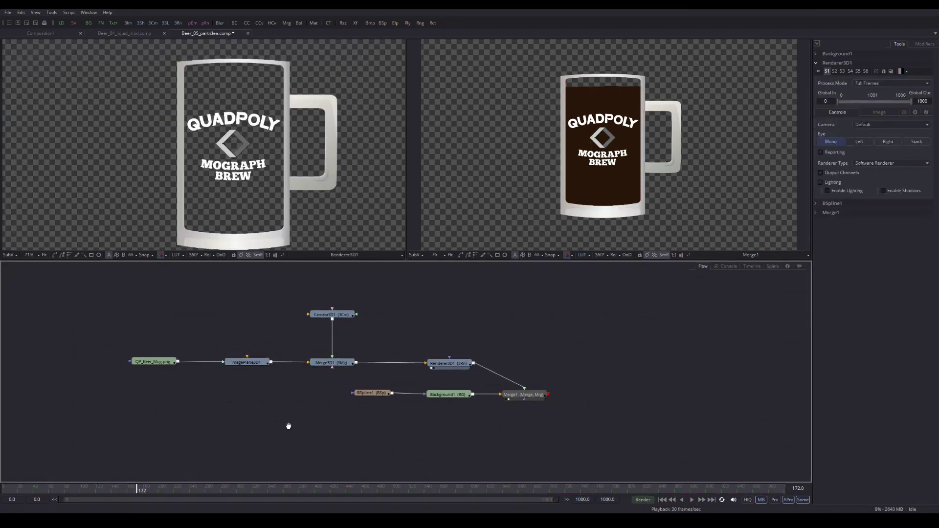
left_click_drag(289, 426, 297, 429)
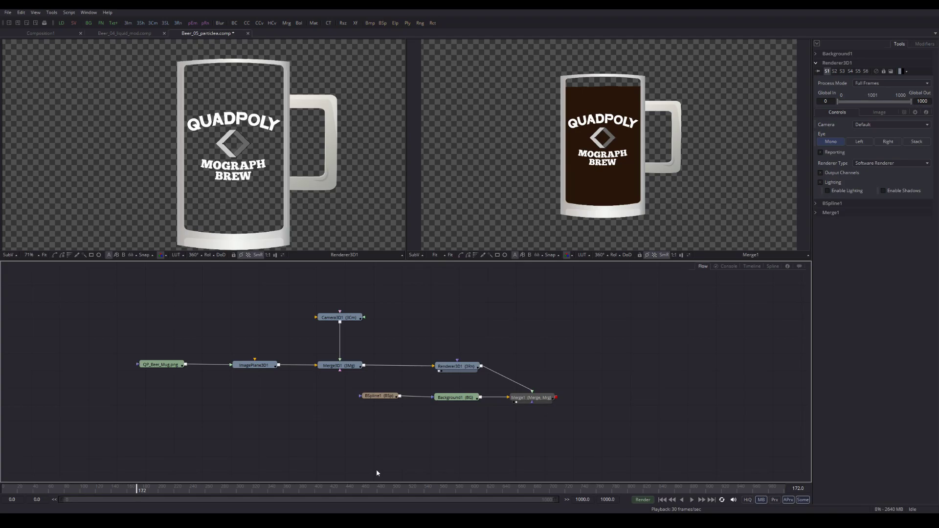
Step: Move Renderer3D1, BSpline1, Background1 and Merge1 further right in the Flow
left_click_drag(115, 490, 105, 491)
left_click_drag(158, 419, 212, 418)
left_click_drag(274, 429, 320, 421)
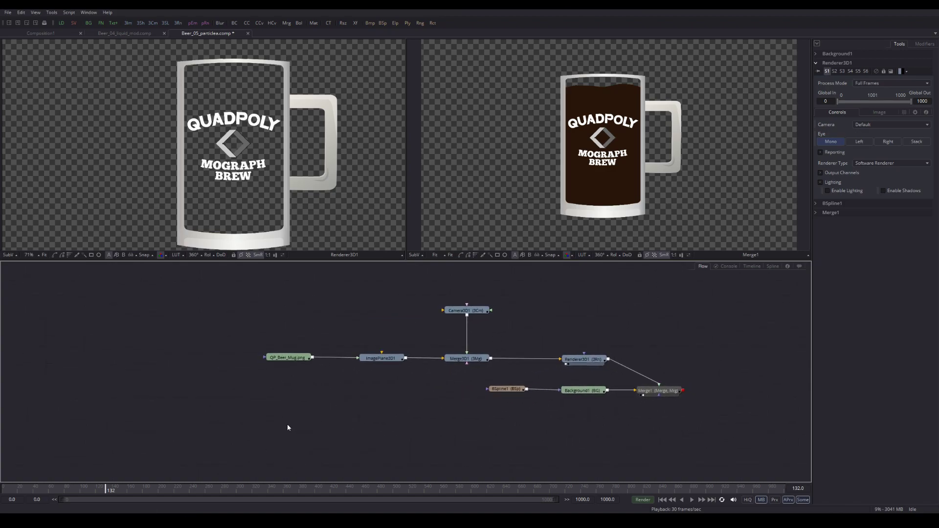
left_click_drag(479, 424, 333, 411)
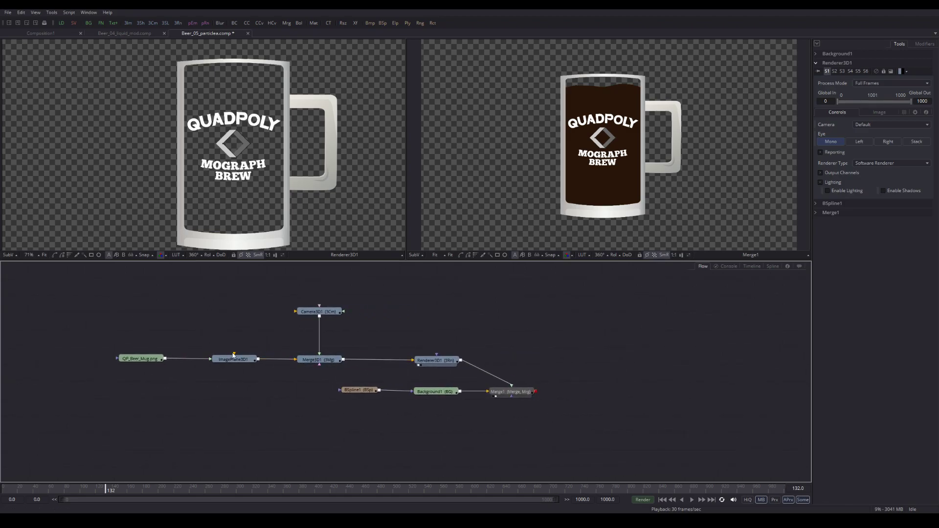
left_click_drag(413, 427, 377, 430)
left_click_drag(552, 350, 307, 432)
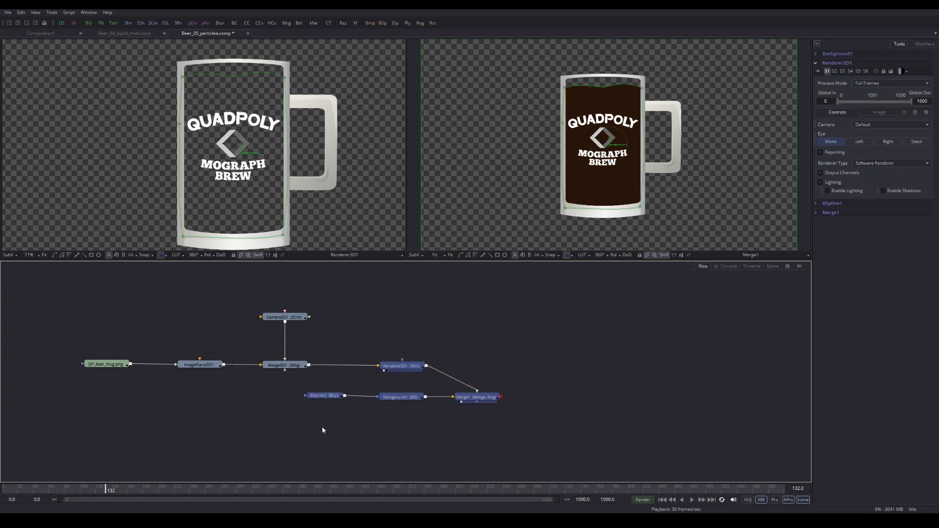
left_click_drag(405, 367, 553, 371)
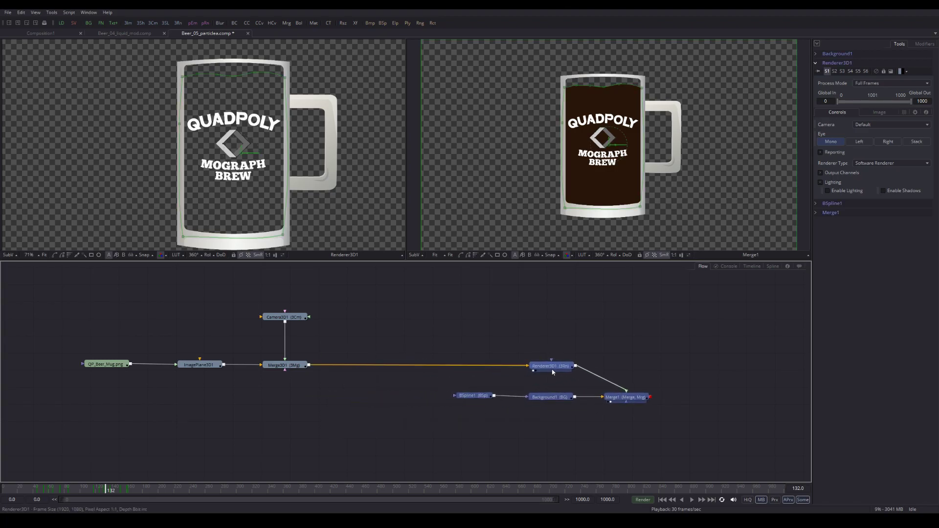
left_click_drag(359, 408, 436, 401)
Step: Move QP_Beer_Mug and ImagePlane3D1 below Merge3D1
left_click(290, 417)
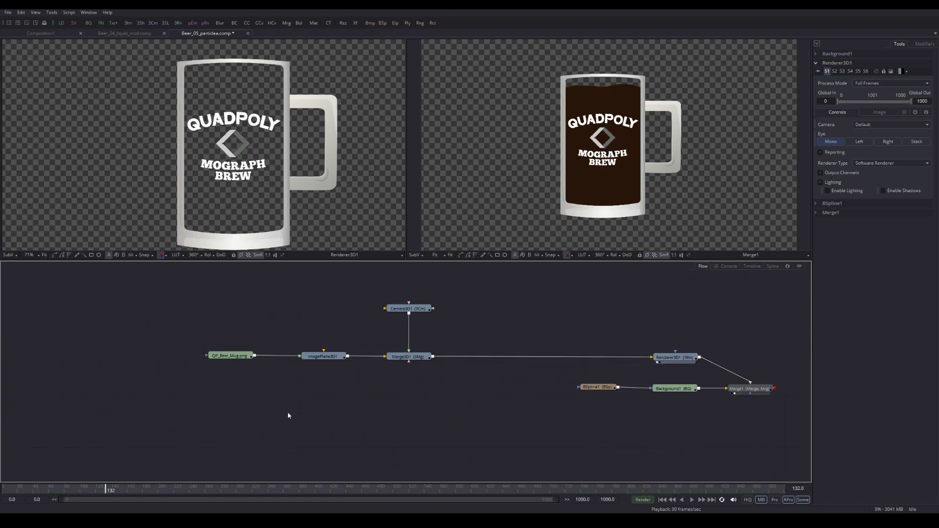
left_click_drag(349, 327, 226, 384)
left_click_drag(318, 360, 405, 402)
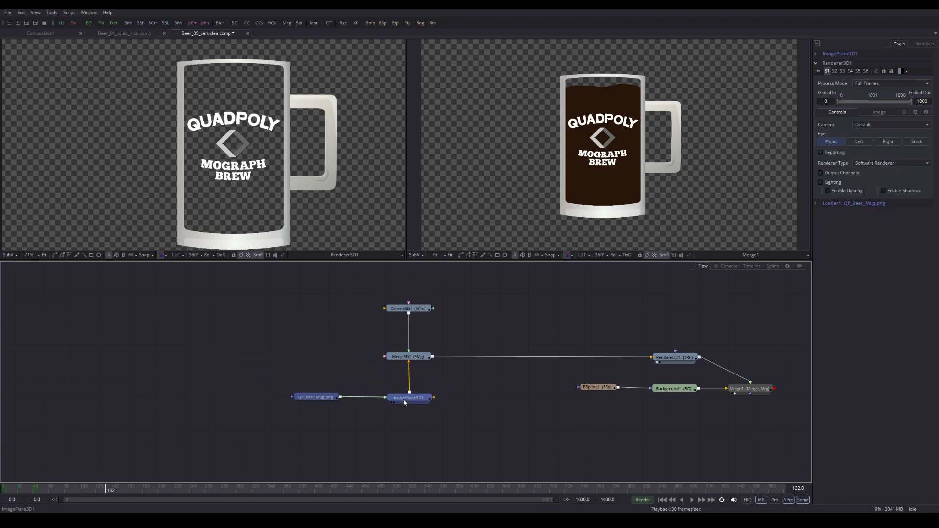
left_click(405, 402)
left_click(292, 338)
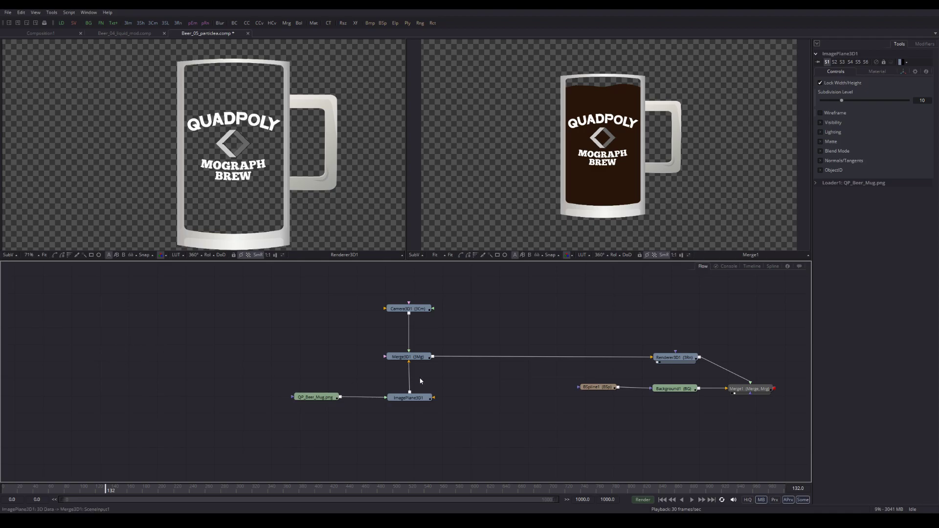
Step: Show the Merge3D1 3D scene in the left viewer
left_click(407, 358)
key("1")
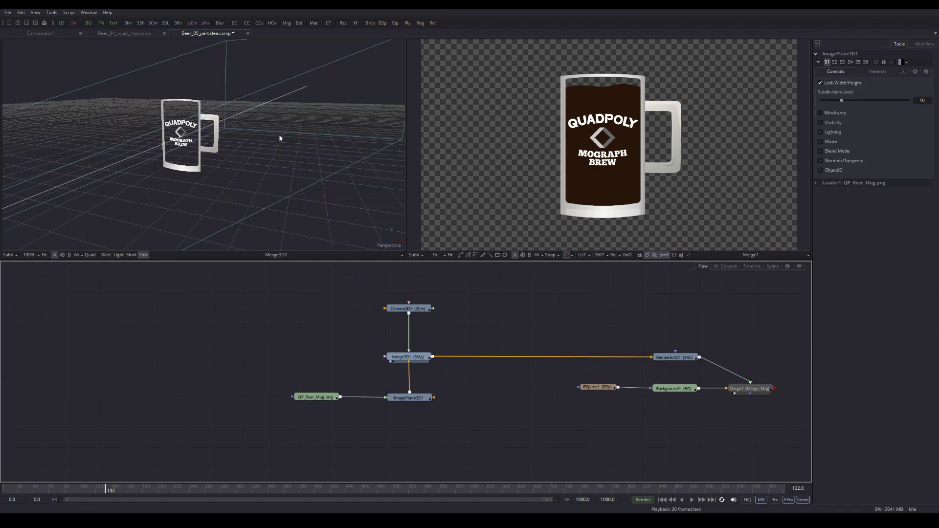
left_click(396, 309)
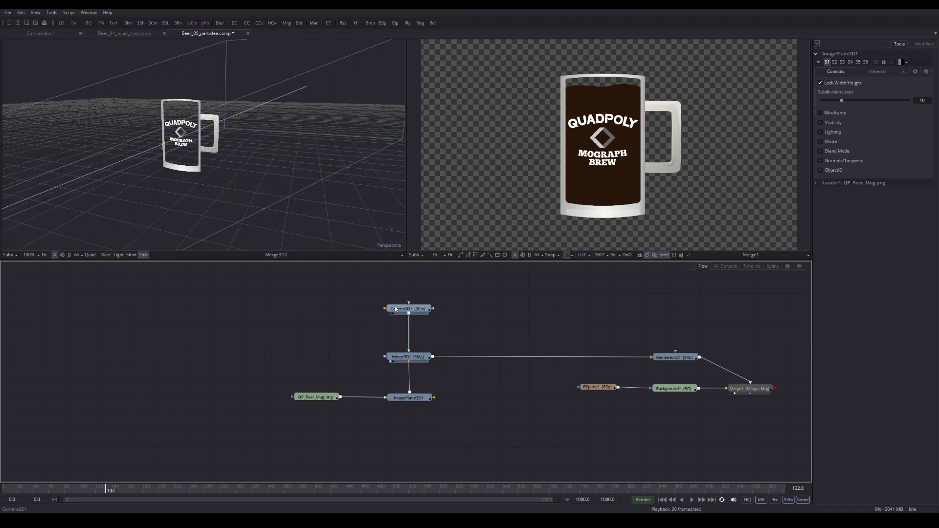
left_click_drag(235, 387, 334, 375)
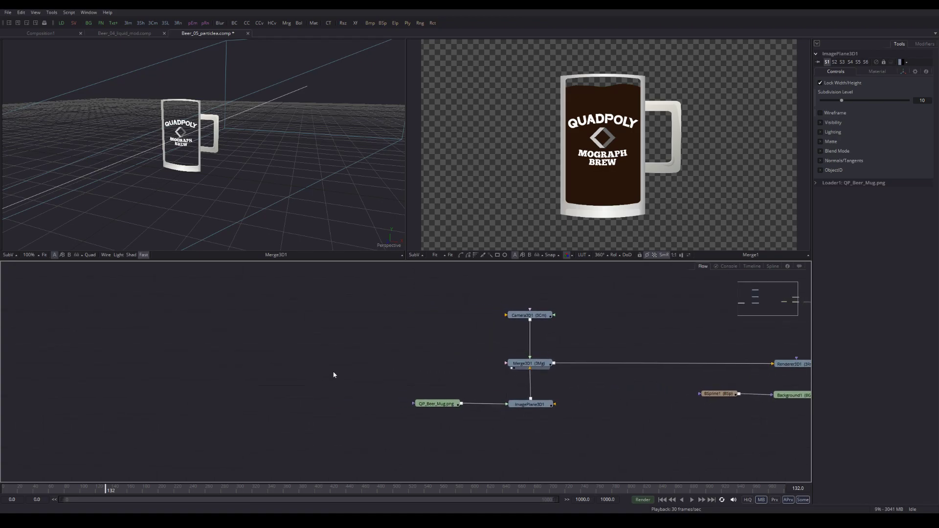
Step: Add a pEmitter particle node from Add Tool > Particles
right_click(241, 325)
mouse_move(274, 329)
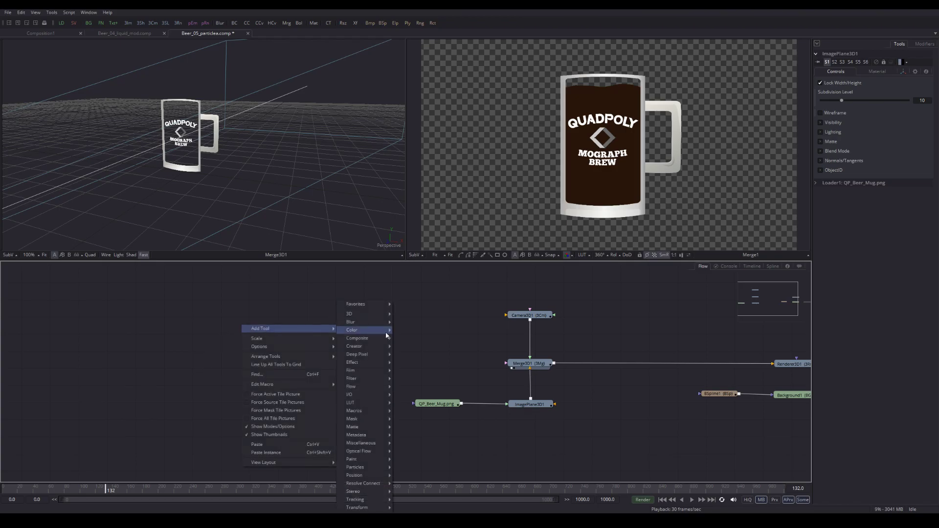
mouse_move(366, 467)
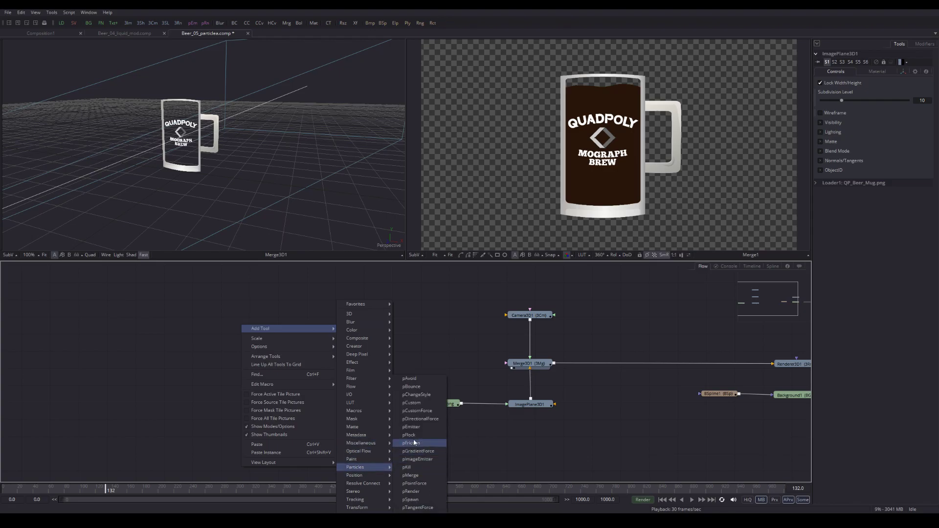
left_click(411, 426)
left_click_drag(241, 328, 232, 371)
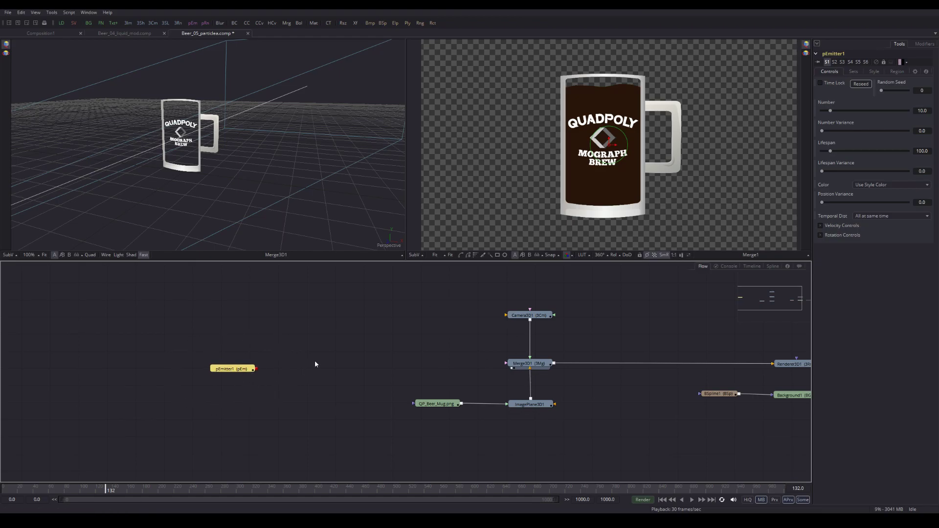
Step: Add a pRender node level with pEmitter1 and connect pEmitter1 into it
right_click(342, 323)
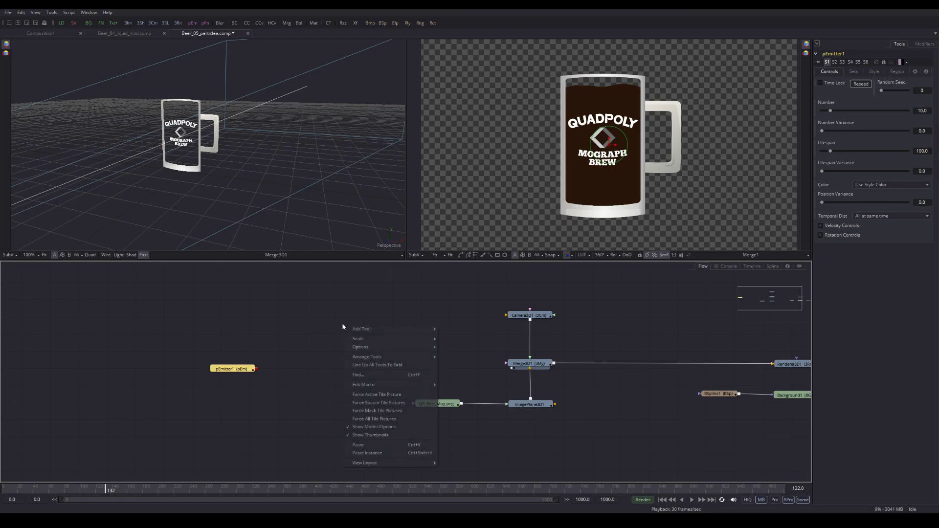
mouse_move(372, 329)
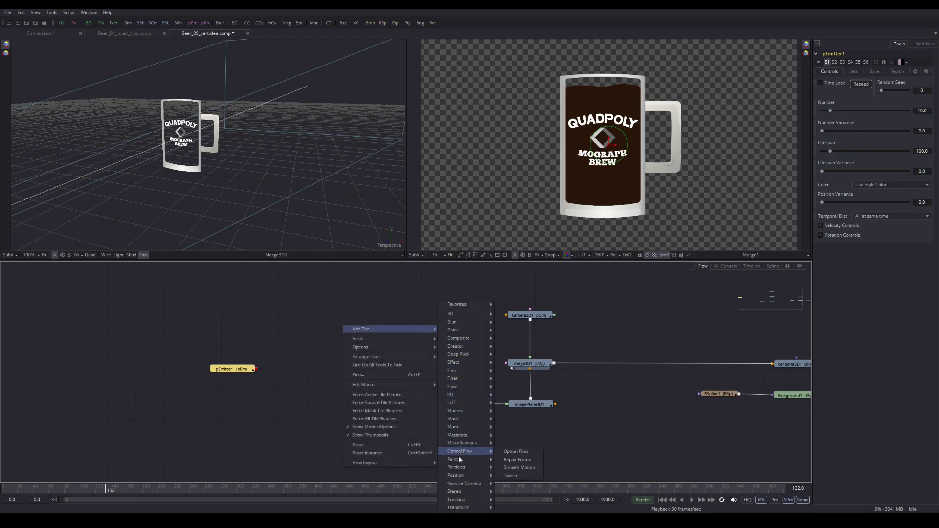
mouse_move(455, 459)
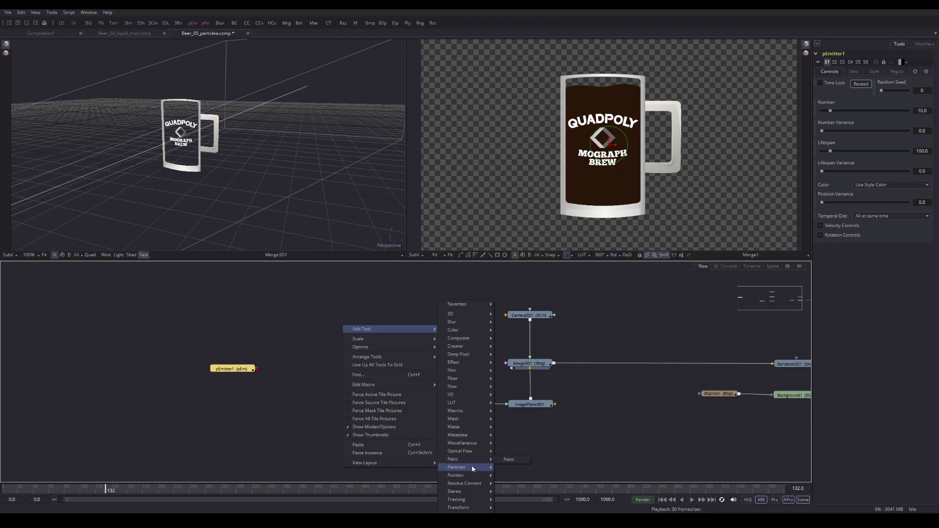
left_click(517, 492)
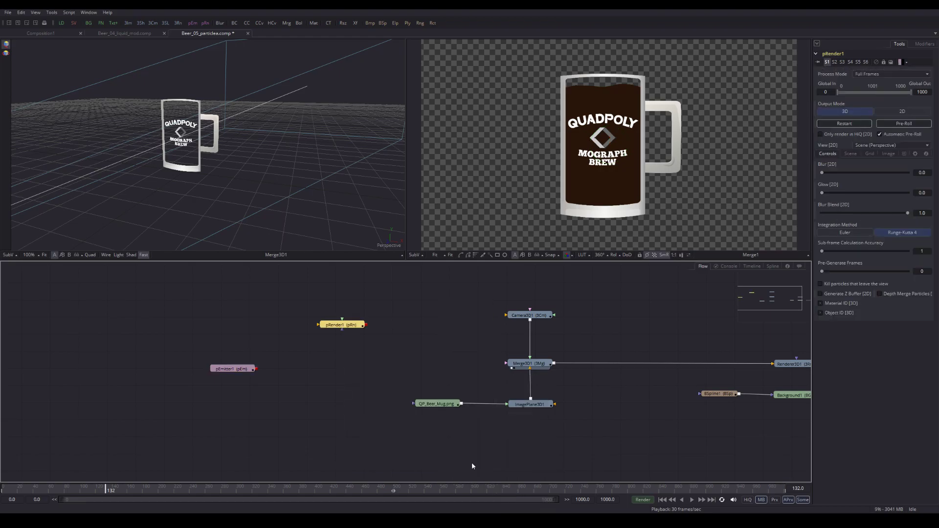
left_click_drag(344, 323, 368, 373)
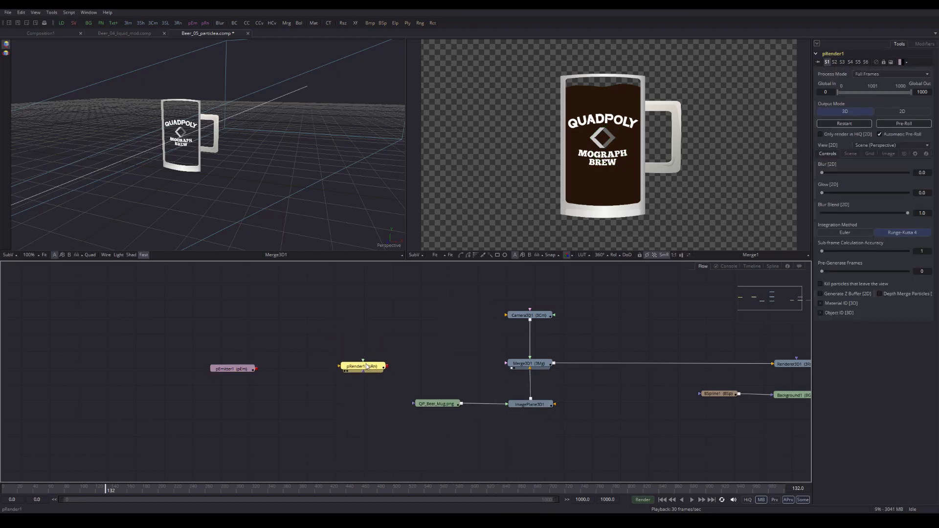
left_click_drag(255, 368, 298, 183)
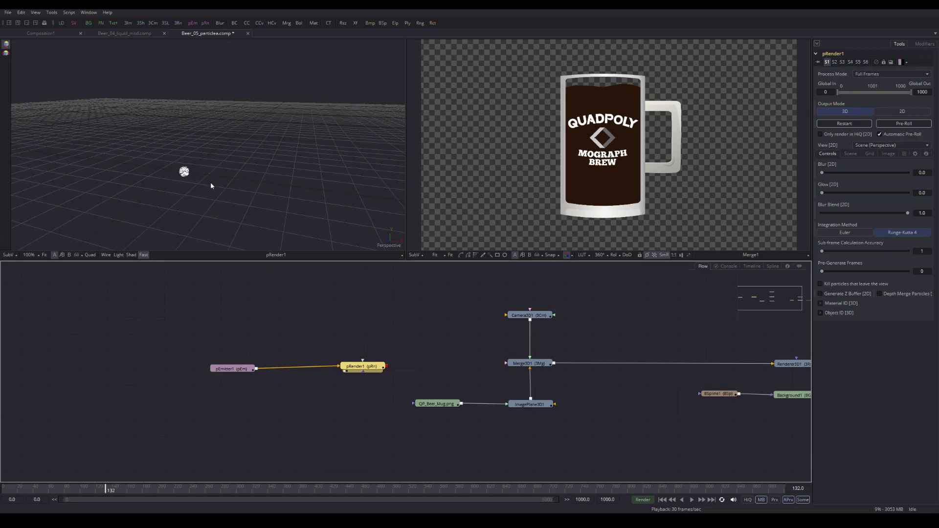
left_click(206, 164)
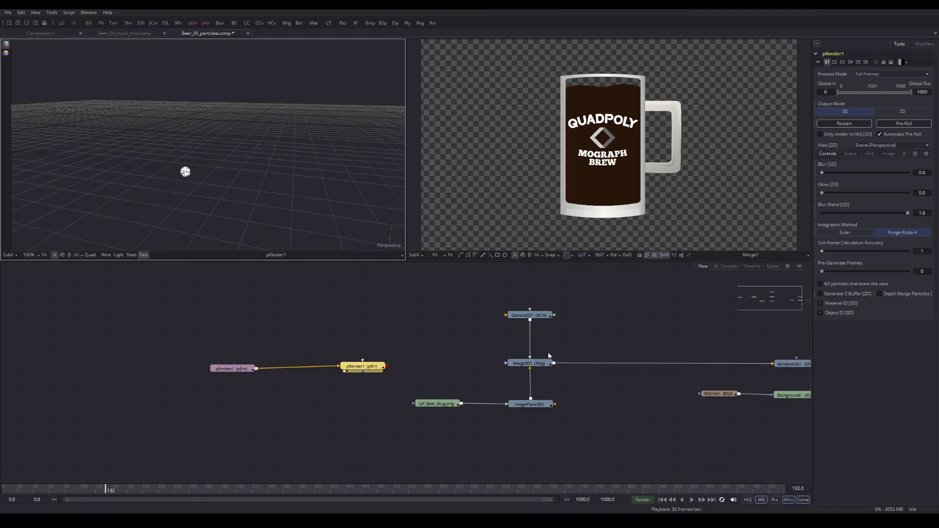
Step: Wire pRender1 into Merge3D1 and shift pRender1 and pEmitter1 further right
left_click_drag(589, 337, 495, 328)
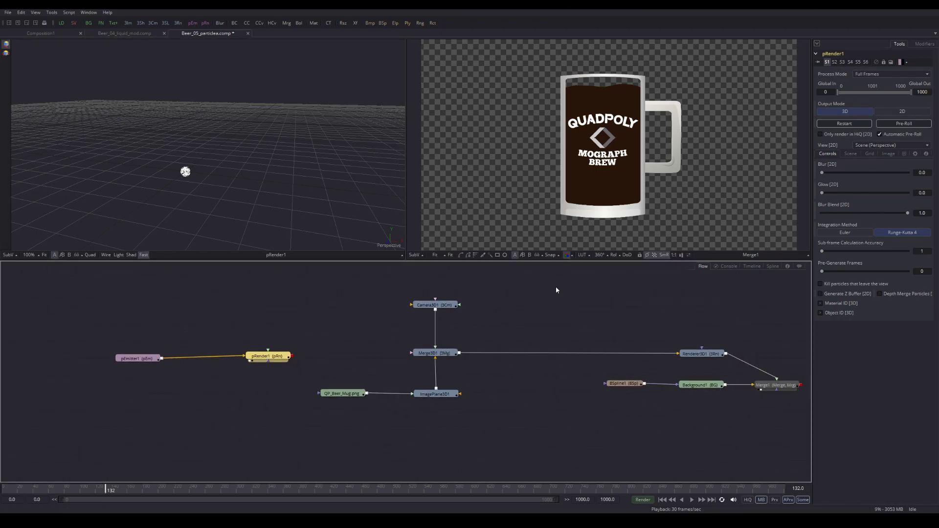
left_click_drag(453, 430, 472, 438)
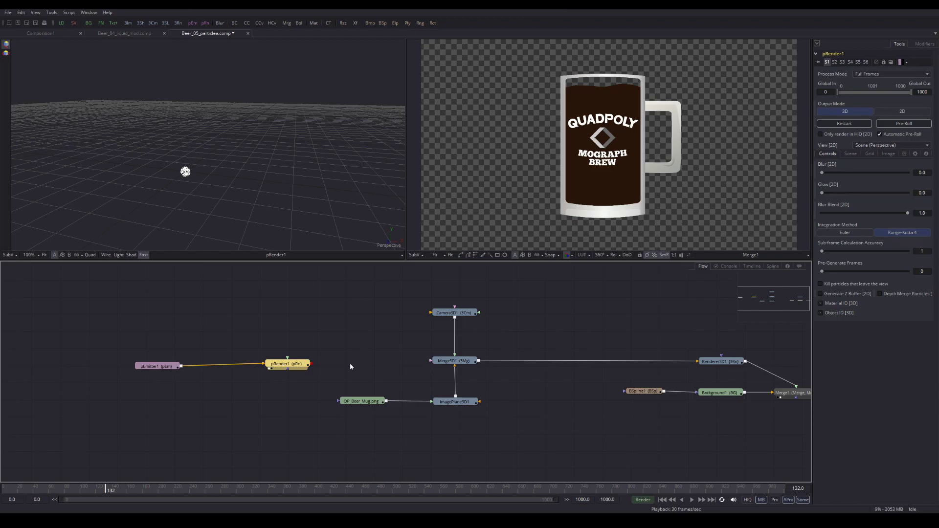
left_click_drag(311, 364, 451, 363)
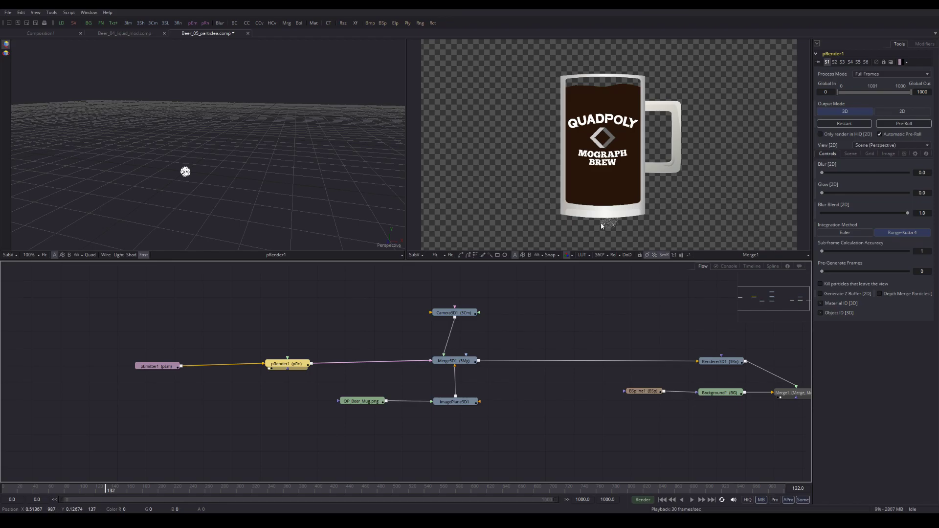
left_click_drag(213, 361, 249, 362)
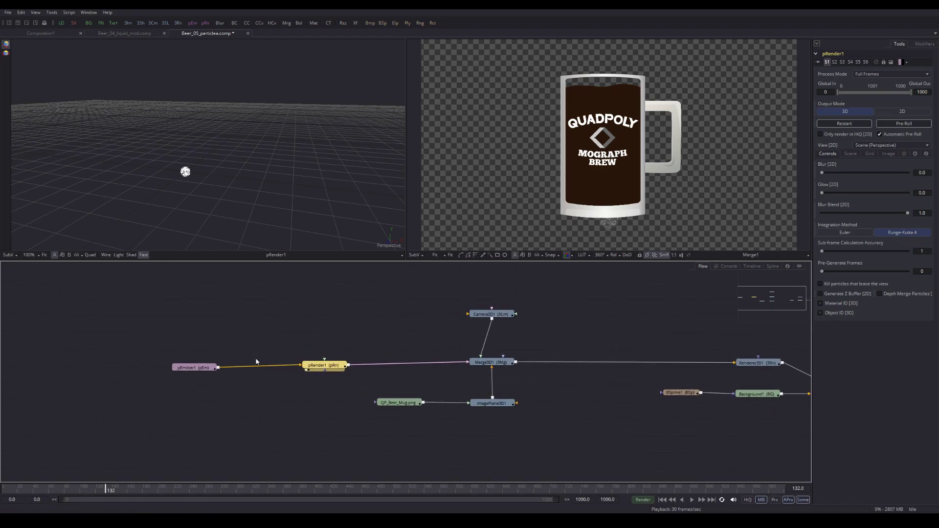
left_click_drag(333, 364, 352, 364)
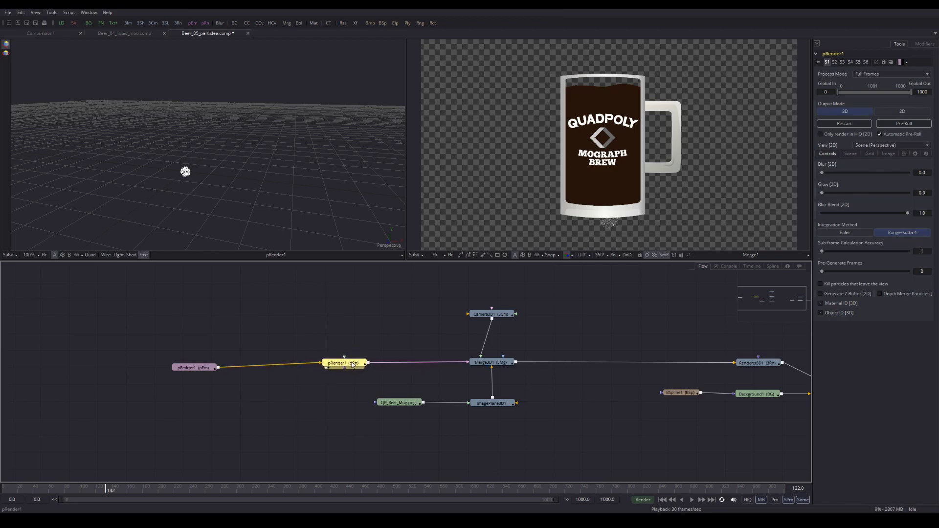
left_click_drag(206, 371, 216, 367)
left_click(213, 365)
Step: Center the emitter sphere in the 3D view and select pEmitter1
left_click_drag(160, 329, 314, 340)
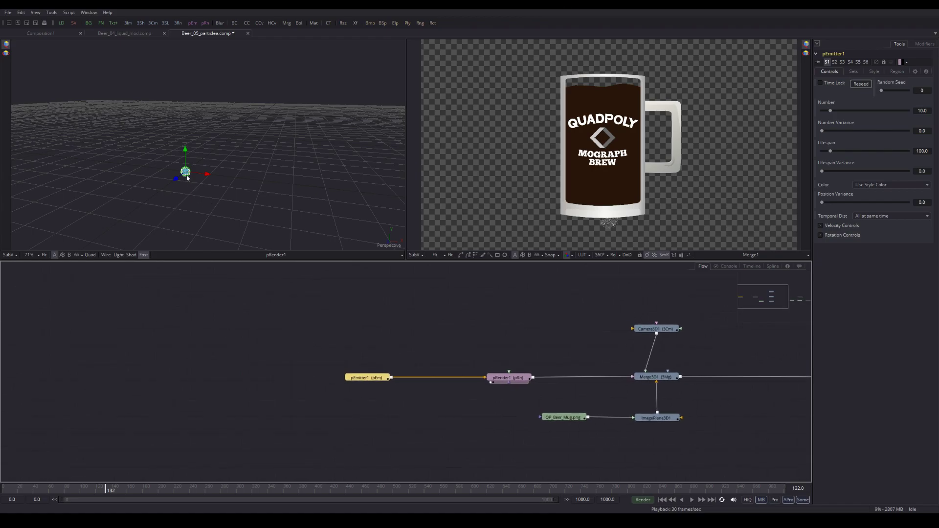
scroll(187, 178, "up", 3)
left_click_drag(180, 192, 225, 125)
scroll(245, 147, "up", 2)
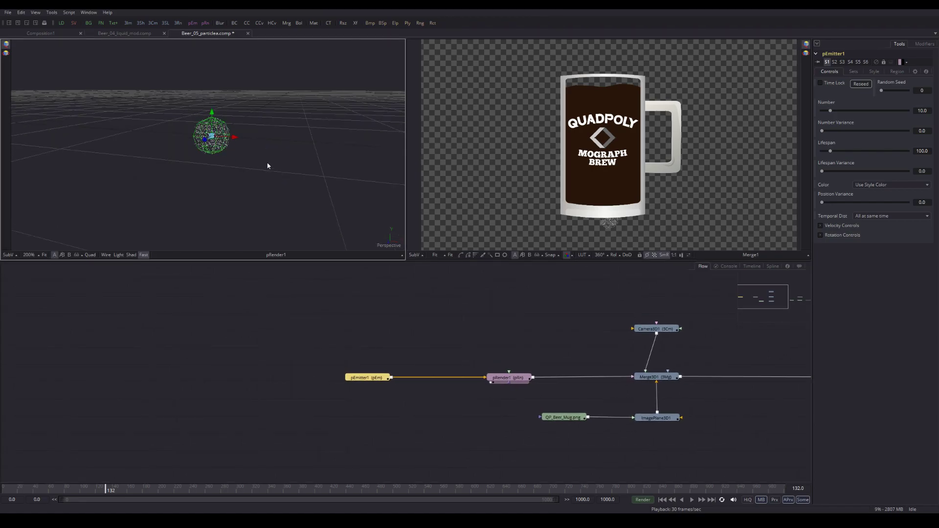
left_click_drag(267, 166, 233, 180)
left_click(366, 379)
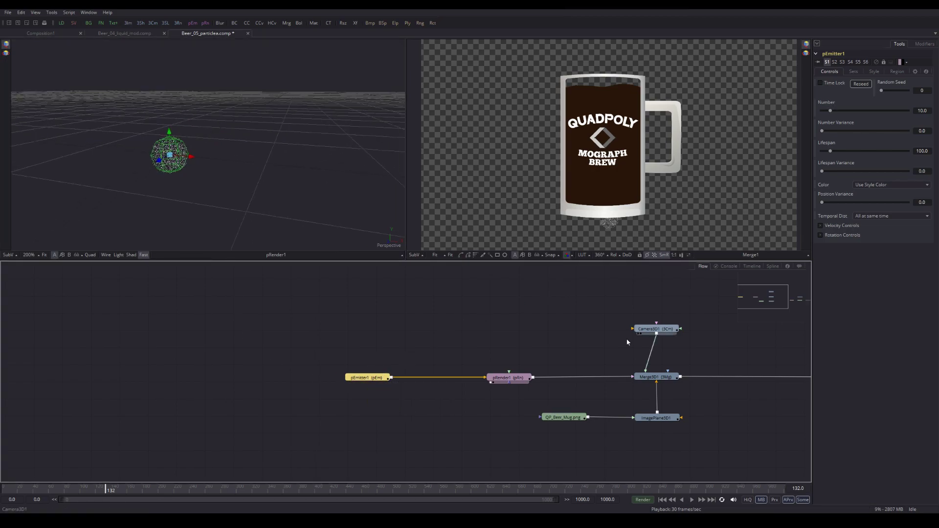
Step: Set the pEmitter1 particle Style to Bitmap
left_click(873, 72)
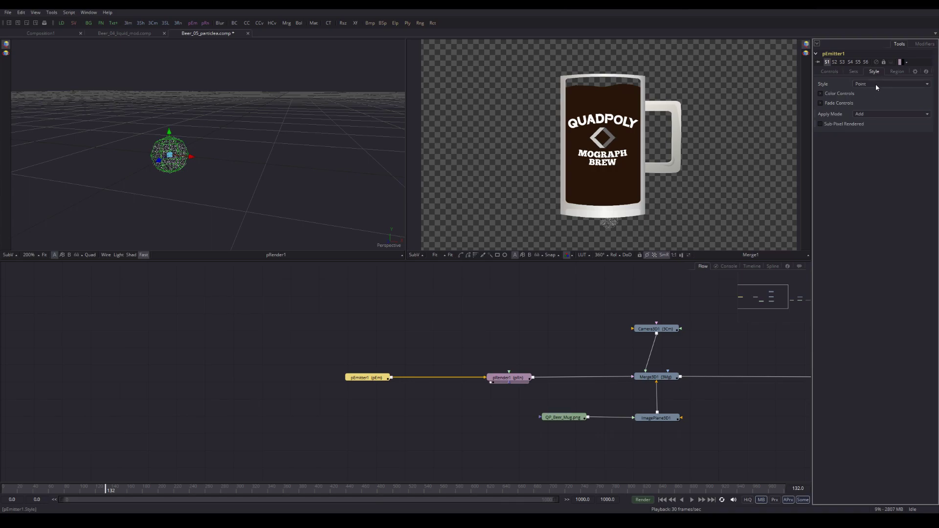
left_click(876, 85)
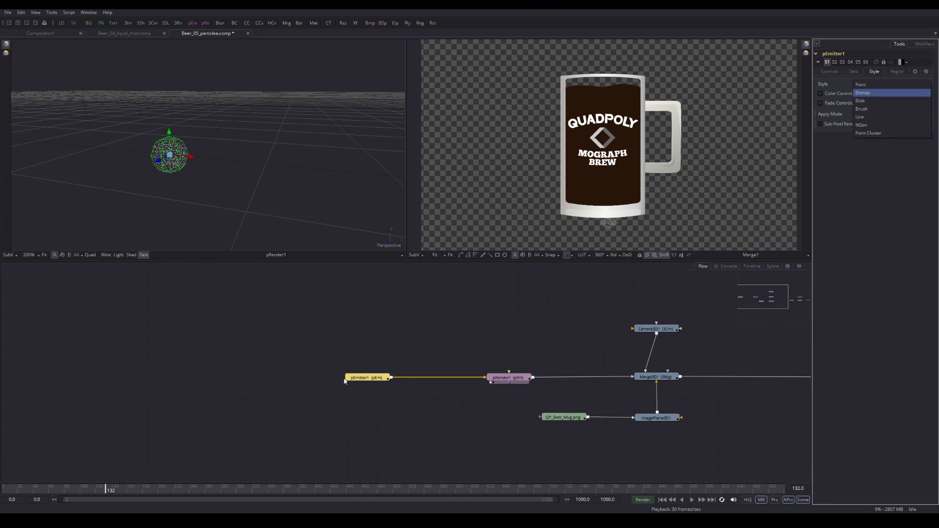
left_click(861, 93)
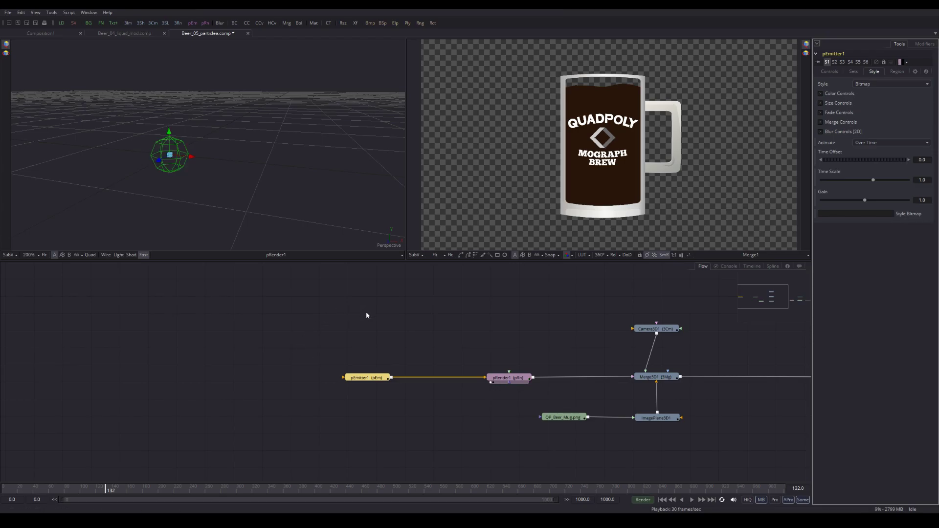
left_click_drag(367, 315, 356, 314)
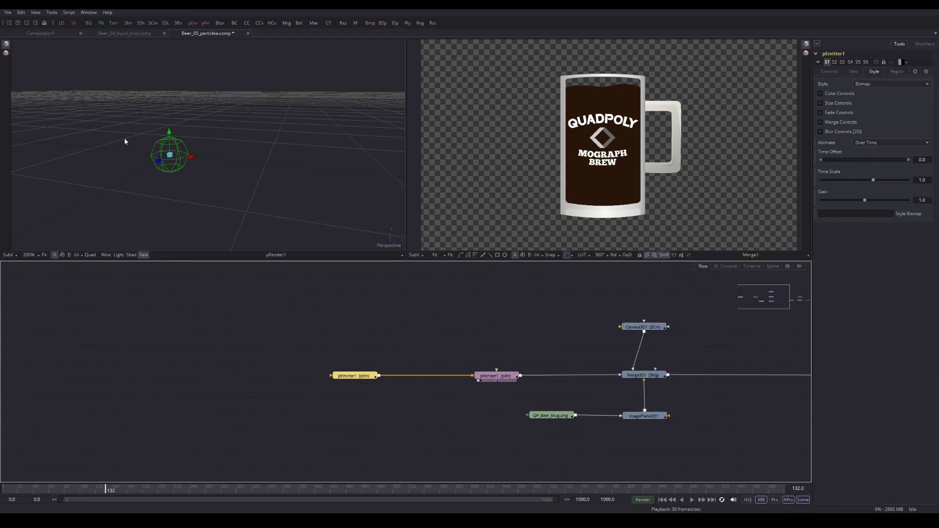
left_click_drag(228, 343, 268, 347)
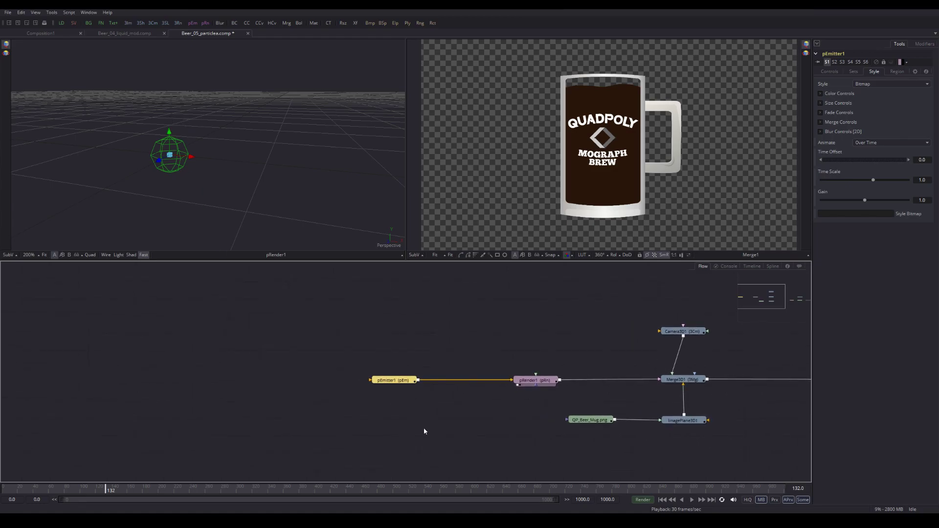
Step: Add a Loader node that loads bubble_final.png
right_click(256, 332)
mouse_move(270, 335)
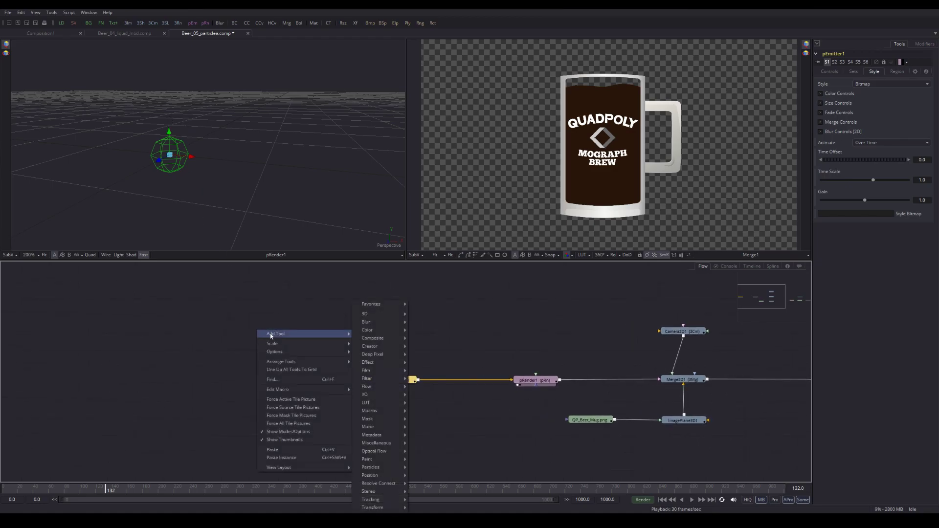
mouse_move(379, 396)
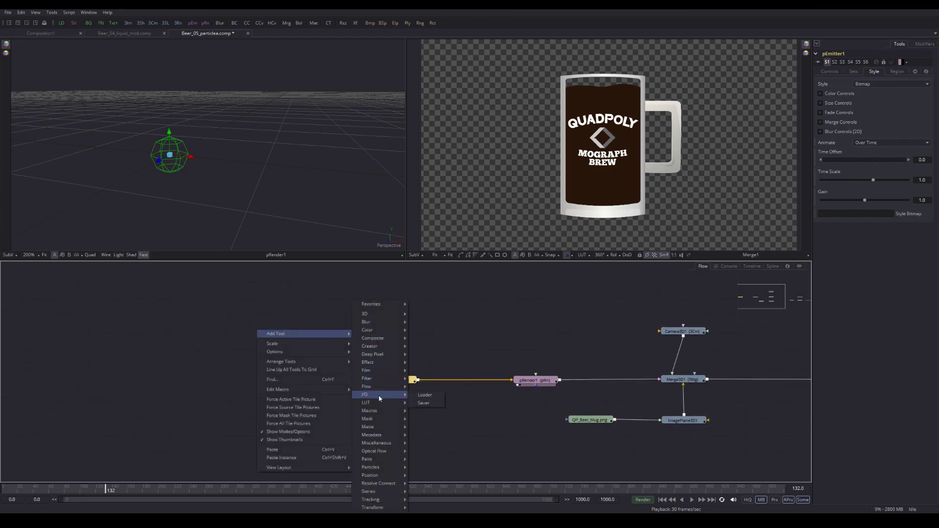
left_click(432, 398)
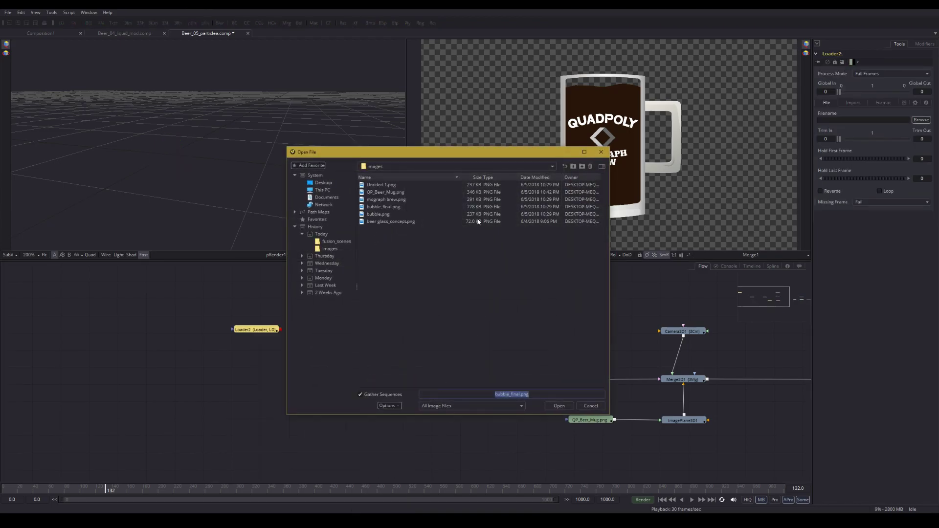
left_click(380, 207)
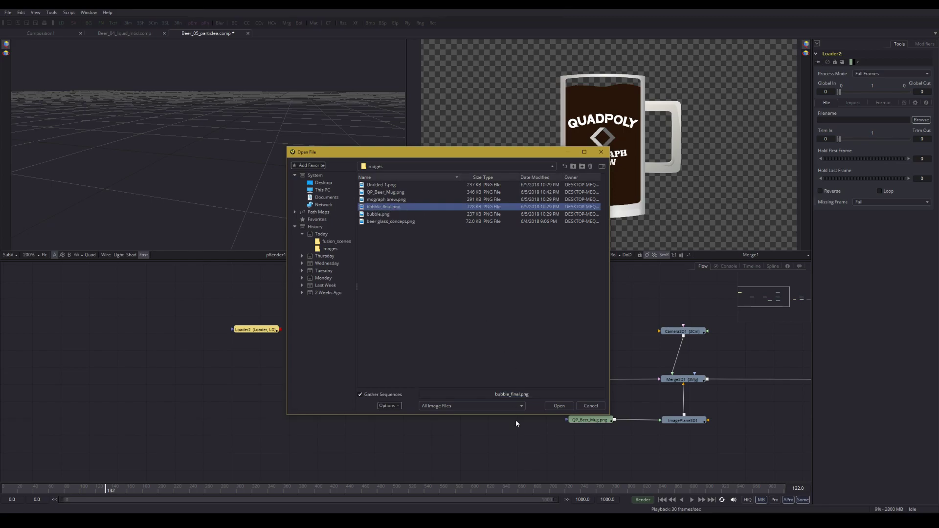
left_click(558, 406)
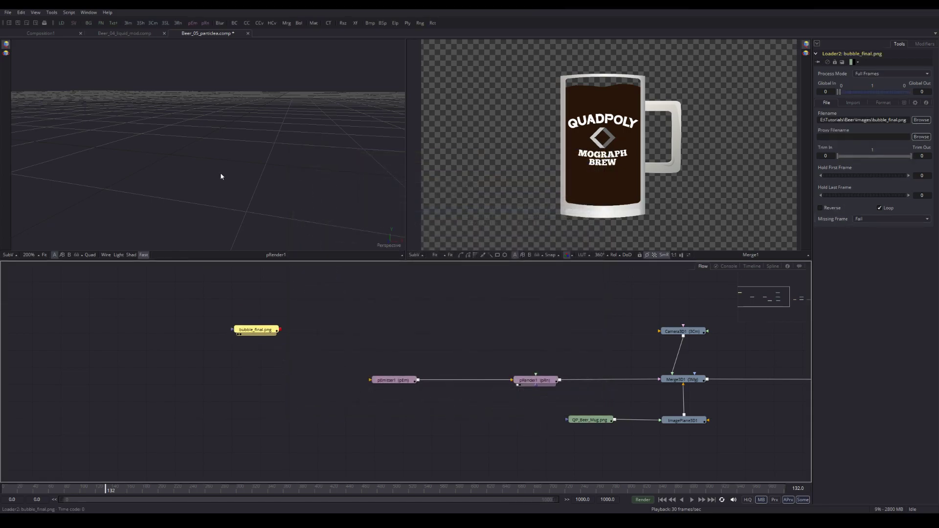
Step: Enable Post-Multiply by Alpha on the bubble loader and connect it into pEmitter1
key("1")
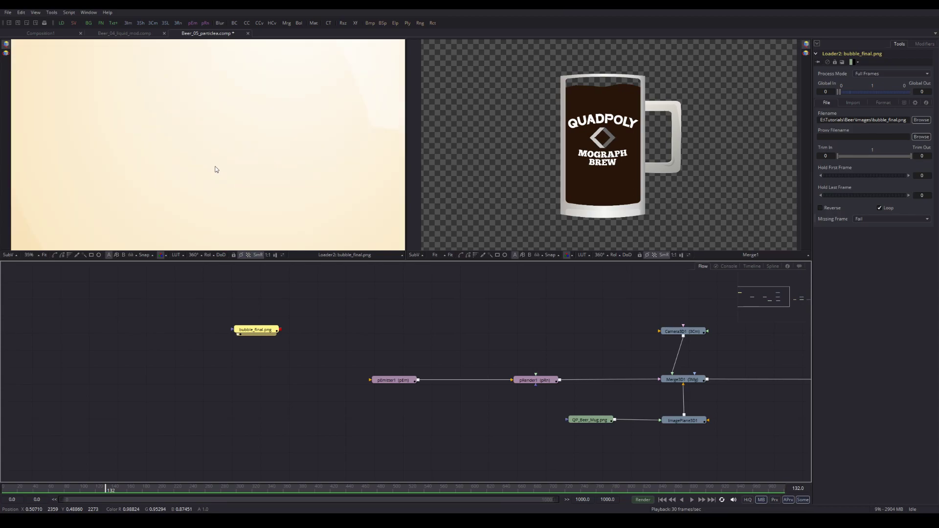
scroll(213, 168, "down", 2)
key("ctrl+f")
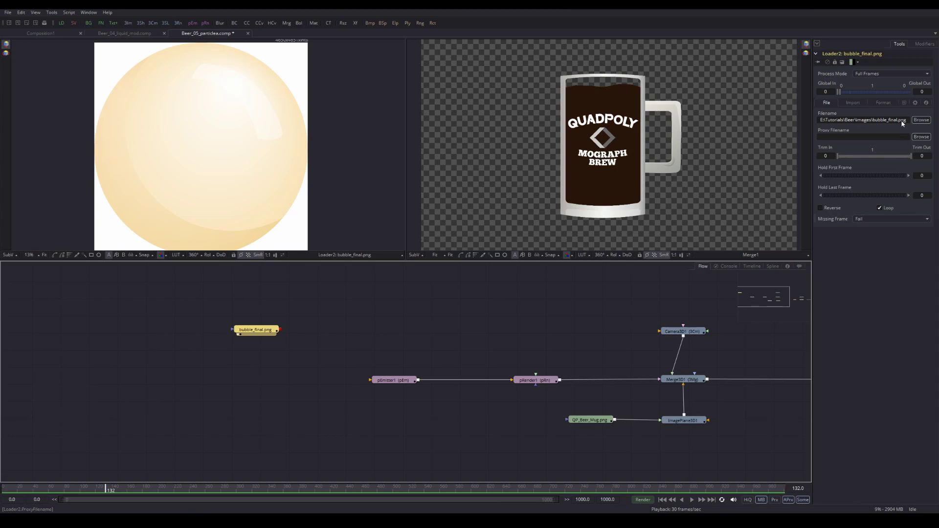
left_click_drag(253, 331, 261, 381)
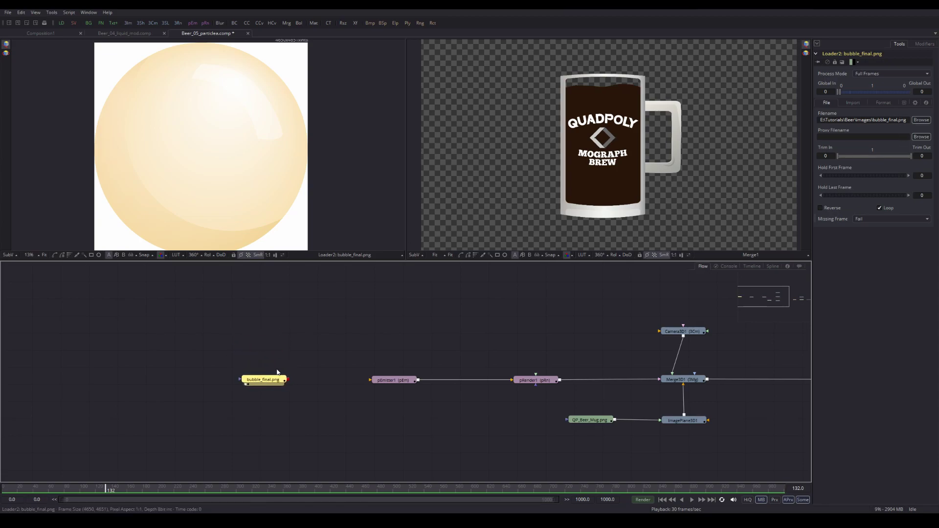
left_click(854, 104)
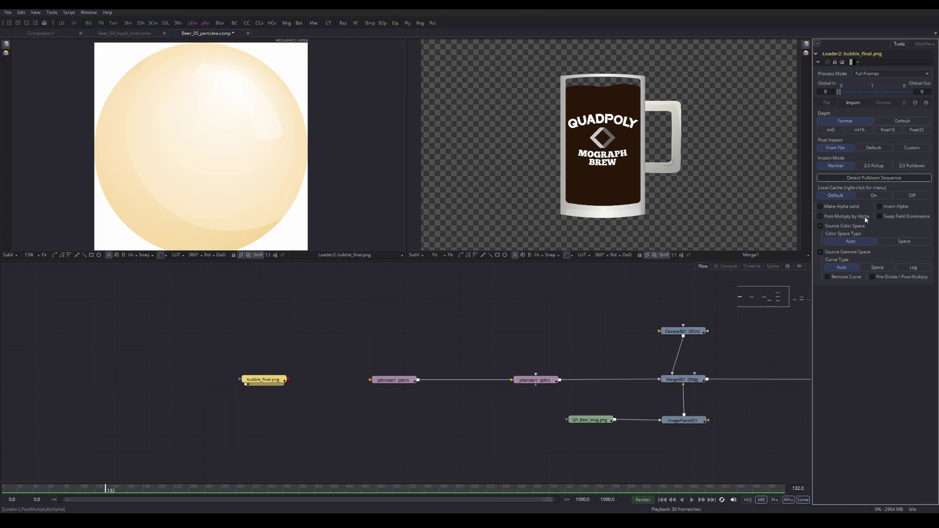
left_click(820, 217)
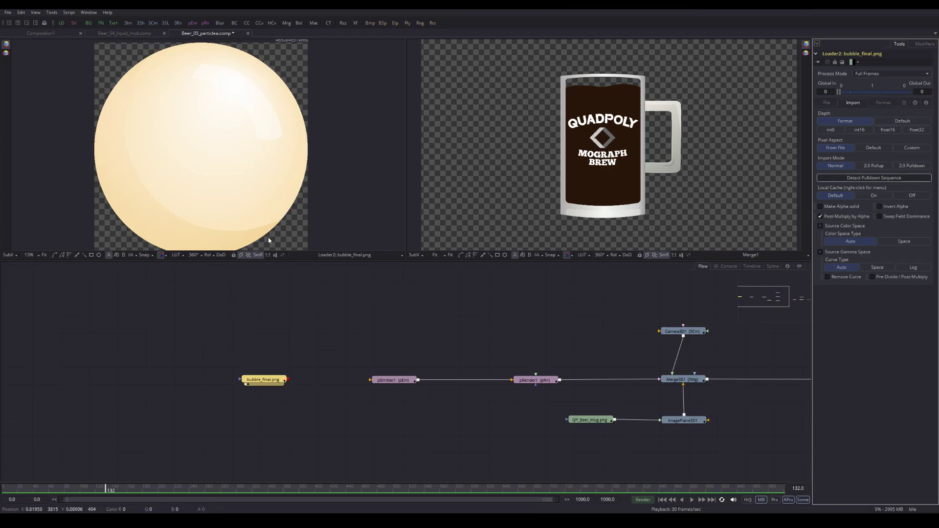
left_click_drag(289, 382, 266, 135)
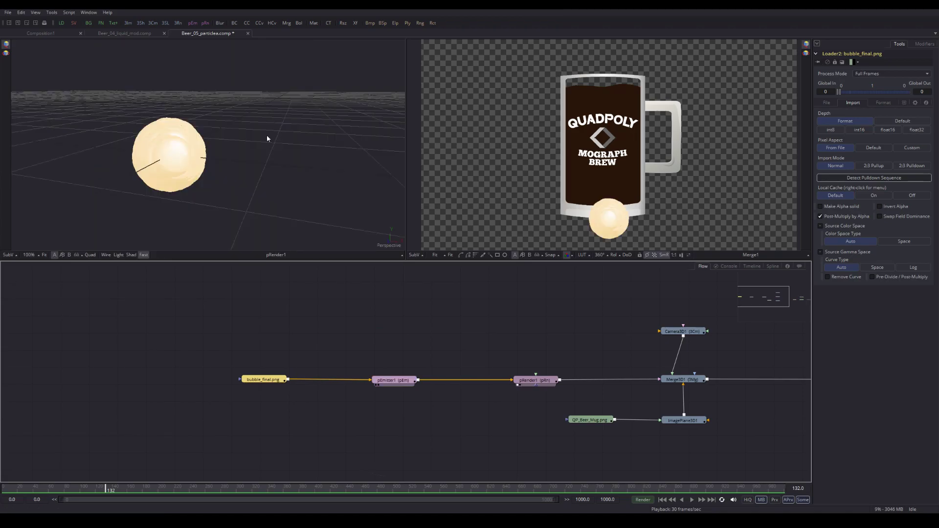
Step: Play the animation from the first frame to preview the bubble particle
left_click(692, 500)
left_click(692, 501)
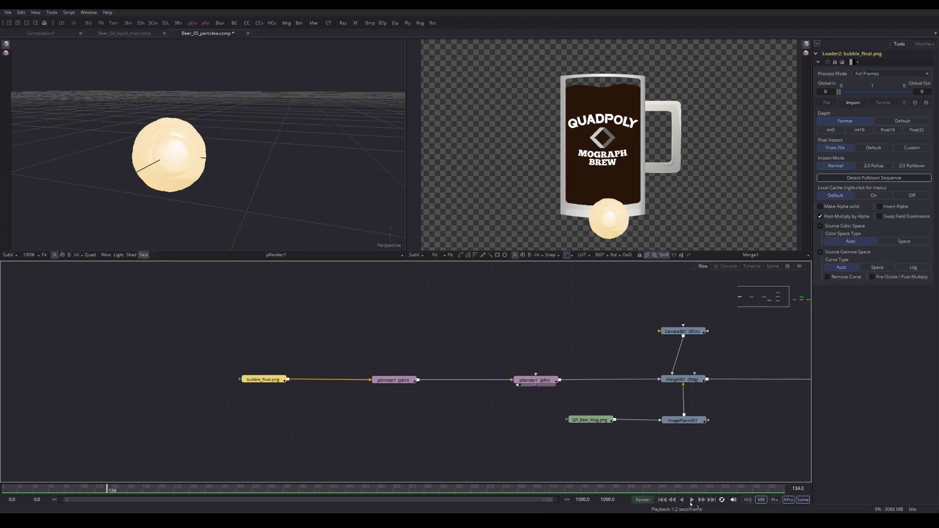
left_click(663, 500)
left_click(692, 499)
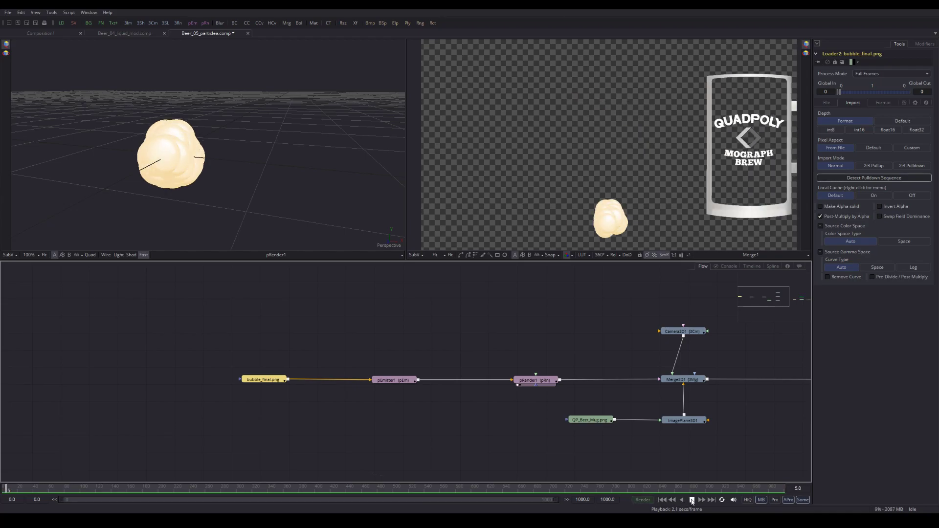
left_click(691, 501)
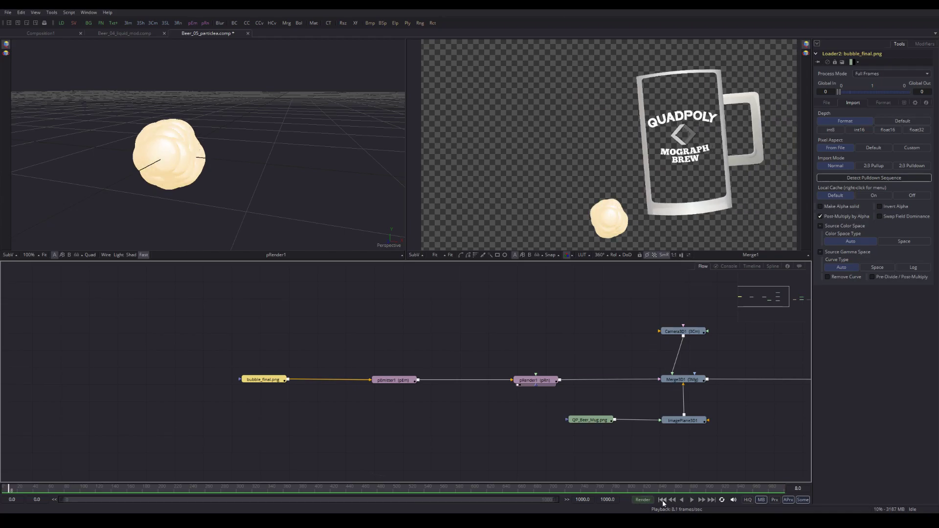
left_click_drag(432, 363, 252, 349)
left_click(223, 381)
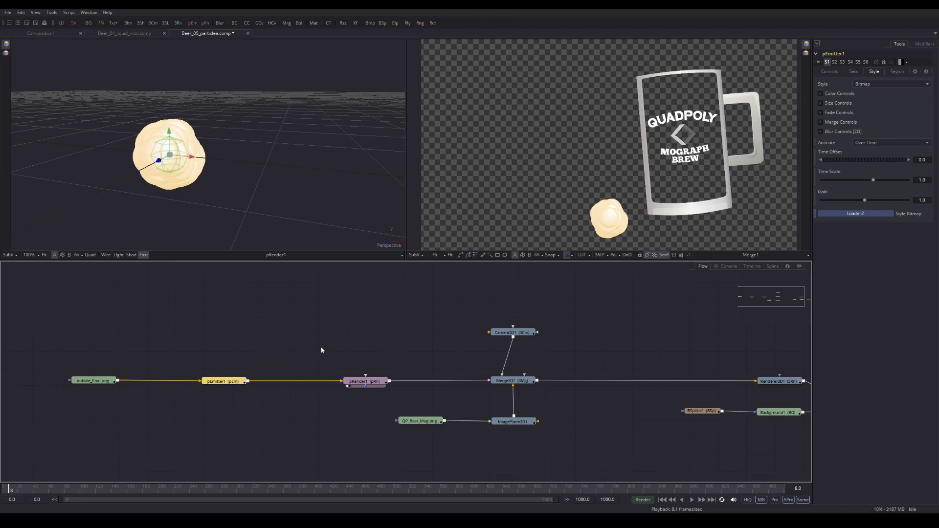
Step: Spread the particle nodes, moving pRender1 right and pEmitter1 left
left_click_drag(320, 346, 377, 352)
left_click_drag(425, 391, 477, 391)
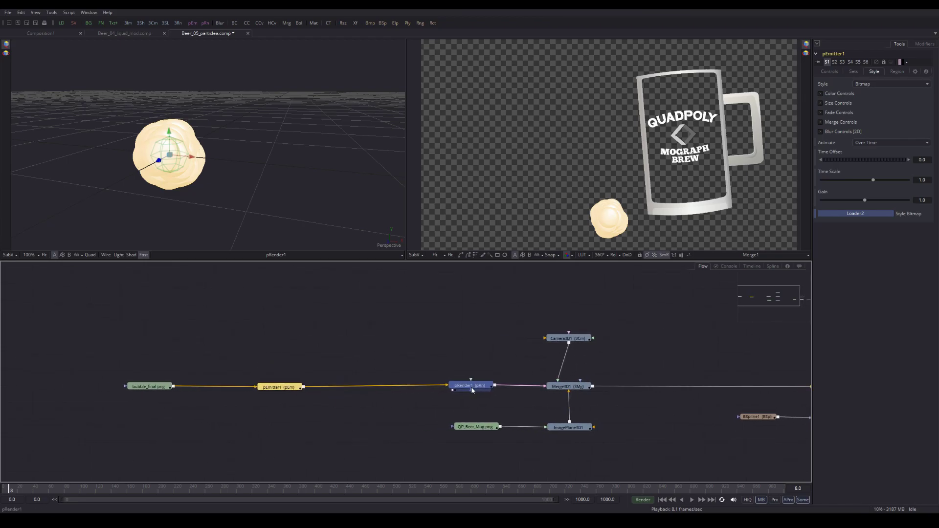
left_click(471, 389)
left_click_drag(287, 391, 244, 393)
left_click(244, 392)
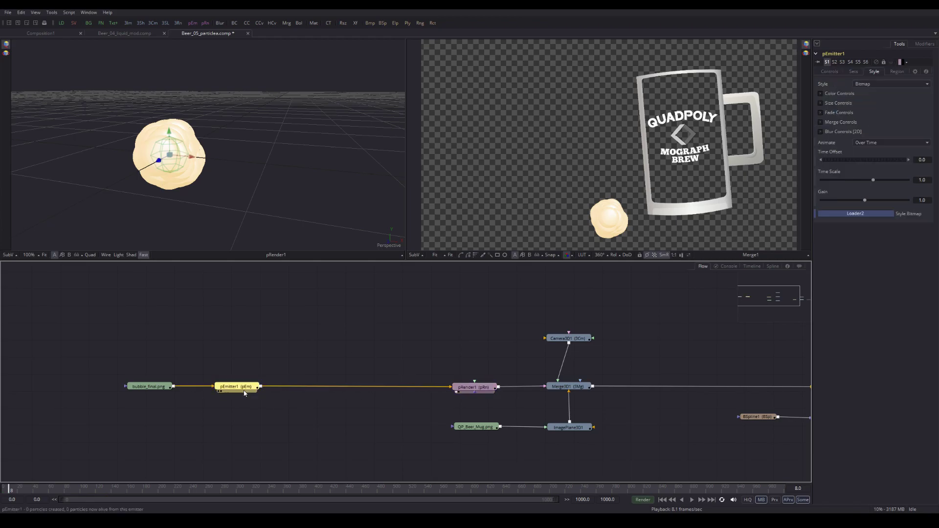
Step: Advance to about frame 52 and view the Merge3D1 scene with pEmitter1's Region settings
left_click_drag(14, 491, 63, 492)
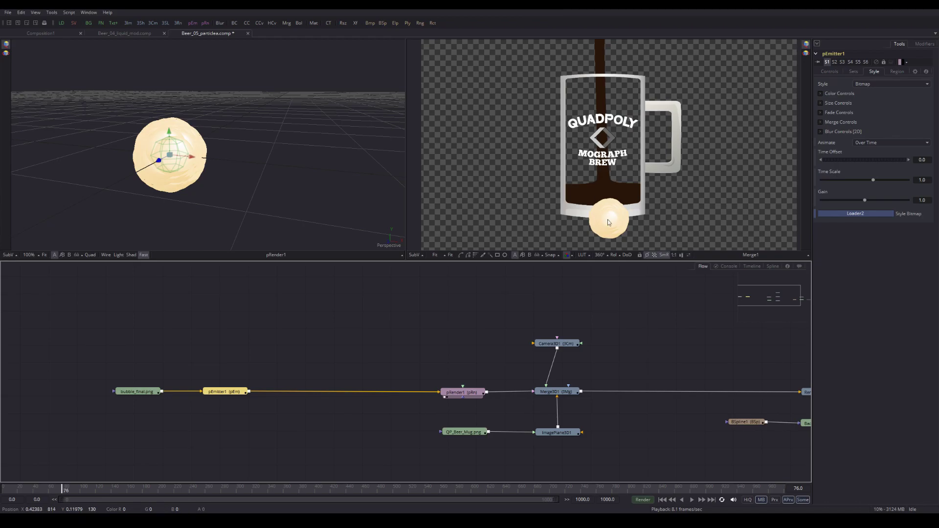
left_click_drag(562, 394, 248, 147)
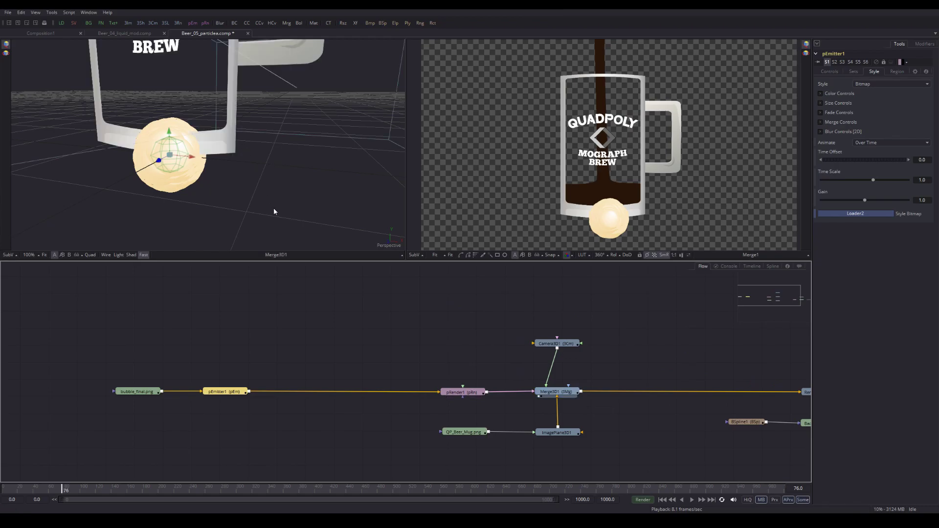
left_click_drag(265, 226, 251, 160)
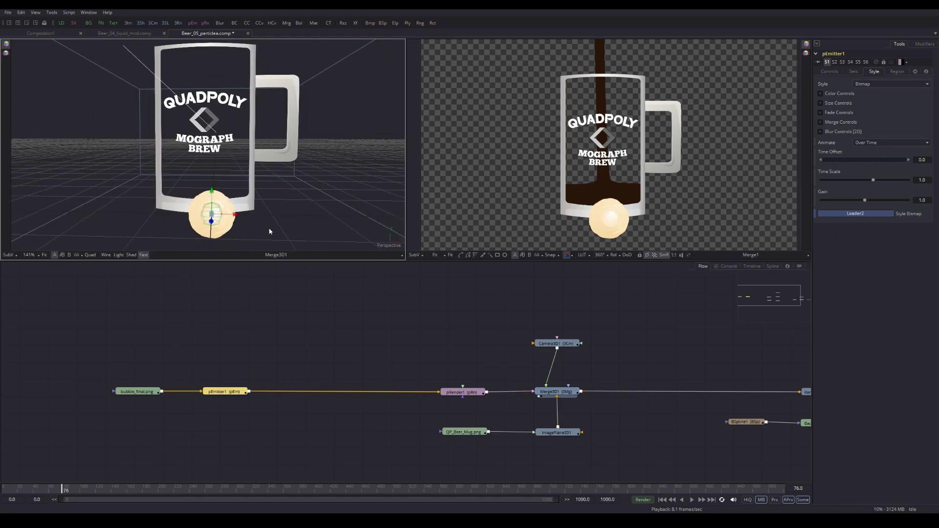
left_click(243, 391)
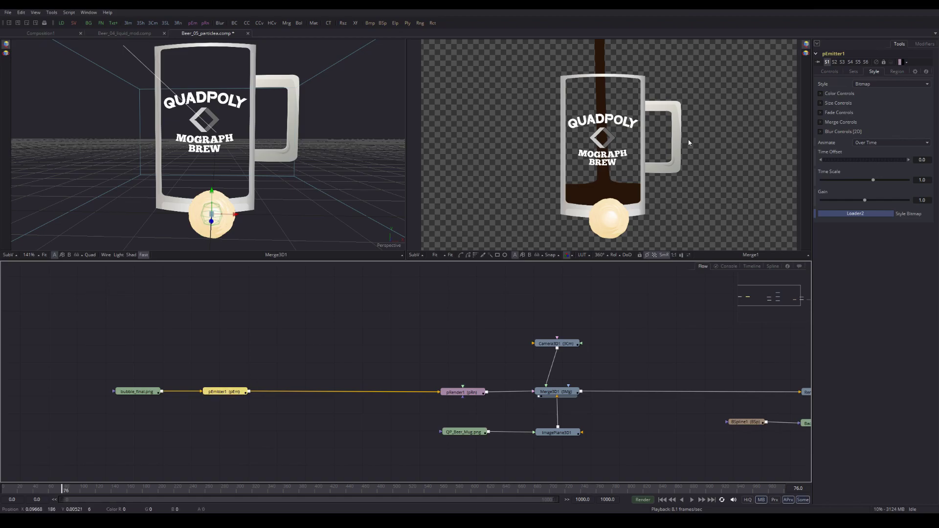
left_click(896, 72)
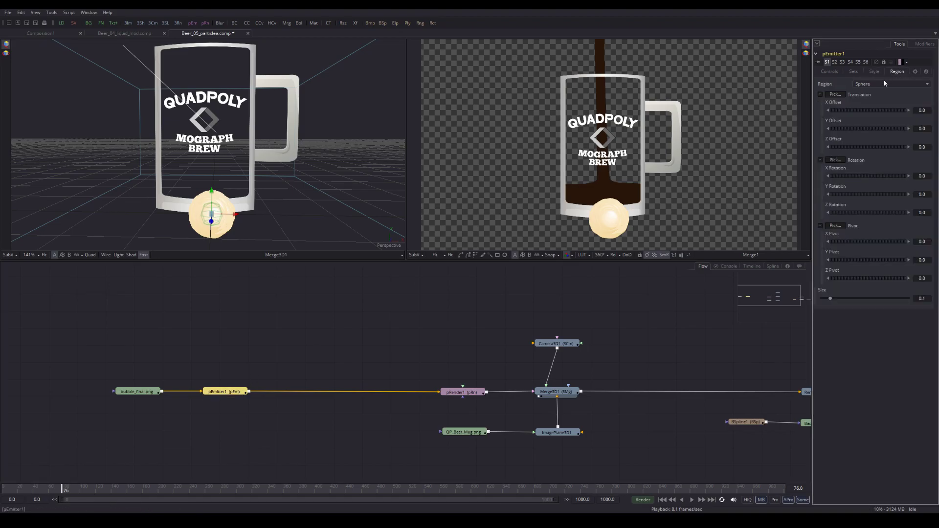
Step: Change the emitter region to a Rectangle with width 0.141 and height 0.081
left_click(883, 83)
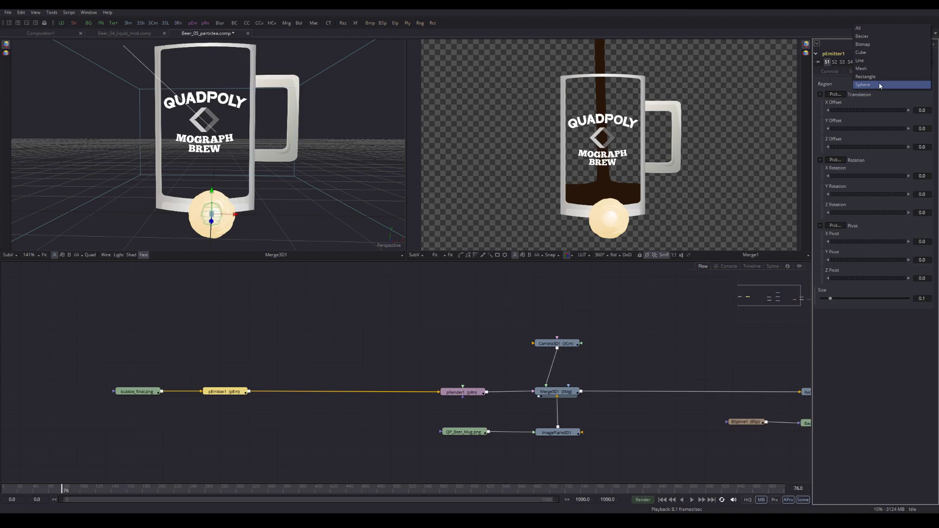
left_click(879, 76)
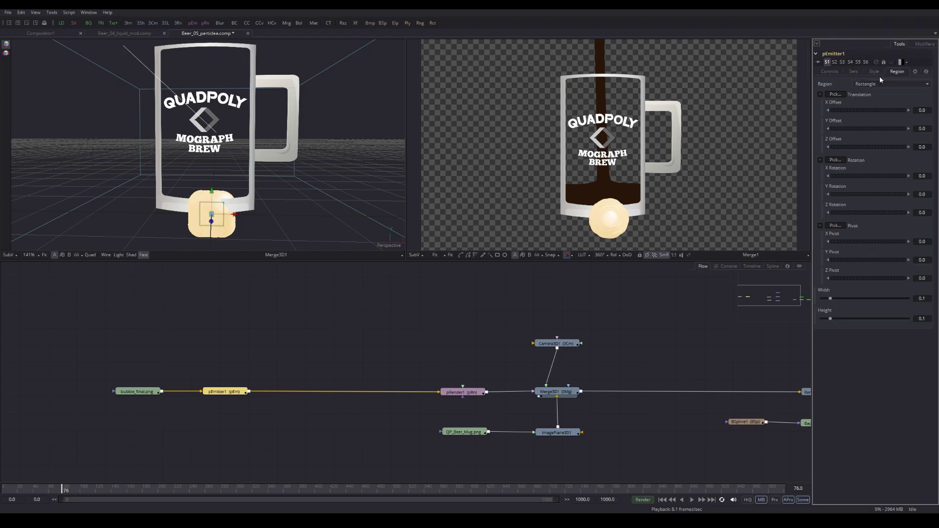
left_click_drag(270, 198, 209, 169)
scroll(186, 228, "up", 3)
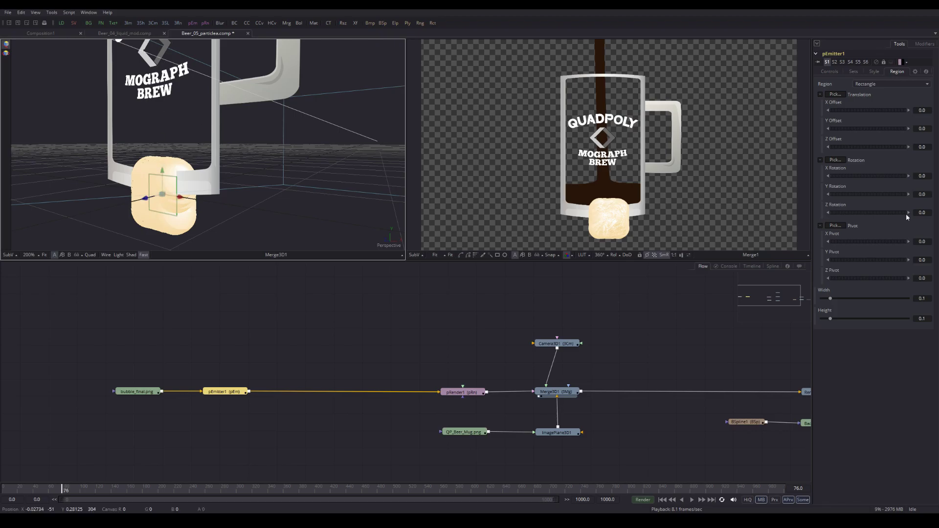
mouse_move(831, 299)
left_mouse_down()
mouse_move(843, 298)
mouse_move(829, 323)
mouse_move(853, 297)
mouse_move(832, 298)
mouse_move(846, 299)
left_mouse_up()
right_click(830, 323)
key("Escape")
left_click(830, 318)
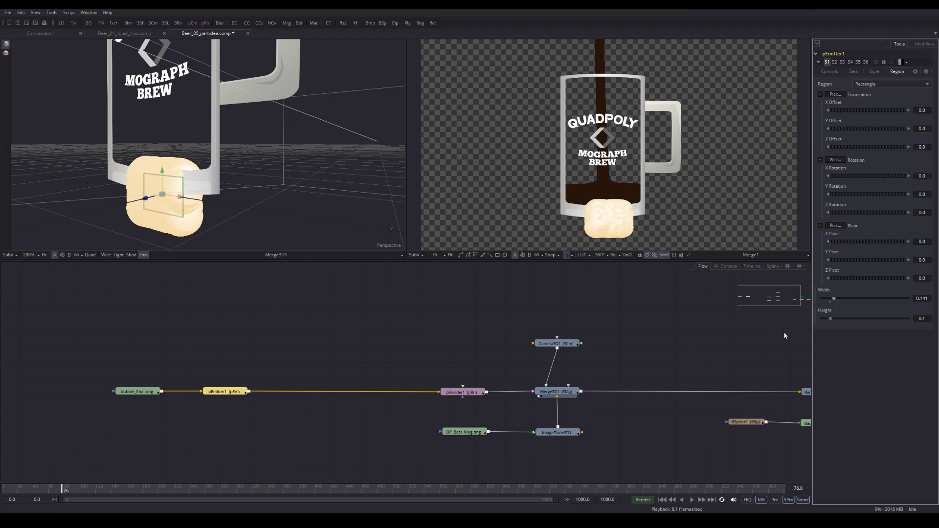
left_click(828, 318)
Step: Tilt the emitter region on X toward -90, to about -85
left_click_drag(274, 209, 231, 170)
left_click_drag(318, 186, 284, 193)
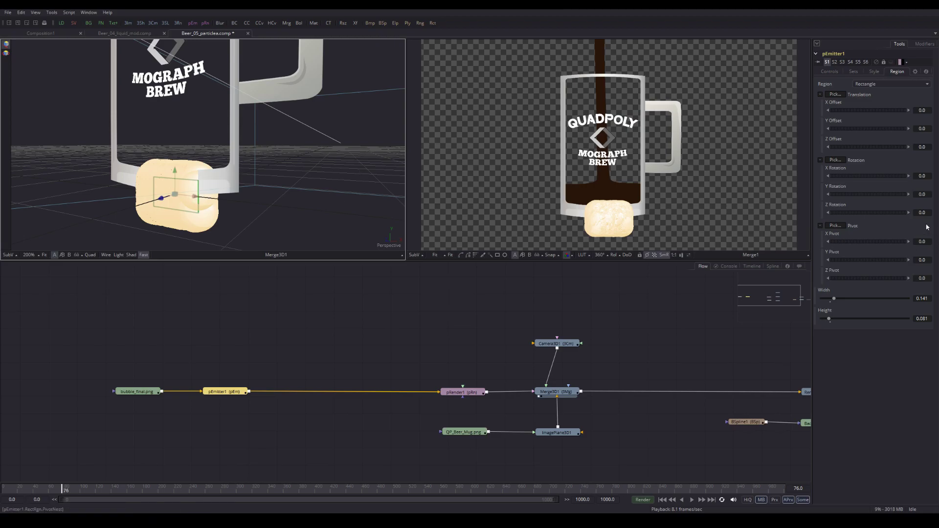
left_click_drag(858, 178, 838, 176)
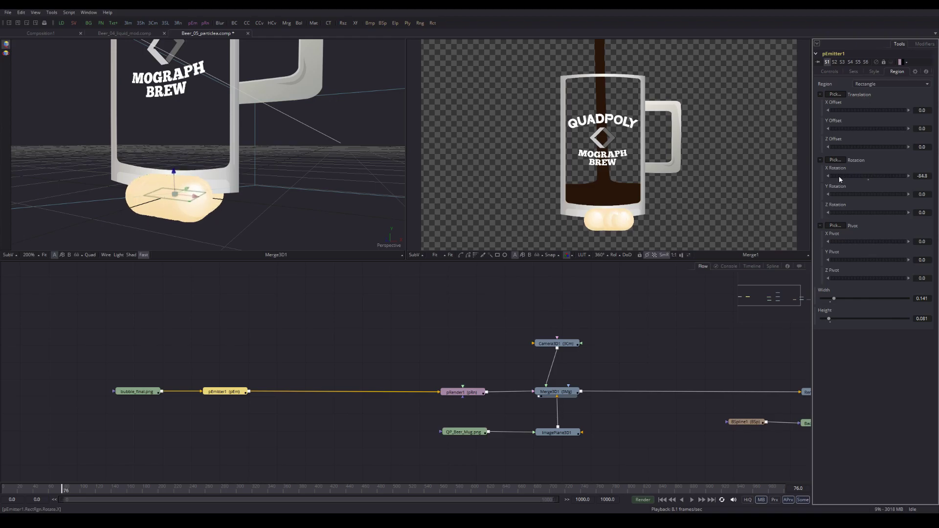
Step: Set the emitter region's X Rotation to -90
left_click(922, 176)
type("-90")
key("Tab")
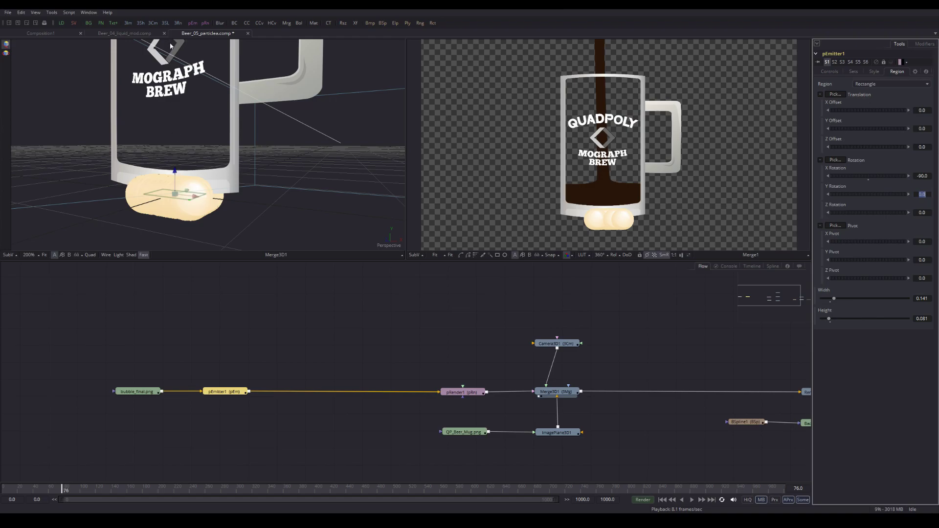
left_click_drag(200, 191, 180, 182)
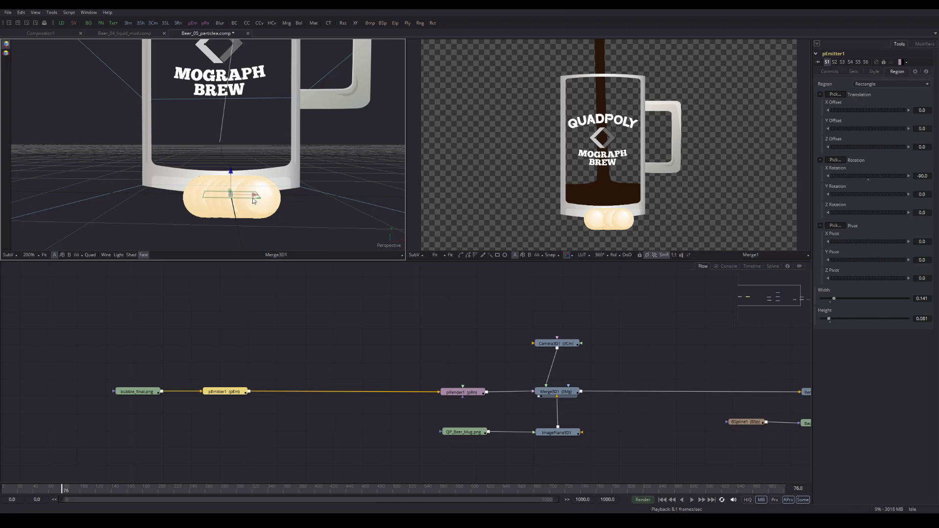
left_click_drag(253, 195, 257, 142)
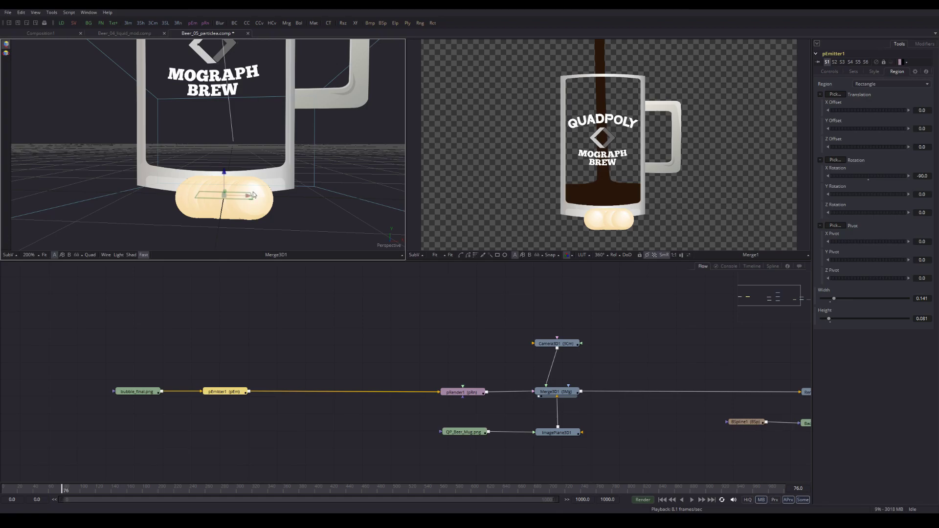
Step: Widen the region to 0.321 and raise it into the mug's base (Y offset 0.077)
left_click_drag(248, 198, 237, 198)
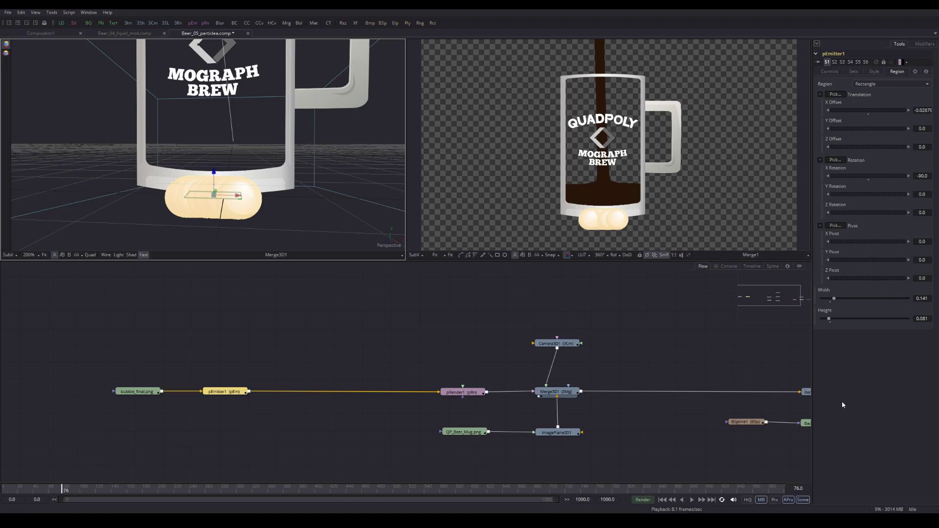
left_click_drag(835, 301, 851, 300)
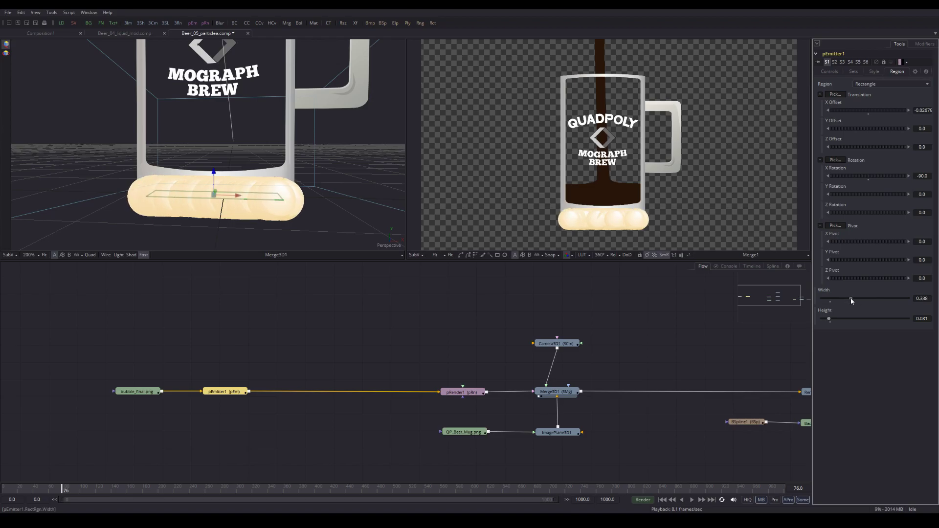
left_click_drag(851, 301, 849, 301)
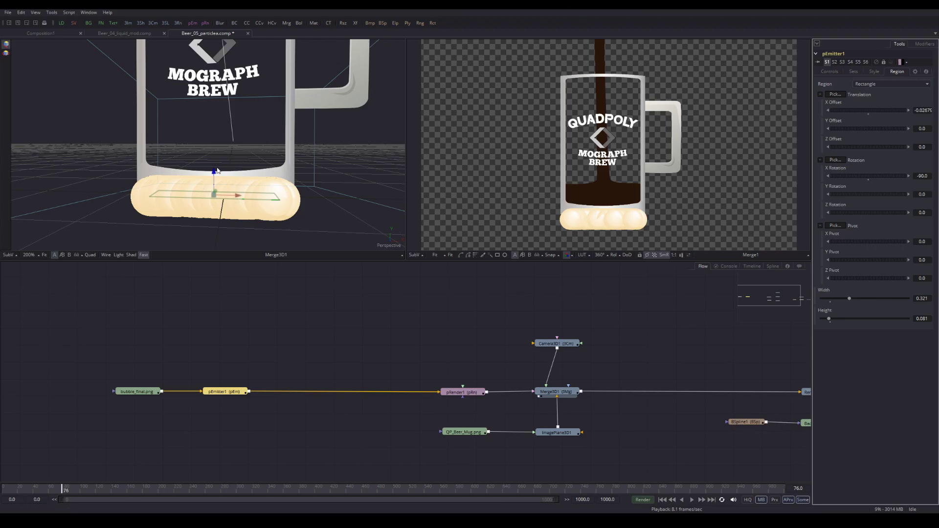
left_click_drag(214, 173, 216, 145)
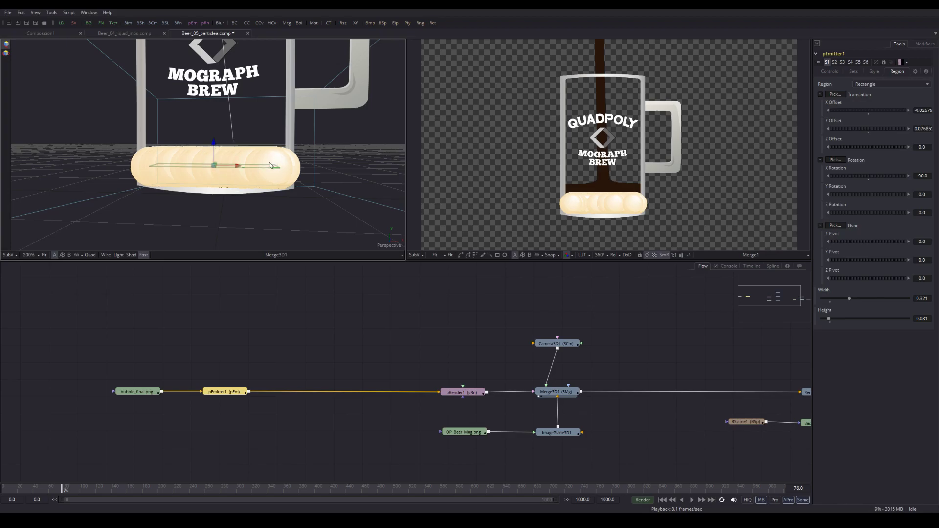
left_click(874, 72)
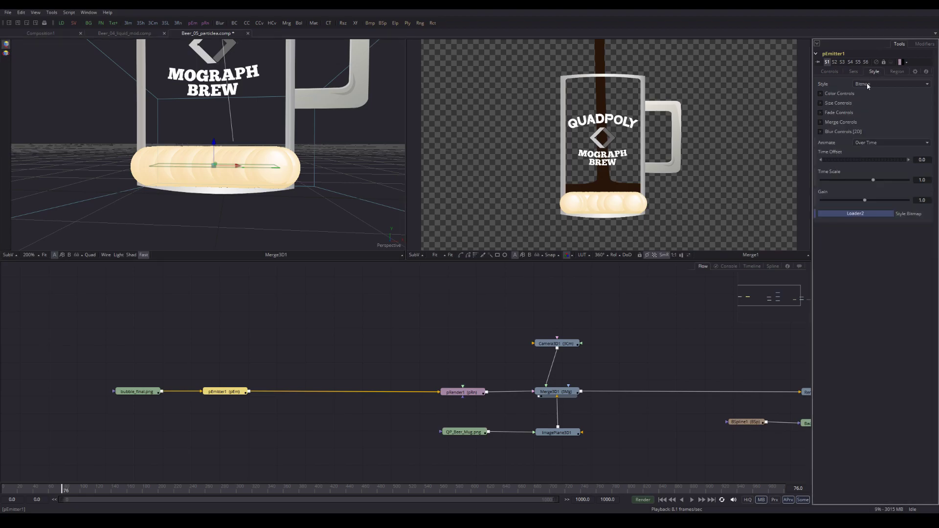
Step: Enable size controls and shrink the bubble particle Size to 0.0467
left_click(821, 103)
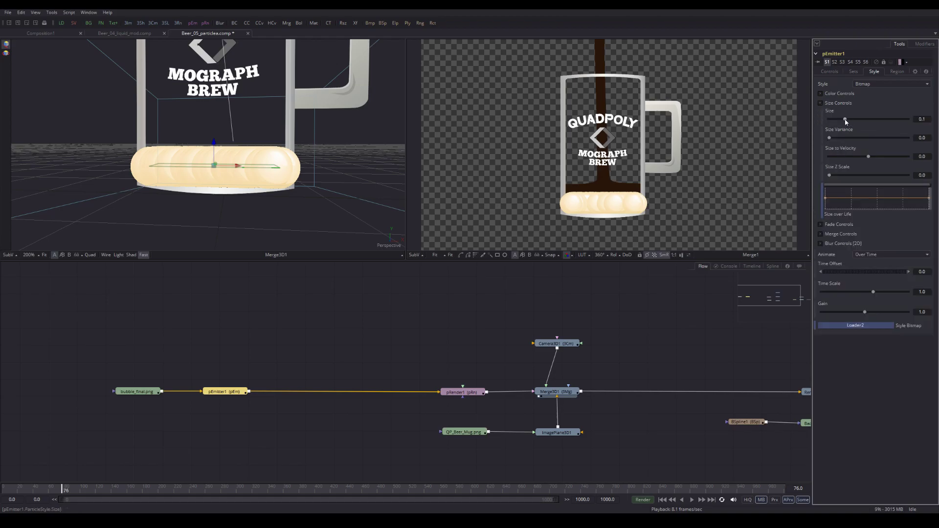
left_click_drag(844, 119, 837, 119)
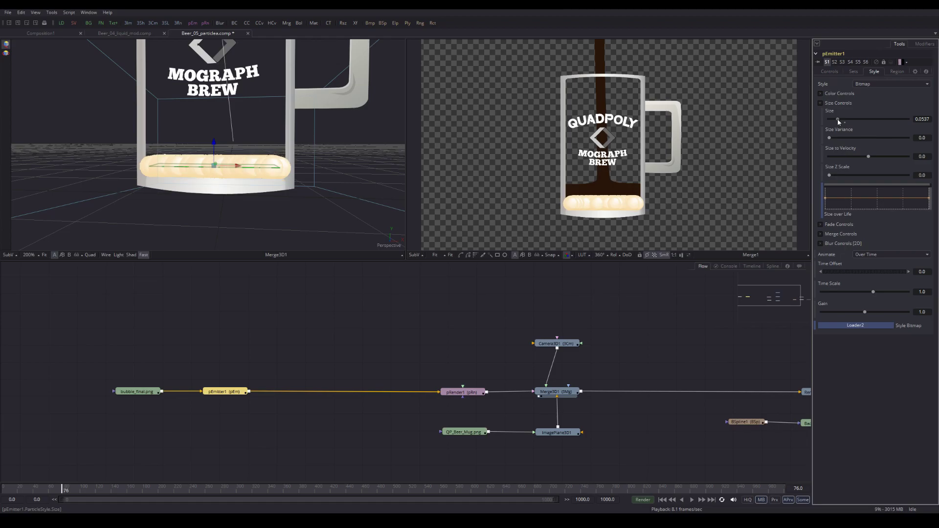
left_click_drag(837, 119, 836, 119)
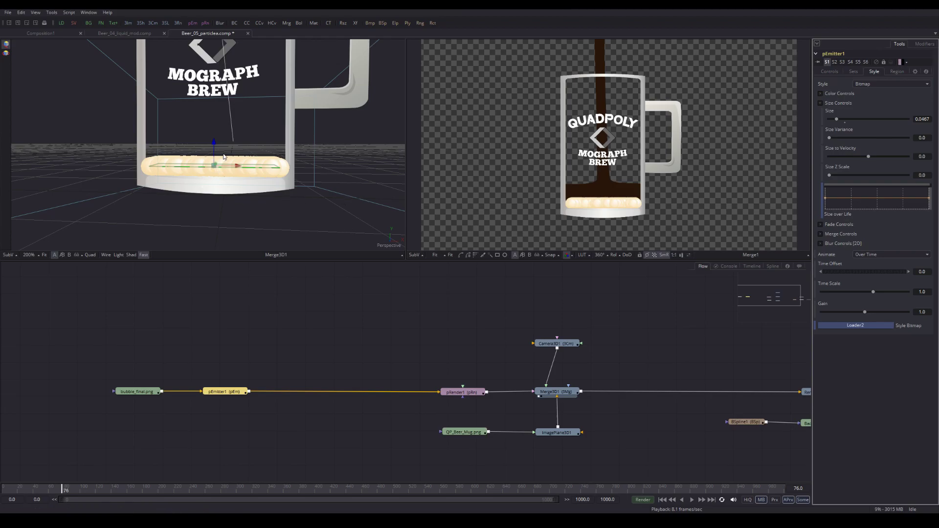
Step: Nudge the emitter up and down with the Y gizmo to fine-tune its height
left_click(213, 143)
left_click_drag(213, 143, 213, 144)
left_click_drag(268, 157, 162, 179)
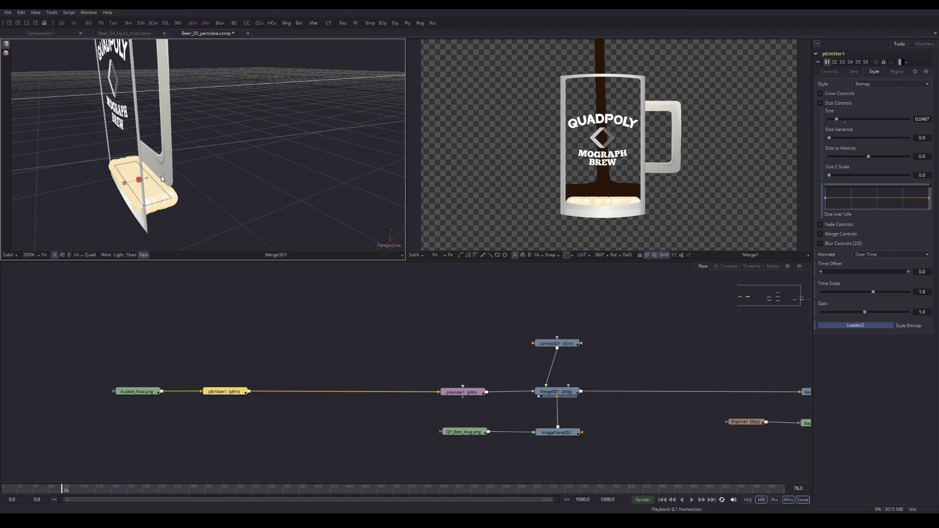
left_click_drag(161, 179, 289, 175)
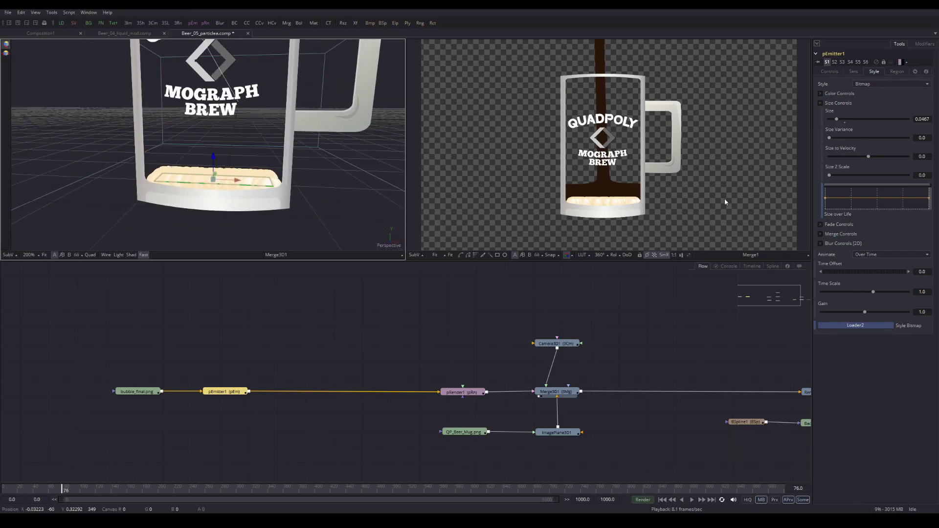
left_click(606, 210)
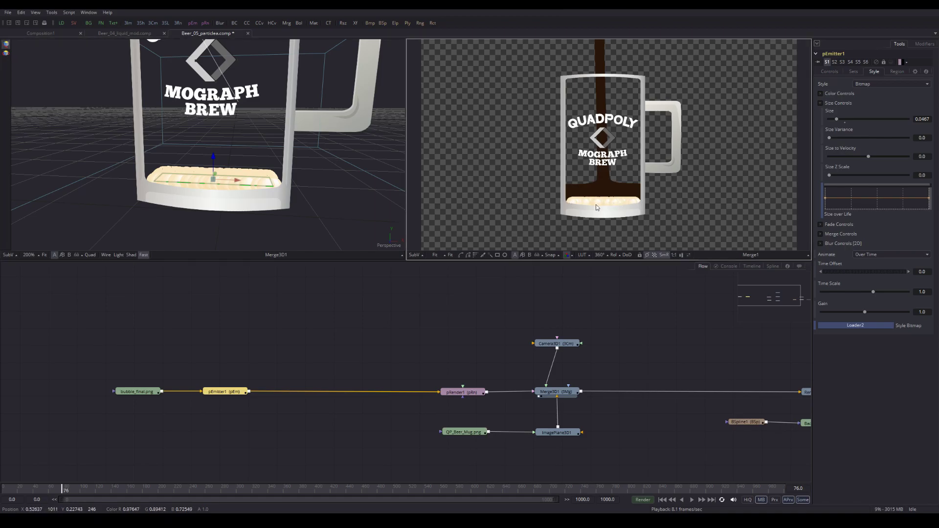
left_click(213, 157)
left_click_drag(213, 157, 213, 159)
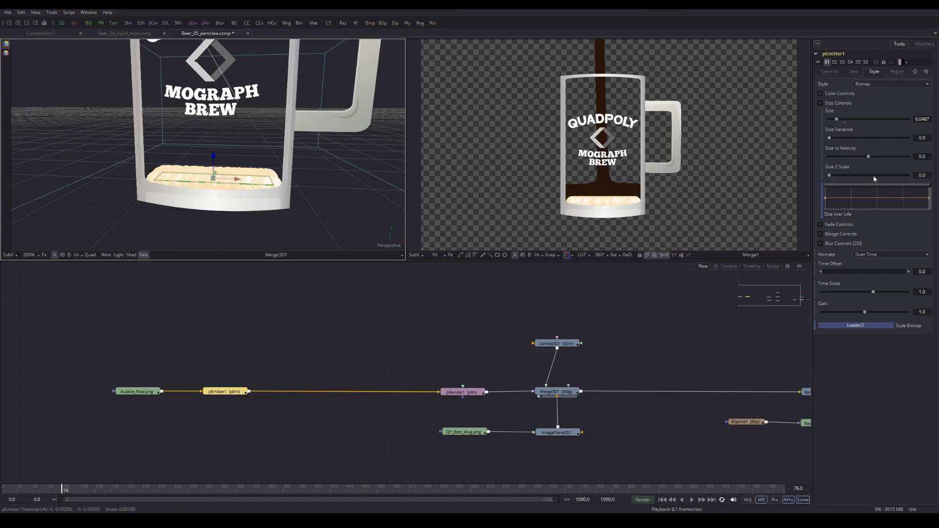
left_click(830, 71)
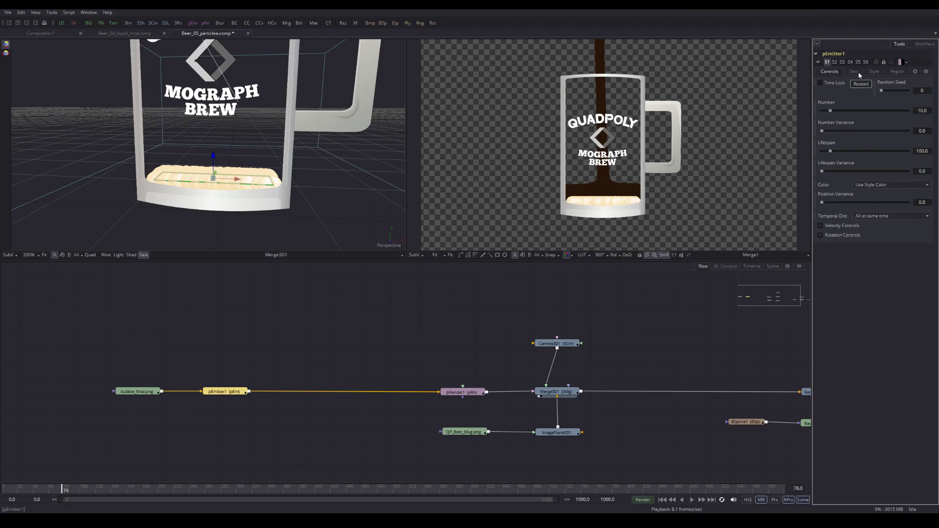
Step: Widen the emitter region to 0.342 and lower it to Y offset 0.0662 in the mug
left_click(897, 72)
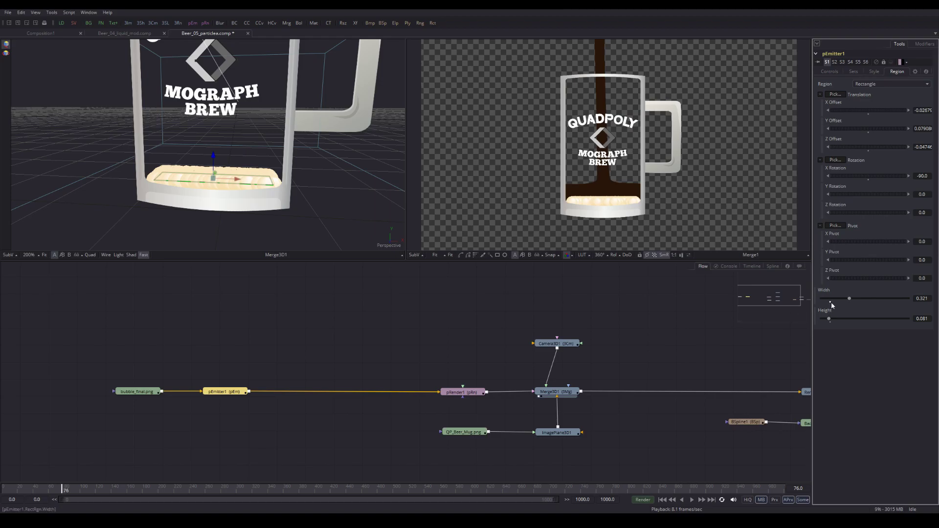
left_click_drag(850, 298, 852, 301)
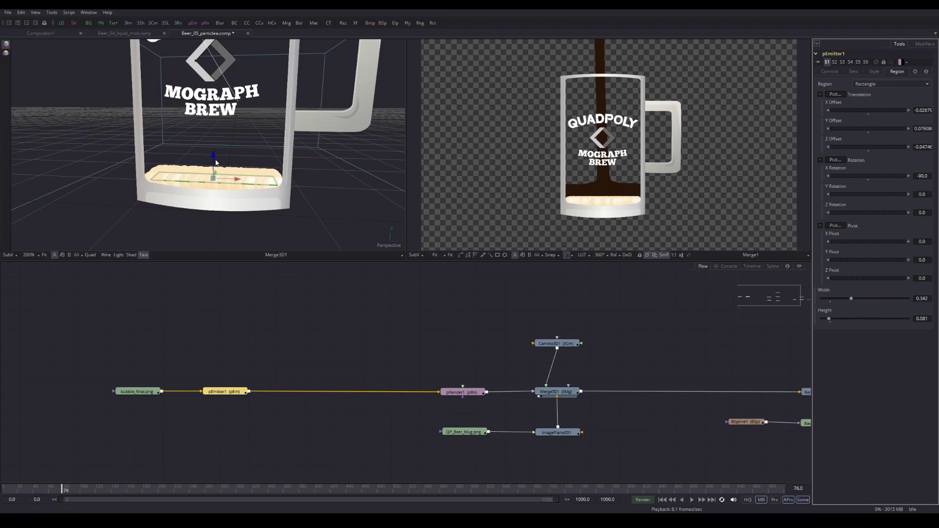
left_click_drag(213, 157, 215, 160)
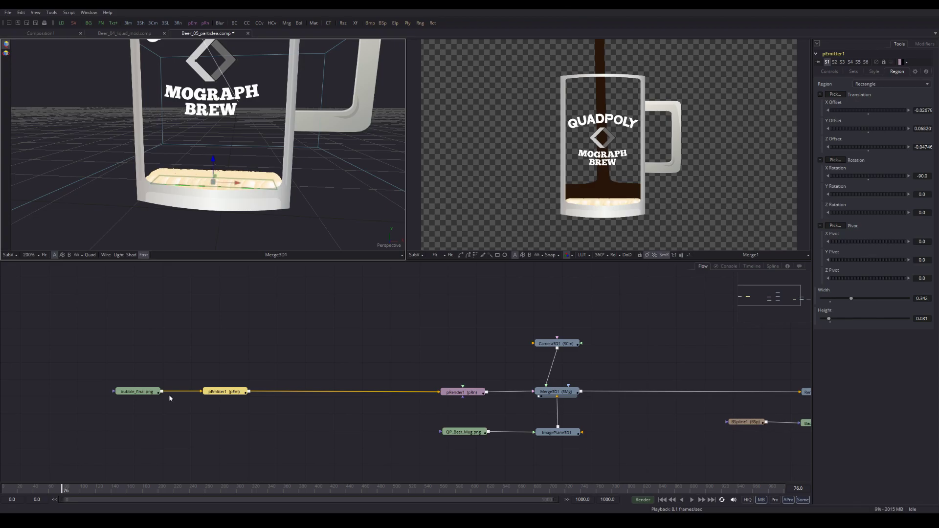
left_click_drag(324, 341, 285, 343)
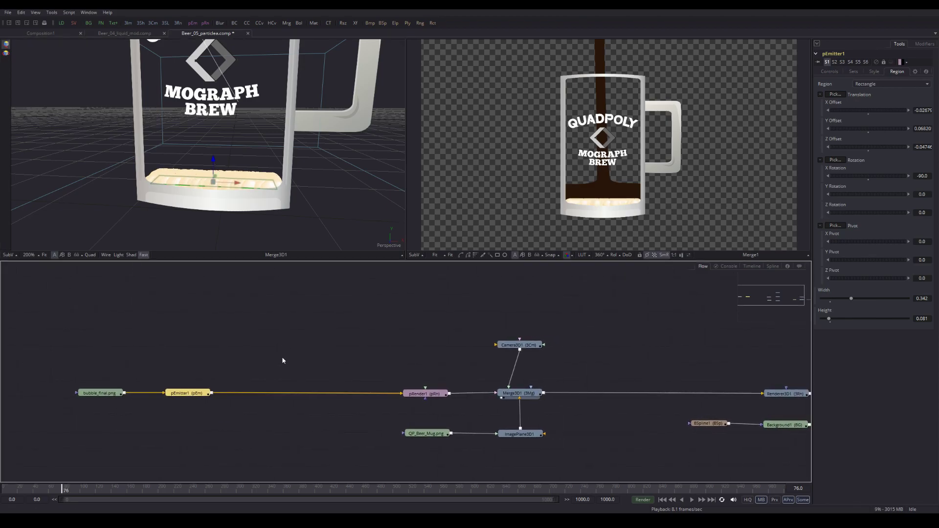
scroll(227, 168, "down", 1)
left_click_drag(263, 137, 247, 166)
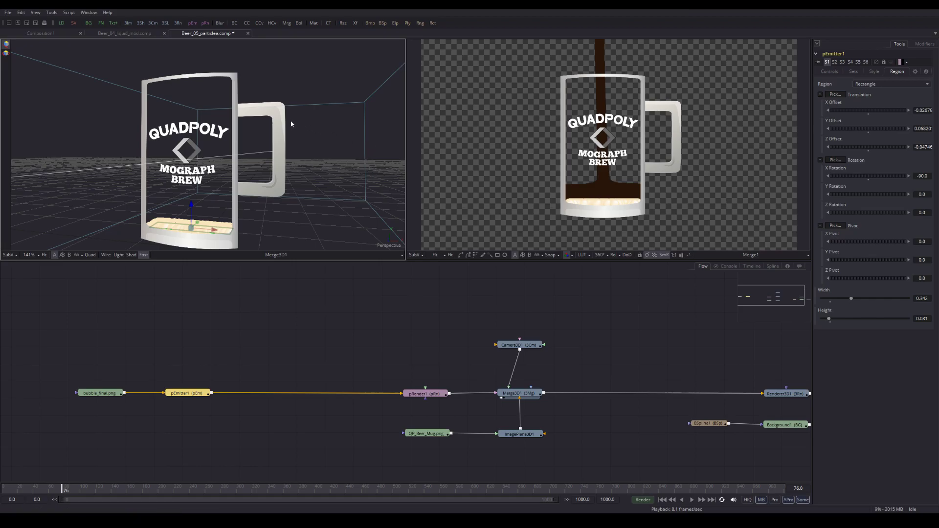
Step: Save the comp and preview the bubble animation from frame 0, ending around frame 56
key("ctrl+s")
left_click_drag(259, 184, 225, 200)
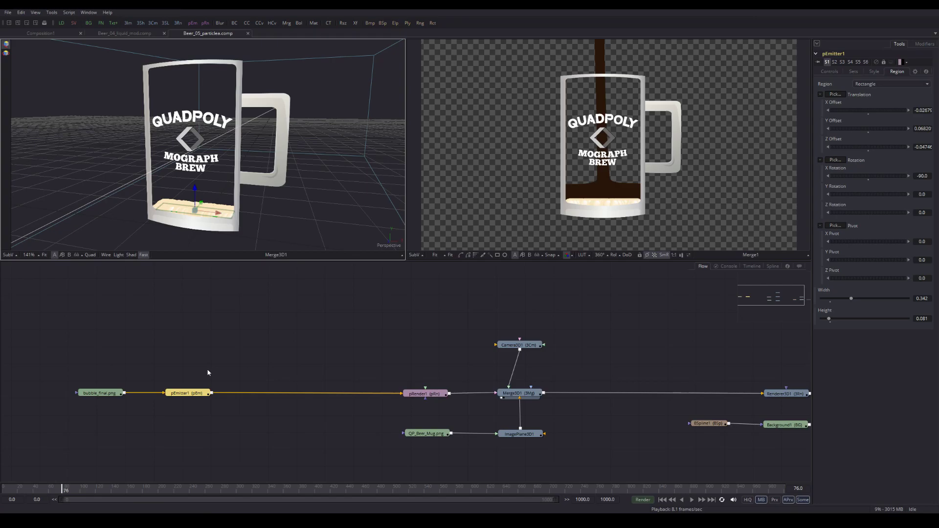
left_click(188, 393)
left_click_drag(62, 492, 38, 493)
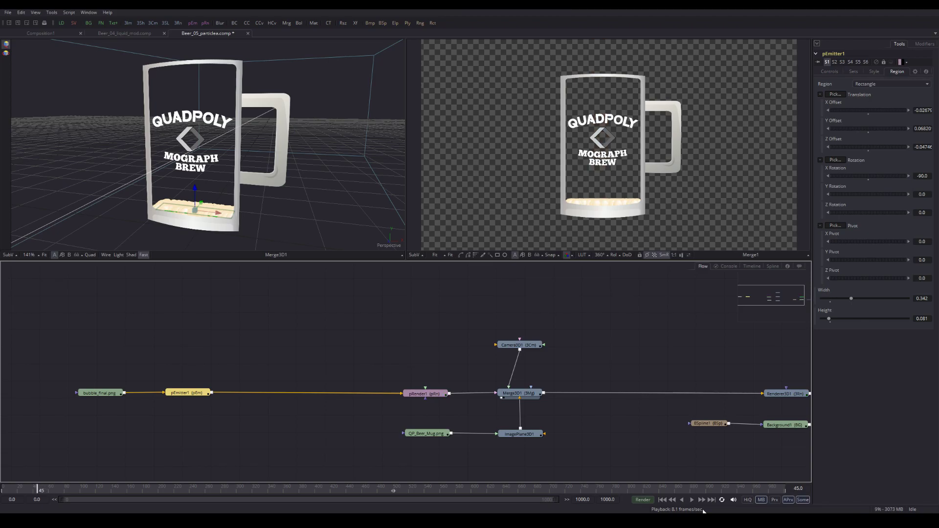
left_click(691, 500)
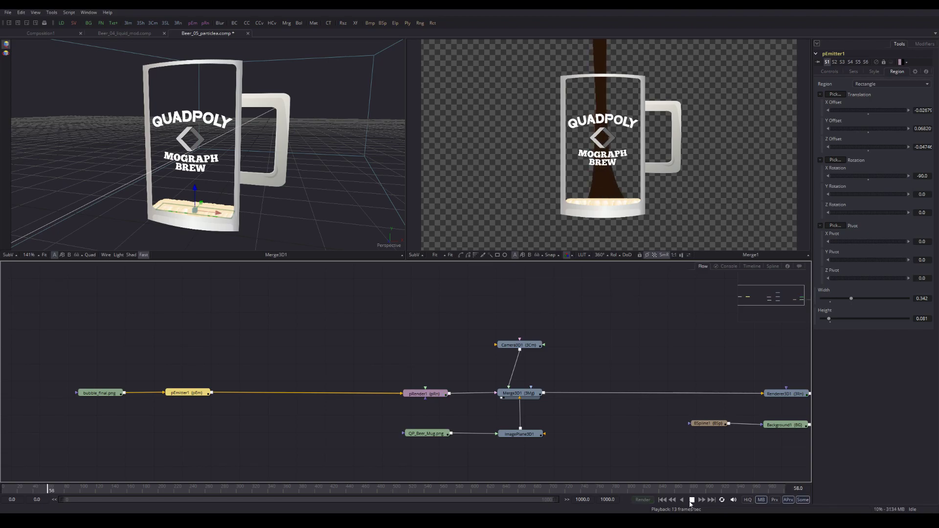
left_click(691, 501)
left_click_drag(47, 493, 3, 493)
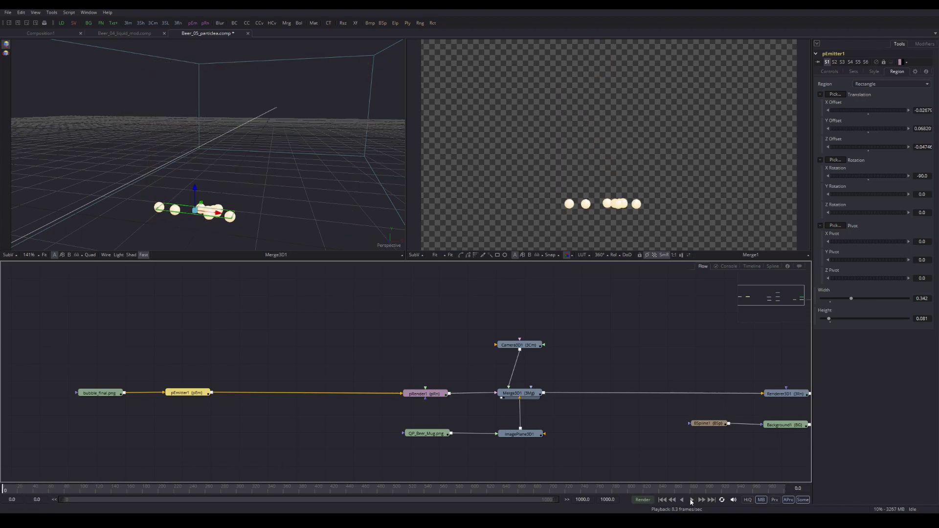
left_click(691, 500)
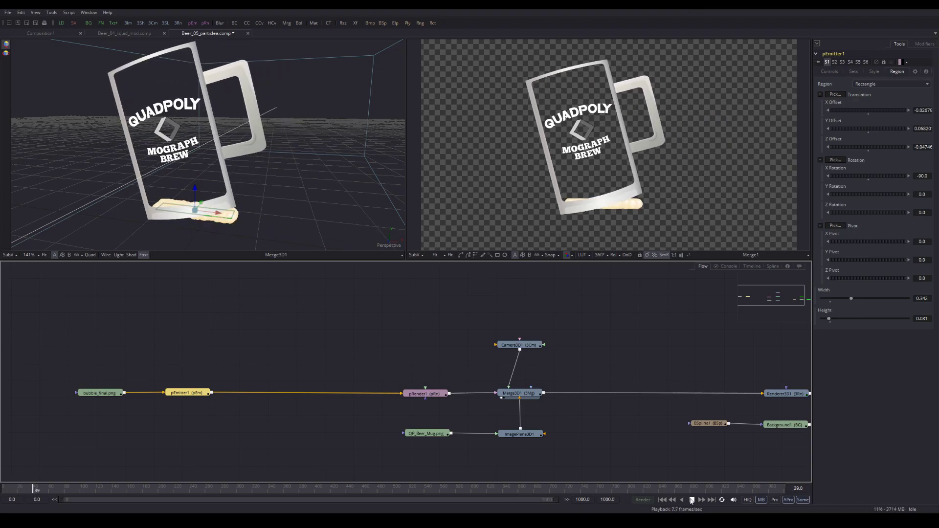
left_click(691, 500)
left_click_drag(42, 492, 47, 498)
left_click_drag(43, 497, 50, 497)
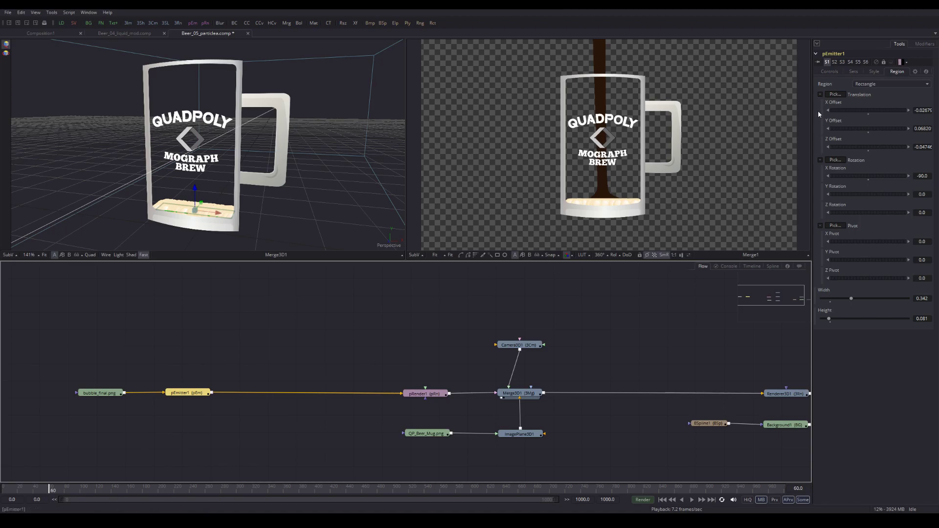
left_click(831, 72)
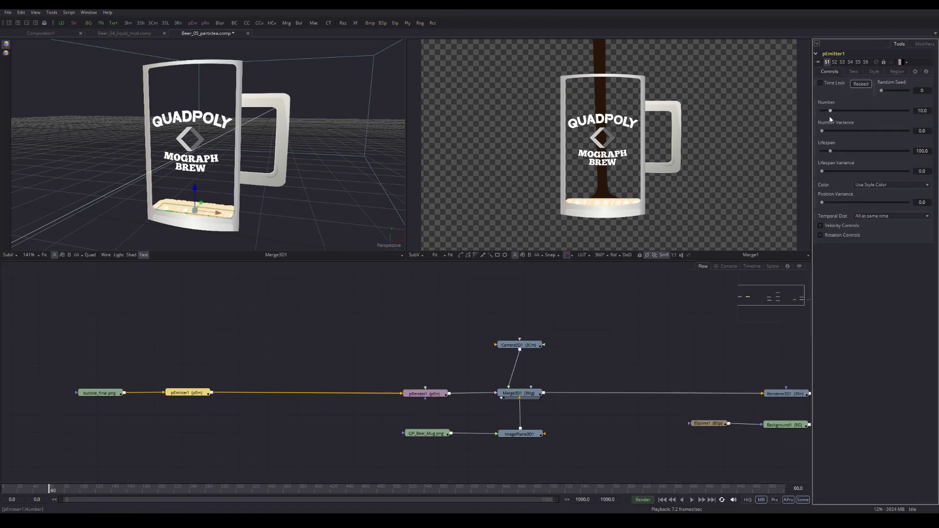
Step: Set pEmitter1 Number to 0 and make the parameter animated
left_click_drag(831, 110, 820, 111)
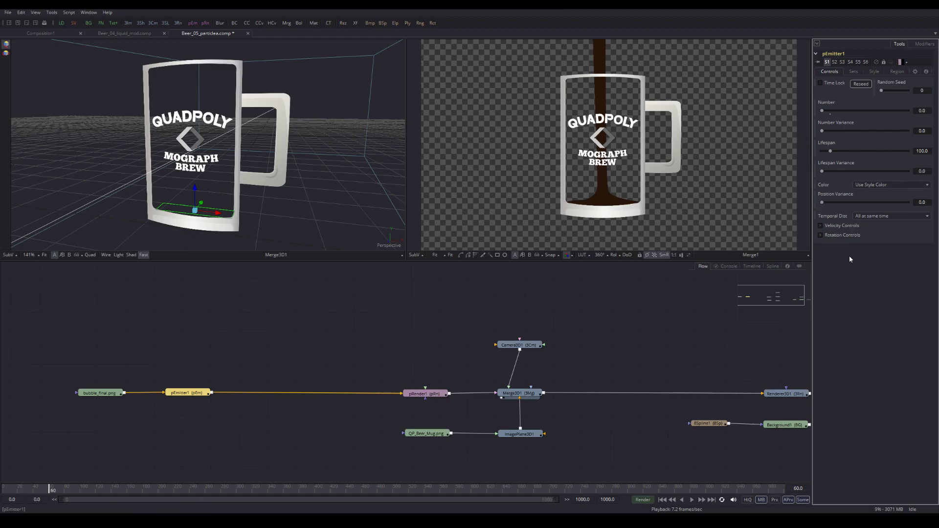
right_click(831, 105)
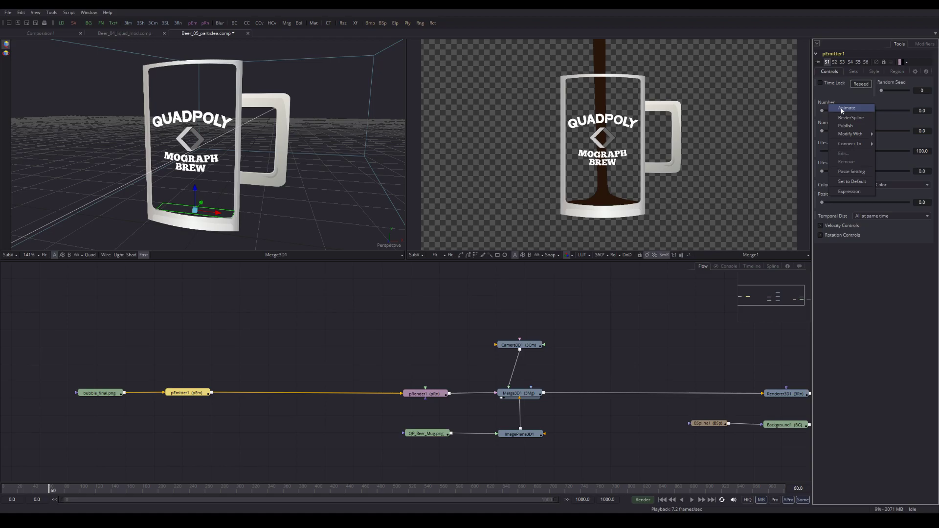
left_click(841, 110)
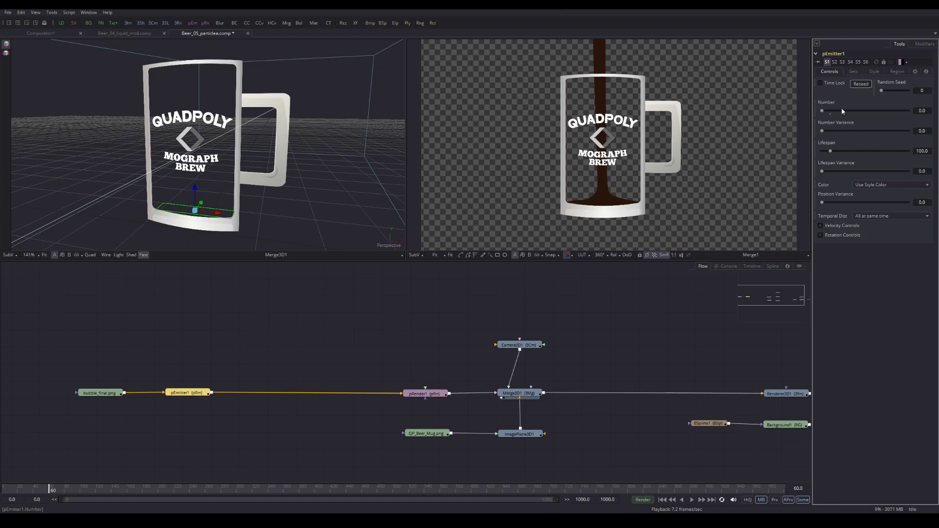
right_click(834, 103)
left_click(839, 108)
Step: Key the emitter Number to 10 at frame 63
left_click_drag(49, 490, 52, 490)
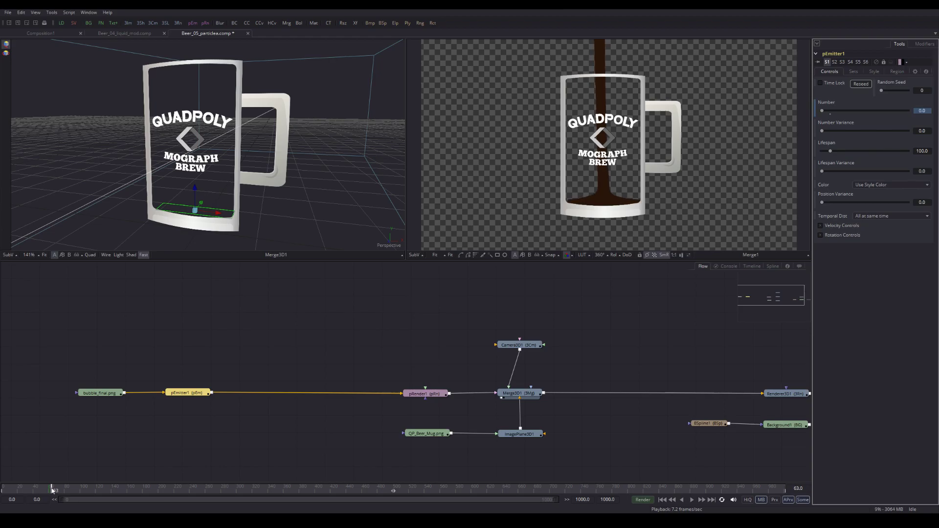
left_click_drag(53, 490, 52, 492)
type("10")
key("Return")
Step: Play back and scrub to confirm bubbles start at frame 63, settling on frame 60
left_click(47, 491)
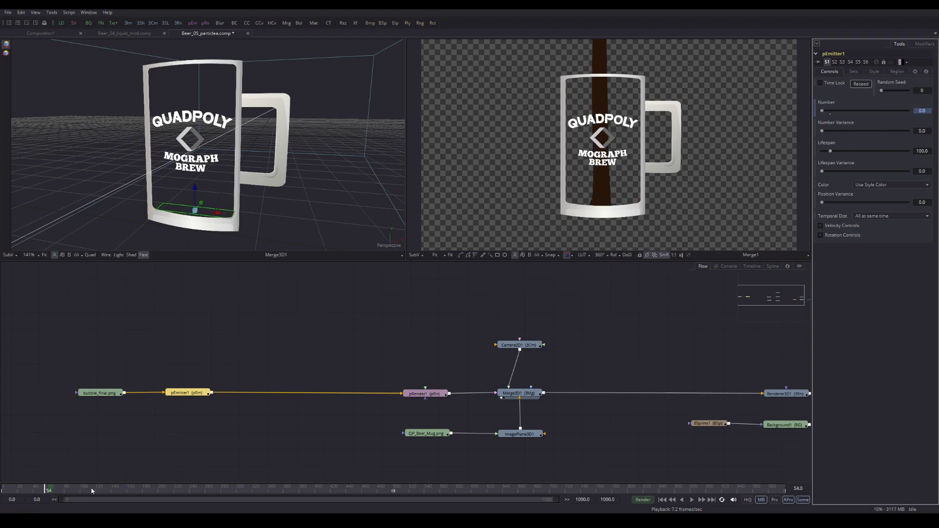
left_click(691, 499)
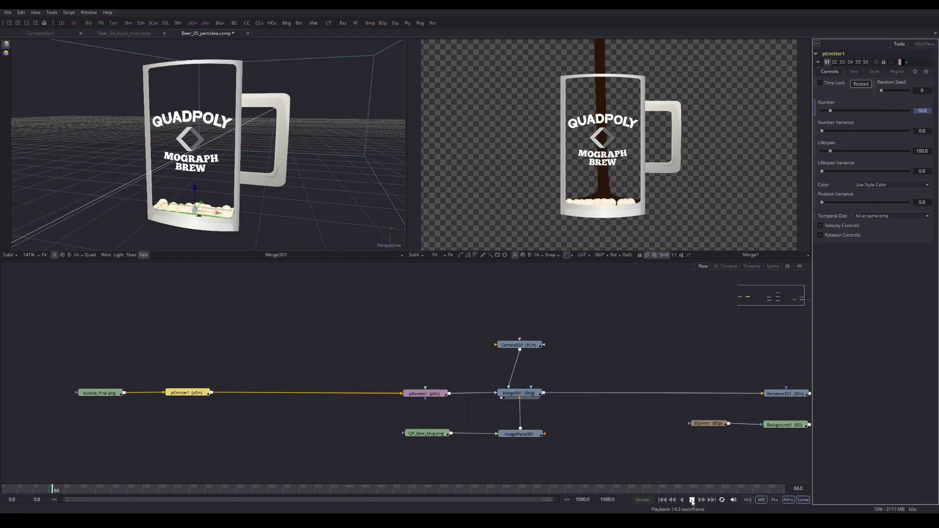
left_click(692, 500)
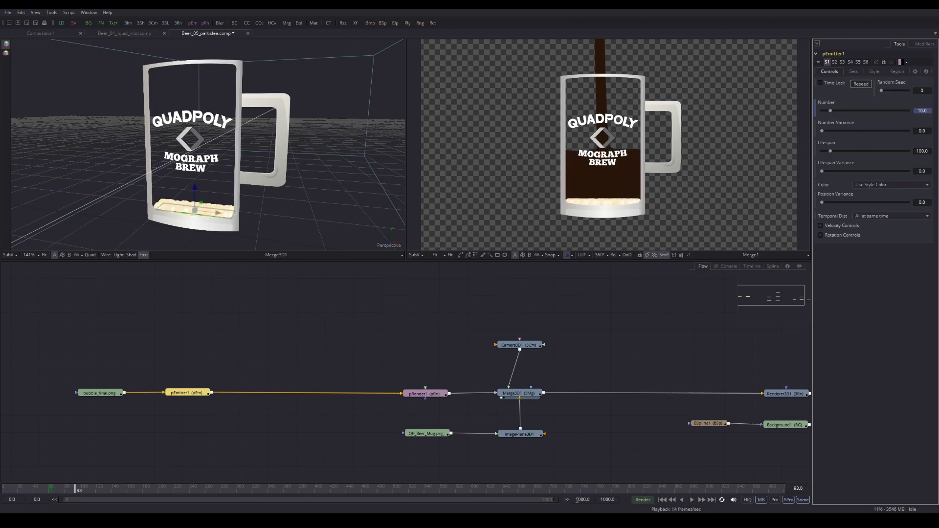
left_click_drag(42, 492, 28, 492)
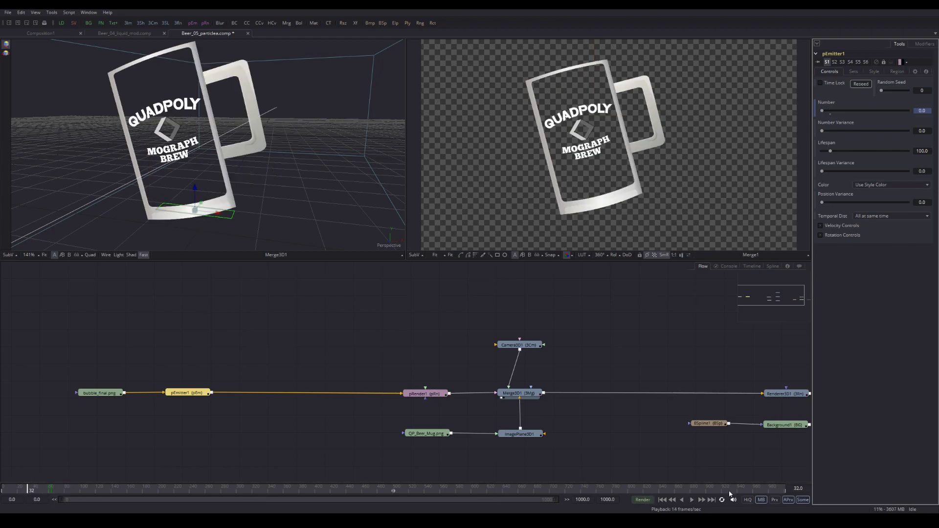
left_click(692, 500)
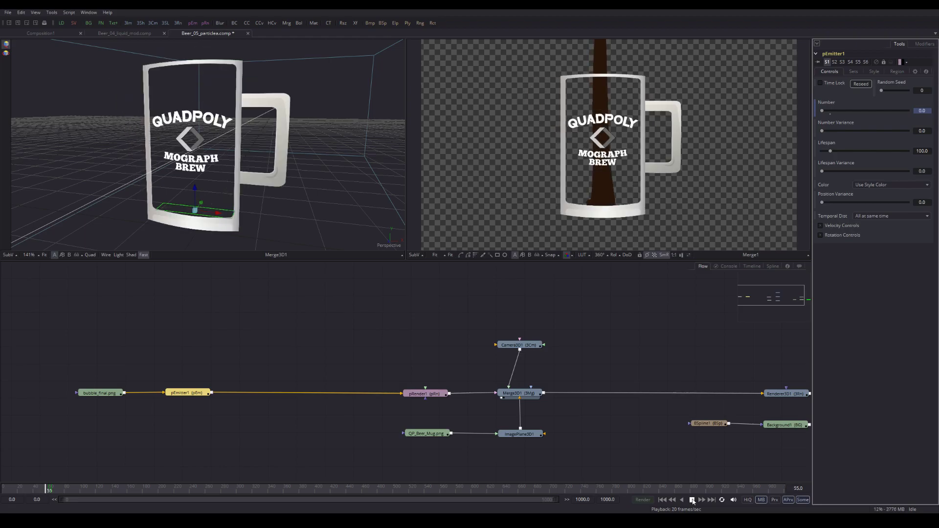
left_click(692, 500)
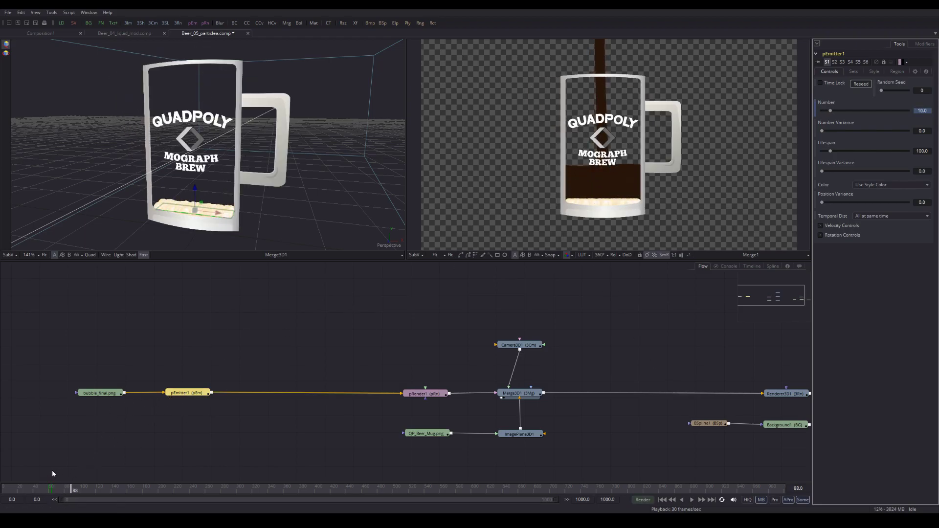
left_click(50, 489)
left_click_drag(49, 491, 52, 492)
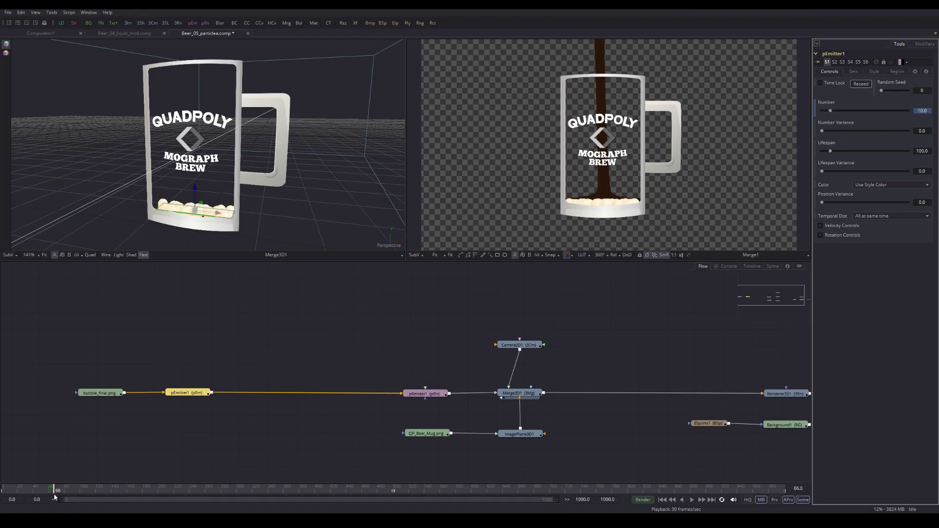
left_click_drag(52, 497, 49, 496)
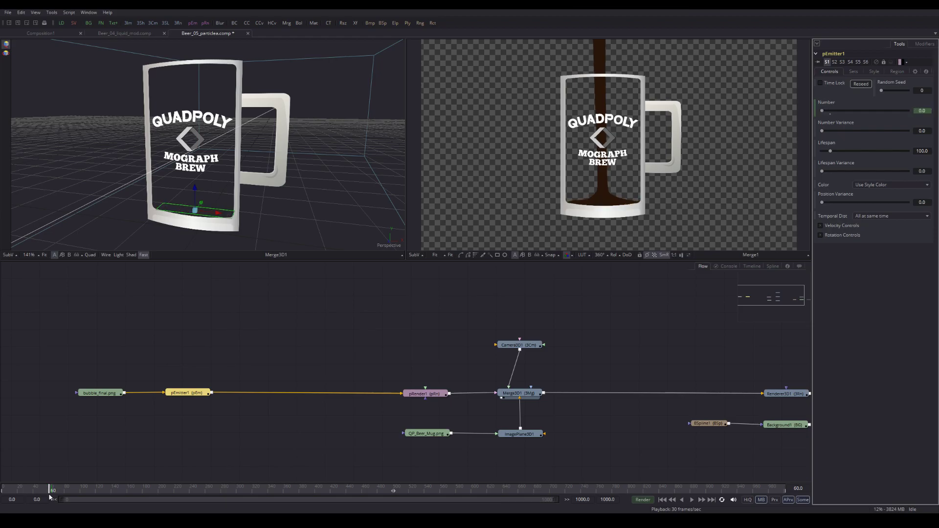
left_click(898, 71)
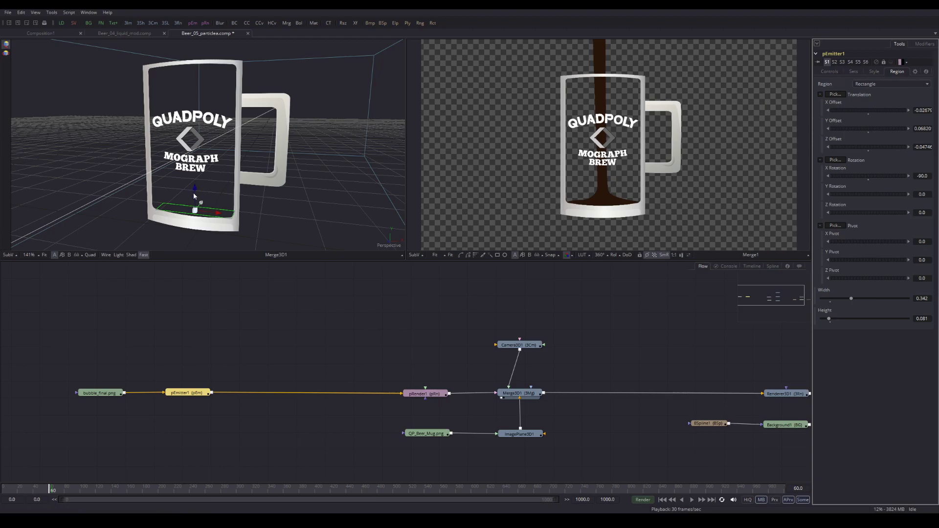
Step: Keyframe the emitter region's Y Offset at 0.06820, viewing the mug side-on
left_click_drag(194, 196, 161, 199)
left_click(836, 123)
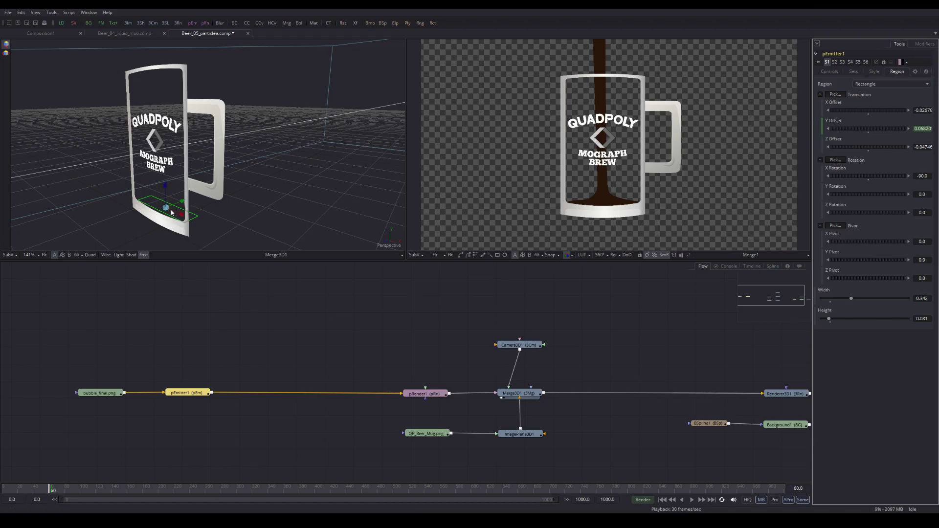
mouse_move(272, 169)
left_mouse_down()
mouse_move(241, 170)
mouse_move(231, 152)
mouse_move(255, 171)
left_mouse_up()
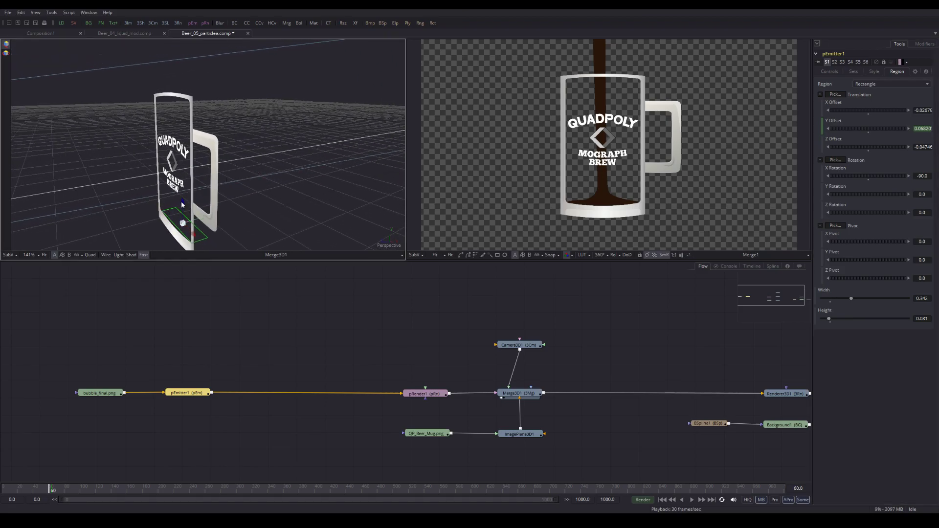
left_click_drag(232, 98, 207, 105)
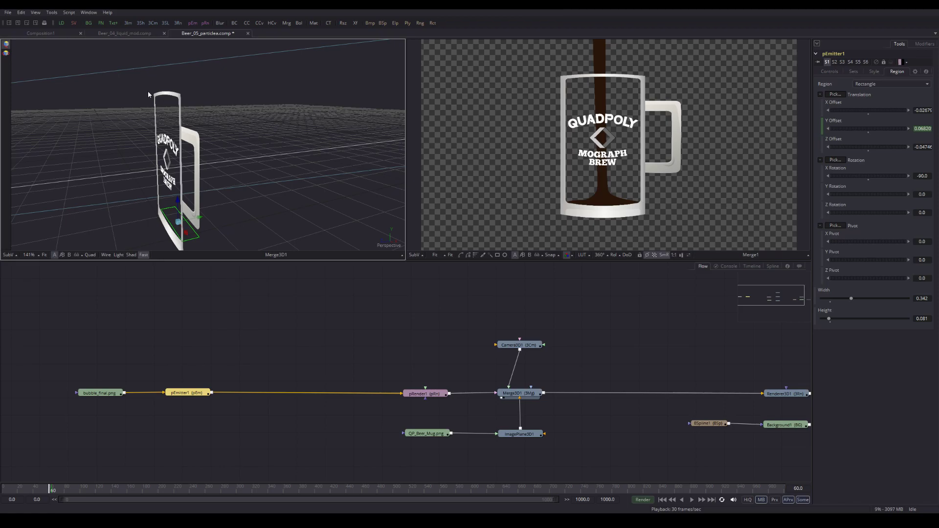
left_click_drag(249, 150, 174, 122)
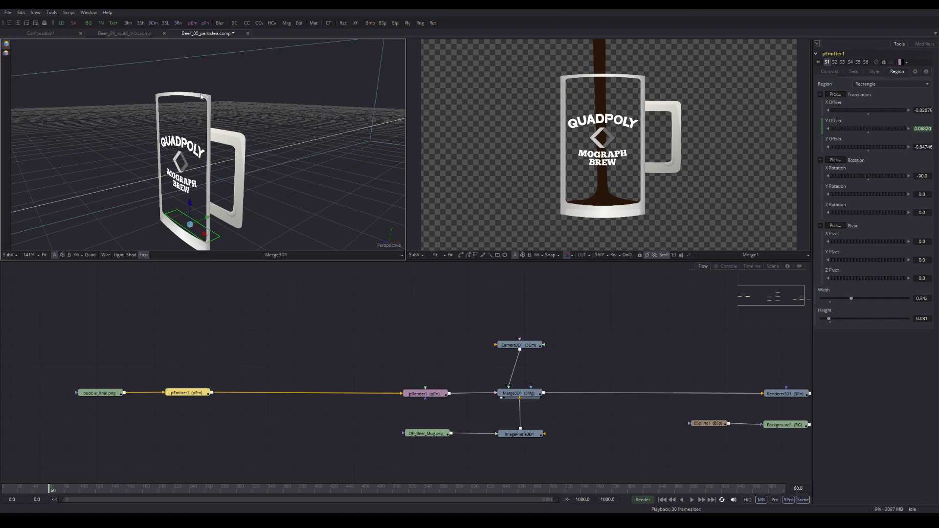
left_click_drag(294, 132, 275, 131)
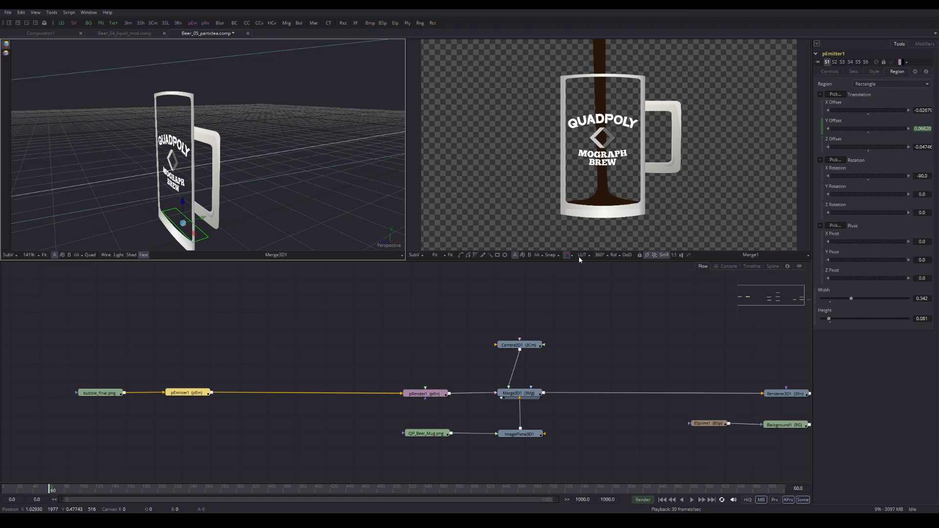
Step: Set another Y Offset keyframe at frame 64, then scrub to frame 121 as the mug fills
left_click(49, 490)
left_click_drag(49, 491, 52, 493)
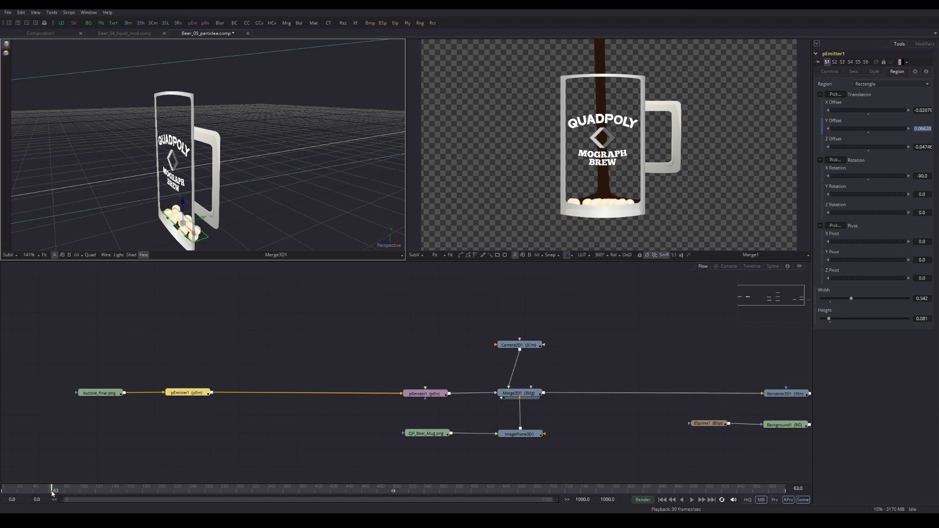
left_click_drag(52, 494, 53, 491)
left_click(822, 128)
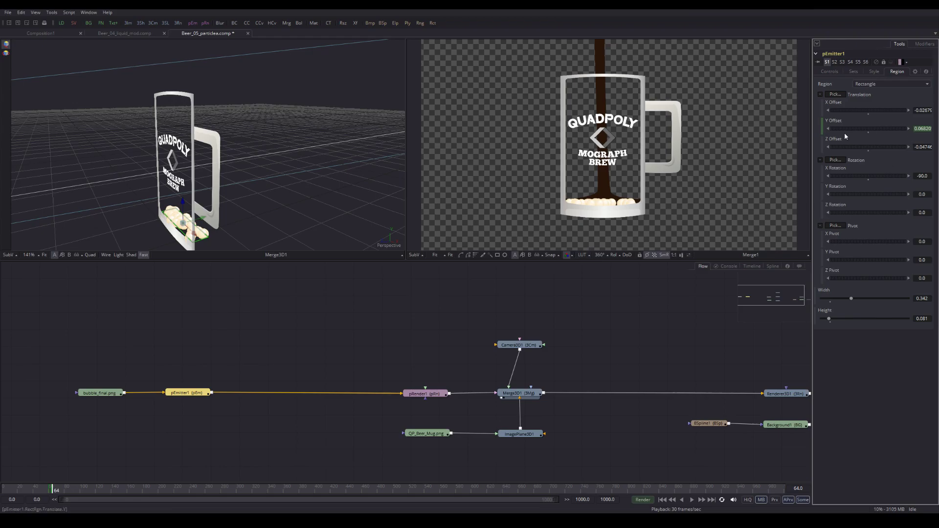
left_click(57, 490)
left_click_drag(57, 490, 98, 493)
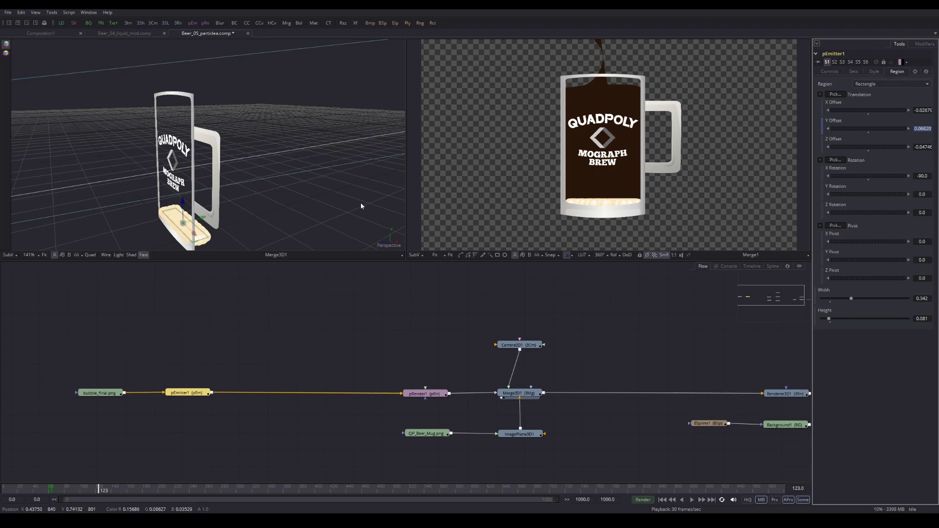
left_click_drag(99, 491, 98, 490)
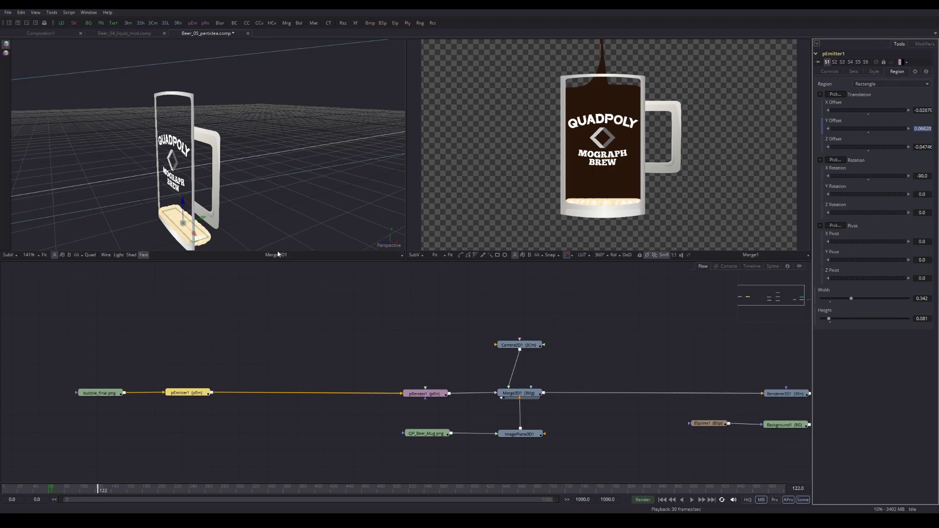
Step: Raise the emitter region to Y Offset 0.71177 near the rim and keyframe its Z Offset
left_click_drag(183, 205, 197, 72)
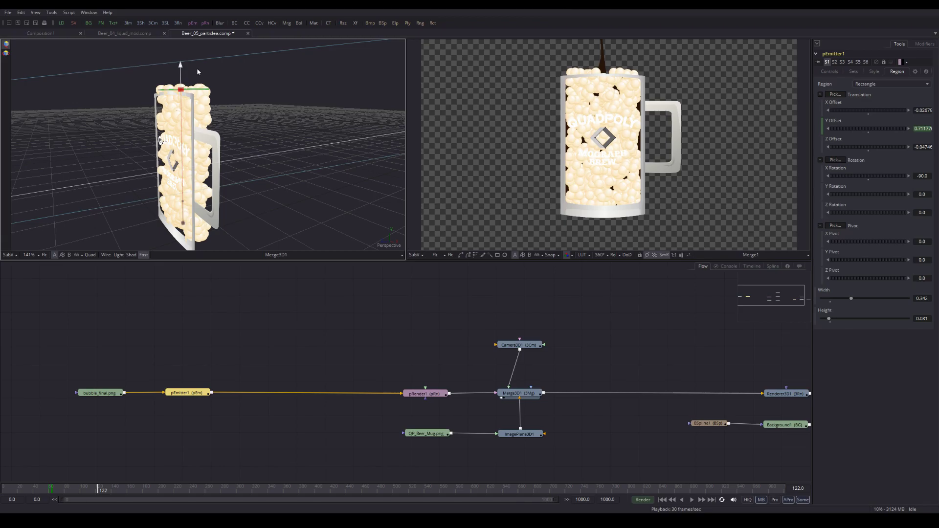
left_click_drag(197, 72, 196, 73)
right_click(836, 140)
left_click(846, 141)
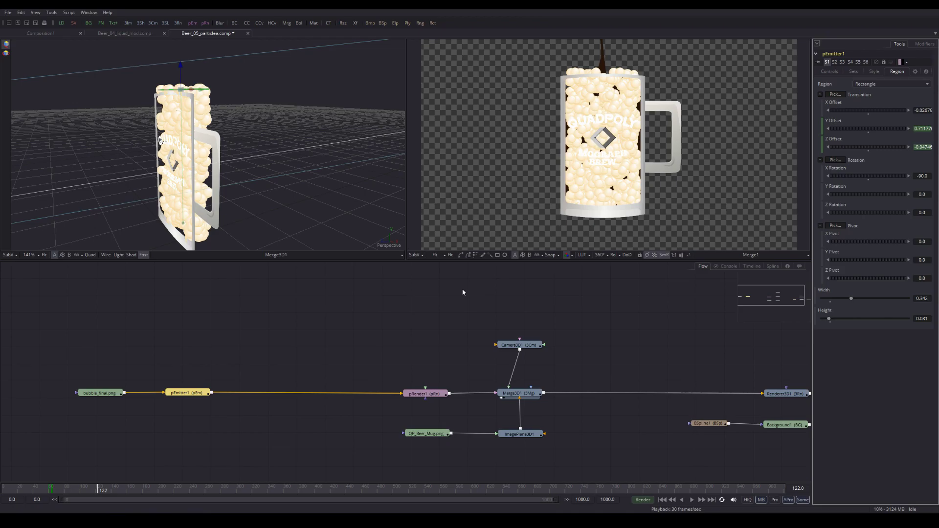
left_click_drag(99, 491, 103, 493)
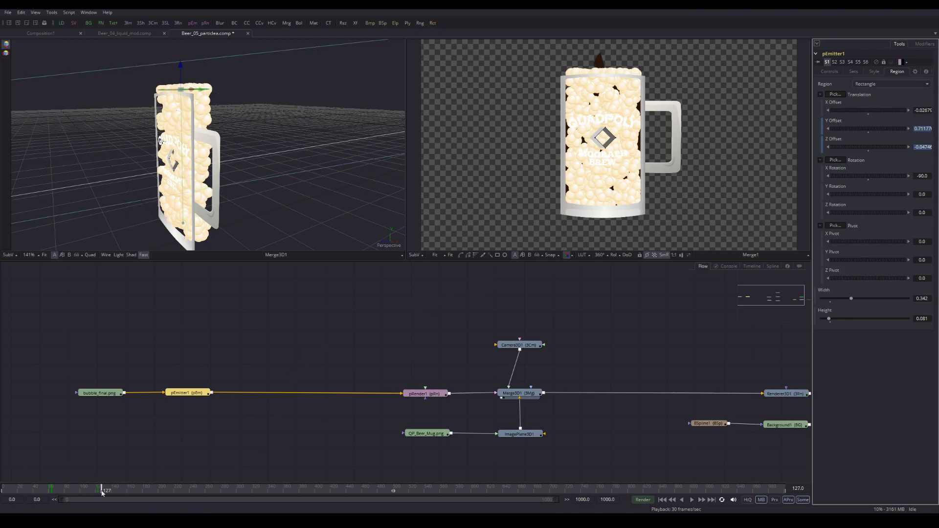
left_click_drag(265, 131, 254, 143)
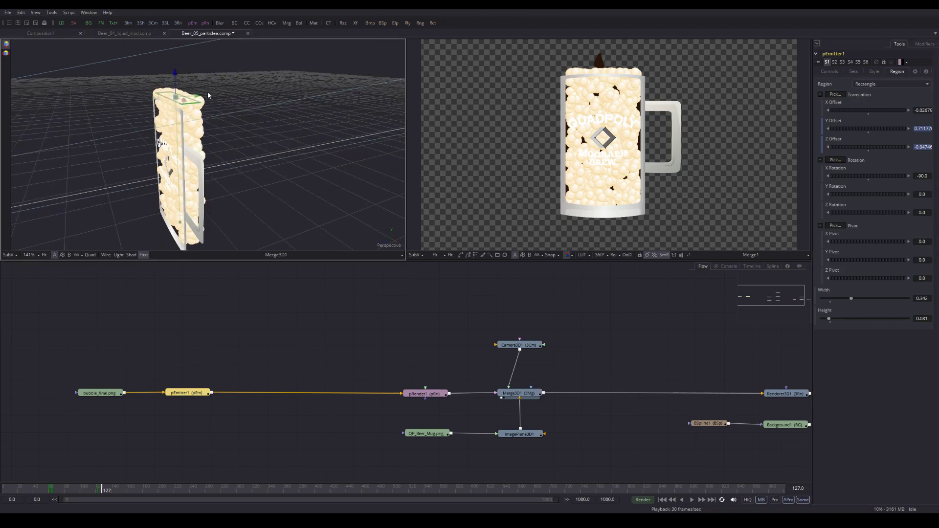
left_click_drag(195, 100, 187, 97)
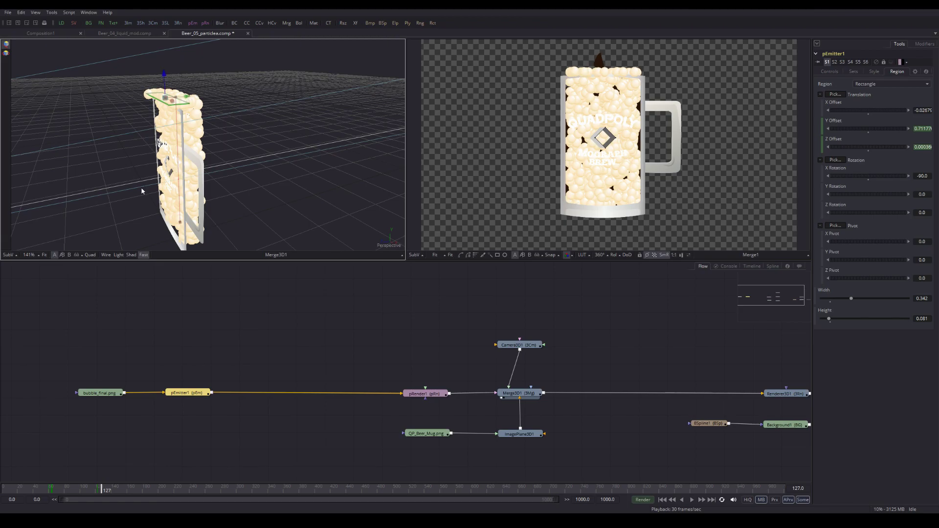
left_click_drag(233, 171, 376, 153)
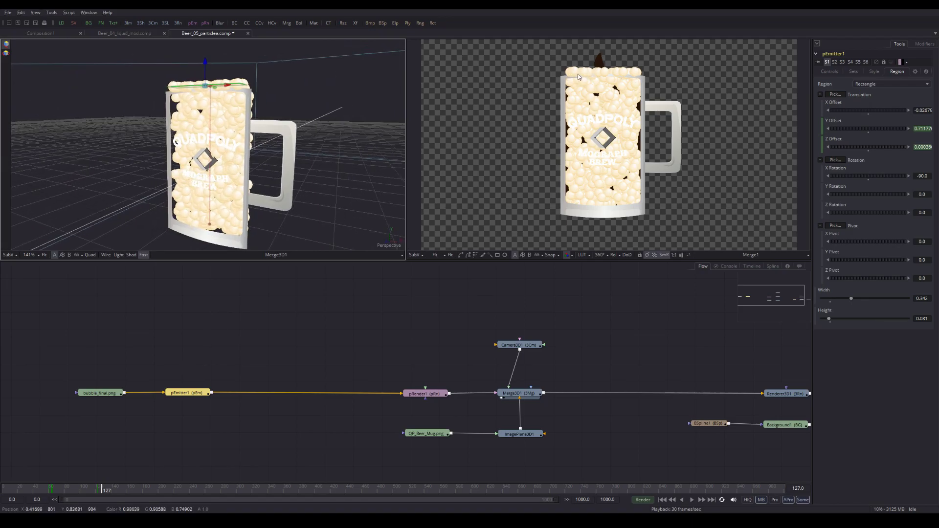
Step: Play back from frame 61 to 154 and orbit to inspect the bubble-filled mug
left_click_drag(102, 491, 98, 492)
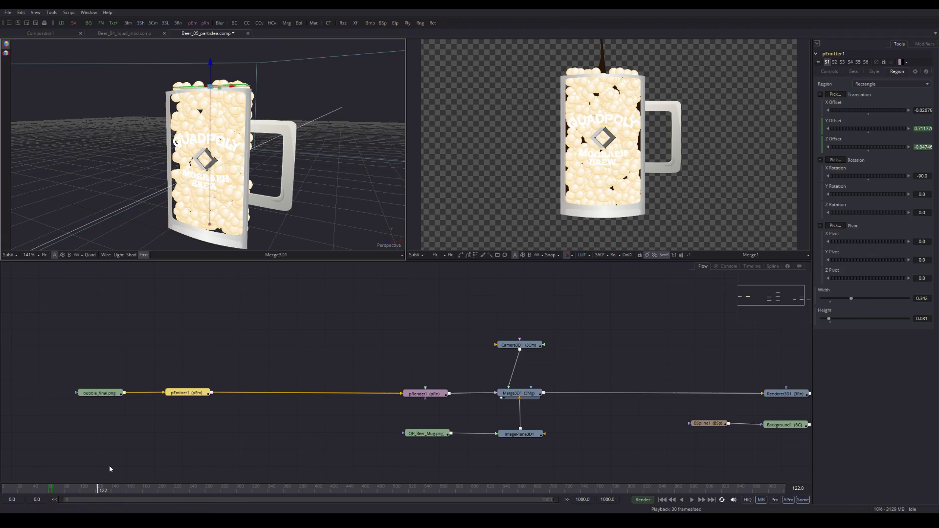
left_click_drag(97, 491, 51, 493)
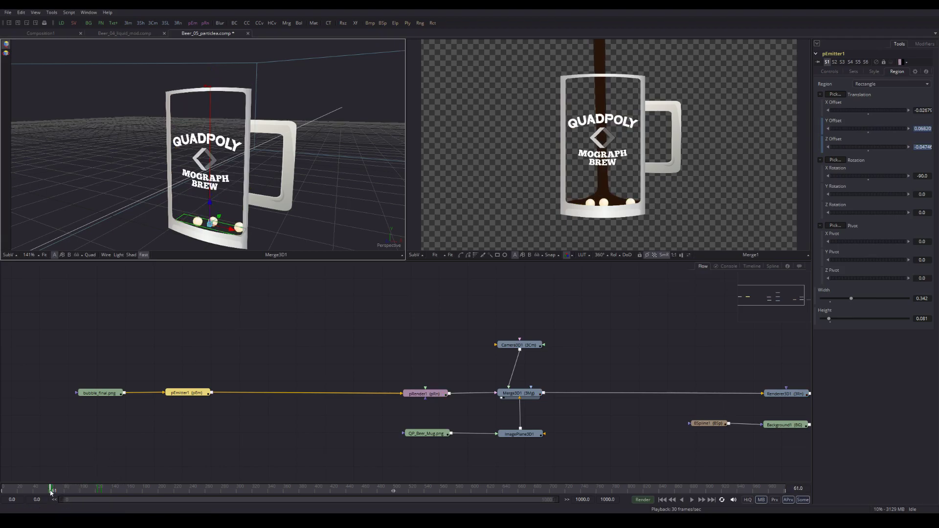
left_click(691, 499)
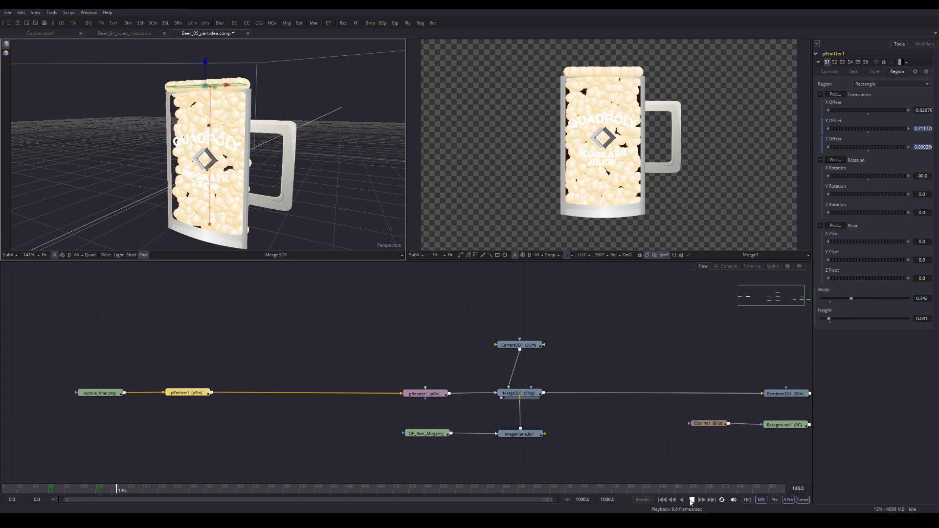
left_click(691, 500)
left_click_drag(297, 200, 296, 164)
left_click_drag(315, 194, 271, 182)
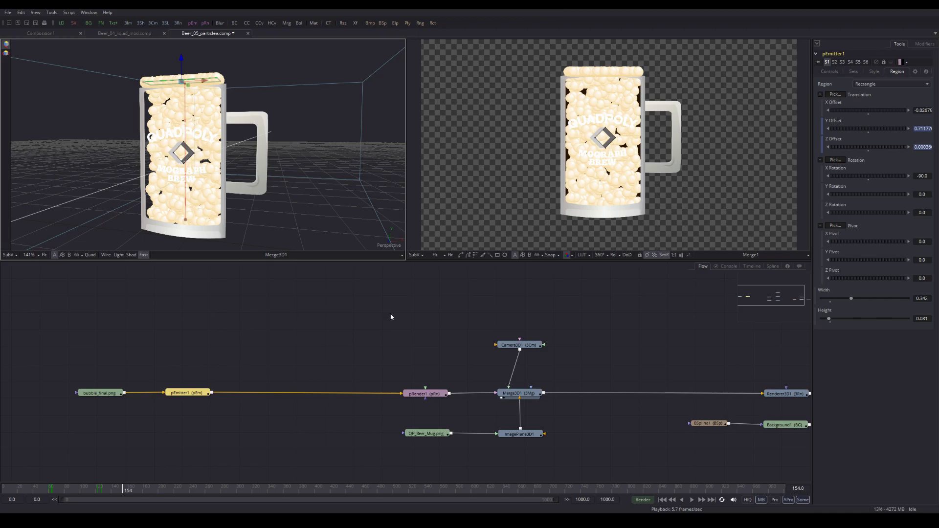
Step: Add a pDirectionalForce node and insert it between pEmitter1 and pRender1
right_click(276, 306)
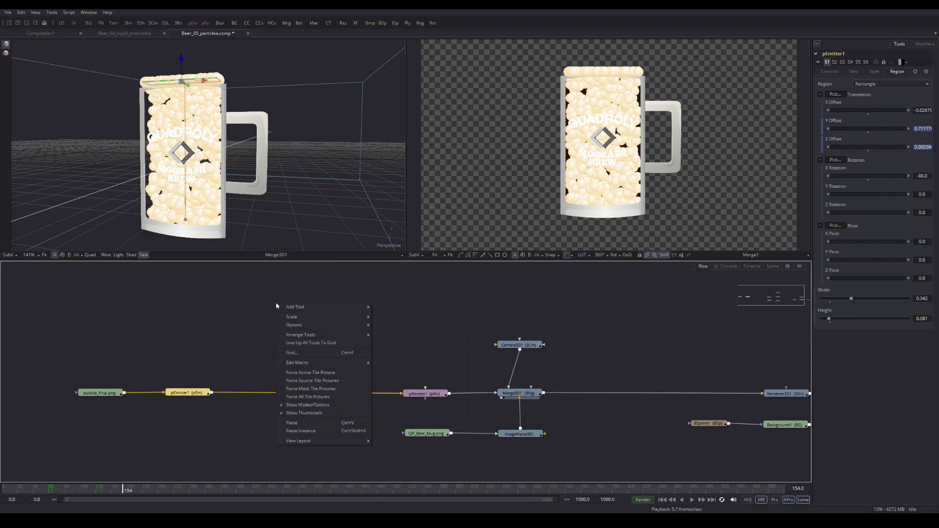
mouse_move(295, 307)
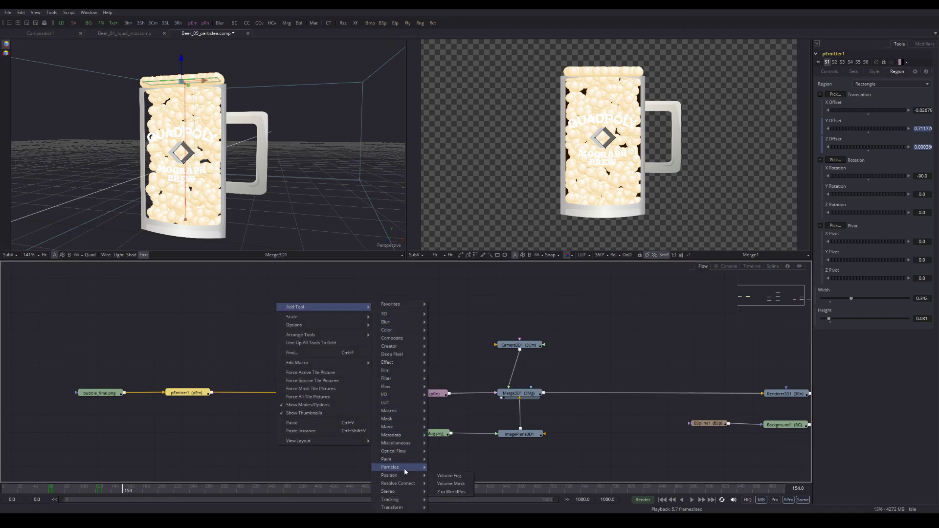
mouse_move(404, 466)
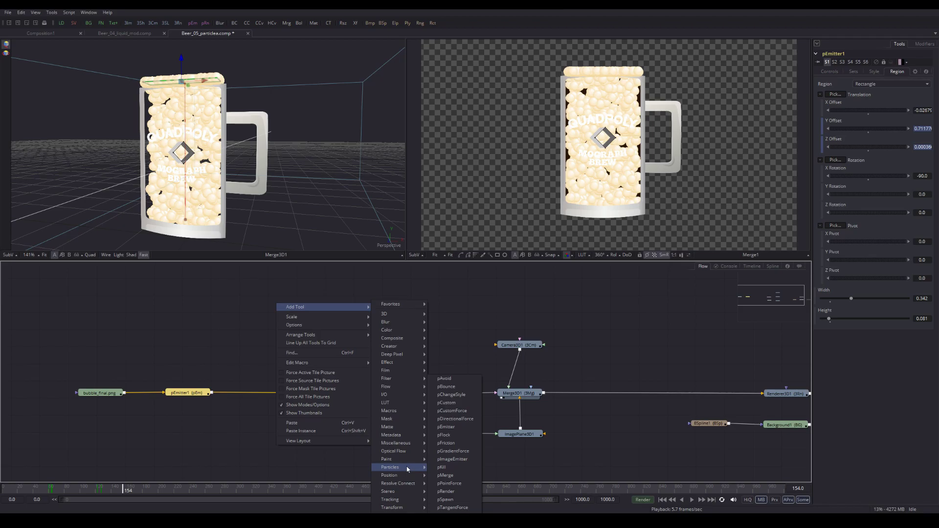
left_click(454, 419)
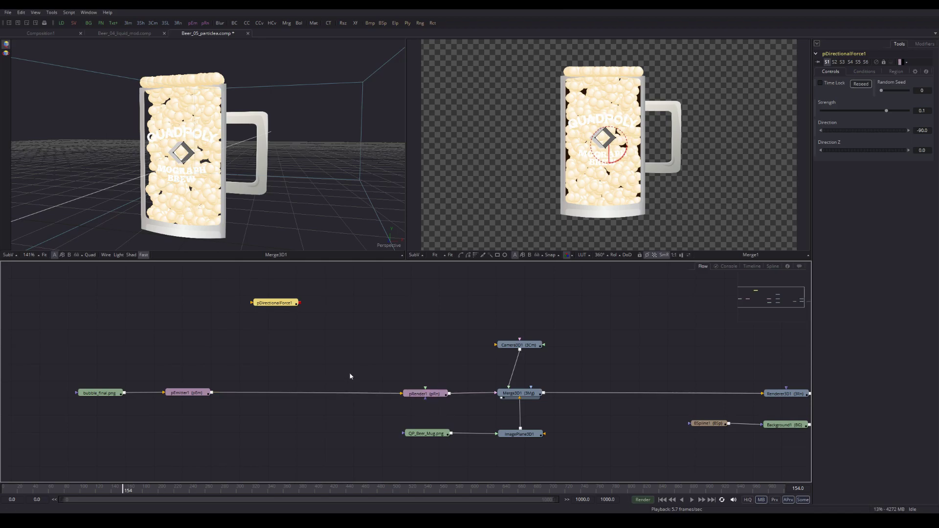
left_click_drag(274, 306, 263, 395)
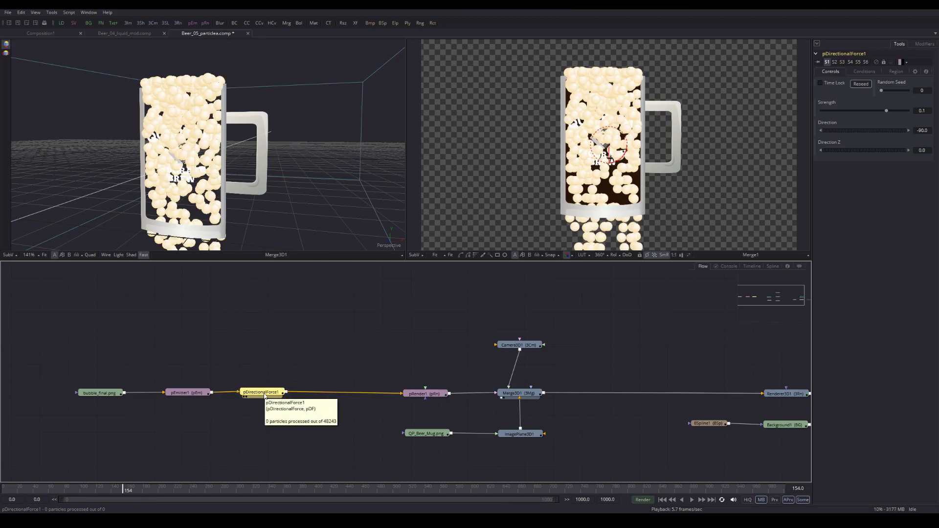
left_click_drag(264, 395, 259, 395)
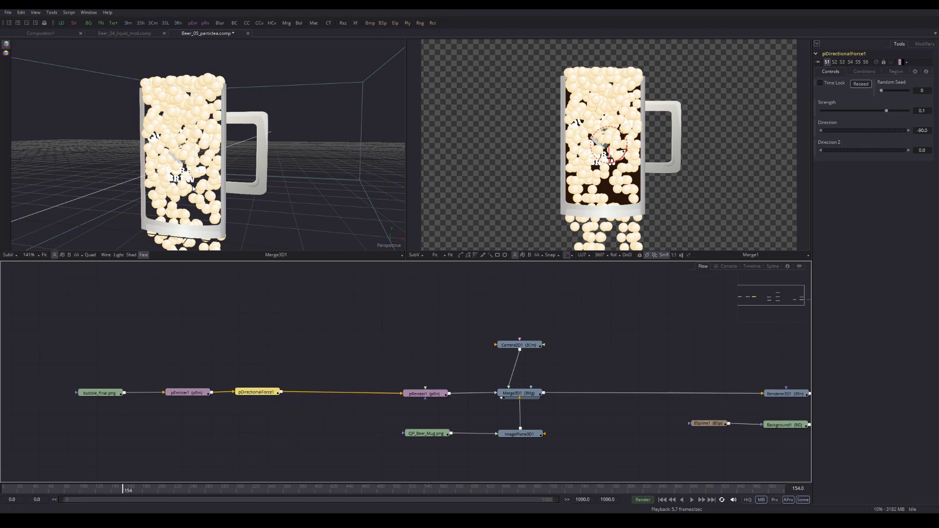
Step: Play back from frame 59 to 164 to watch the force push the bubbles down
left_click_drag(123, 490, 49, 492)
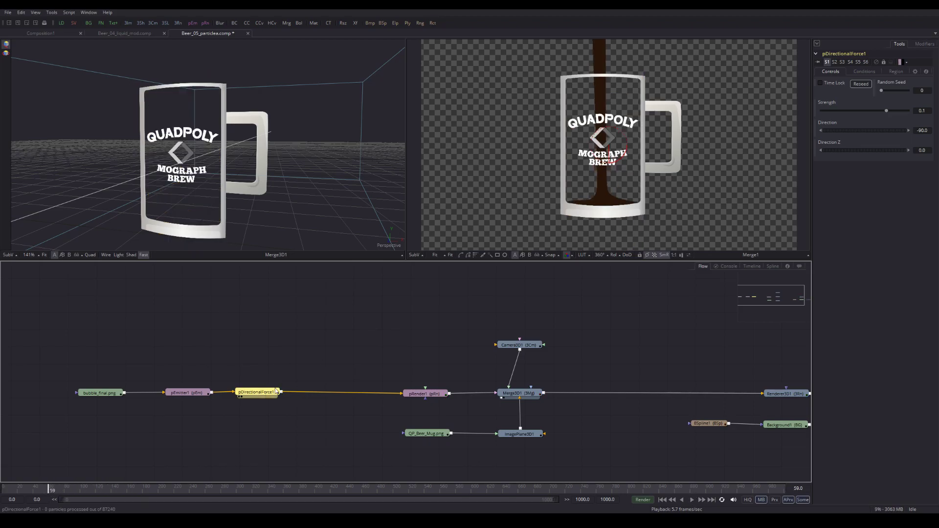
left_click(692, 501)
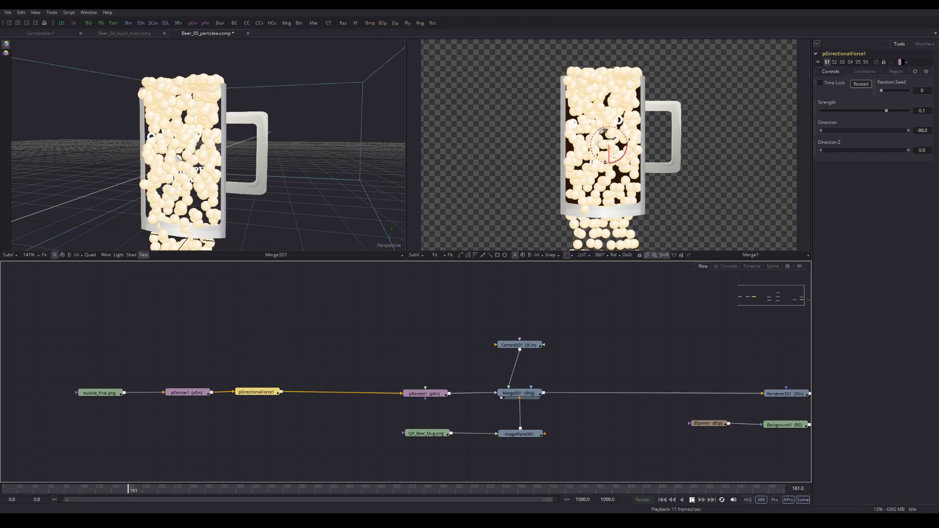
left_click(692, 500)
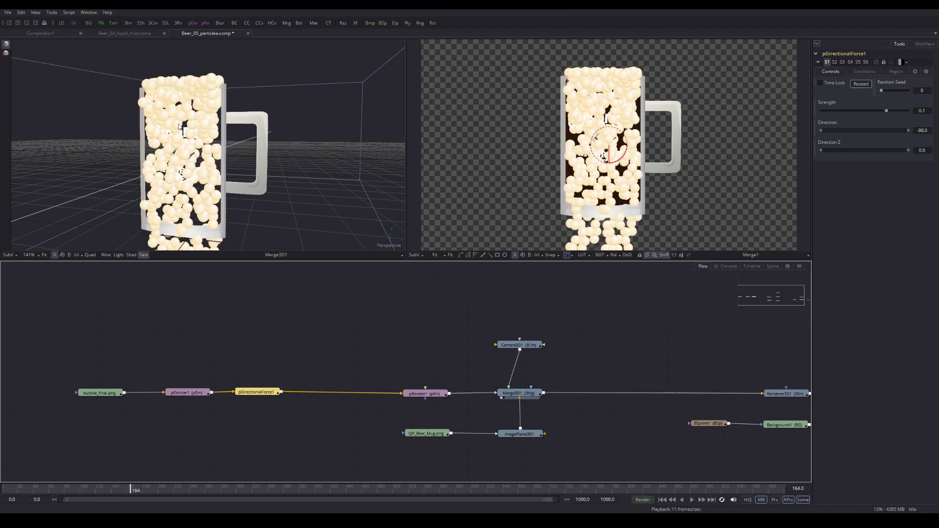
left_click_drag(127, 490, 83, 499)
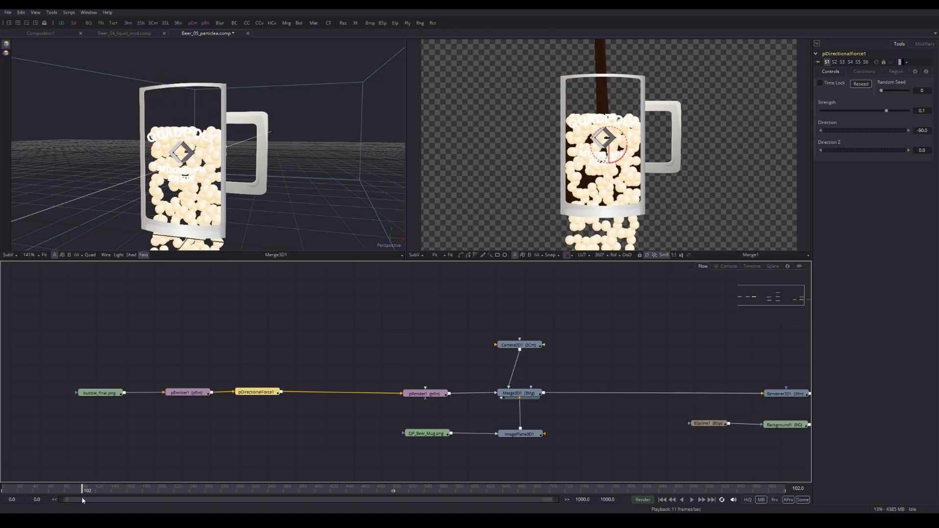
left_click(178, 396)
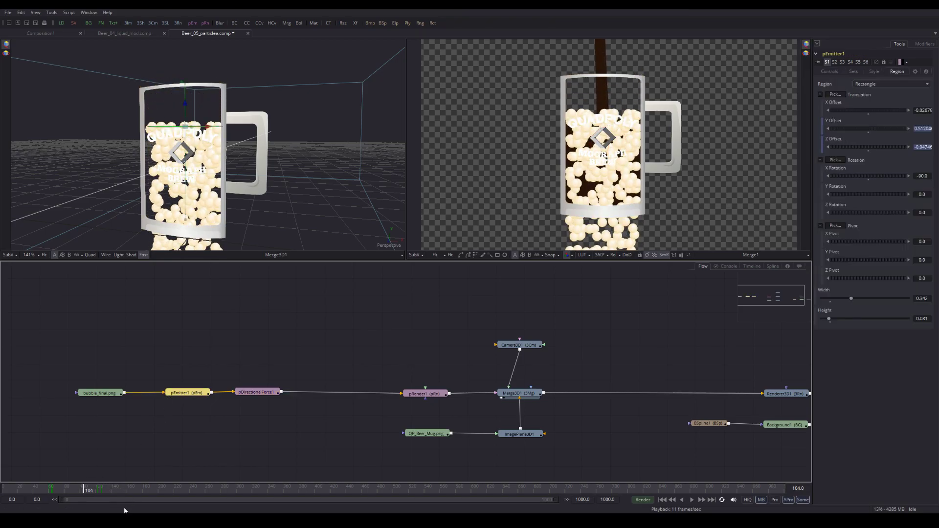
left_click_drag(84, 489, 87, 491)
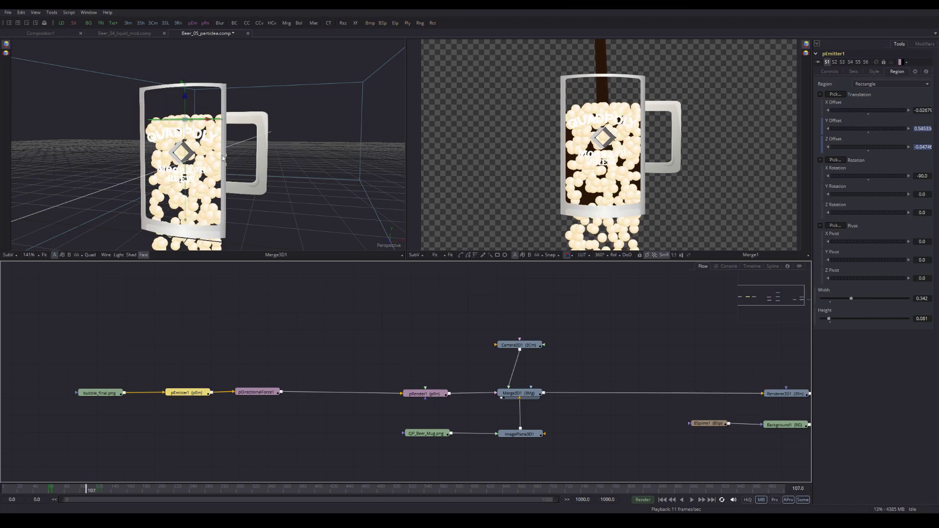
left_click_drag(219, 158, 174, 122)
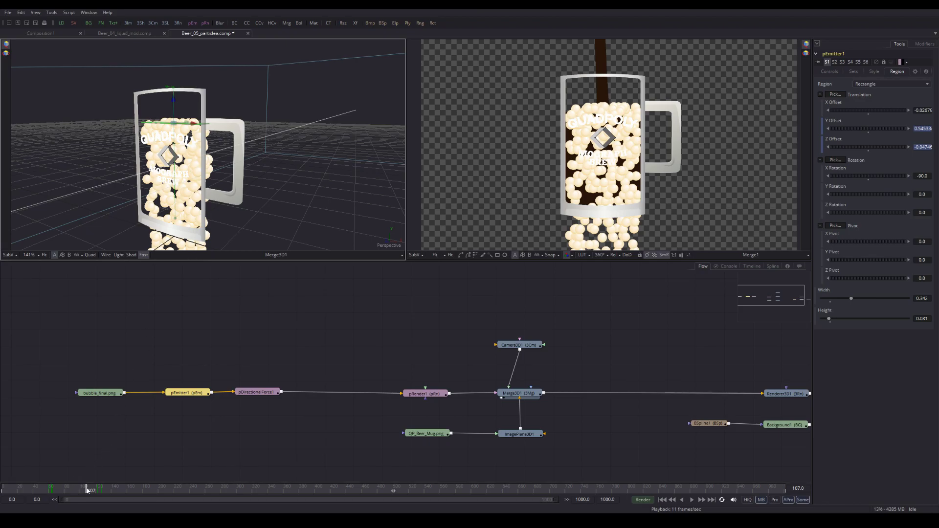
left_click_drag(86, 490, 98, 491)
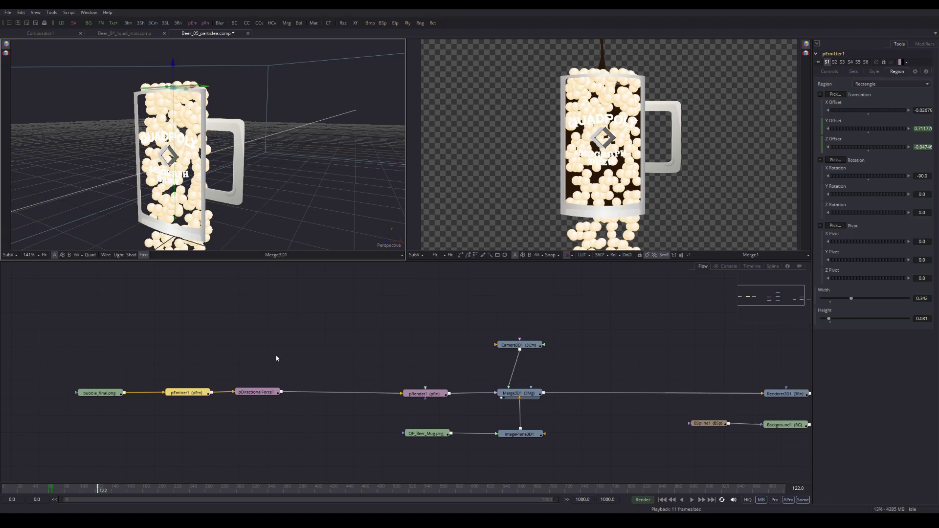
left_click(255, 394)
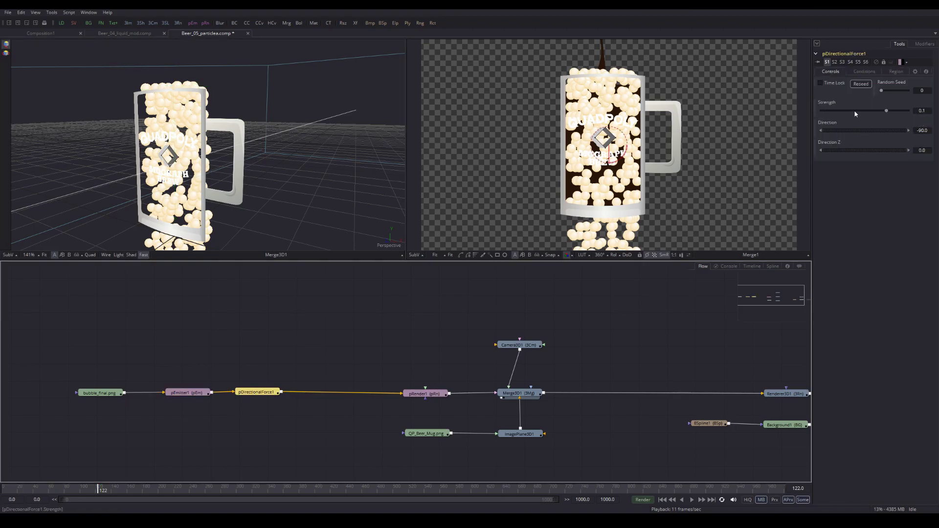
Step: Animate the force Strength, raising it from 0 to about 0.1 at frame 124
right_click(830, 105)
left_click(841, 109)
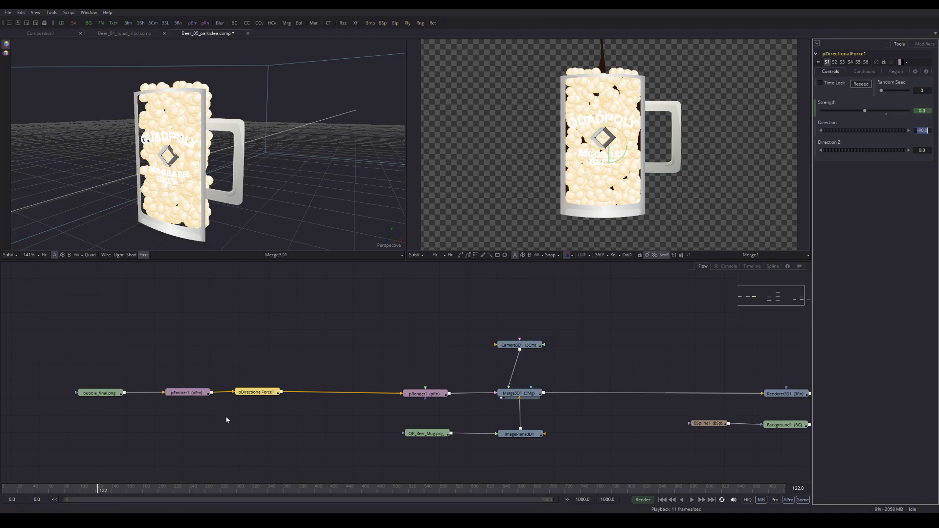
left_click_drag(98, 491, 100, 491)
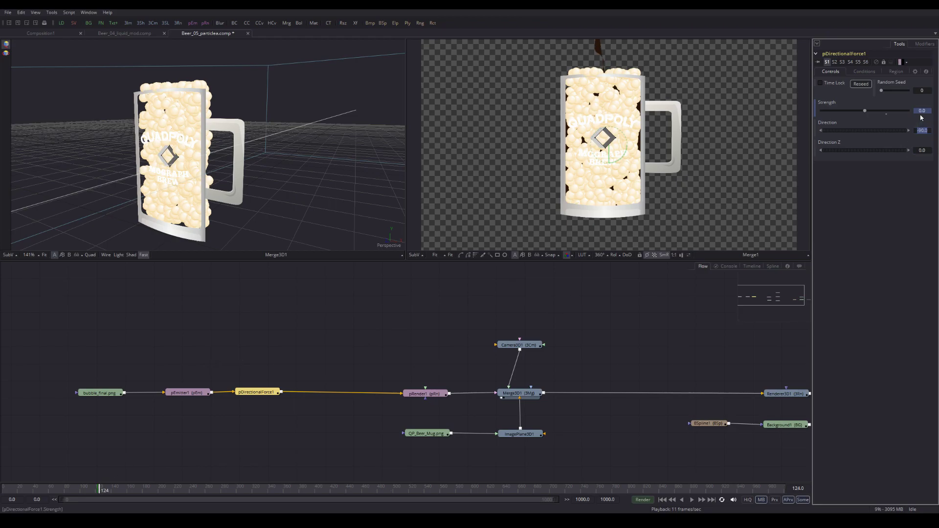
left_click_drag(865, 111, 868, 114)
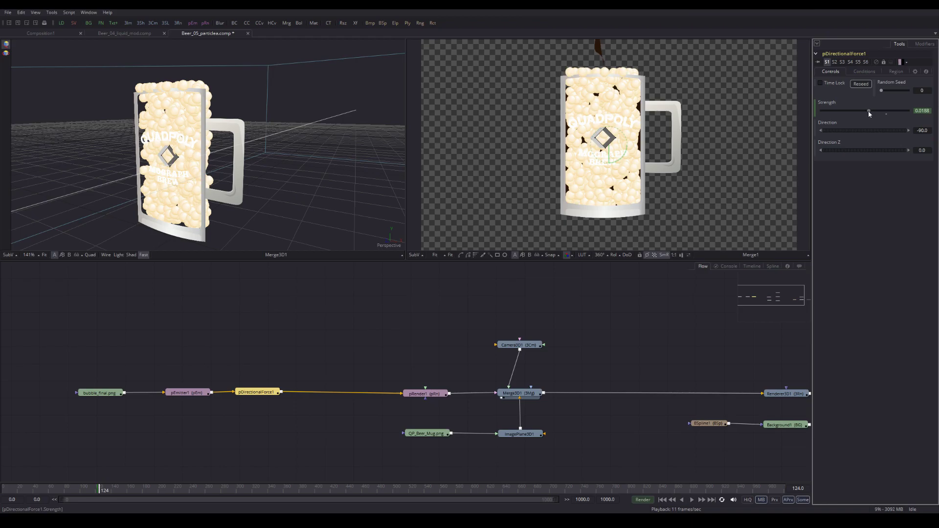
left_click_drag(869, 114, 886, 113)
Step: Play back from frame 114 to 160 to see the force kick in
left_click_drag(99, 489, 91, 489)
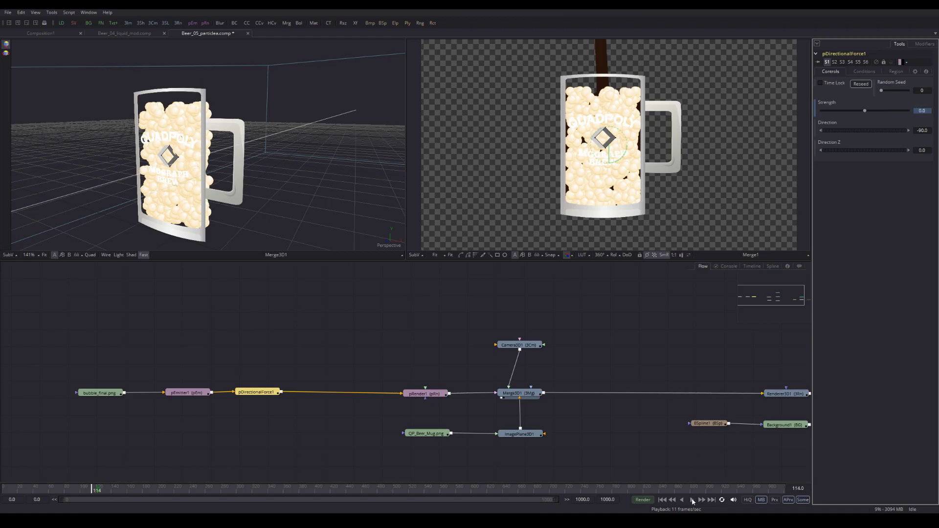
left_click(692, 500)
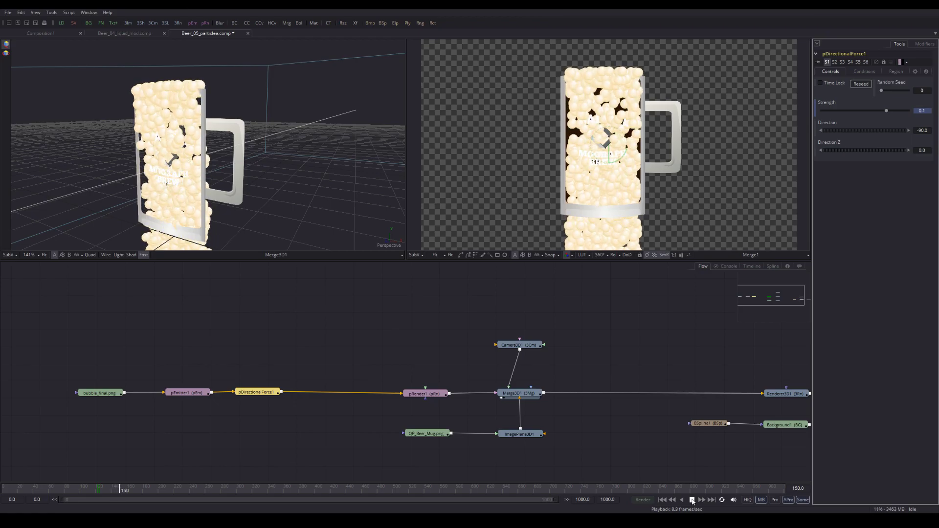
left_click(692, 500)
left_click(242, 333)
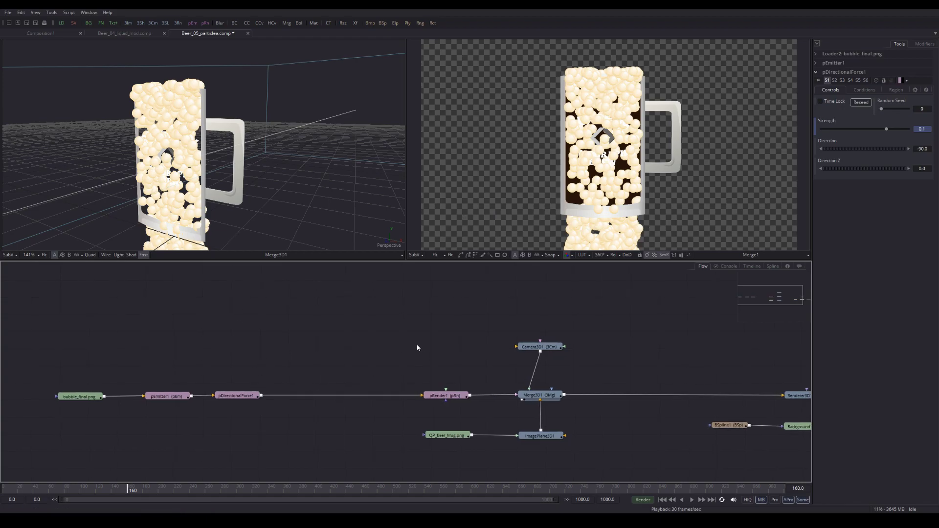
Step: Add a pBounce node from the Particles tools
right_click(294, 326)
mouse_move(332, 331)
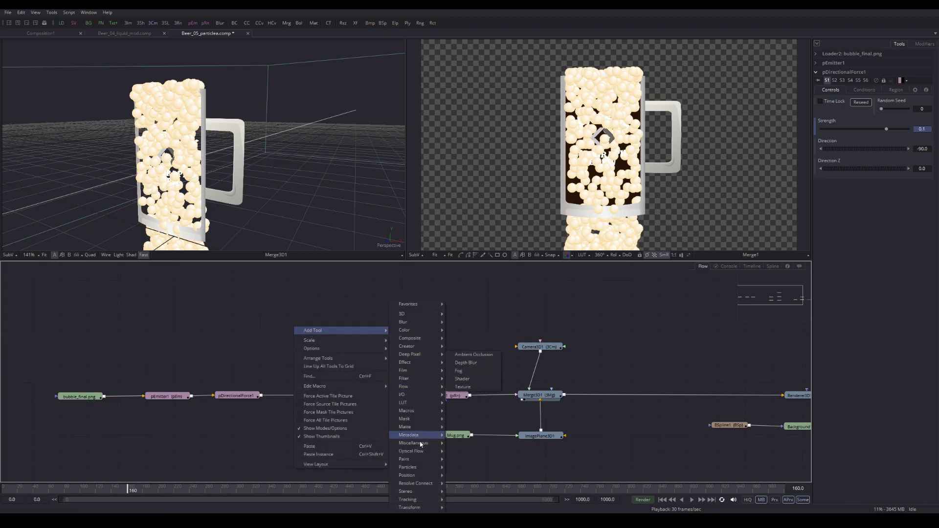
mouse_move(419, 471)
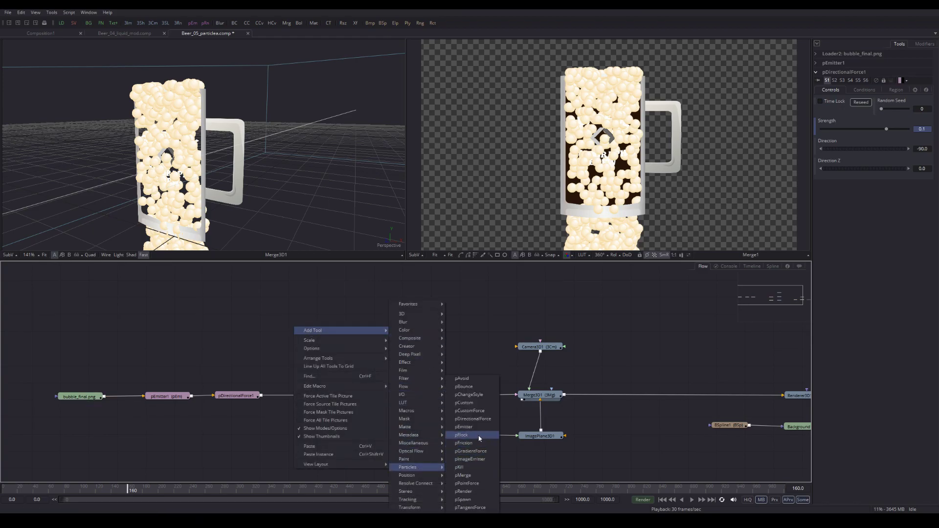
left_click(477, 387)
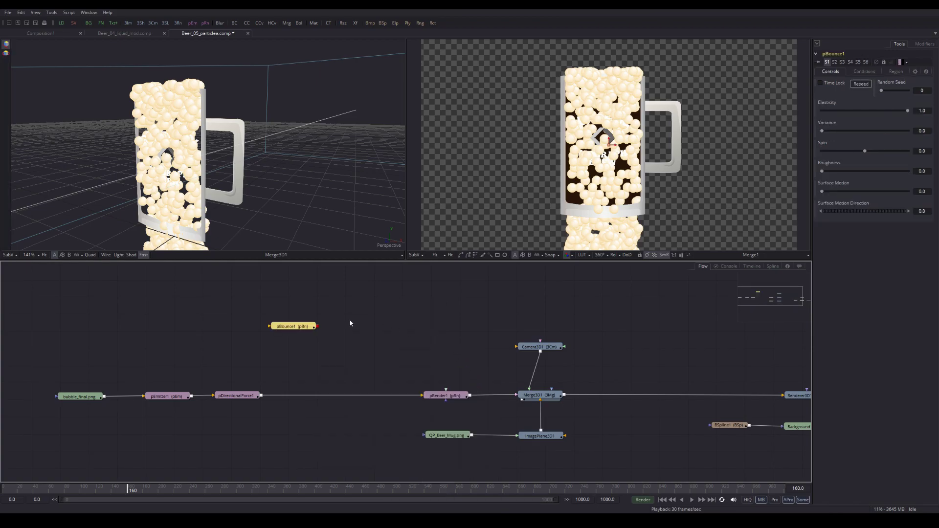
Step: Insert pBounce1 into the pDirectionalForce1–pRender1 link and show its region settings
left_click_drag(296, 329, 313, 355)
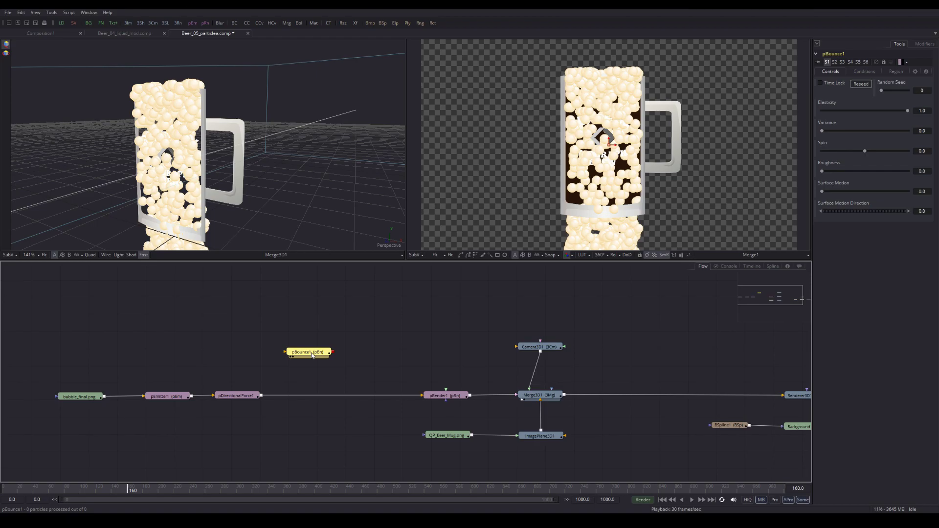
left_click_drag(313, 355, 344, 338)
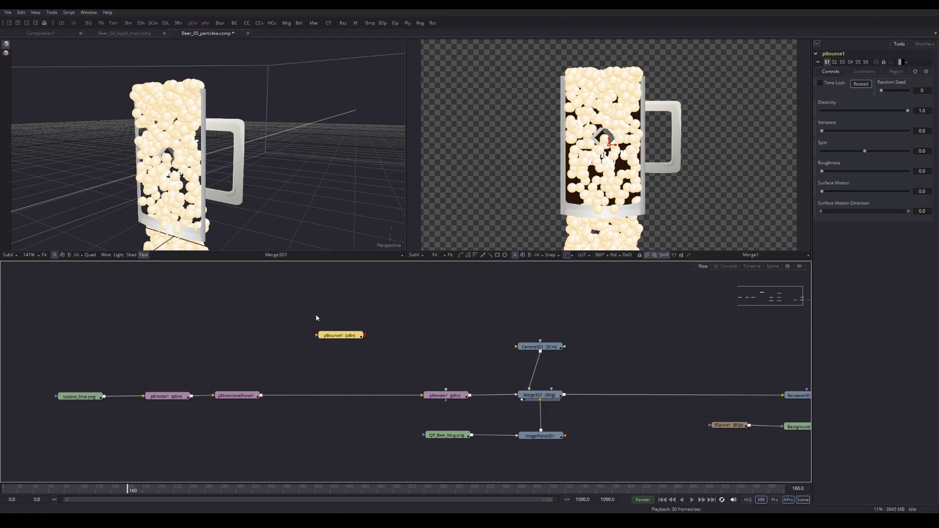
left_click_drag(341, 338, 315, 397)
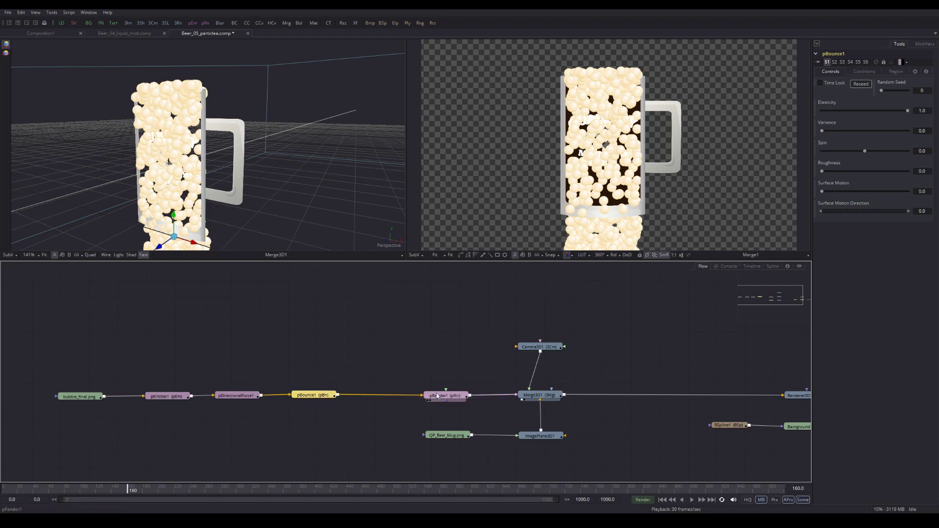
left_click_drag(319, 397, 318, 399)
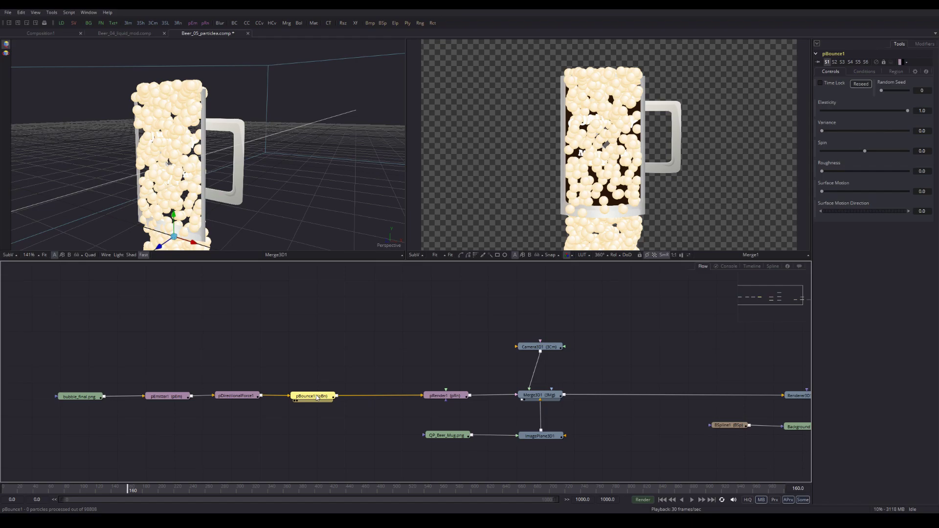
left_click_drag(305, 227, 292, 198)
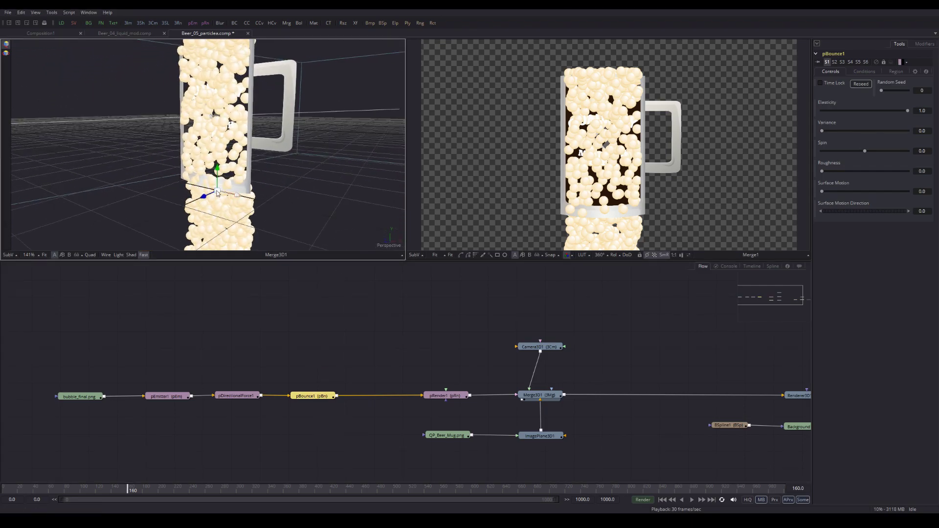
left_click(895, 71)
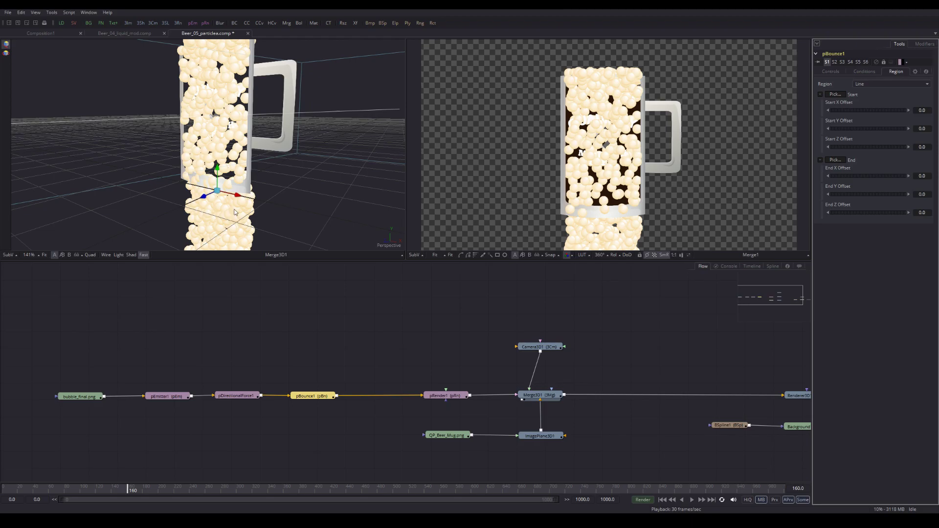
Step: Make the bounce region a Rectangle rotated -90 on X
left_click(867, 84)
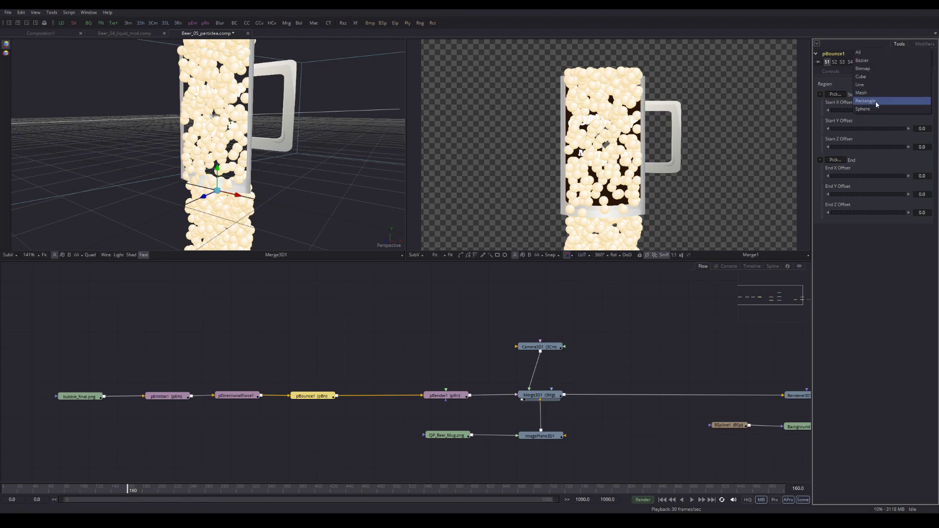
left_click(892, 101)
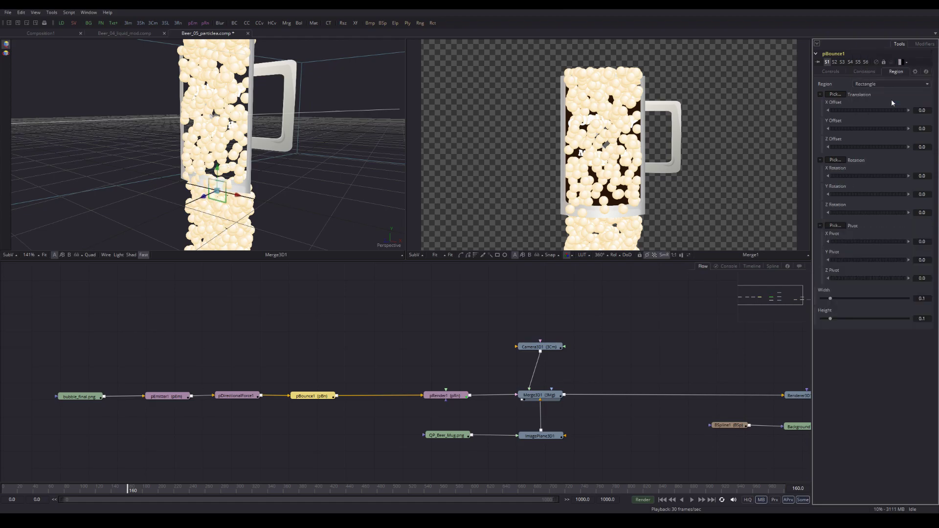
left_click_drag(278, 205, 297, 195)
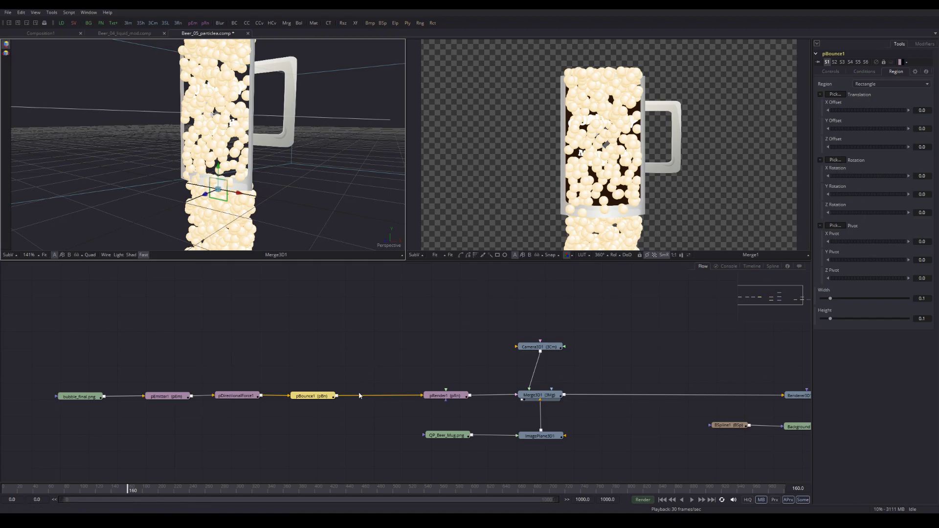
left_click(308, 398)
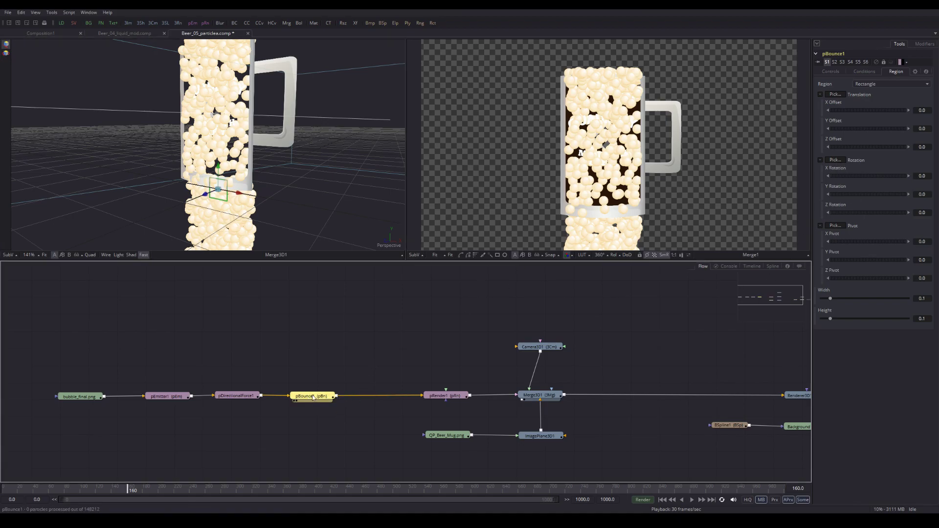
left_click(926, 176)
type("-90")
key("Tab")
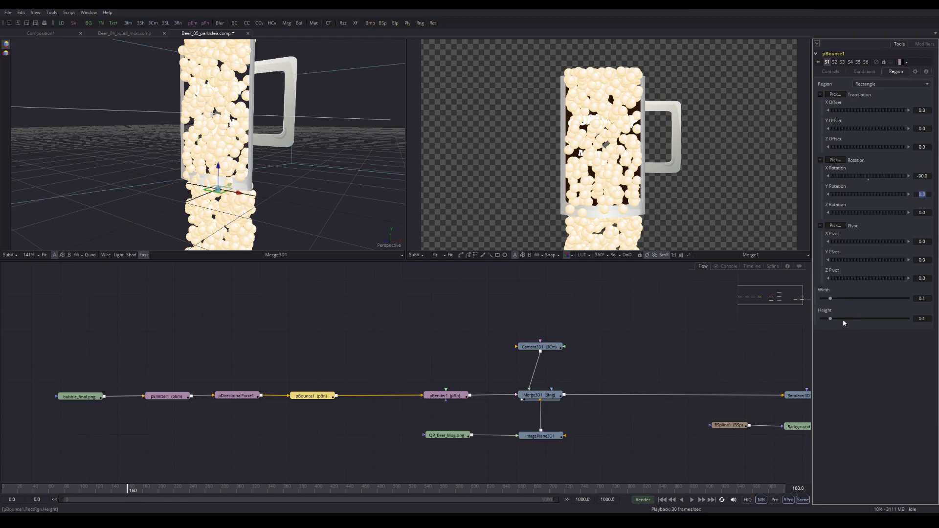
Step: Size the bounce rectangle to width 5 and height 5
left_click_drag(830, 300, 937, 304)
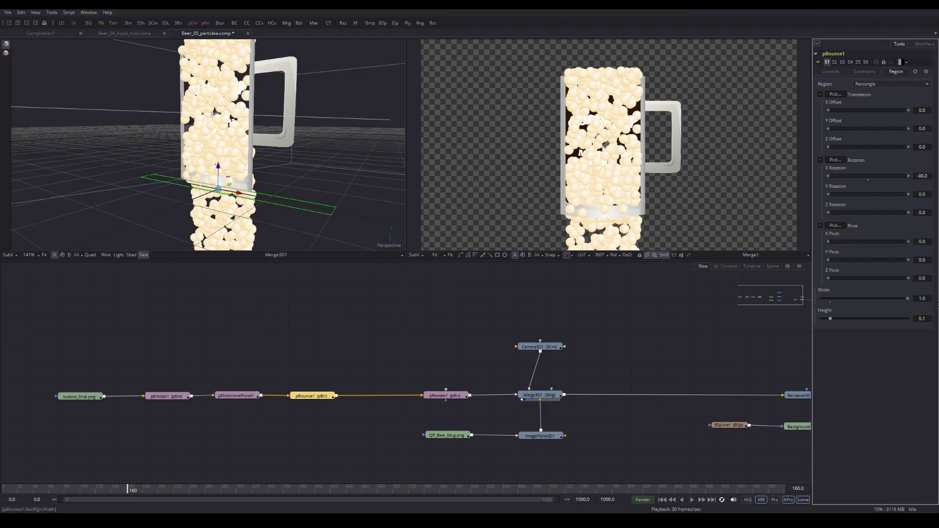
left_click(922, 298)
type("5")
key("Tab")
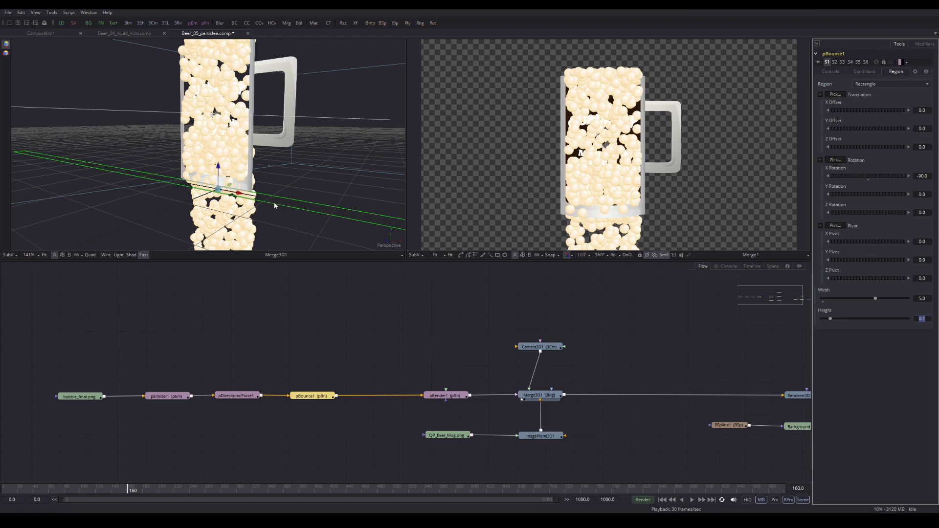
left_click(234, 162)
key("ctrl+f")
scroll(243, 166, "up", 5)
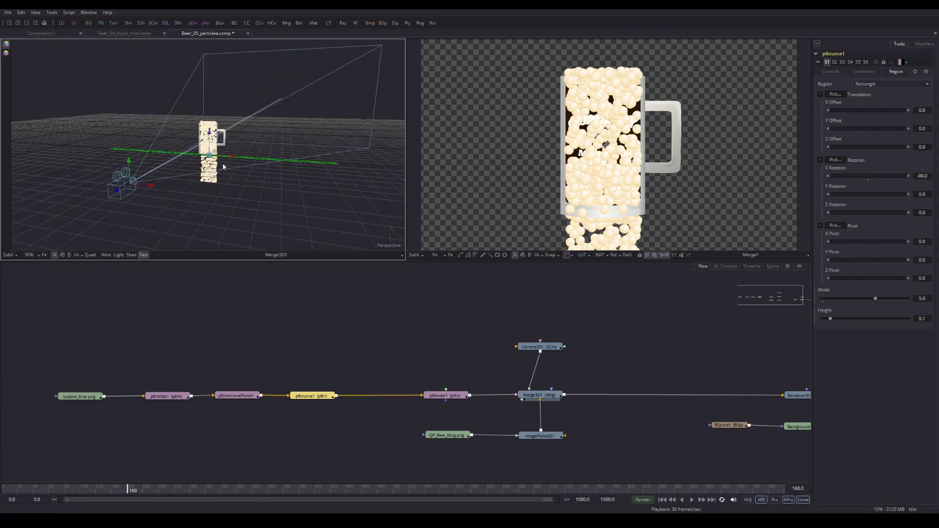
left_click_drag(280, 176, 269, 172)
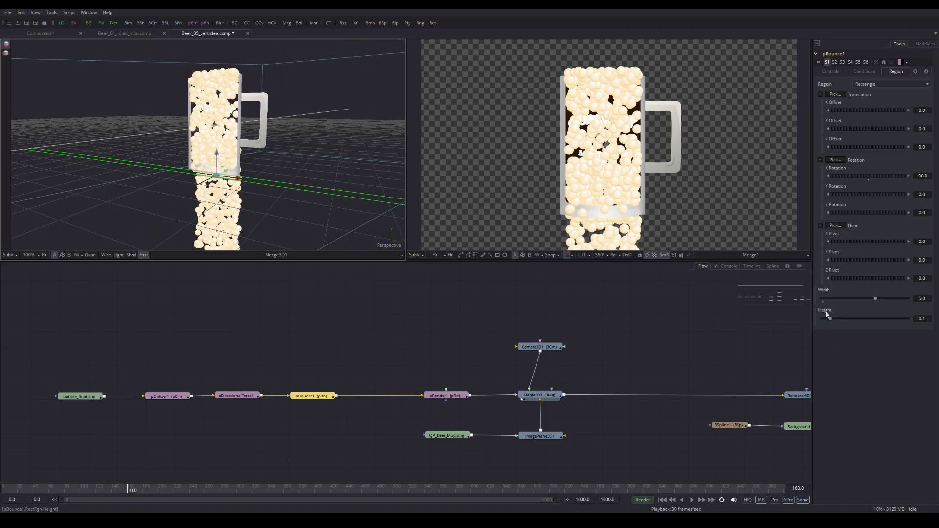
left_click(921, 319)
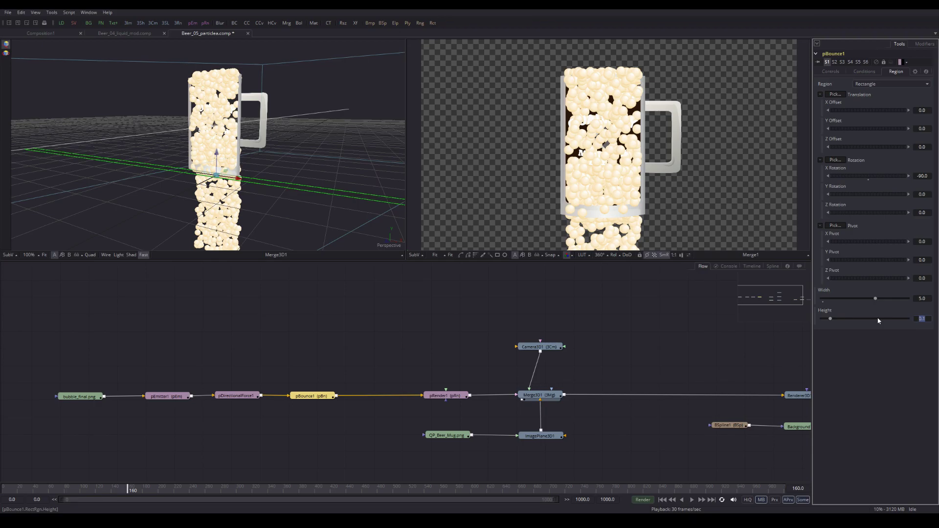
type("5")
key("Return")
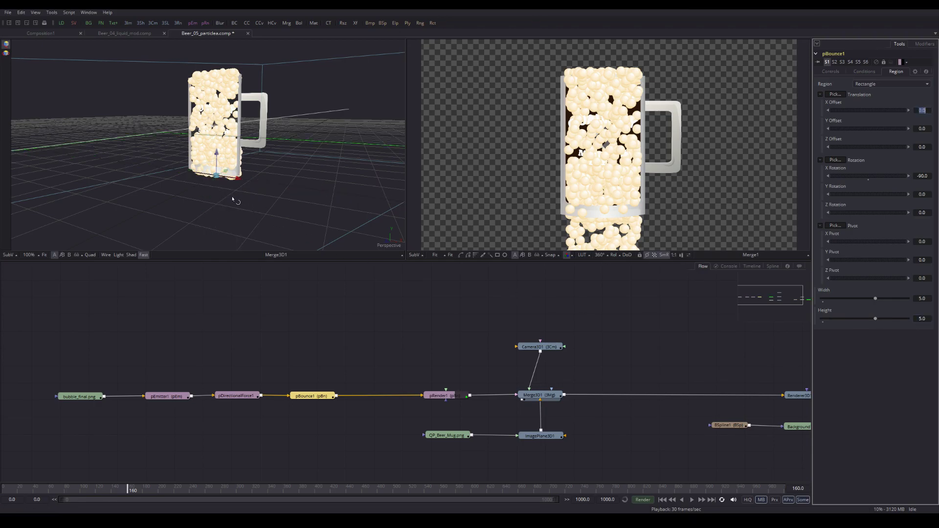
left_click_drag(234, 188, 249, 203)
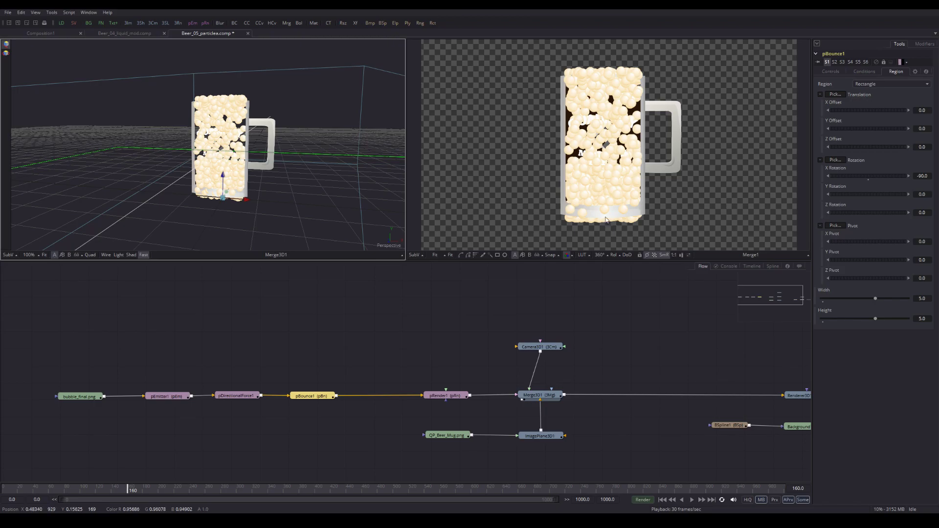
left_click_drag(268, 196, 220, 196)
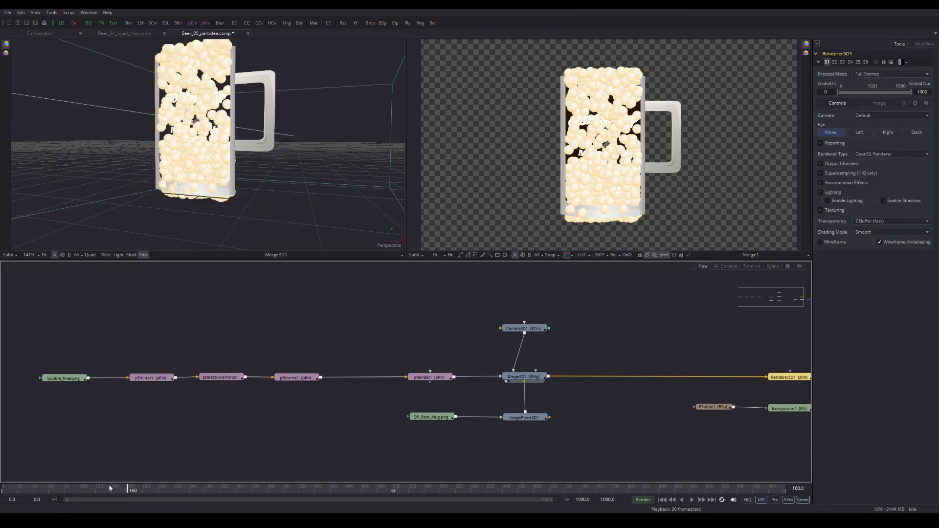
left_click_drag(112, 489, 49, 489)
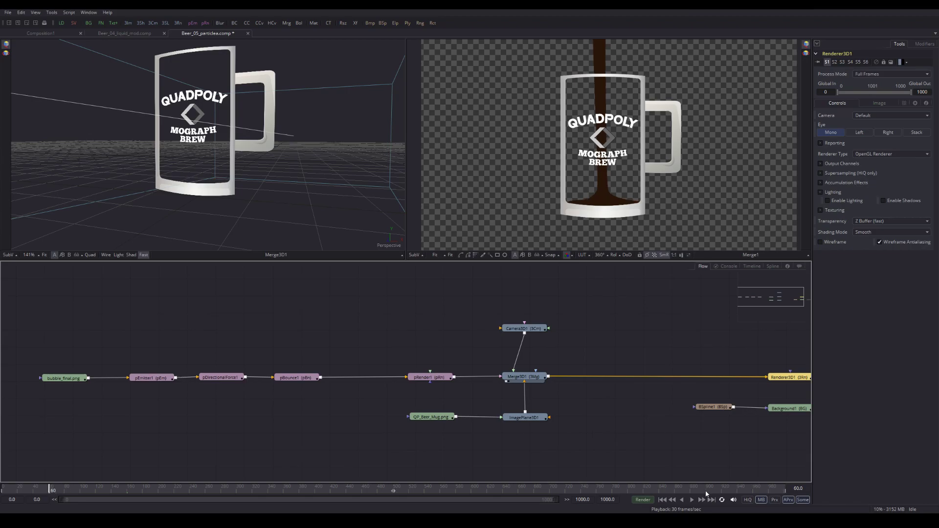
left_click(691, 500)
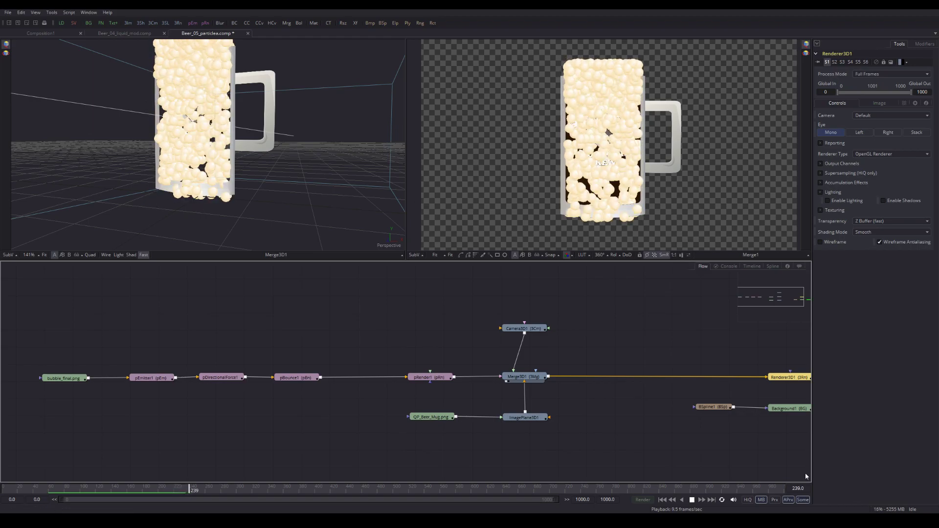
left_click(692, 500)
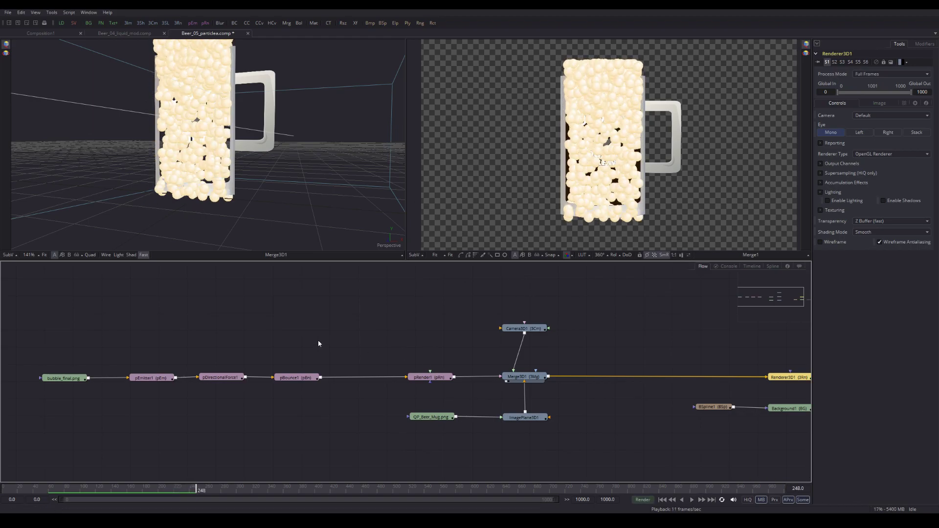
left_click_drag(318, 339, 334, 344)
left_click(312, 382)
left_click_drag(221, 136, 215, 90)
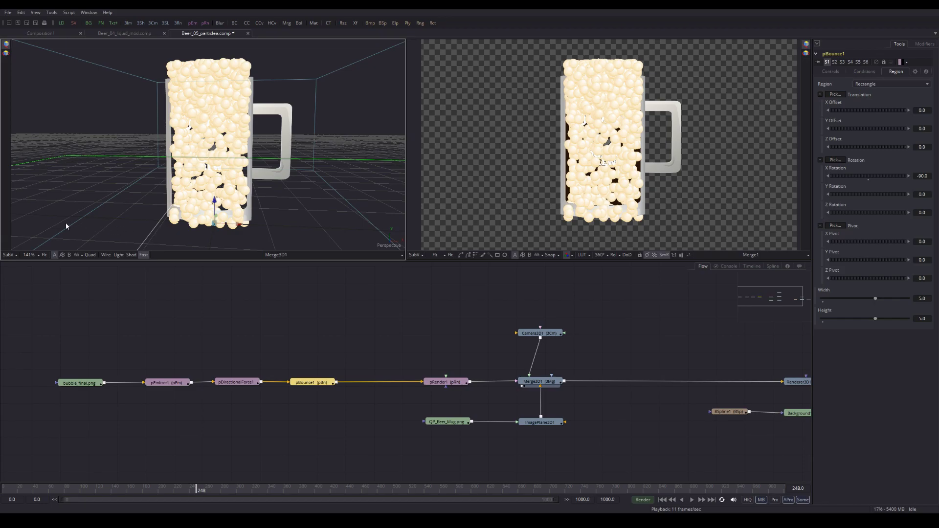
left_click_drag(278, 180, 230, 165)
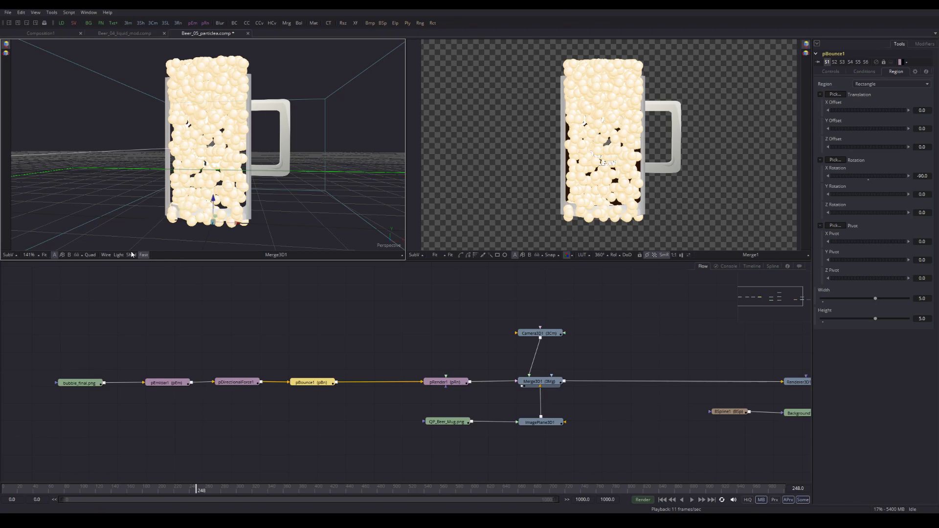
left_click(308, 387)
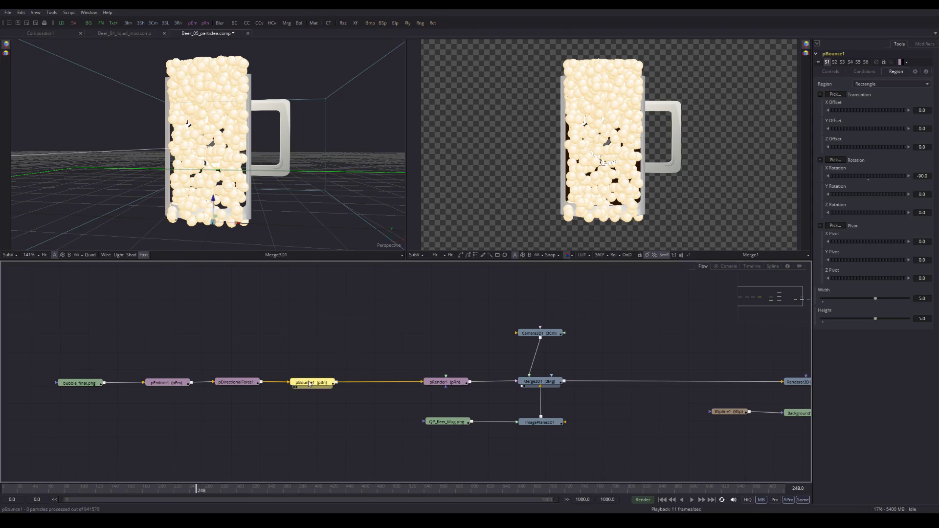
Step: Set pBounce1 Elasticity to 0.0 and Roughness to 7.0, then rewind the timeline
left_click(833, 72)
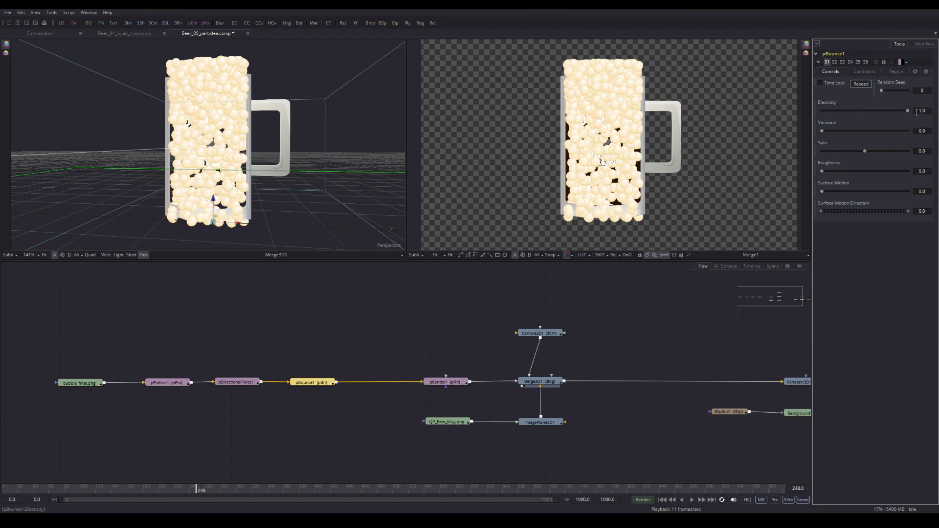
left_click_drag(907, 112, 821, 111)
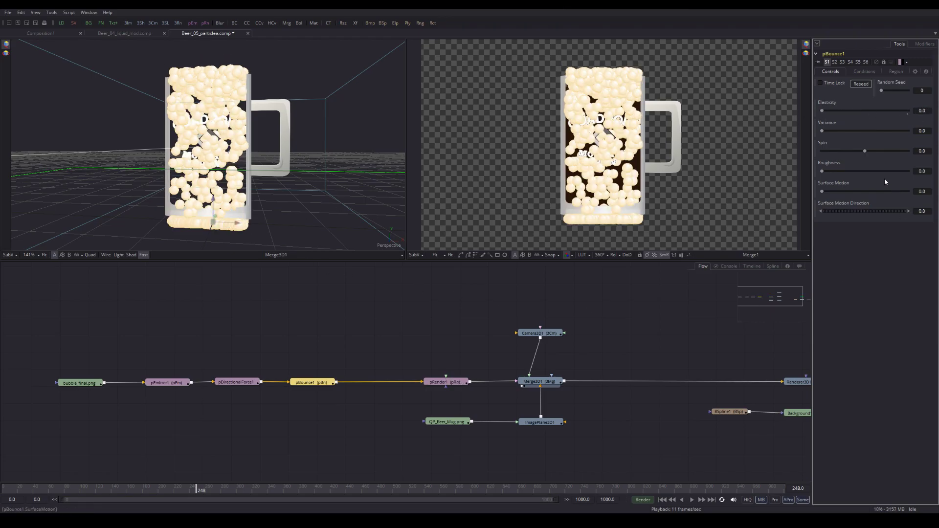
left_click_drag(824, 172, 863, 173)
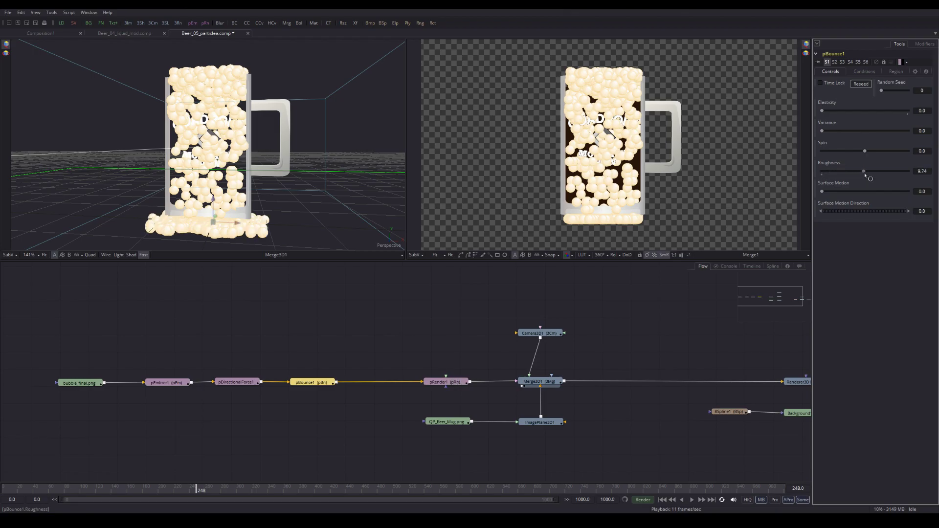
left_click_drag(864, 174, 841, 175)
left_click_drag(845, 174, 850, 174)
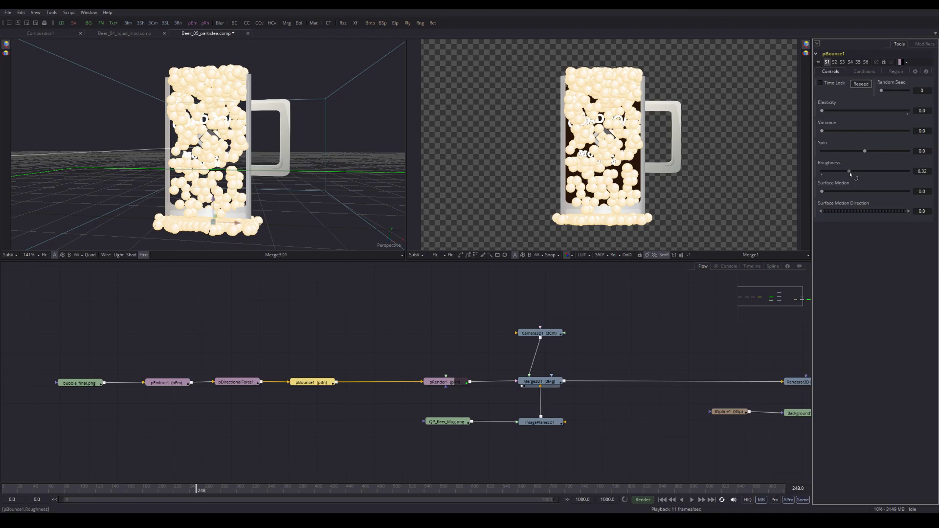
left_click_drag(849, 173, 850, 174)
left_click(922, 171)
type("7")
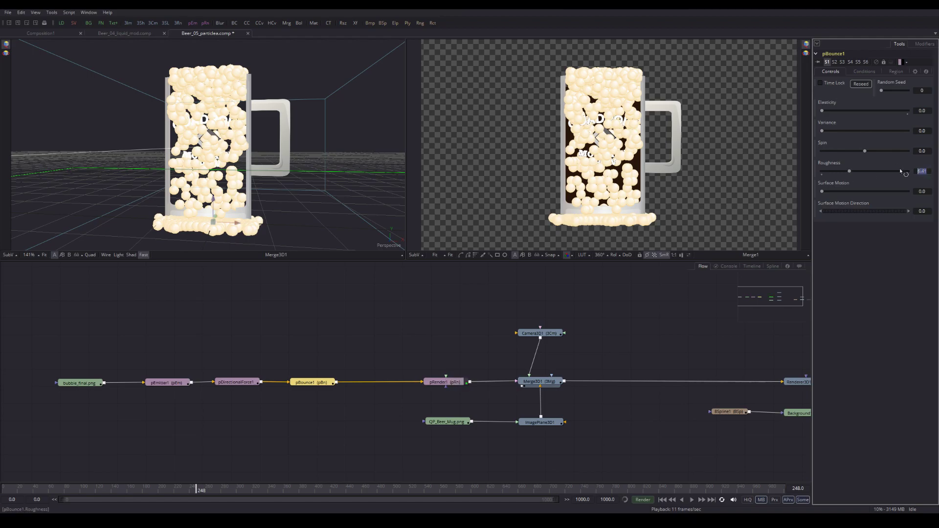
key("Tab")
left_click_drag(178, 499, 92, 493)
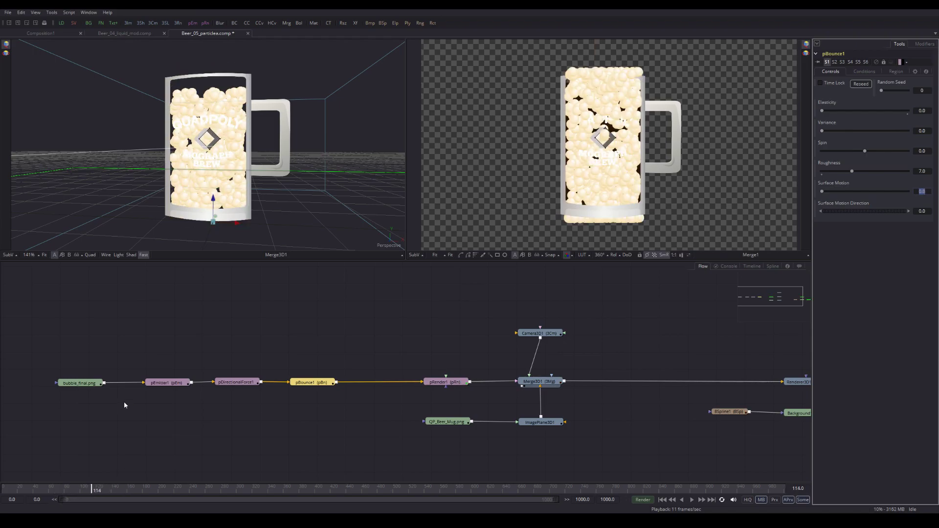
Step: Play and scrub the bounce animation, then select pEmitter1 to show its Rectangle region settings
left_click(691, 500)
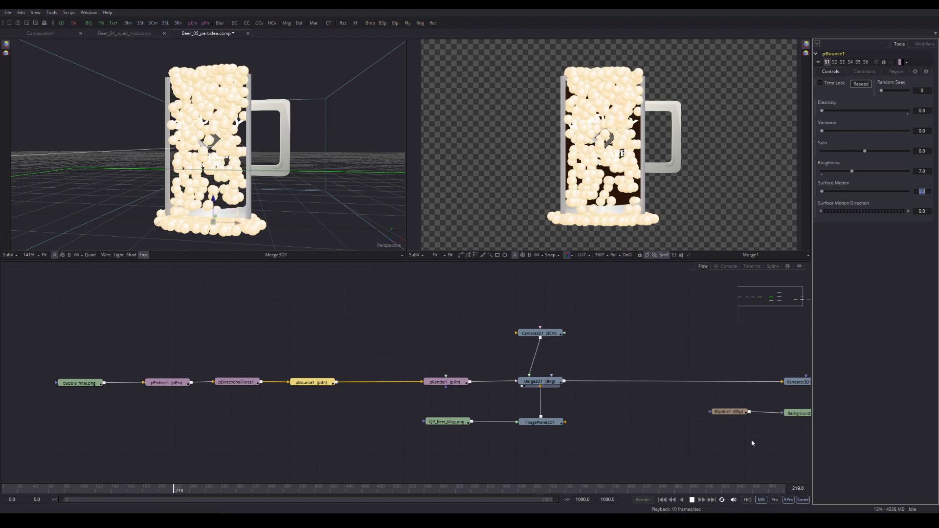
left_click(692, 500)
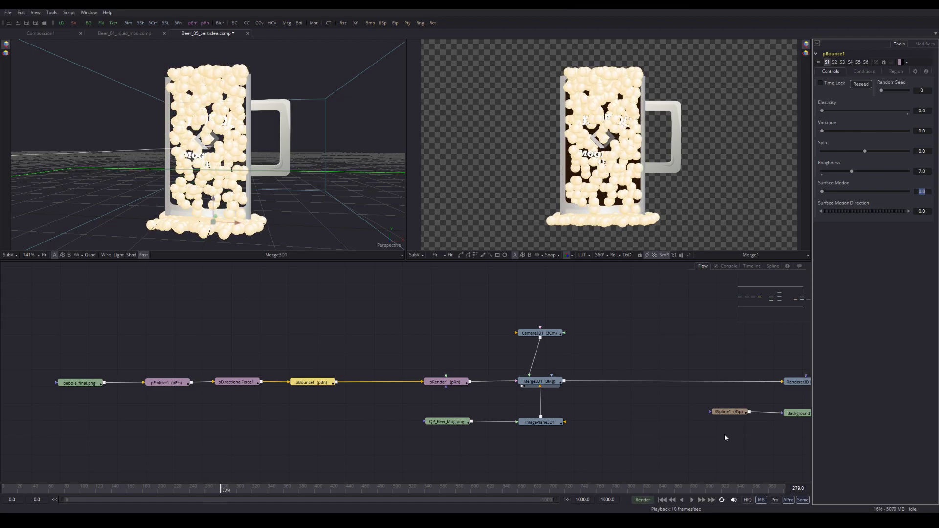
left_click_drag(209, 487, 92, 498)
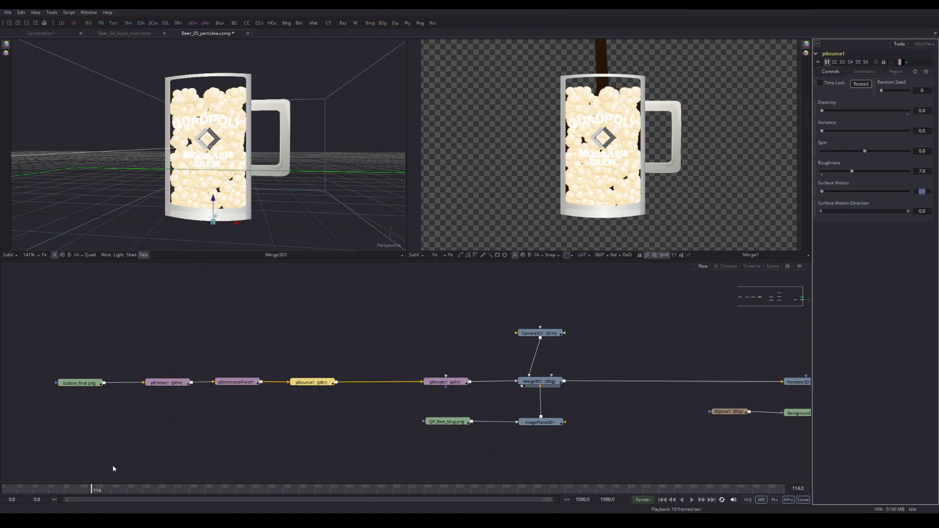
left_click_drag(93, 490, 130, 500)
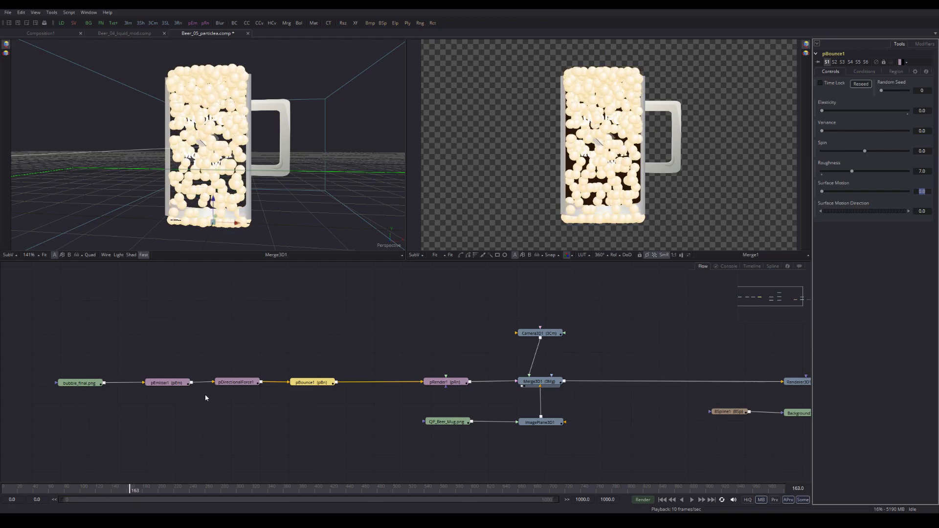
left_click(165, 382)
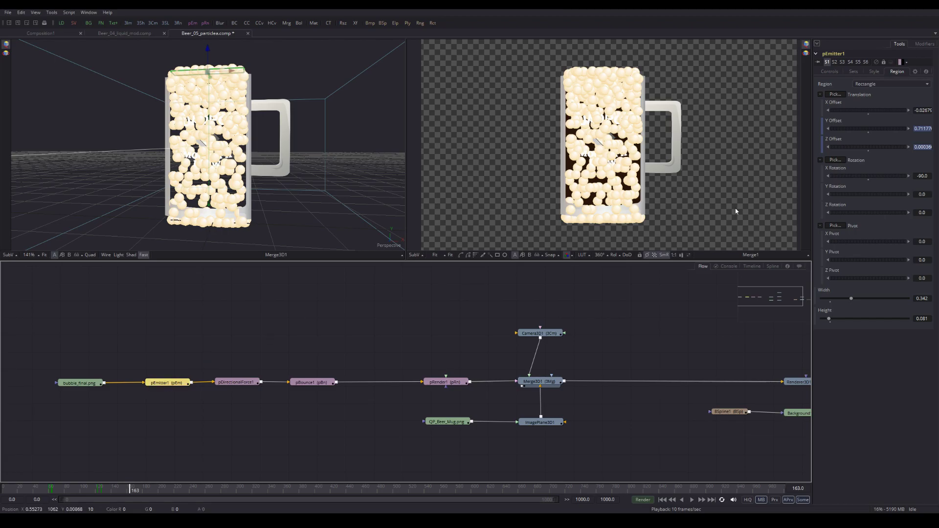
Step: Show pEmitter1's Style settings, with Style Bitmap, Size Controls and the Size over Life curve
left_click(829, 71)
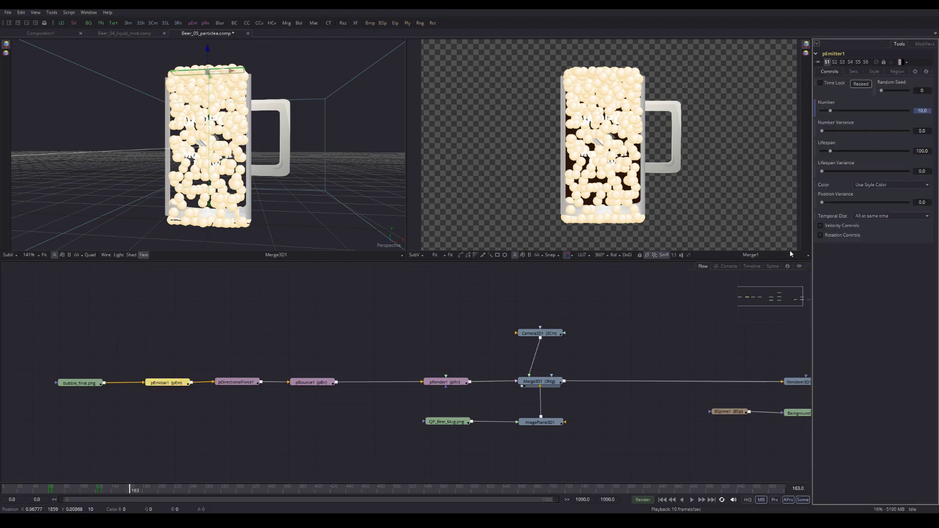
left_click(876, 75)
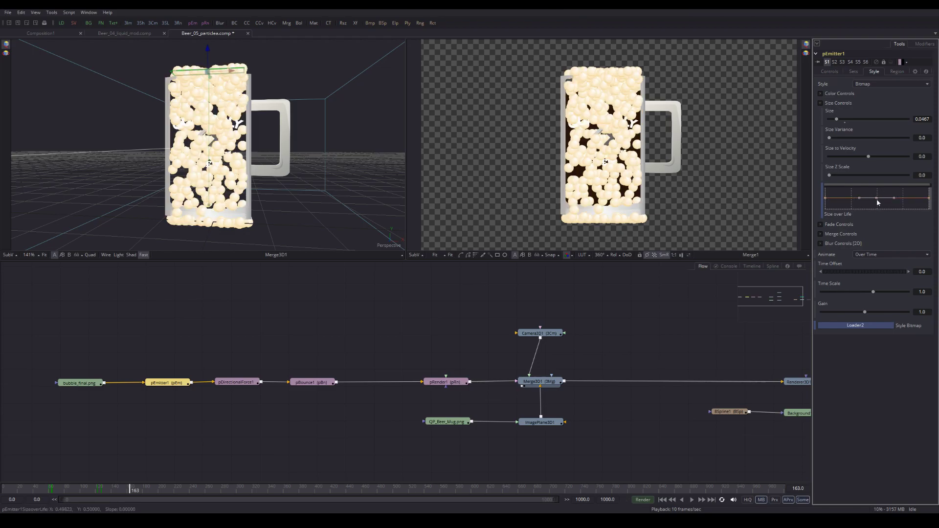
Step: Raise the middle of the Size over Life curve and drag its first and last points down to 0
mouse_move(877, 198)
left_mouse_down()
mouse_move(877, 190)
mouse_move(877, 199)
left_mouse_up()
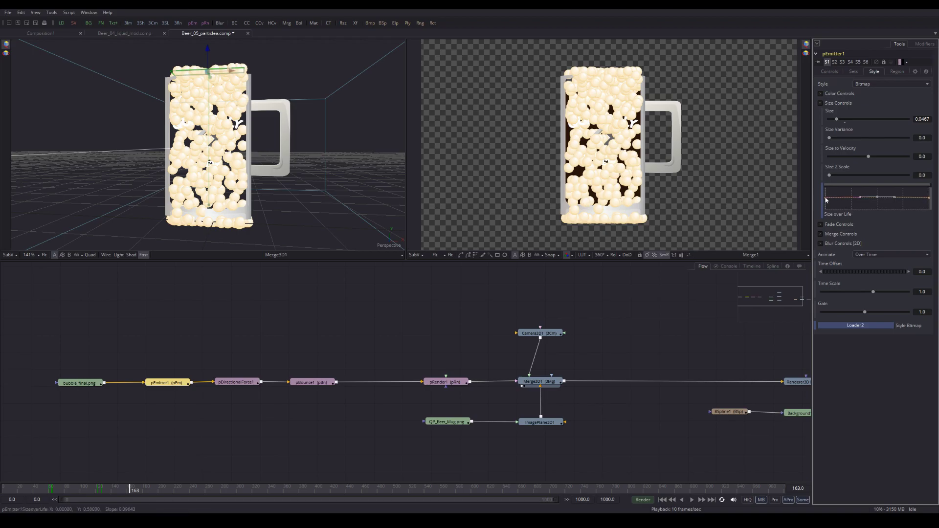
left_click_drag(826, 198, 826, 210)
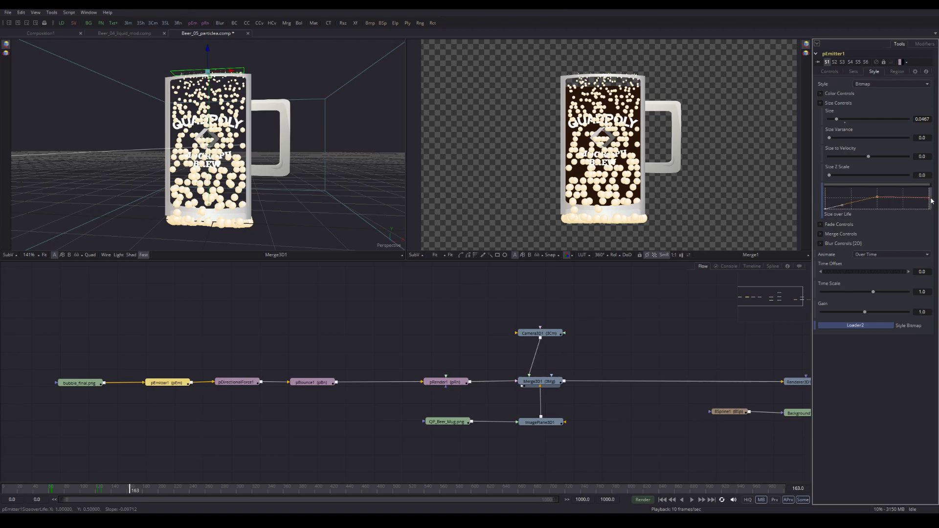
scroll(931, 201, "up", 1)
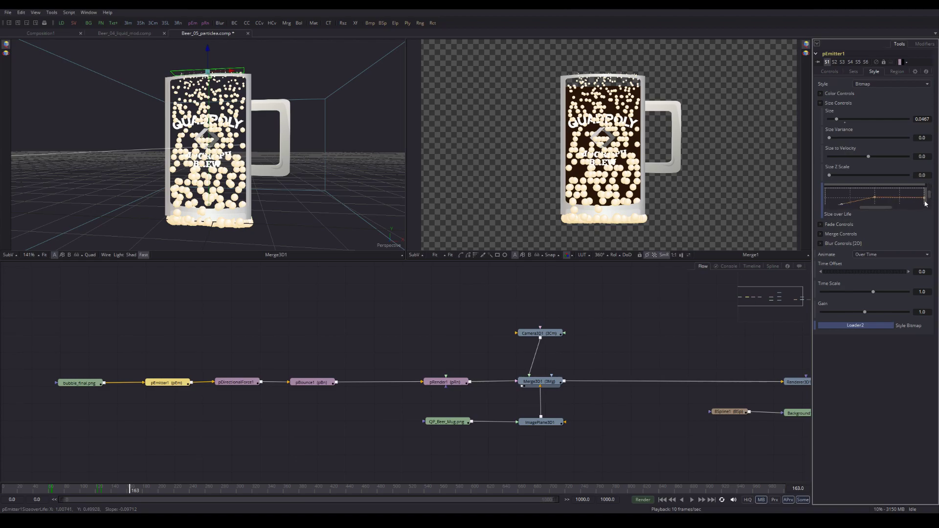
scroll(928, 199, "down", 2)
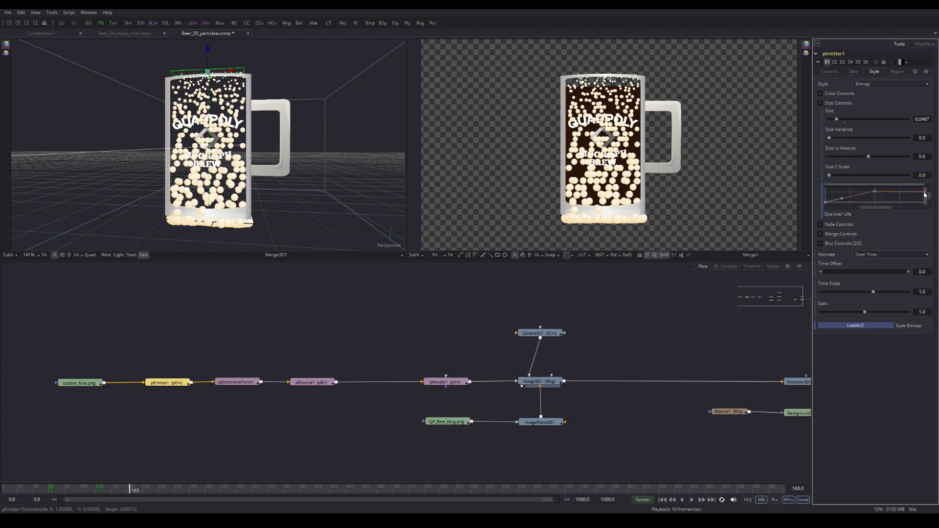
left_click_drag(924, 194, 927, 204)
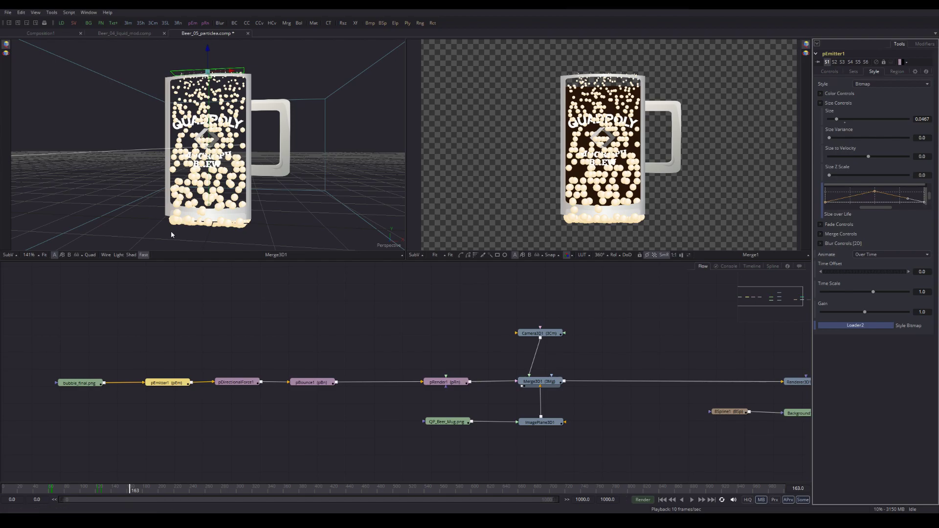
Step: Scrub the timeline to check bubble sizes, then add a new point to the size curve
left_click_drag(129, 491, 159, 493)
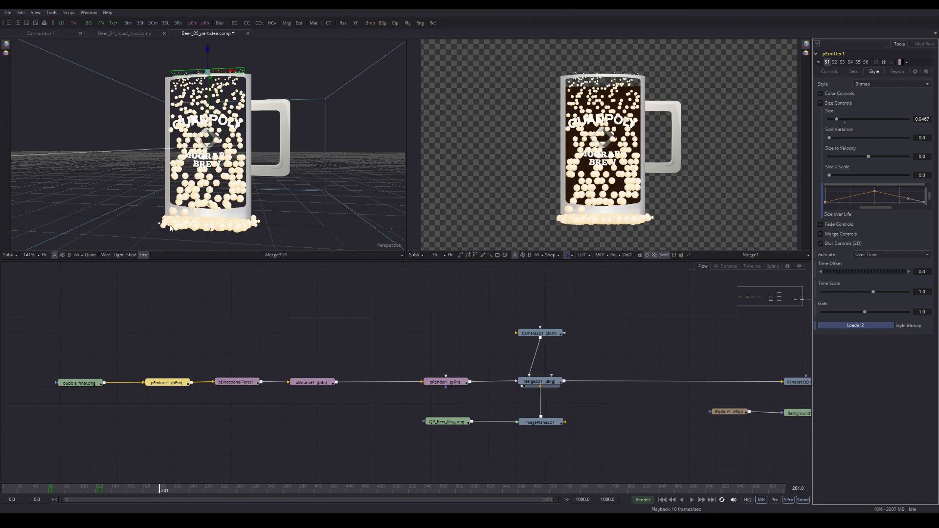
left_click_drag(160, 485, 98, 498)
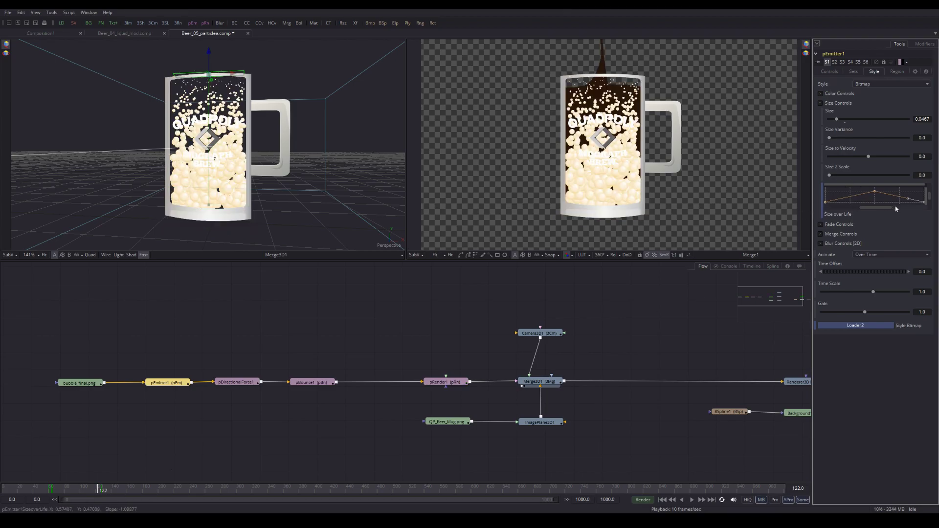
left_click(908, 199)
Step: Move the new, early and peak Size over Life points into a broad, flat mid-life plateau
left_click_drag(908, 200, 904, 205)
left_click_drag(842, 201, 843, 205)
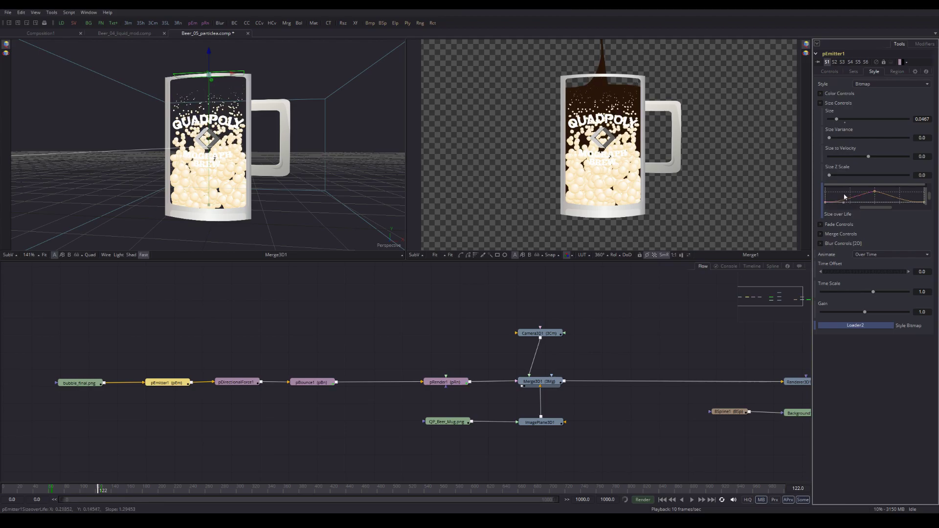
left_click_drag(844, 204, 845, 197)
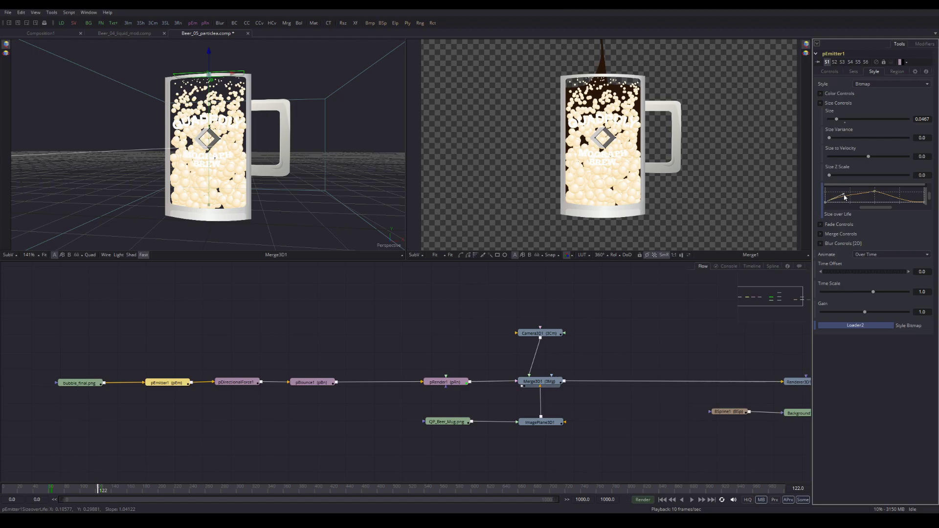
left_click(875, 192)
left_click_drag(858, 195, 904, 195)
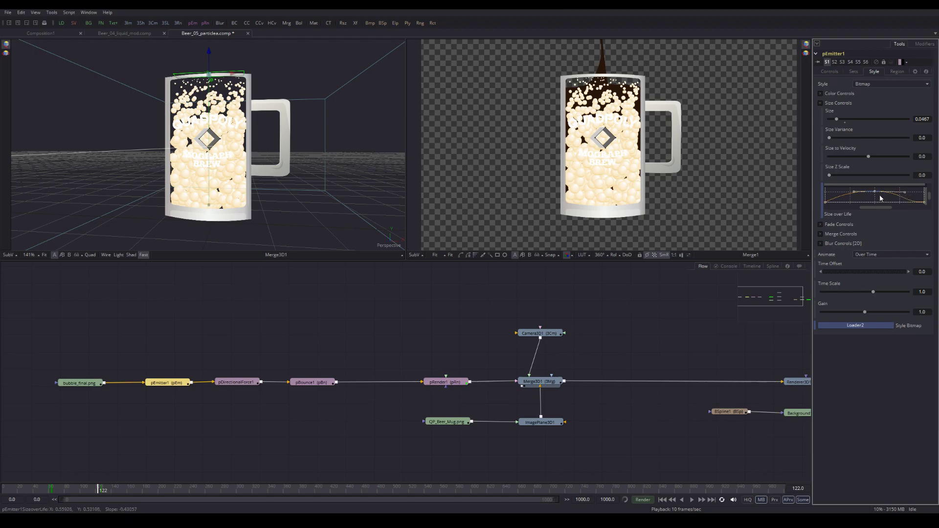
left_click(883, 194)
Step: Play the bubble simulation from frame 60 to review it
left_click(51, 490)
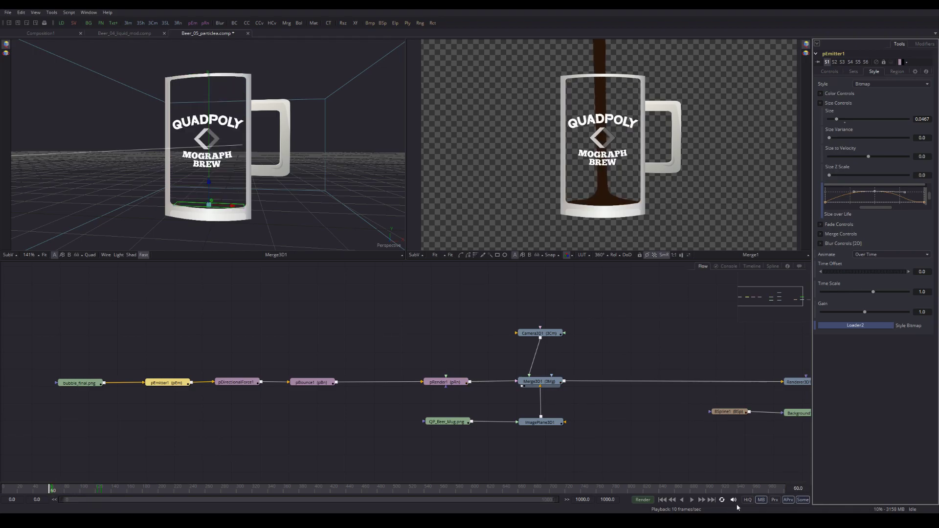
left_click(691, 500)
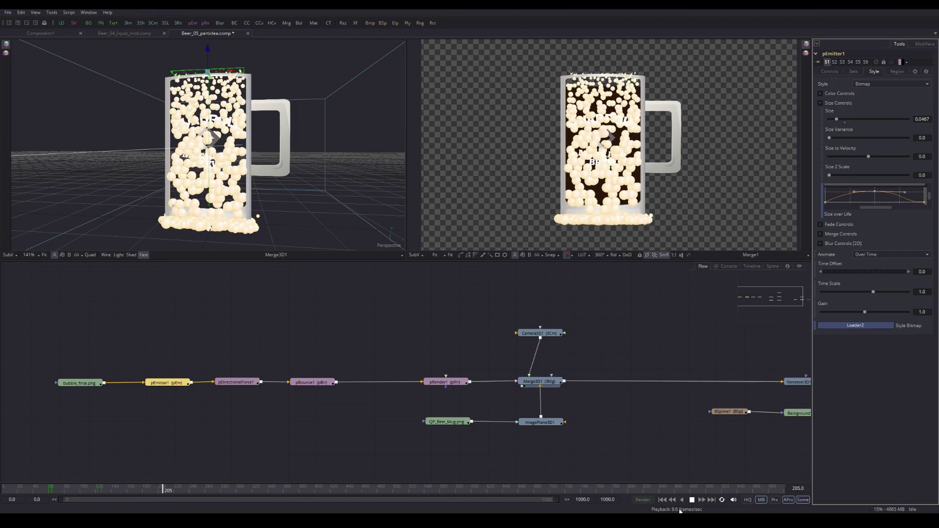
left_click(691, 500)
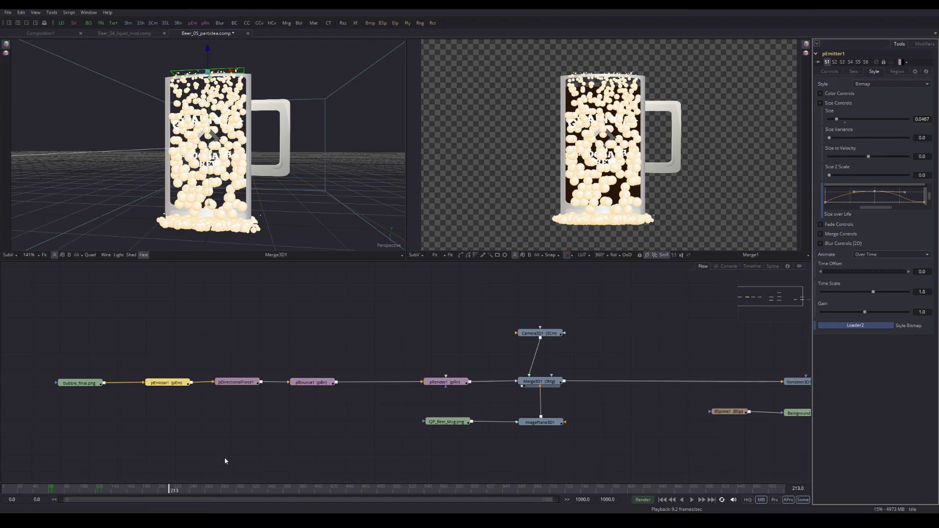
Step: Lift the curve's first point slightly for a small starting size, reviewing frames 83 to 115
mouse_move(826, 205)
left_click(826, 206)
left_click_drag(826, 205, 825, 201)
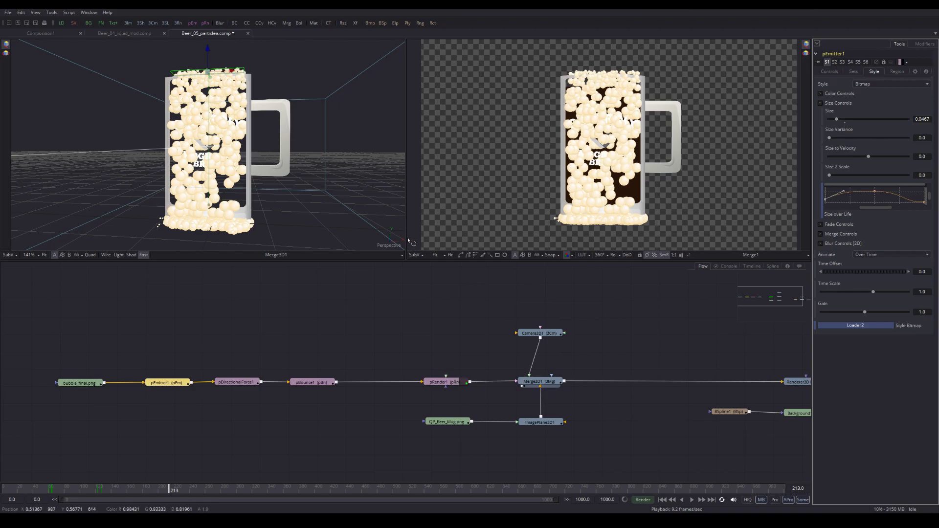
mouse_move(74, 491)
left_mouse_down()
mouse_move(59, 490)
mouse_move(69, 493)
left_mouse_up()
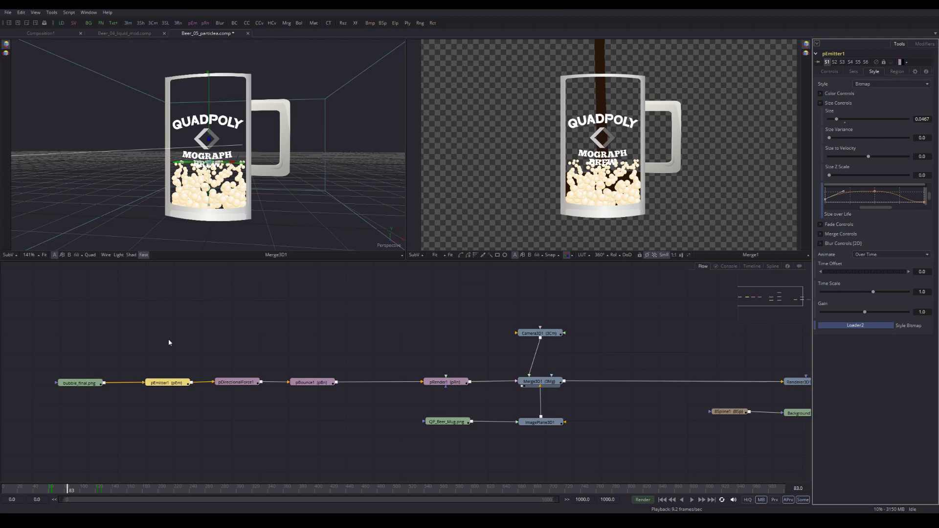
left_click_drag(65, 491, 92, 491)
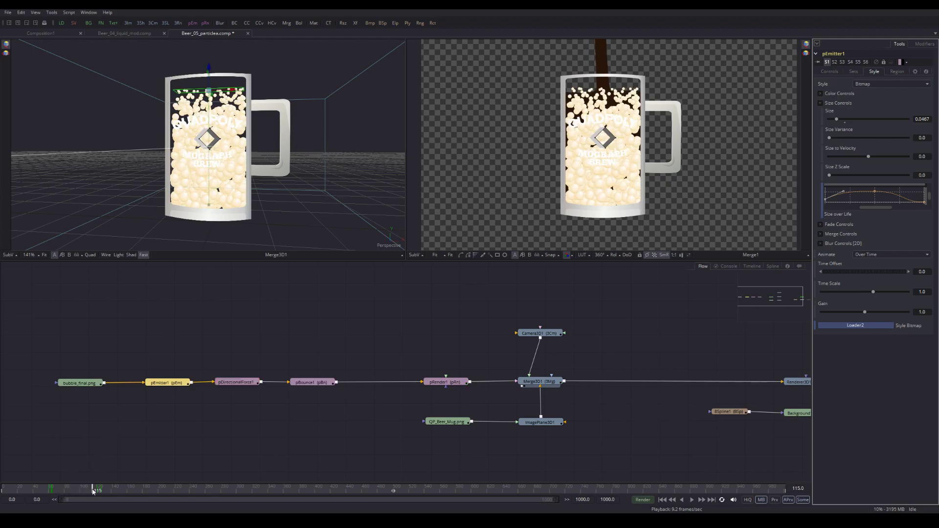
left_click(841, 72)
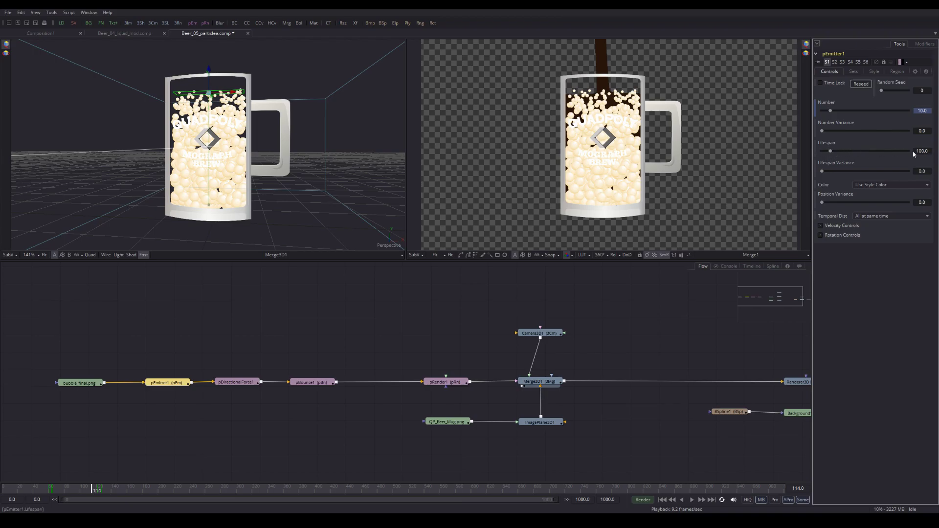
Step: Set pEmitter1 Lifespan to 60 and review the simulation around frame 82
left_click(929, 151)
type("60")
key("Tab")
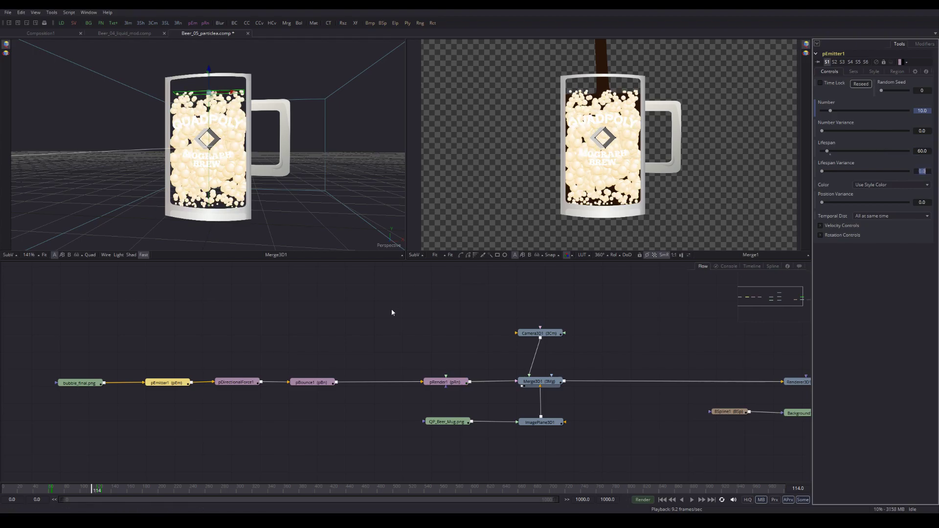
mouse_move(52, 488)
left_mouse_down()
mouse_move(125, 500)
mouse_move(53, 497)
left_mouse_up()
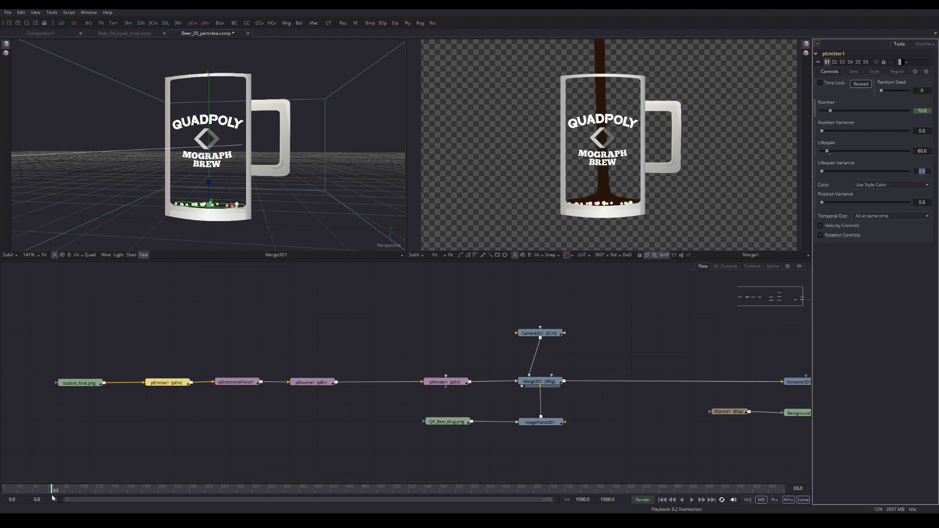
left_click(922, 111)
Step: Confirm Number 25 and play from frame 60 to review the denser bubble fill
key("Tab")
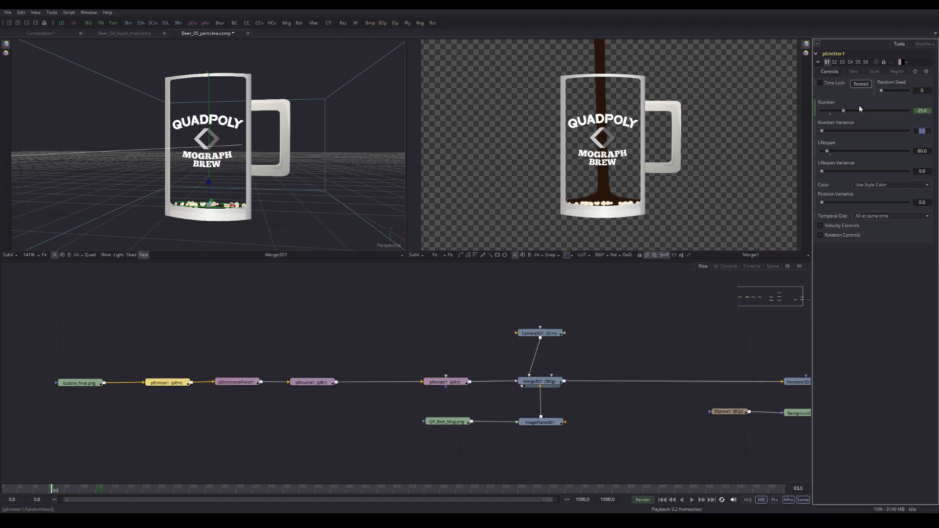
left_click(51, 490)
left_click_drag(51, 491, 52, 492)
left_click(690, 499)
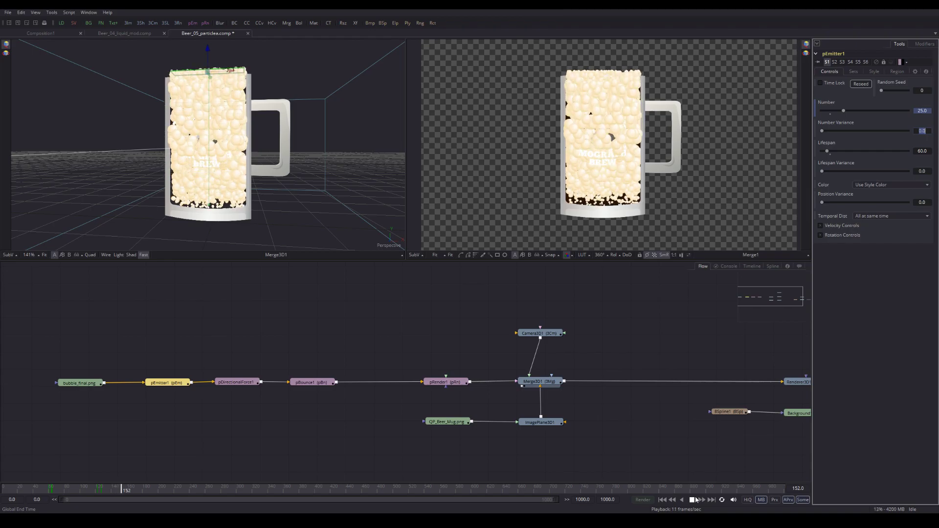
left_click(694, 500)
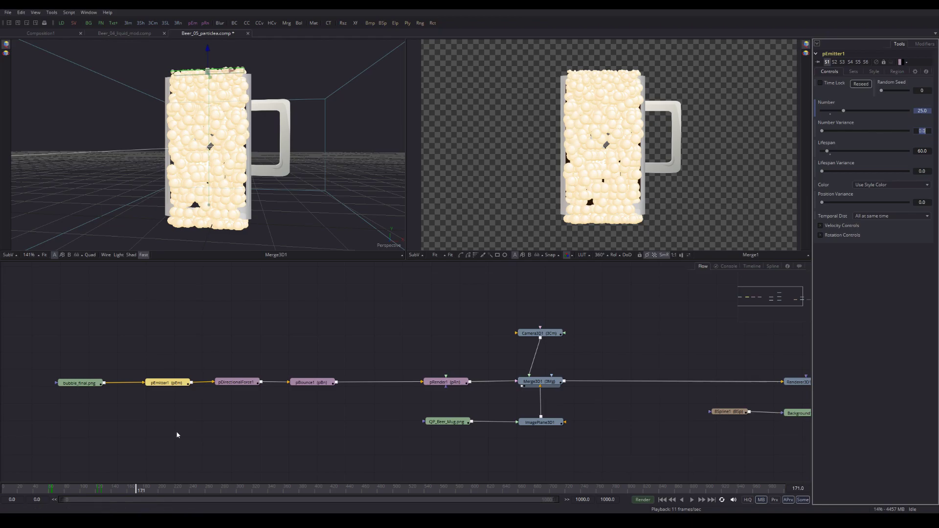
left_click_drag(72, 485, 98, 495)
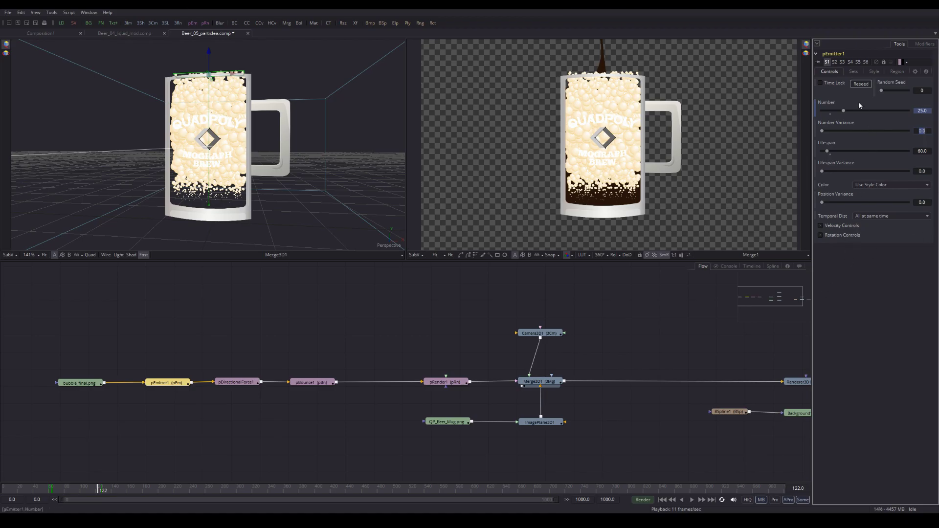
Step: Expand Velocity Controls and set pEmitter1's Velocity to 0.05
left_click(820, 225)
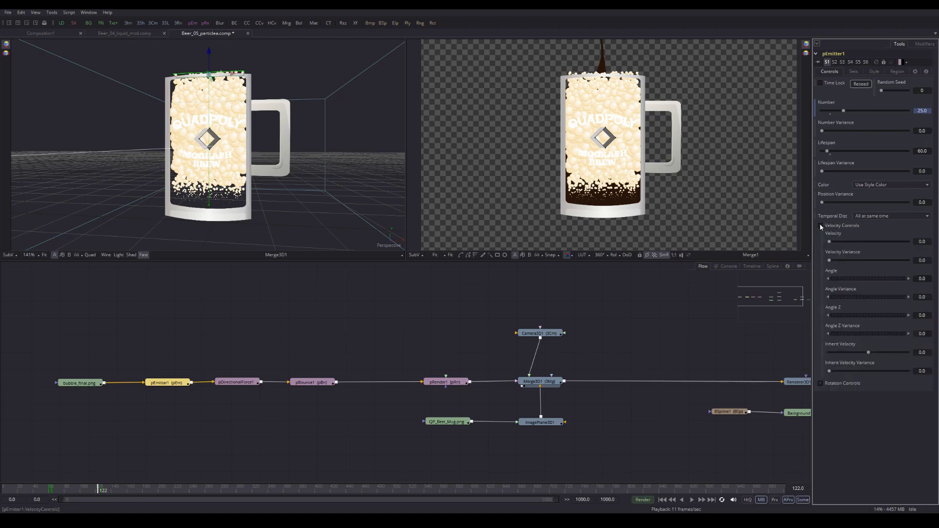
left_click(925, 242)
key("BackSpace")
key("Tab")
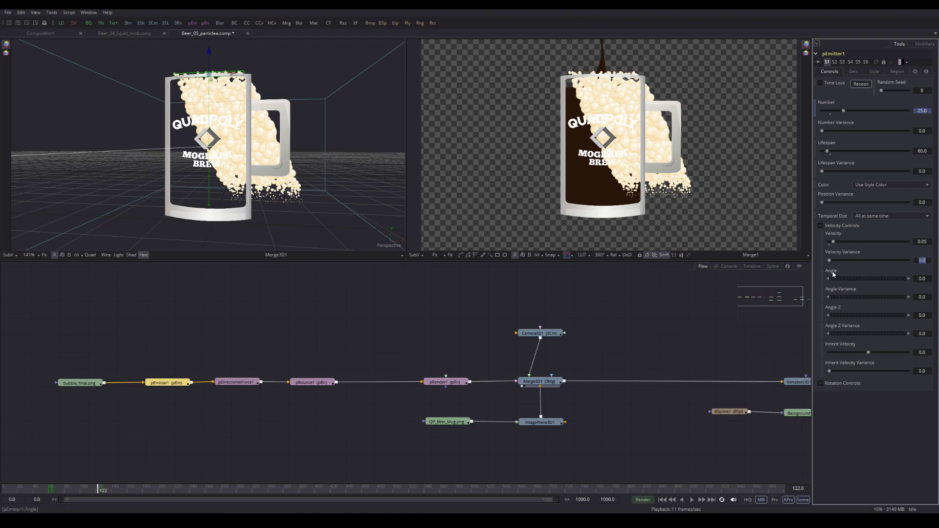
Step: Set pEmitter1's emission Angle to 90 so the bubbles rise upward
left_click(922, 278)
left_click_drag(282, 118, 268, 109)
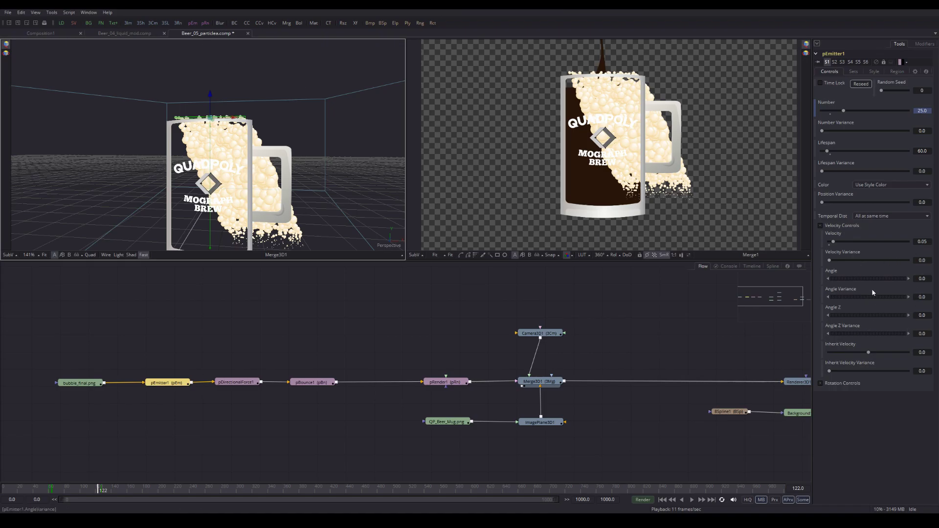
left_click(922, 278)
type("90")
key("Tab")
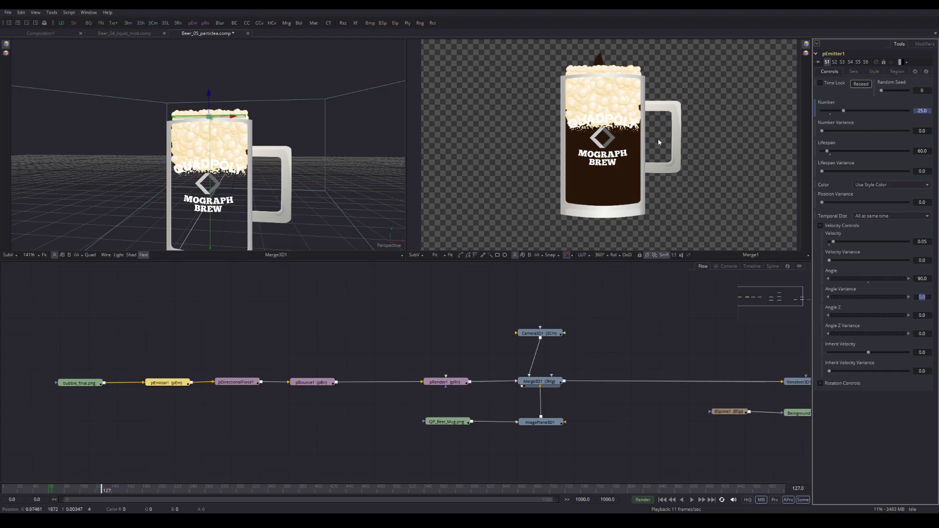
Step: Preview the foam around frames 119–147, then drag Angle Variance up to about 84.8
left_click_drag(101, 493, 95, 490)
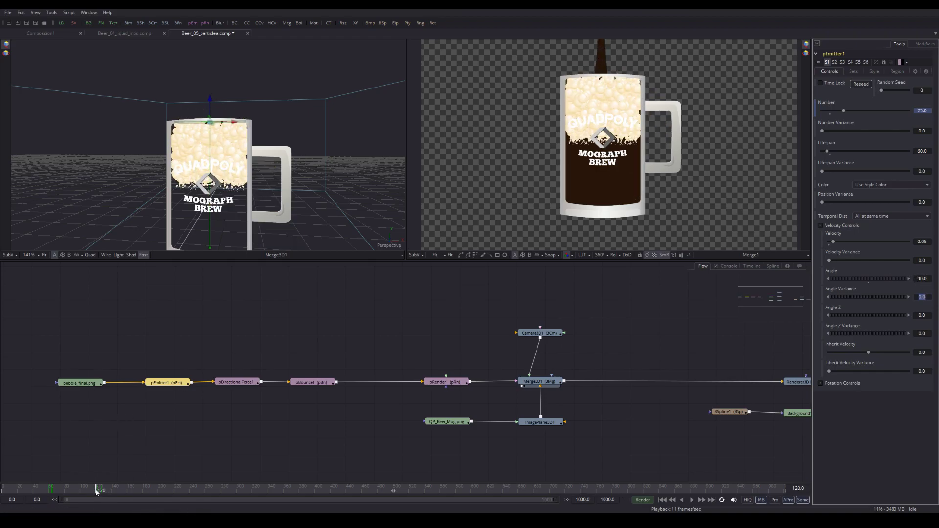
left_click(692, 500)
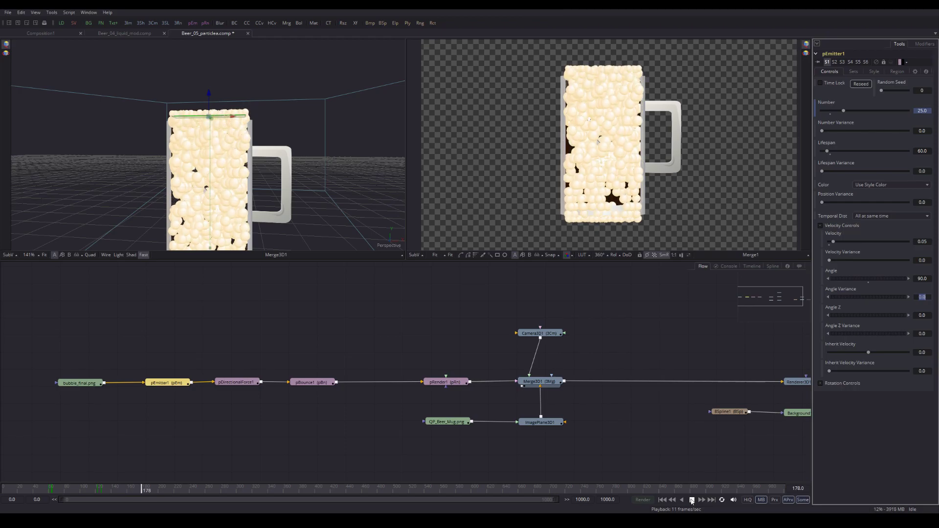
left_click(692, 500)
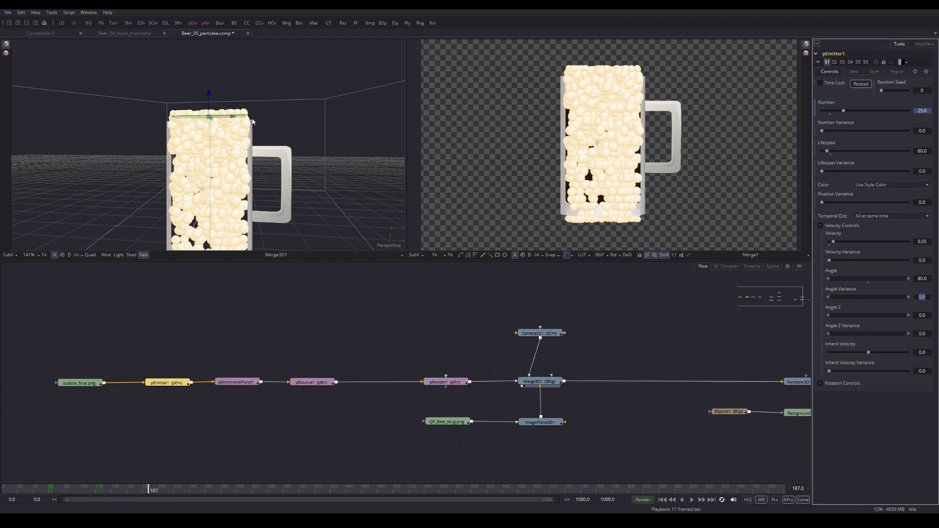
left_click_drag(146, 491, 103, 494)
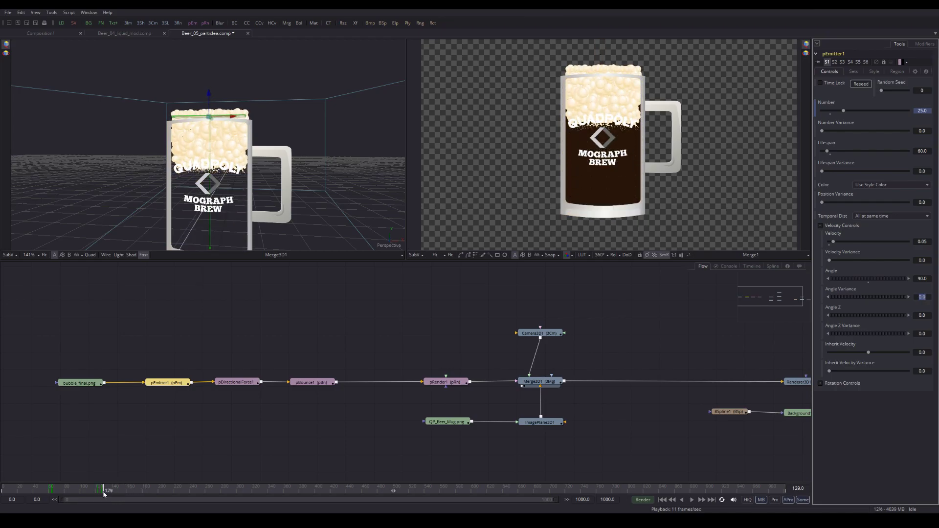
left_click_drag(103, 495, 125, 493)
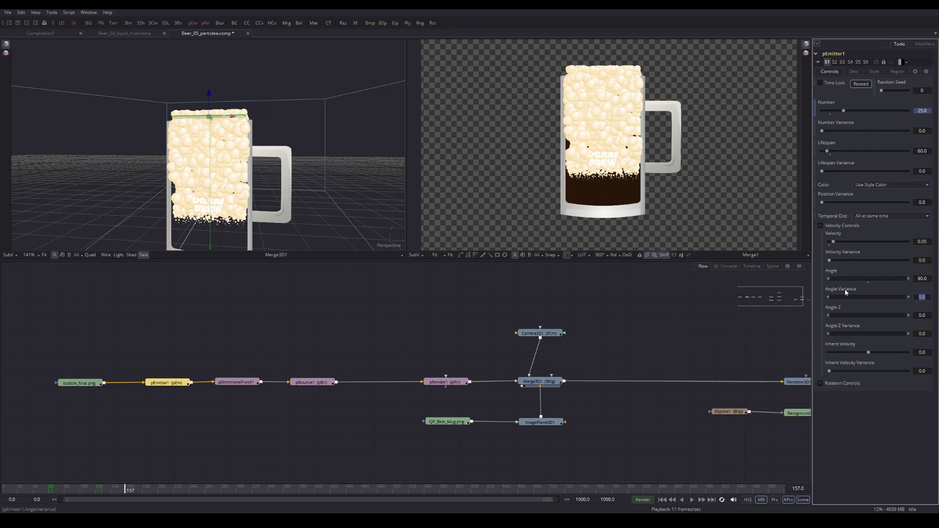
key("Return")
left_click_drag(867, 299, 883, 298)
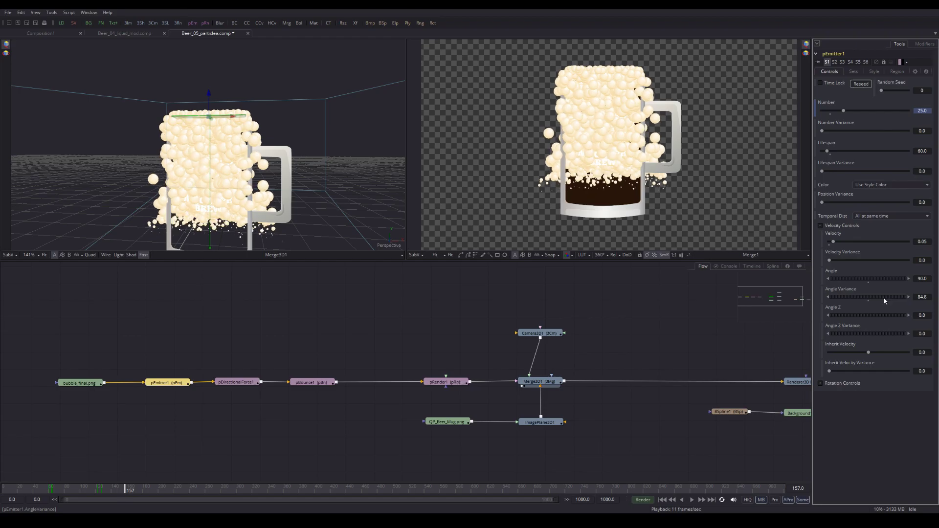
Step: Enter 85 as pEmitter1's Angle Variance
left_click(923, 297)
type("85")
key("Tab")
Step: At frame 122, set a keyframe on Angle Variance
left_click_drag(119, 483, 98, 494)
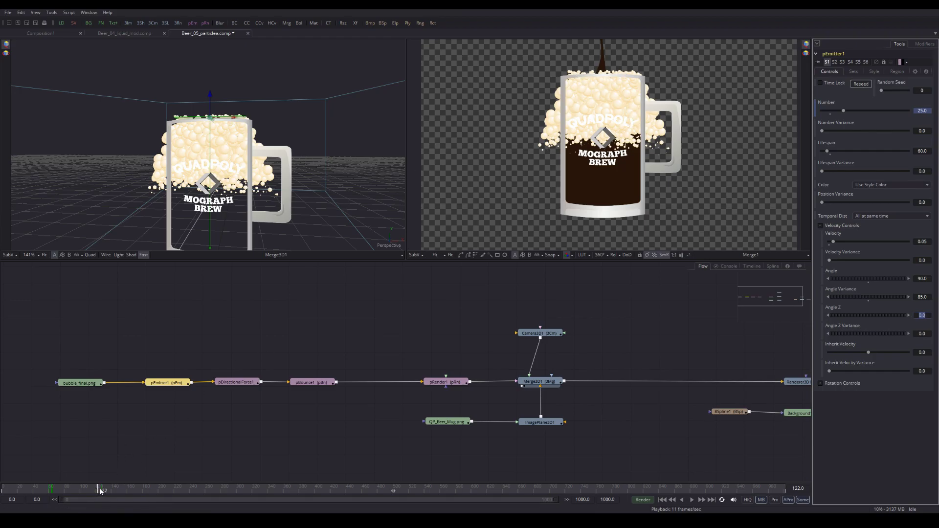
left_click_drag(98, 491, 103, 493)
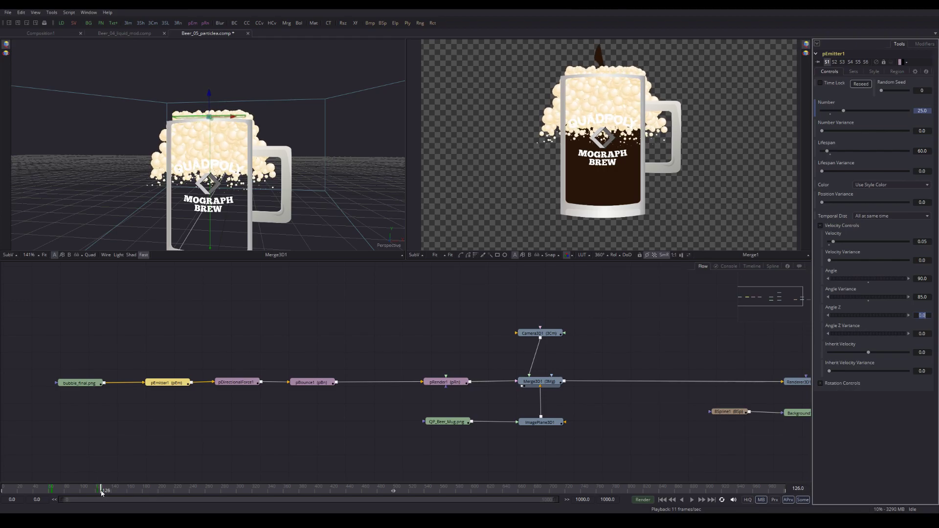
left_click_drag(103, 493, 102, 493)
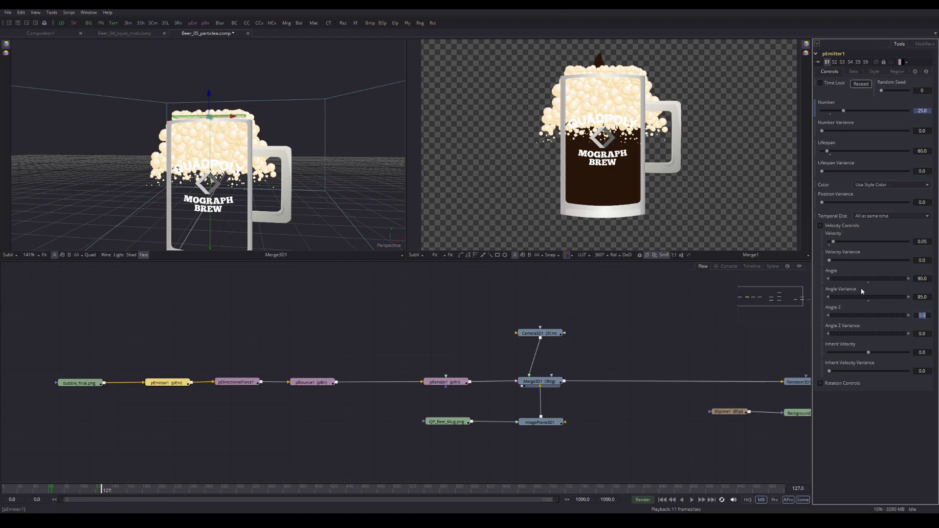
left_click(821, 292)
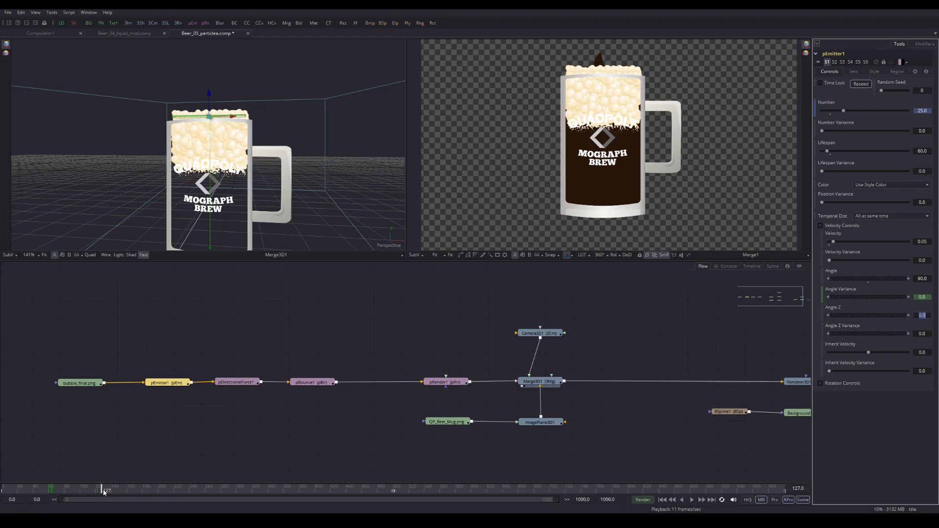
mouse_move(102, 490)
left_mouse_down()
mouse_move(77, 492)
mouse_move(102, 499)
left_mouse_up()
Step: Key Angle Variance to 0 at an earlier frame and check the ramp around frames 118–134
left_click_drag(104, 491, 108, 491)
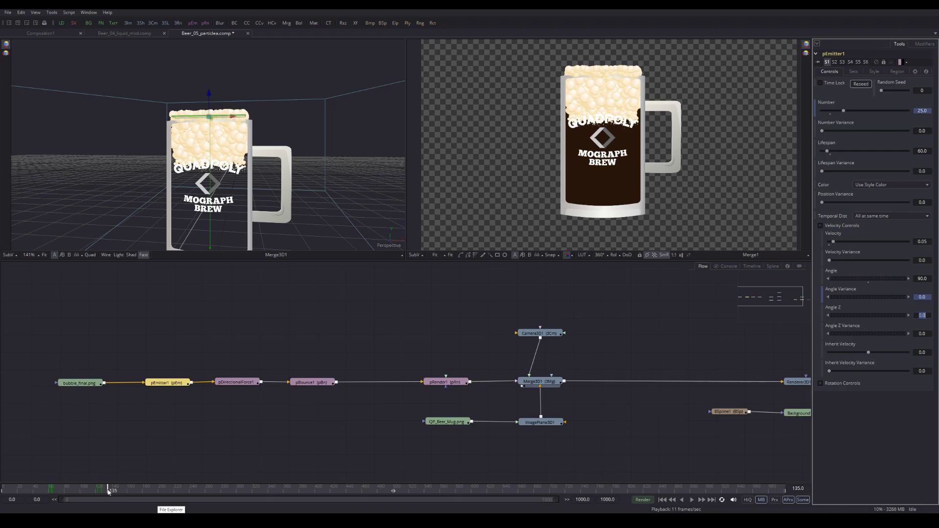
right_click(108, 492)
left_click(157, 448)
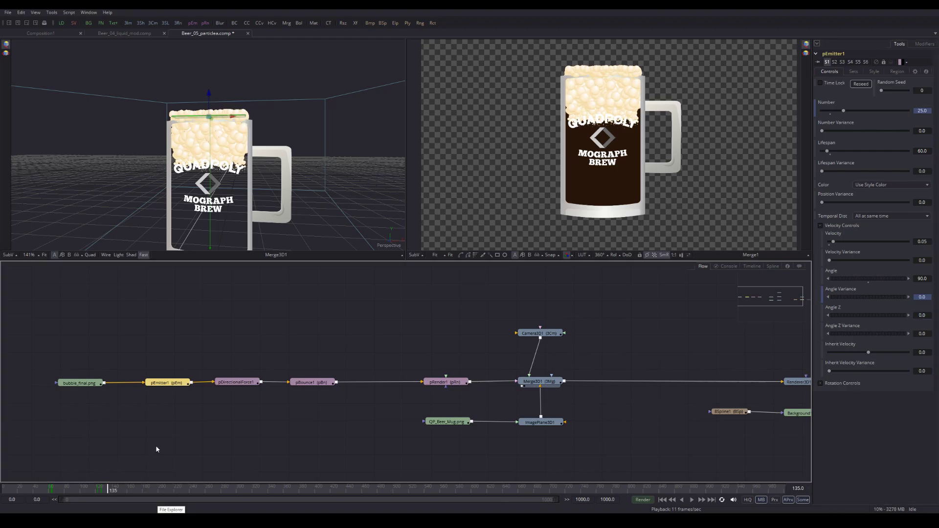
left_click(929, 296)
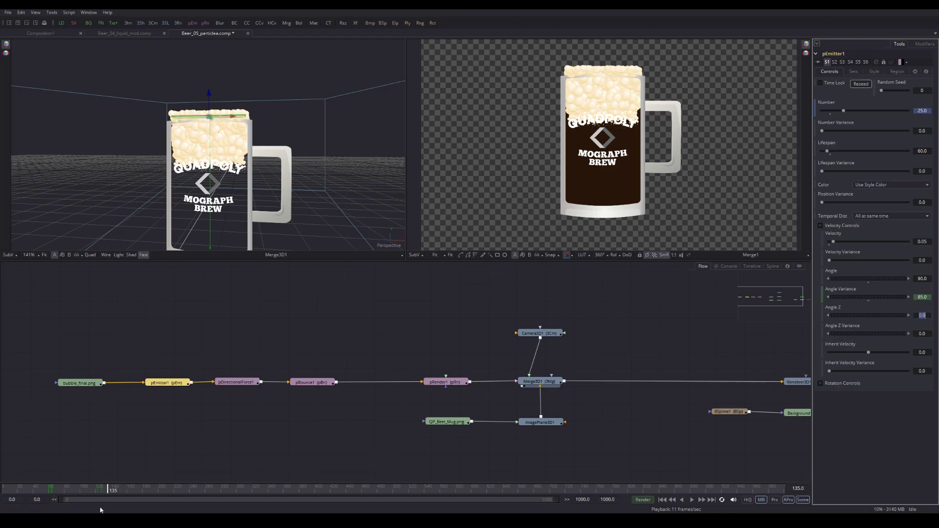
left_click_drag(107, 492, 189, 500)
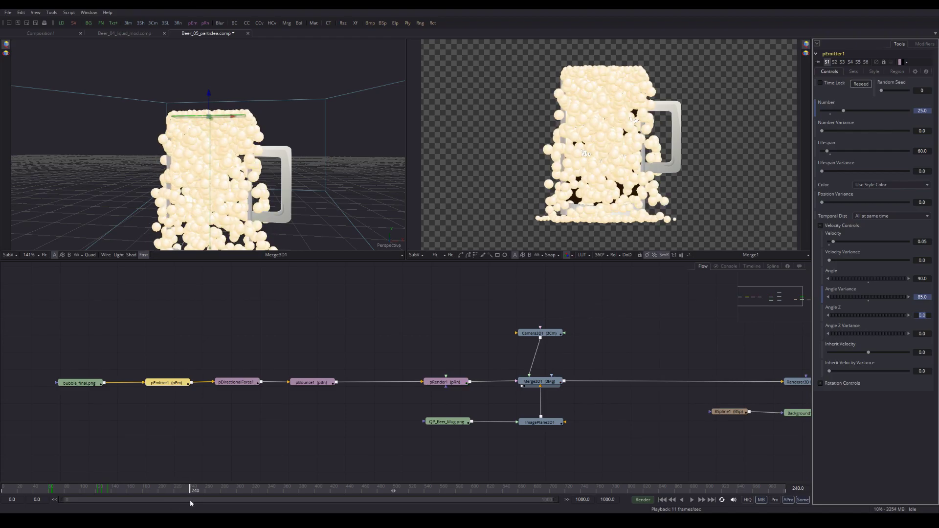
left_click_drag(190, 500, 49, 489)
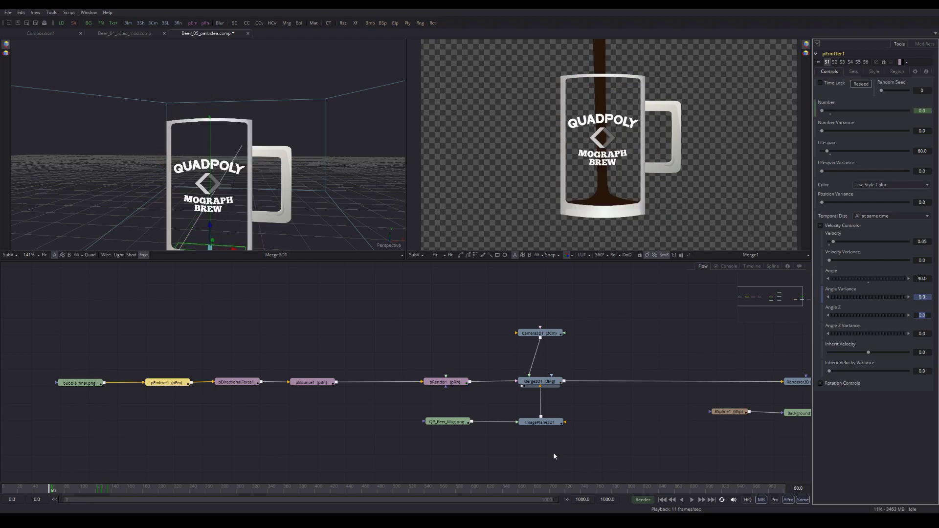
left_click(692, 500)
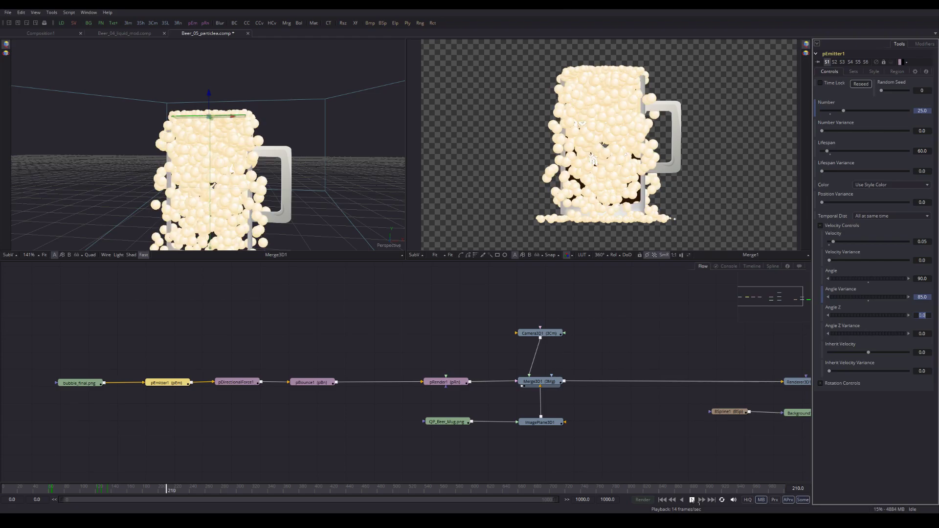
left_click(692, 499)
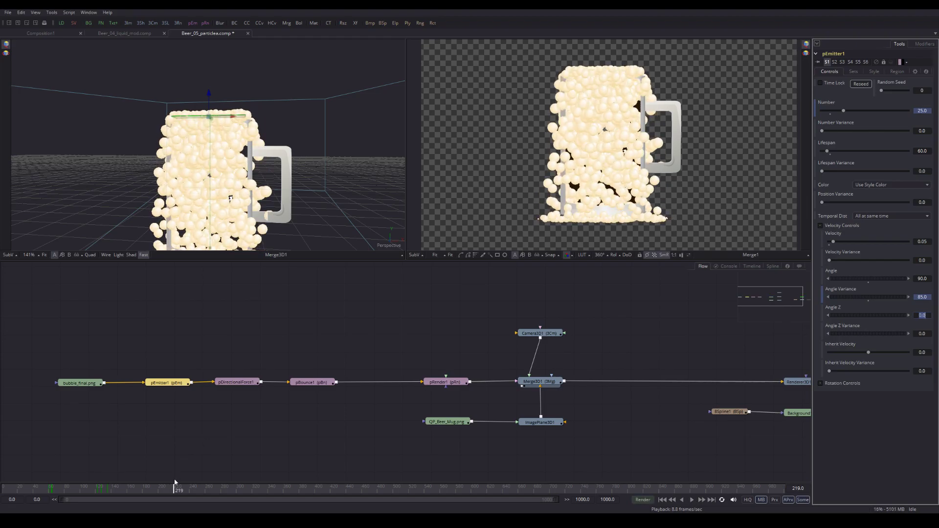
mouse_move(148, 490)
left_mouse_down()
mouse_move(92, 489)
mouse_move(144, 493)
left_mouse_up()
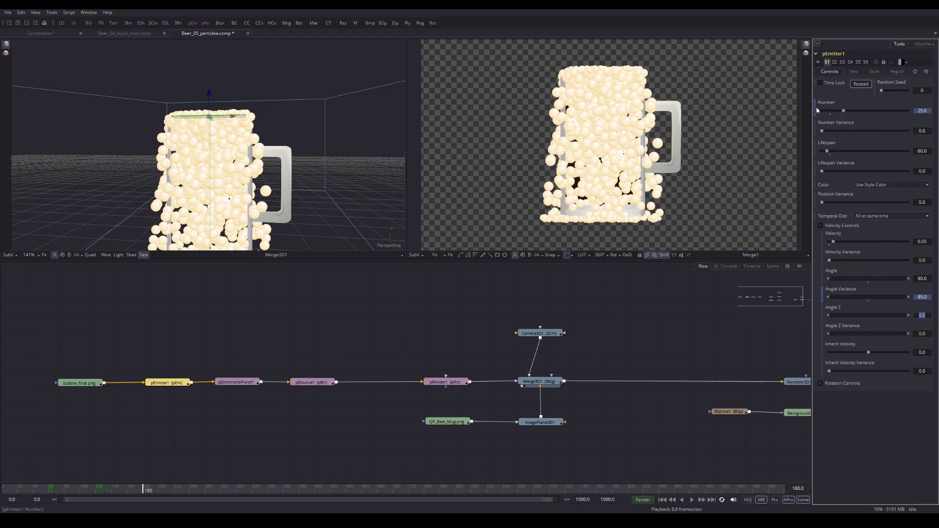
key("Return")
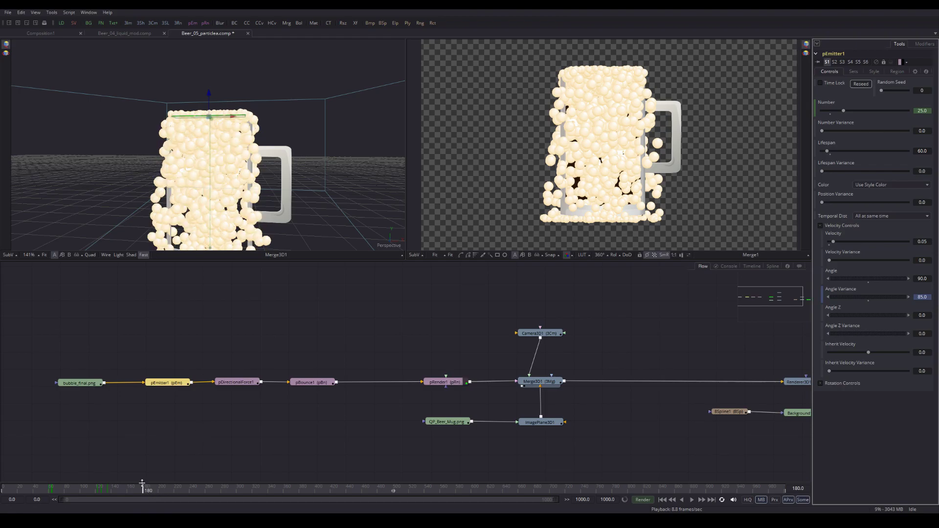
left_click_drag(144, 491, 146, 492)
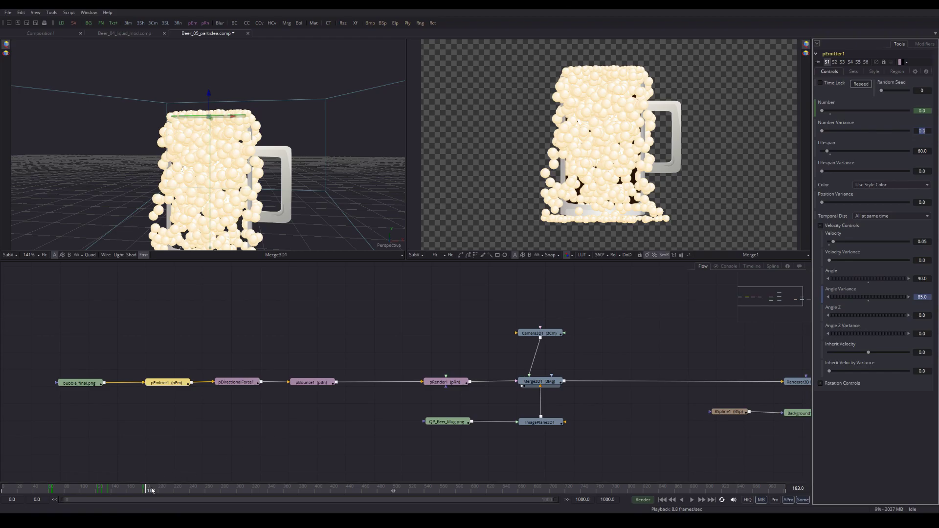
left_click_drag(139, 491, 51, 490)
left_click(693, 500)
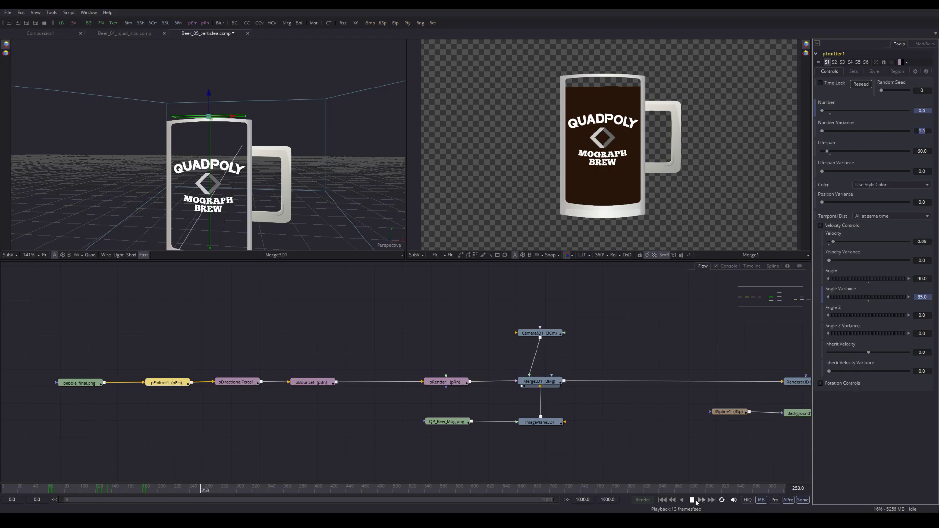
left_click(691, 499)
left_click_drag(120, 492, 50, 493)
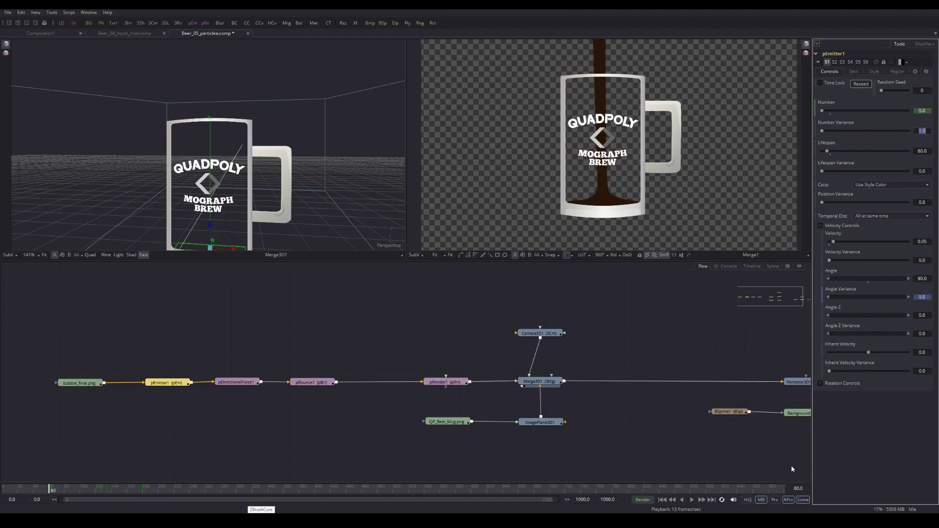
left_click(693, 499)
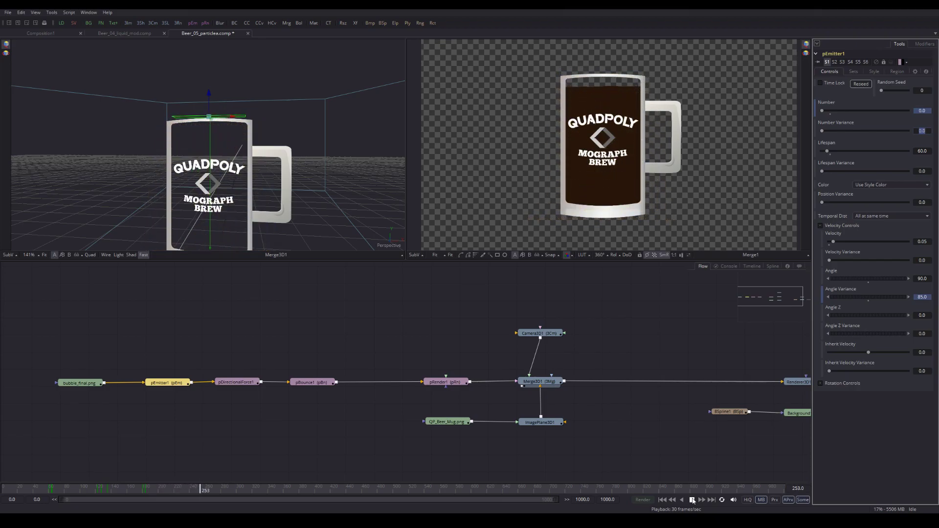
left_click(692, 500)
Step: Set pEmitter1's Lifespan Variance to about 6.4 and review frames 99–104
mouse_move(135, 490)
left_mouse_down()
mouse_move(65, 491)
mouse_move(133, 494)
mouse_move(139, 504)
left_mouse_up()
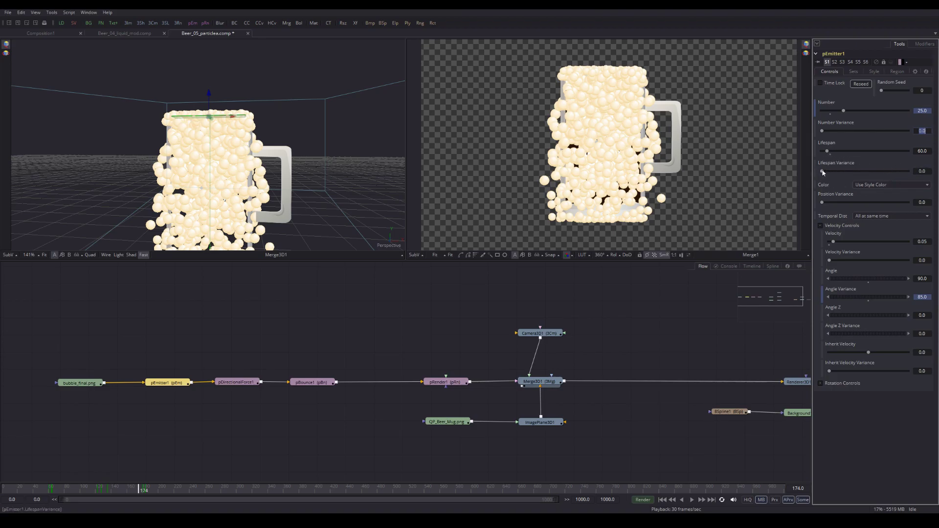
left_click_drag(827, 172, 830, 174)
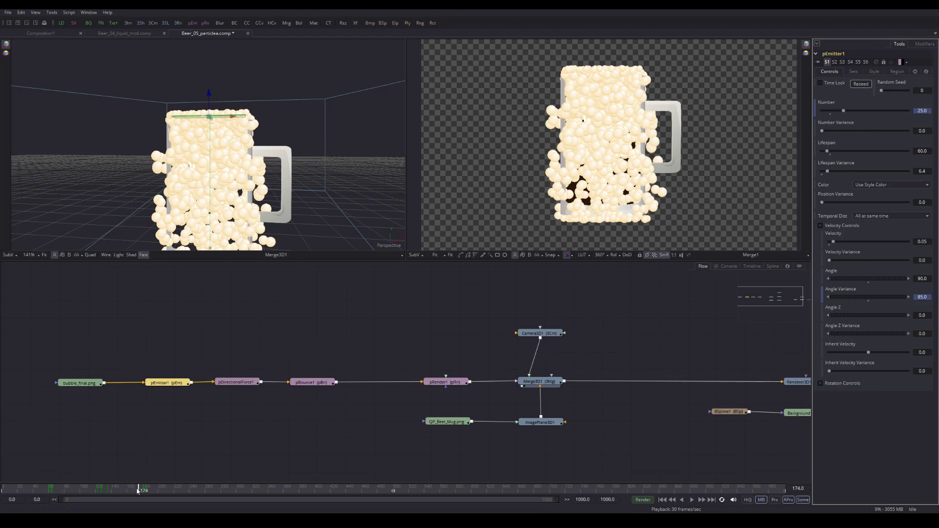
left_click_drag(121, 496, 50, 500)
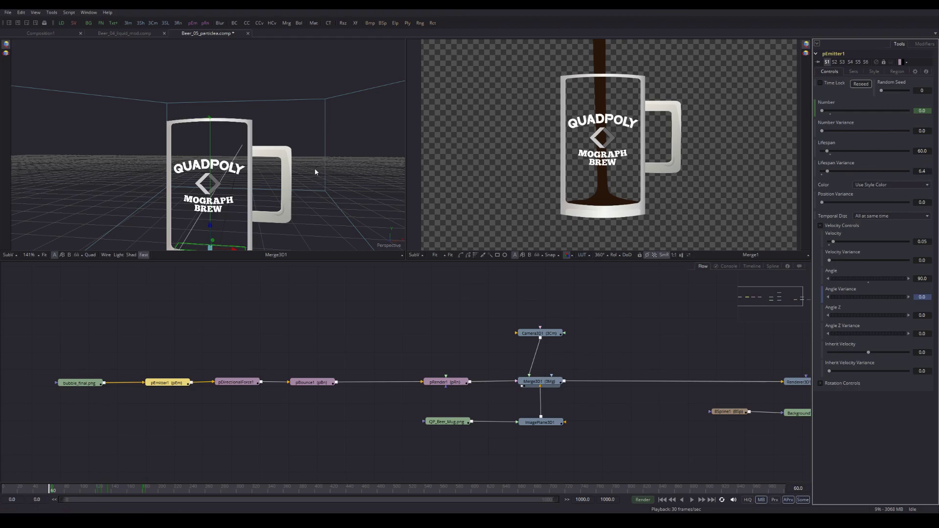
Step: Orbit around the mug and play the pour through to frame 256
left_click_drag(328, 157, 311, 134)
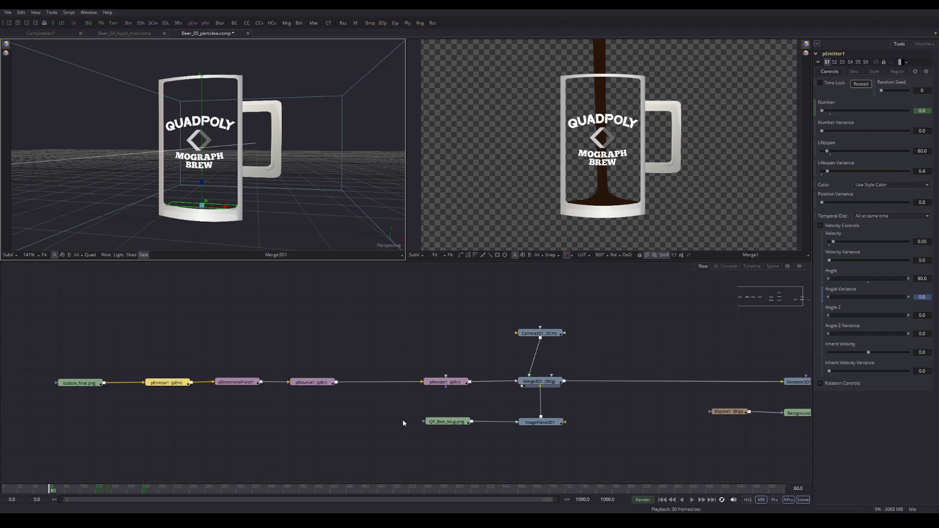
left_click(692, 500)
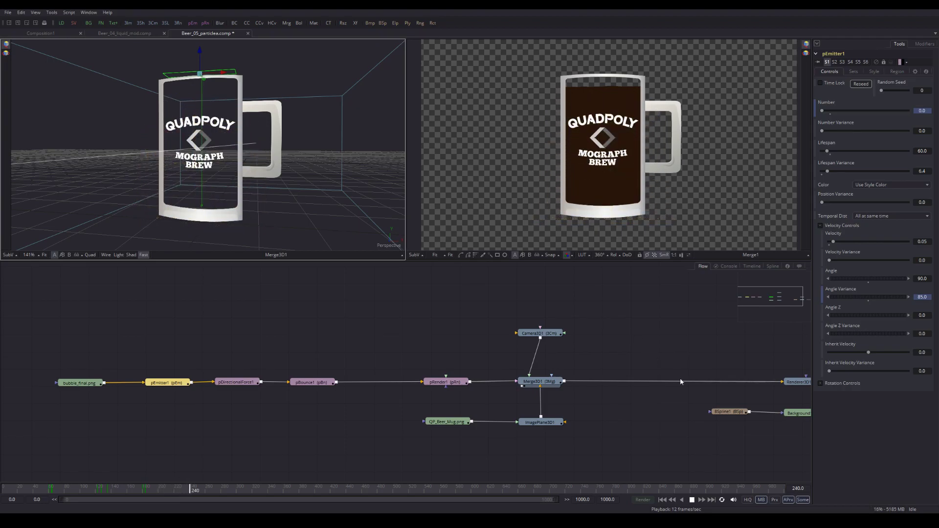
left_click(691, 499)
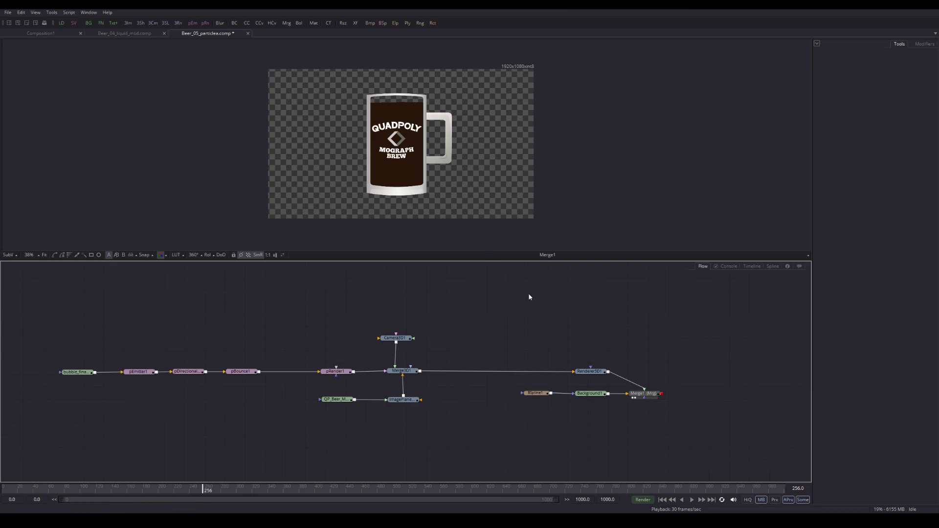
Step: Add a Background node via Add Tool > Creator > Background and place Background2 below Merge1
left_click_drag(624, 330, 444, 308)
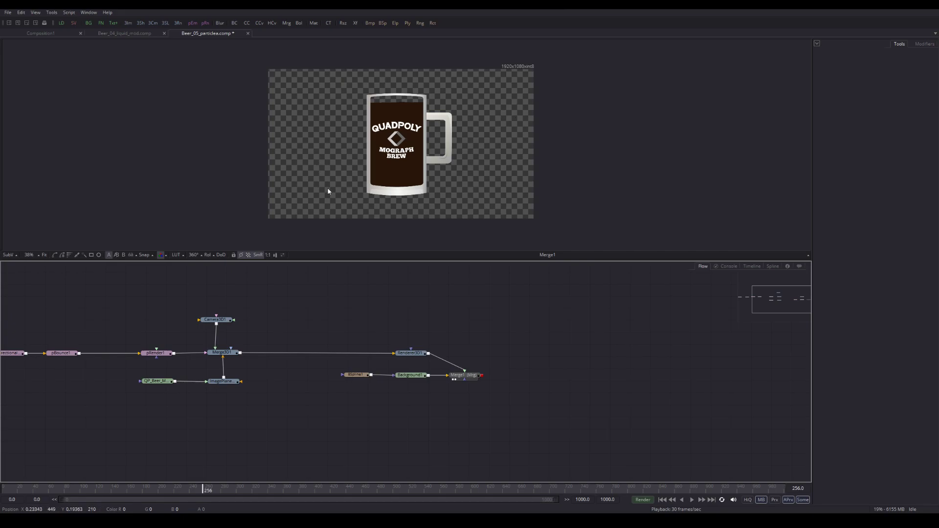
scroll(514, 338, "down", 2)
right_click(461, 327)
mouse_move(487, 333)
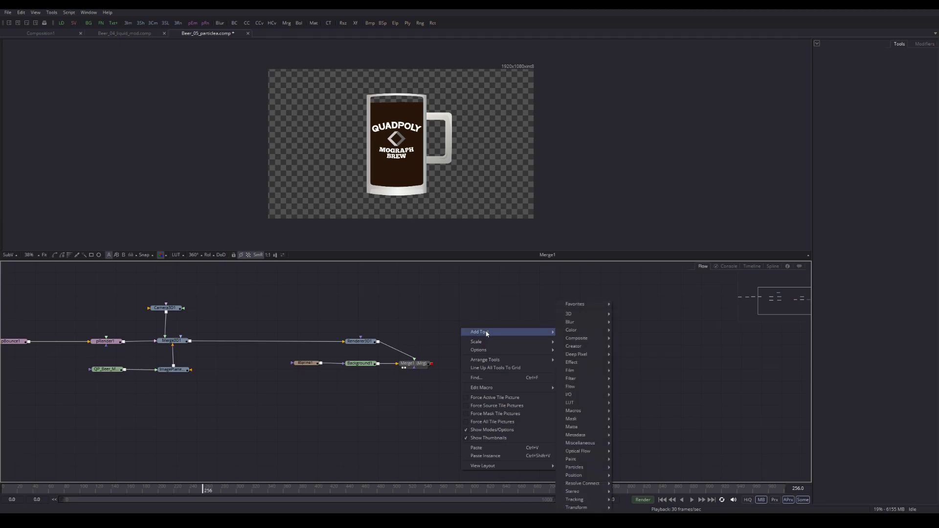
mouse_move(585, 347)
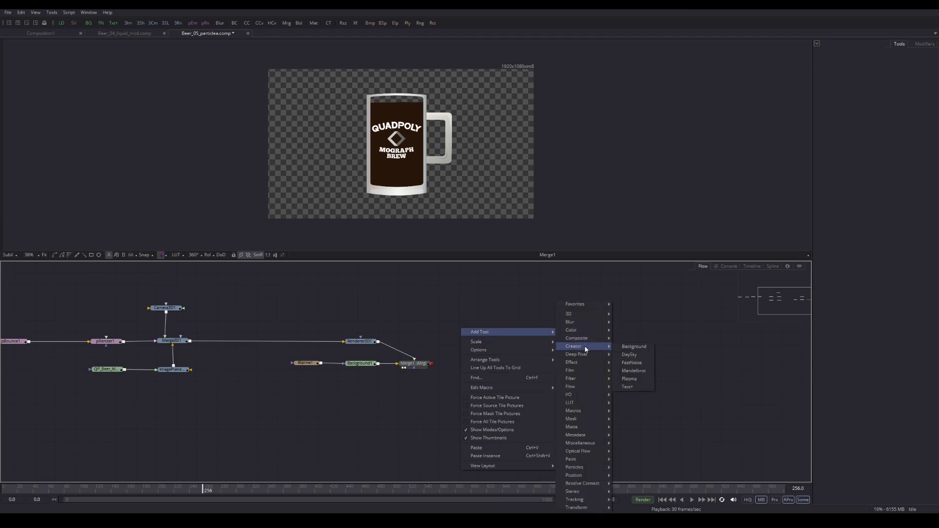
left_click(632, 346)
left_click_drag(473, 332, 444, 407)
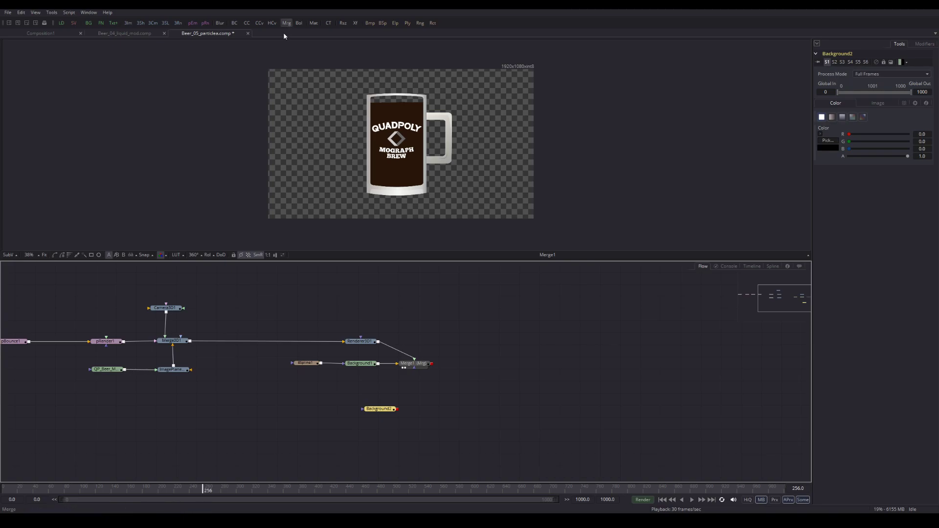
Step: Delete the unneeded Background3 node that was added by mistake
left_click(465, 352)
left_click(89, 23)
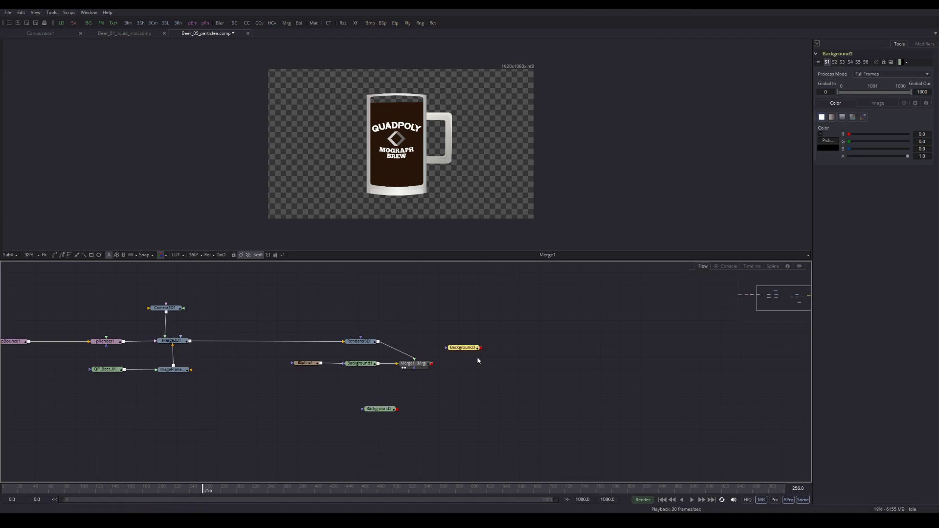
key("Delete")
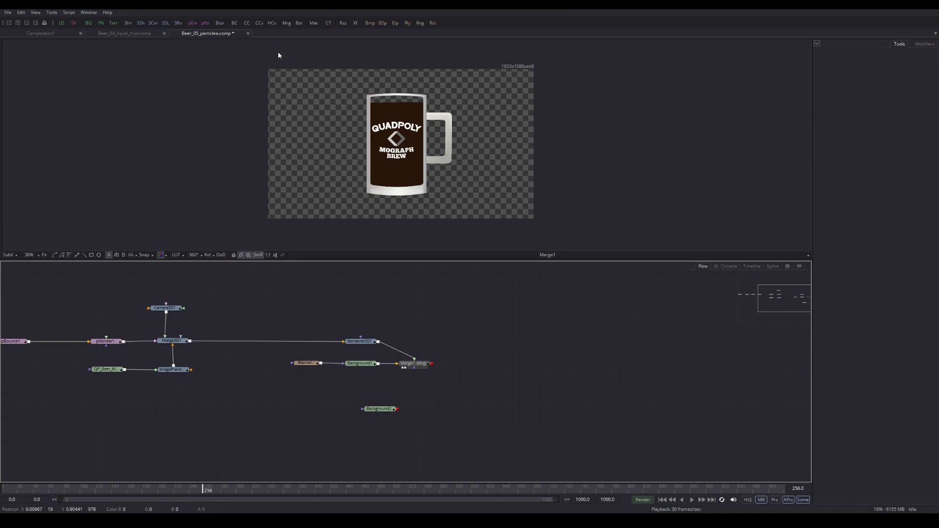
Step: Add Merge2 with Background2 as its background and Merge1 as its foreground
left_click(287, 23)
left_click_drag(467, 346, 457, 407)
left_click_drag(395, 413, 355, 411)
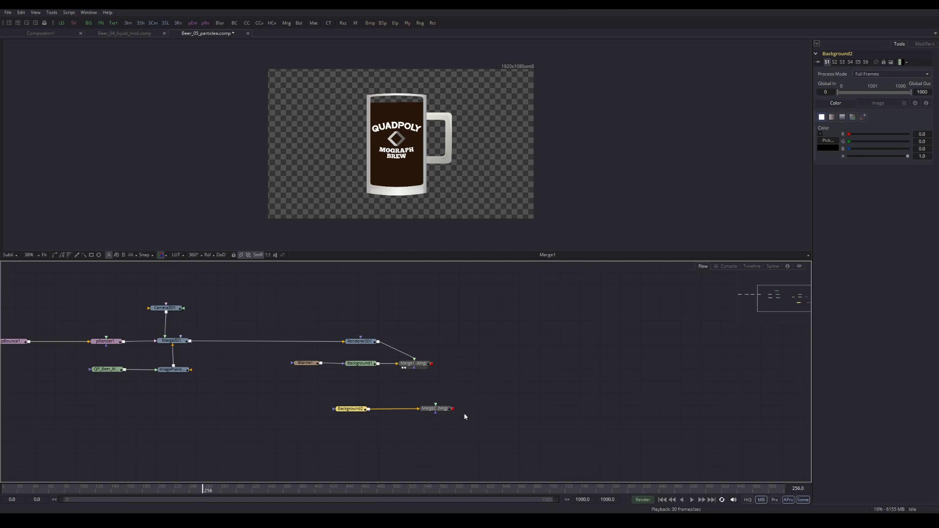
left_click_drag(418, 408, 405, 417)
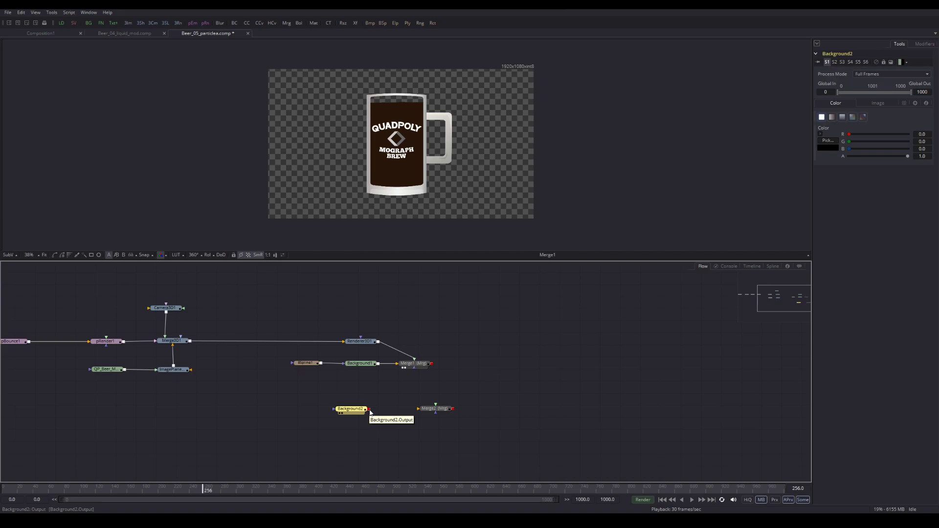
left_click_drag(369, 411, 424, 414)
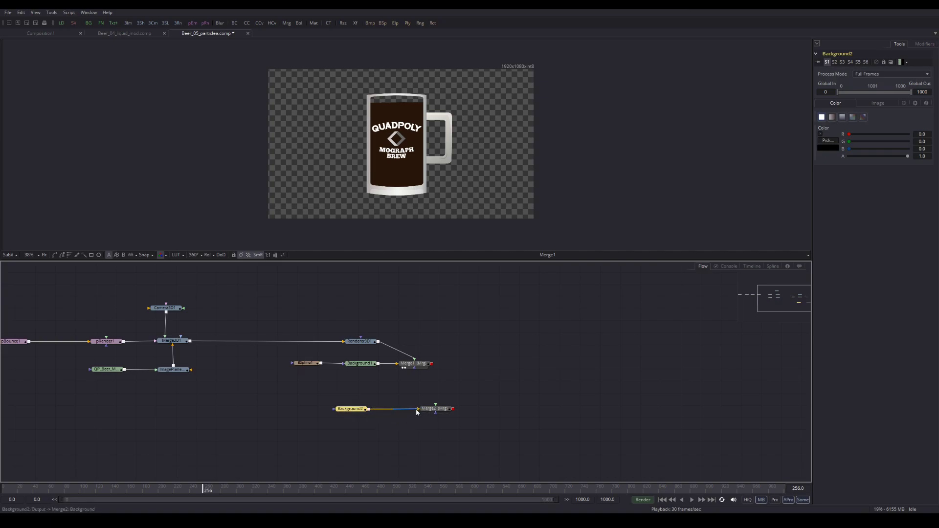
left_click_drag(428, 412, 412, 411)
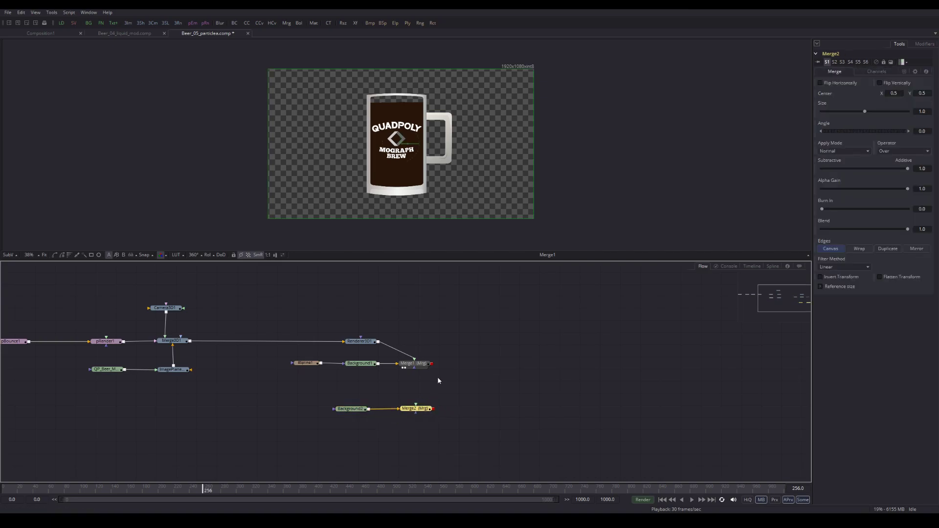
left_click_drag(432, 363, 417, 410)
left_click_drag(421, 412, 493, 418)
Step: Show Merge2's result in the viewer and select Background2
key("1")
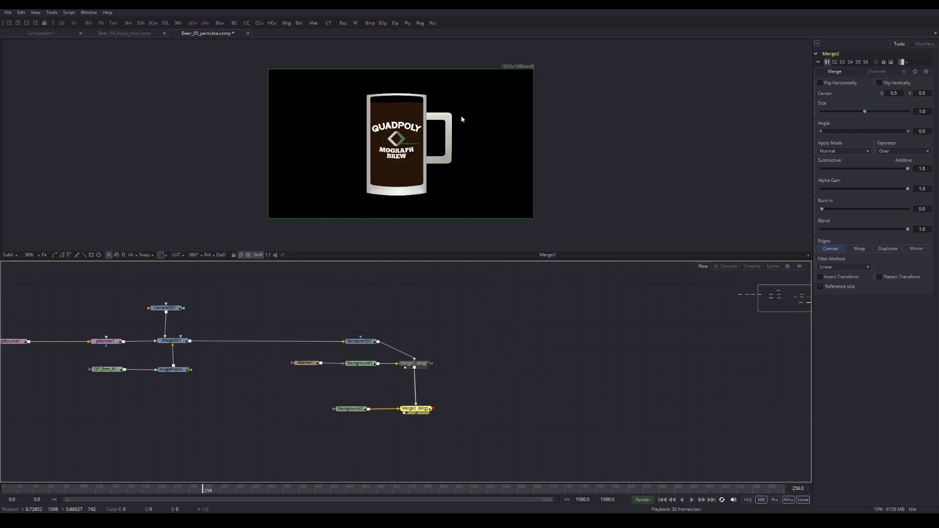
left_click(573, 165)
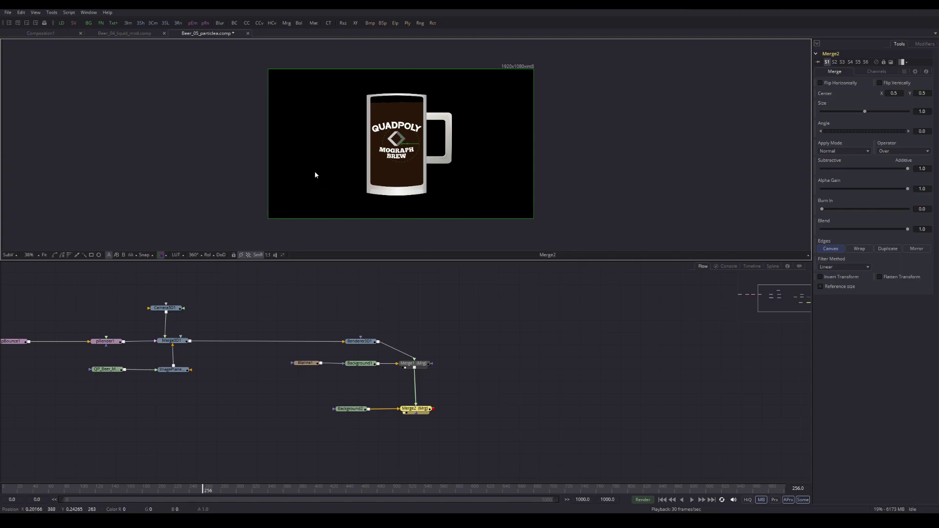
left_click(352, 409)
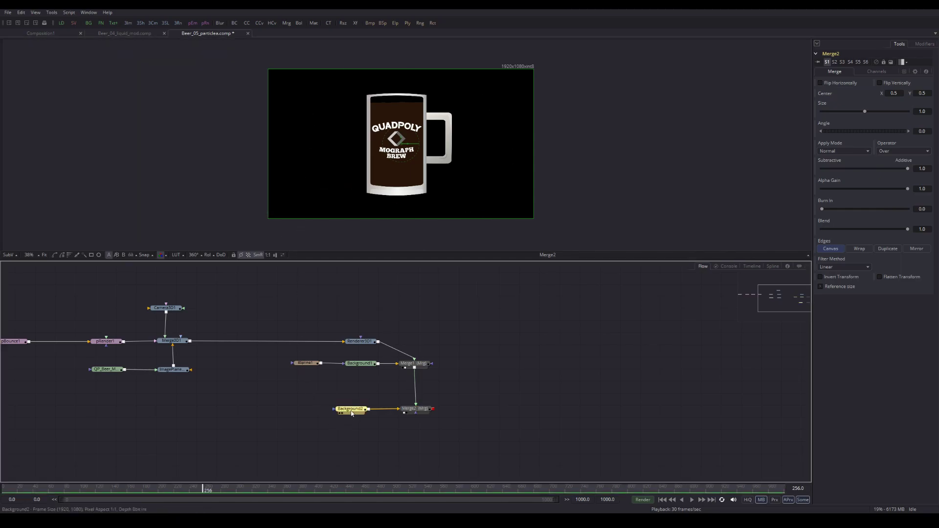
Step: Give Background2 a bright orange colour using the colour chooser
left_click_drag(354, 412, 363, 412)
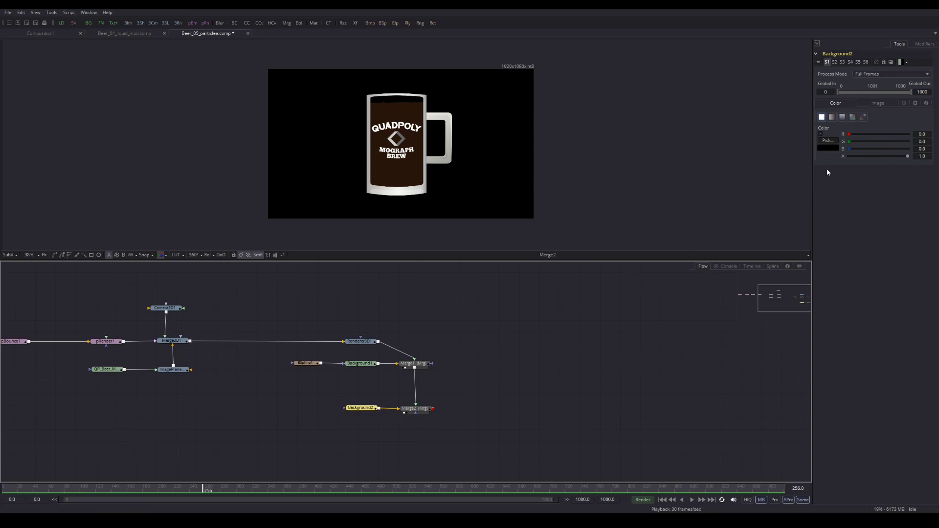
left_click(828, 141)
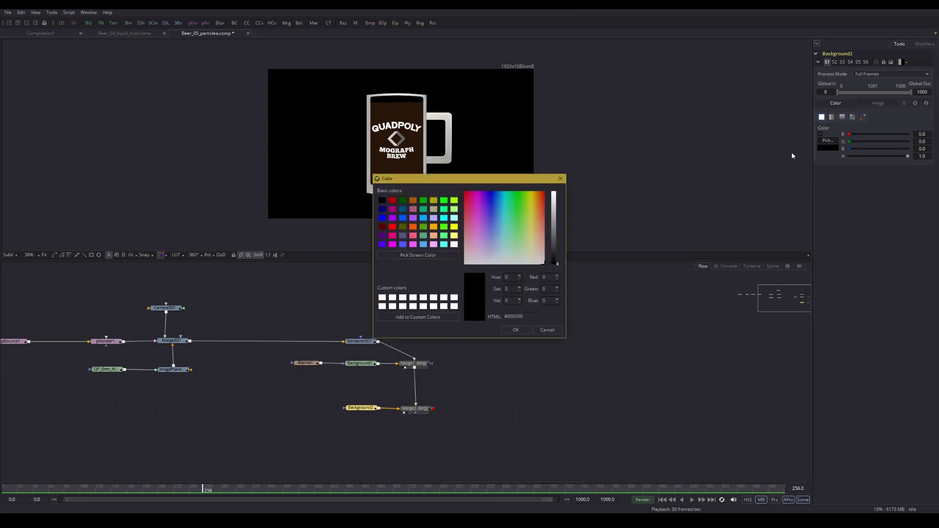
left_click(537, 199)
left_click_drag(555, 259, 555, 210)
left_click(516, 330)
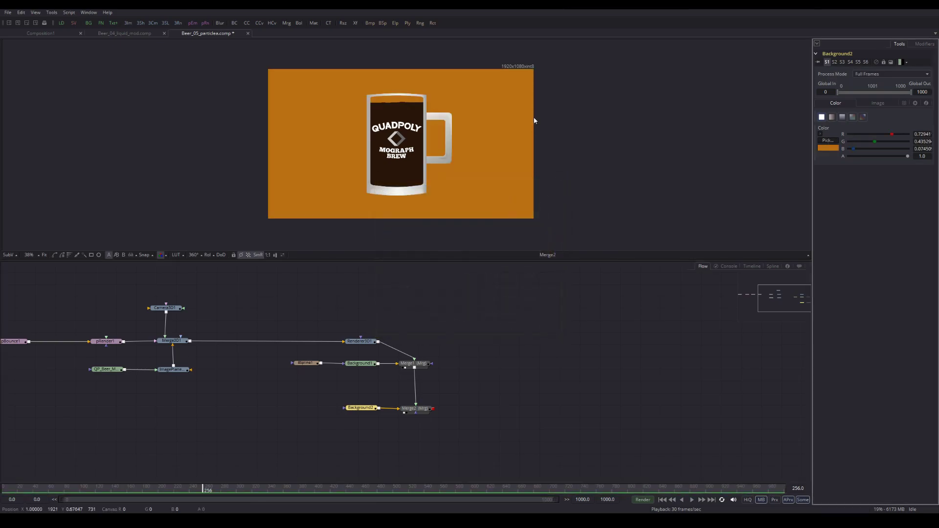
Step: Set Background2's Type to a vertical top-to-bottom two-colour gradient
left_click(833, 118)
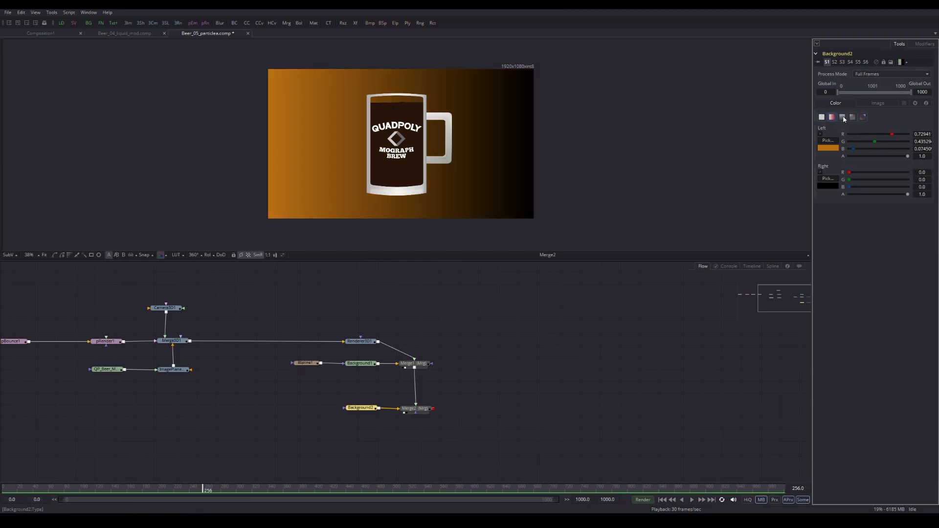
left_click(842, 117)
left_click(852, 118)
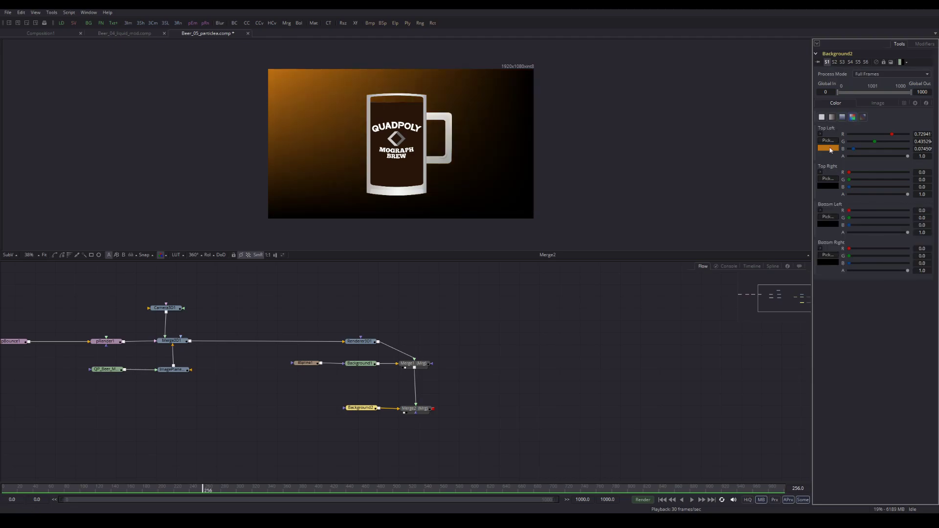
left_click(863, 117)
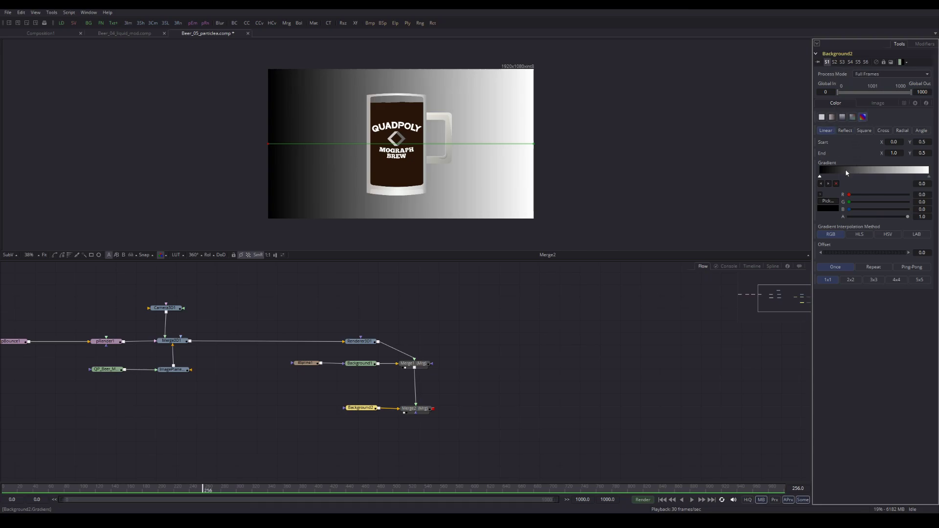
left_click(842, 117)
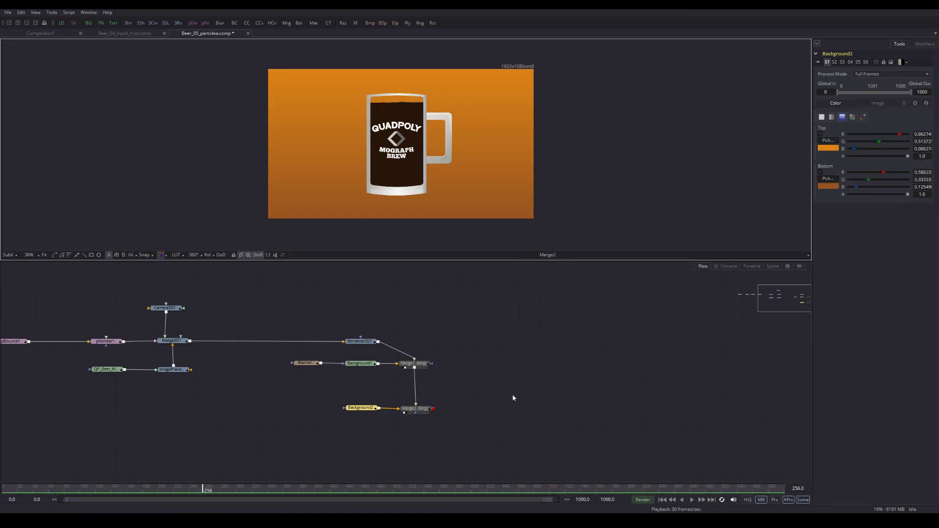
scroll(311, 468, "down", 1)
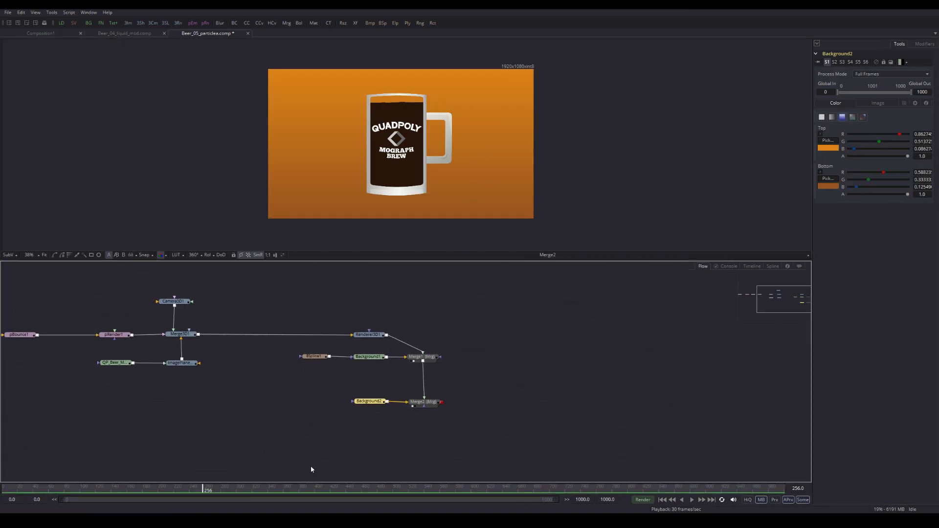
left_click_drag(190, 491, 28, 499)
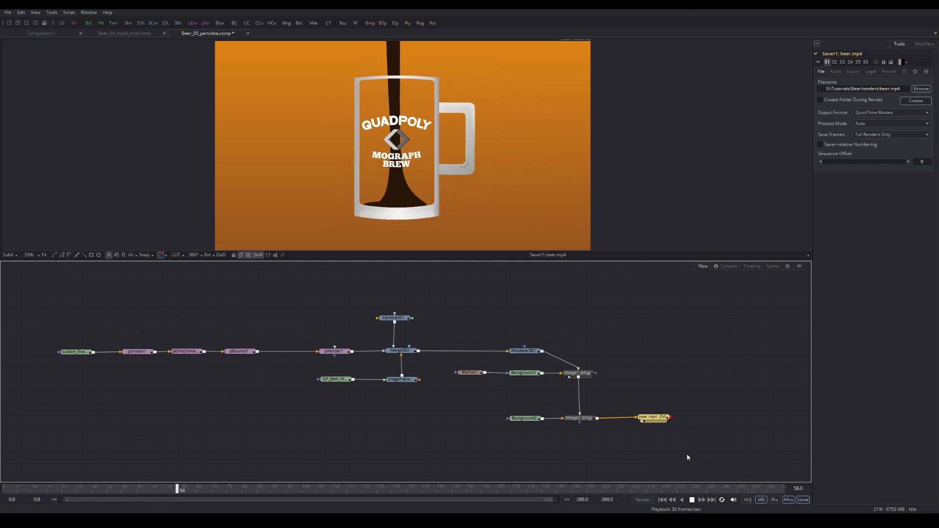
Step: Play the foaming pour over the orange gradient to preview the final composite
left_click(692, 500)
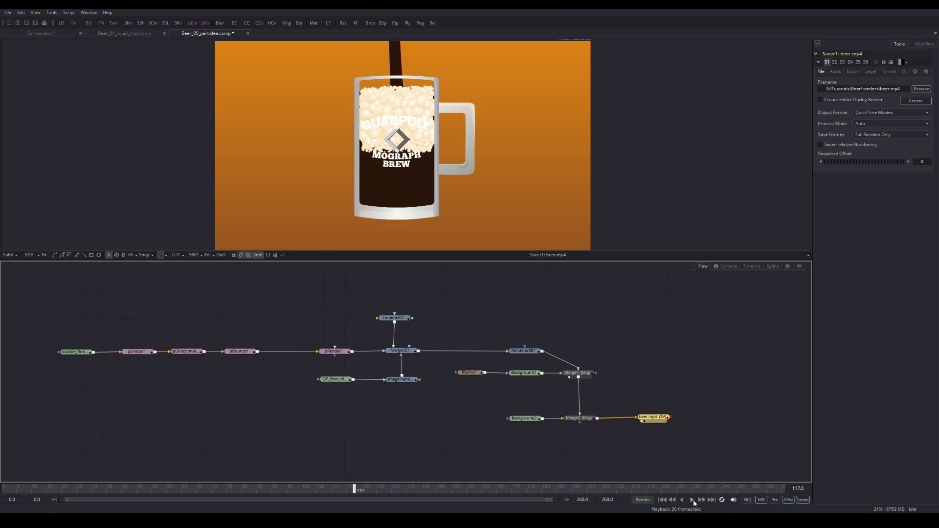